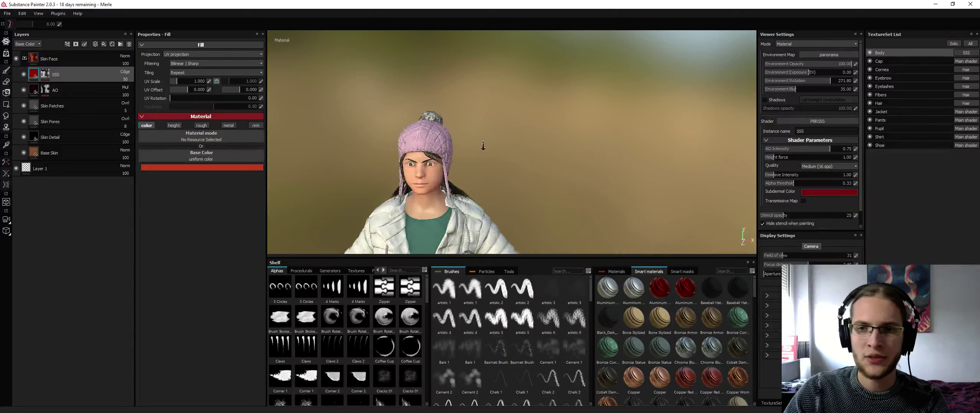
Examine the character's face up close from the front and side, rotating the environment light to judge the skin
middle_click_drag(525, 140, 530, 88, "alt")
right_click_drag(475, 99, 520, 100, "alt")
left_click_drag(519, 100, 458, 185, "alt")
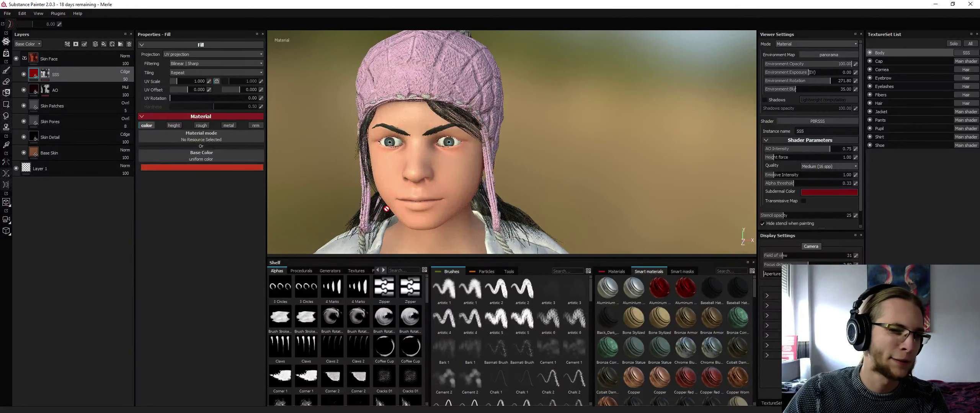
middle_click_drag(404, 167, 419, 111, "alt")
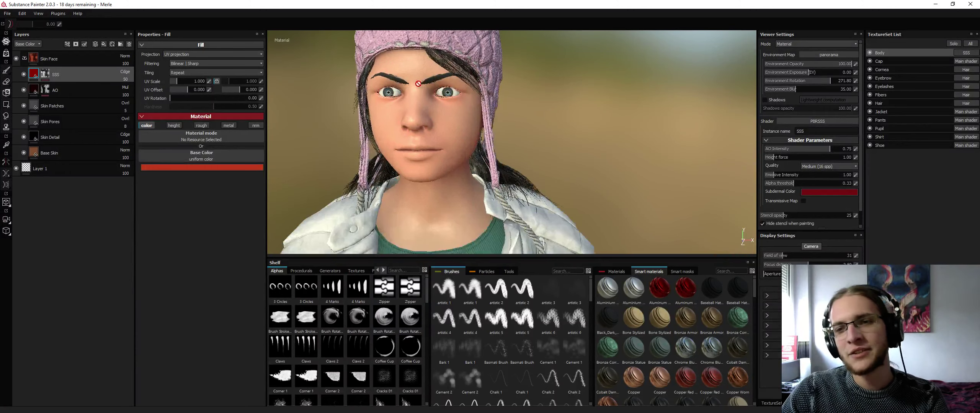
right_click_drag(418, 84, 463, 109, "alt")
left_click_drag(463, 109, 436, 102, "alt")
middle_click_drag(436, 101, 424, 150, "alt")
right_click_drag(405, 152, 406, 131, "shift")
middle_click_drag(406, 130, 405, 169, "alt")
left_click_drag(406, 169, 440, 122, "alt")
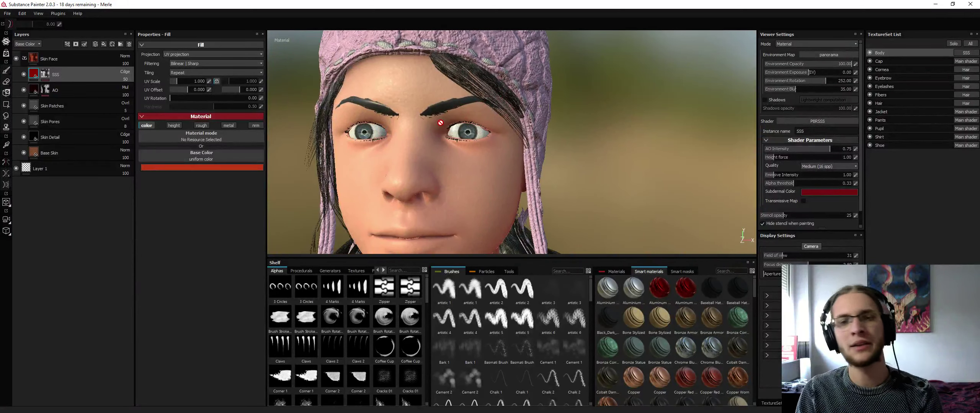
left_click_drag(428, 109, 374, 97, "alt")
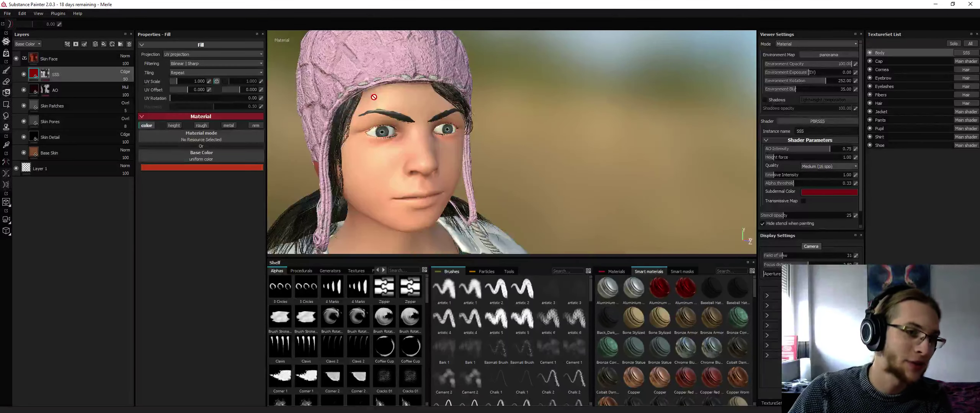
left_click_drag(396, 144, 420, 178, "alt")
middle_click_drag(420, 178, 407, 191, "alt")
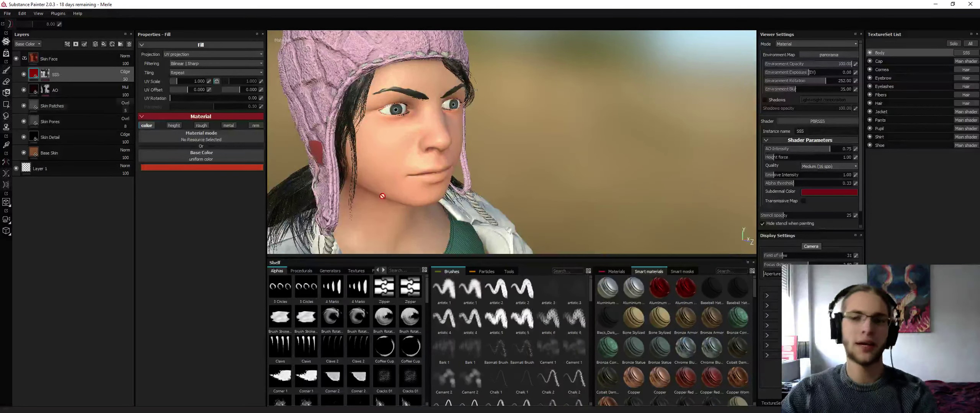
left_click_drag(409, 144, 384, 152, "alt")
middle_click_drag(384, 151, 411, 136, "alt")
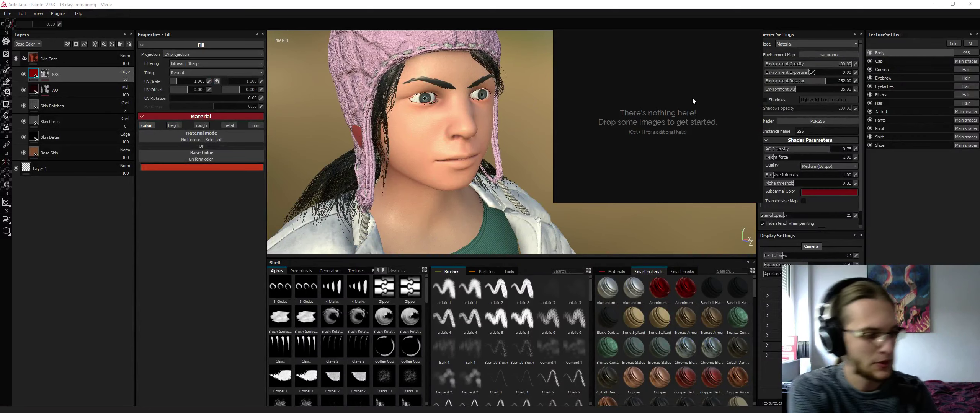
Load the saved scene in the reference image viewer and bring the blonde girl's photos into view
key("ctrl+o")
double_click(716, 105)
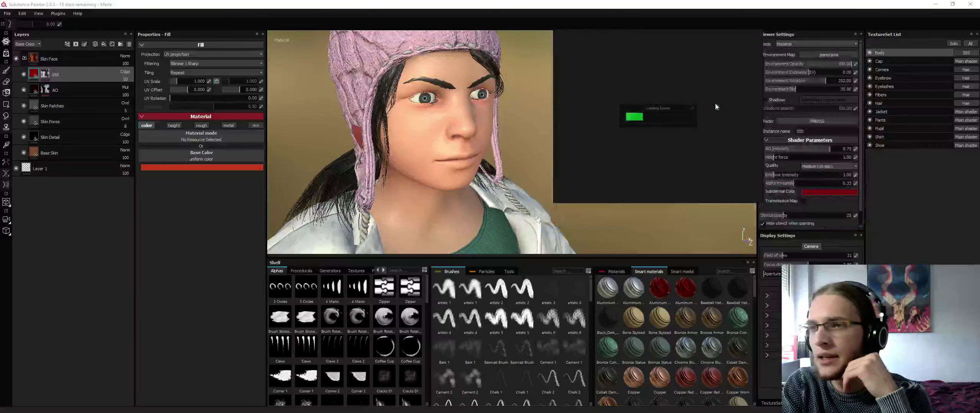
mouse_move(649, 95)
middle_mouse_down()
mouse_move(662, 107)
mouse_move(667, 70)
middle_mouse_up()
scroll(667, 106, "down", 3)
middle_click_drag(662, 124, 660, 84)
mouse_move(653, 149)
middle_mouse_down()
mouse_move(655, 83)
mouse_move(665, 99)
middle_mouse_up()
middle_click_drag(591, 78, 647, 71)
middle_click_drag(635, 105, 643, 93)
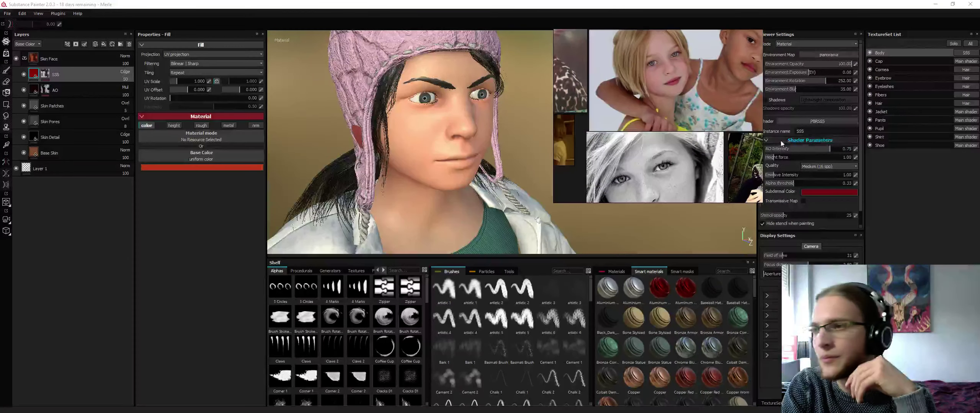
Change the environment map to bonifacio_street and rotate its lighting around the character
left_click(823, 55)
left_click(874, 70)
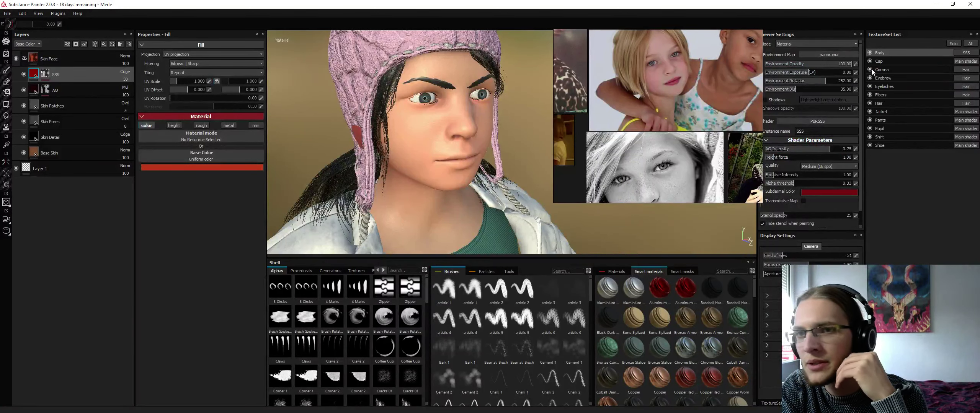
left_click_drag(486, 150, 433, 165, "alt")
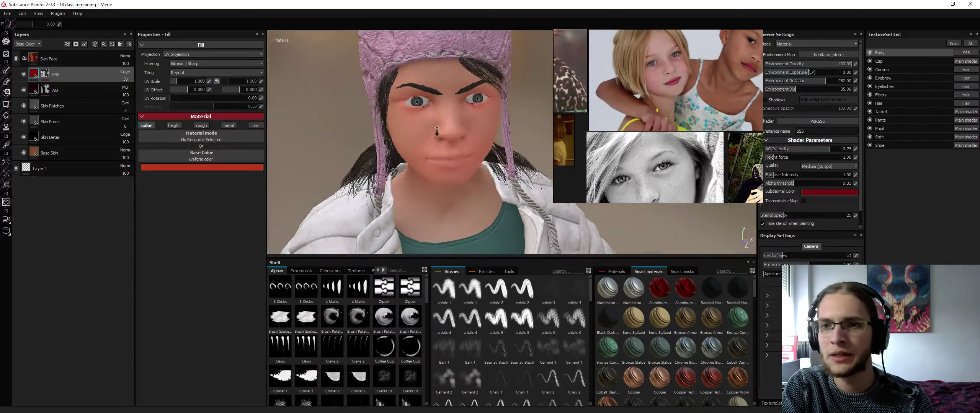
right_click_drag(507, 136, 482, 194, "alt")
left_click_drag(477, 194, 478, 172, "alt")
right_click_drag(505, 165, 498, 164, "shift")
left_click_drag(499, 163, 488, 166, "alt")
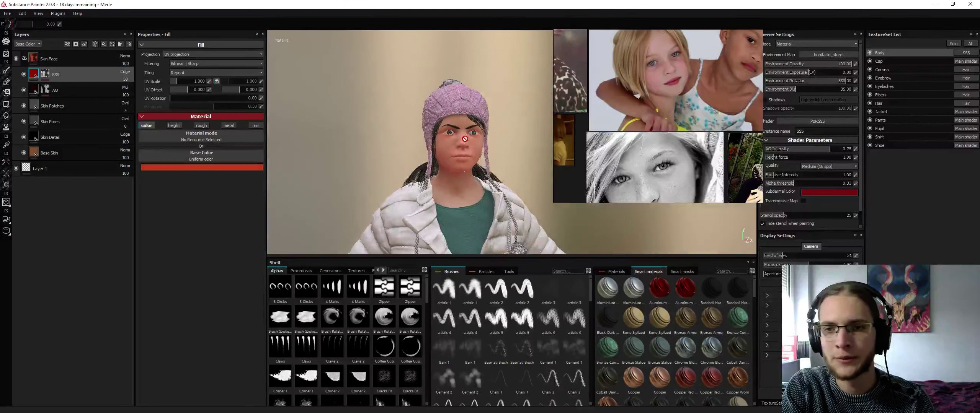
right_click_drag(488, 166, 459, 183, "alt")
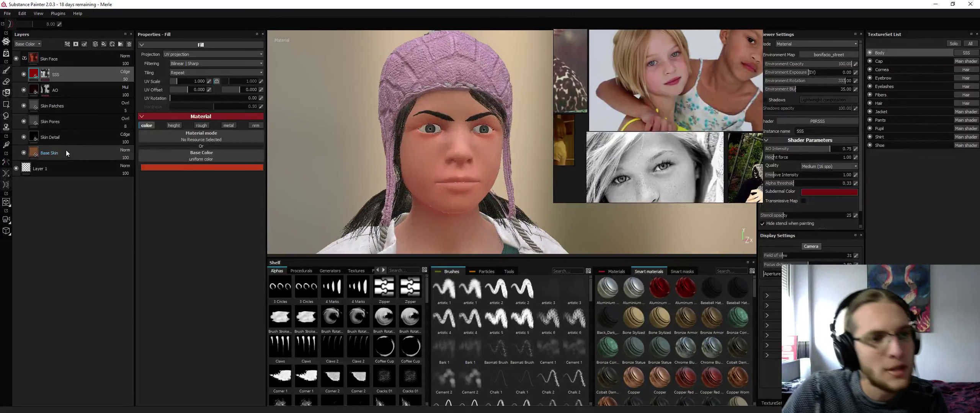
Lighten the Base Skin layer's base color to RGB 0.620, 0.465, 0.370
left_click(98, 147)
left_click(187, 168)
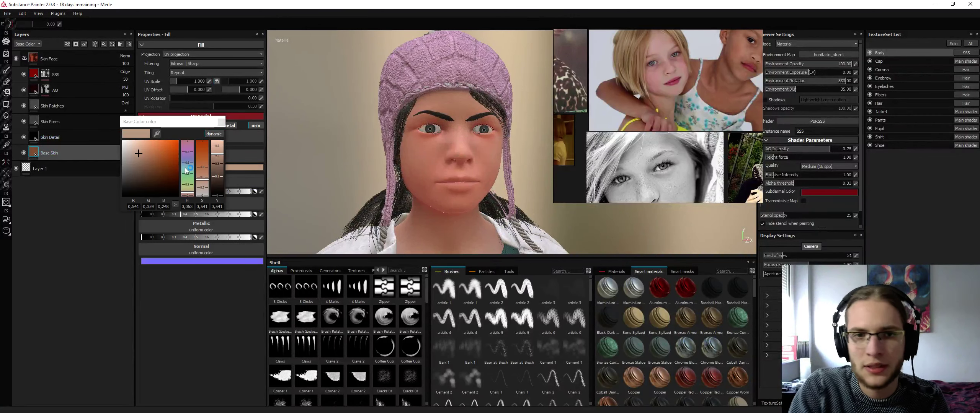
left_click_drag(135, 153, 133, 150)
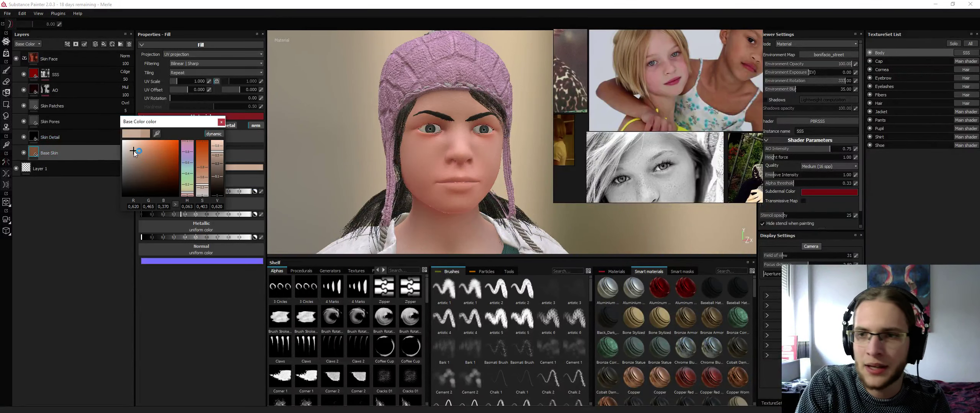
Compare the character's skin tone with the blonde girl's reference photo from several angles and distances
mouse_move(383, 125)
left_mouse_down("alt")
mouse_move(425, 124)
mouse_move(417, 127)
left_mouse_up("alt")
scroll(424, 124, "down", 6)
middle_click_drag(432, 130, 417, 92, "alt")
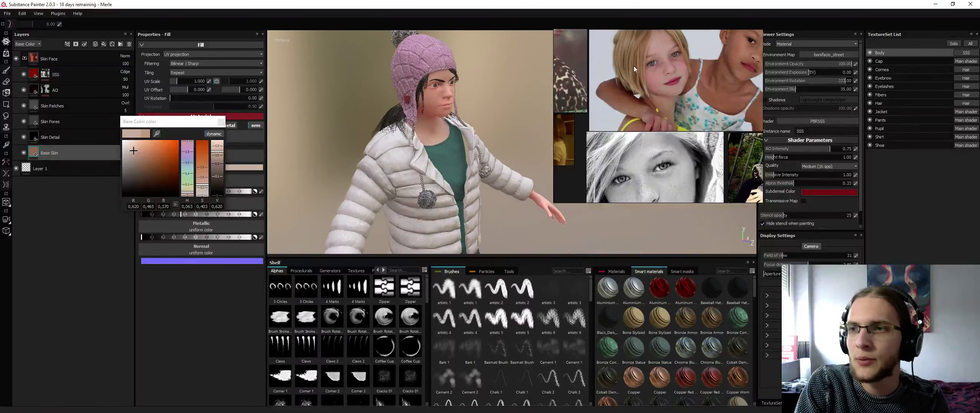
middle_click_drag(665, 80, 671, 106)
left_click_drag(443, 102, 347, 87, "alt")
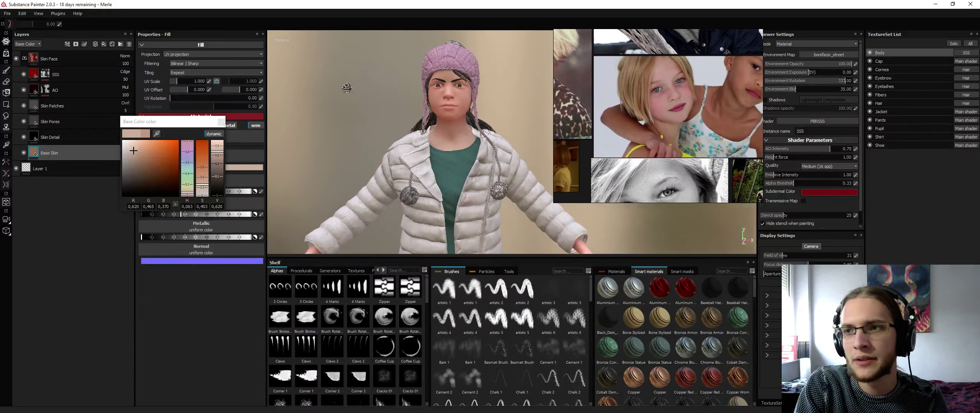
right_click_drag(433, 92, 486, 100, "alt")
left_click_drag(486, 100, 433, 100, "alt")
right_click_drag(432, 101, 443, 102, "alt")
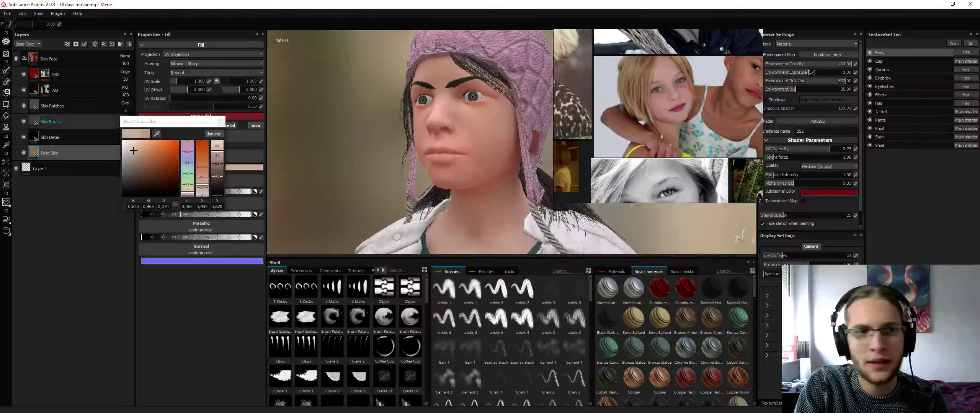
Add a paint layer at the top of the stack, group it in a folder named Painting, and select that layer
left_click(71, 75)
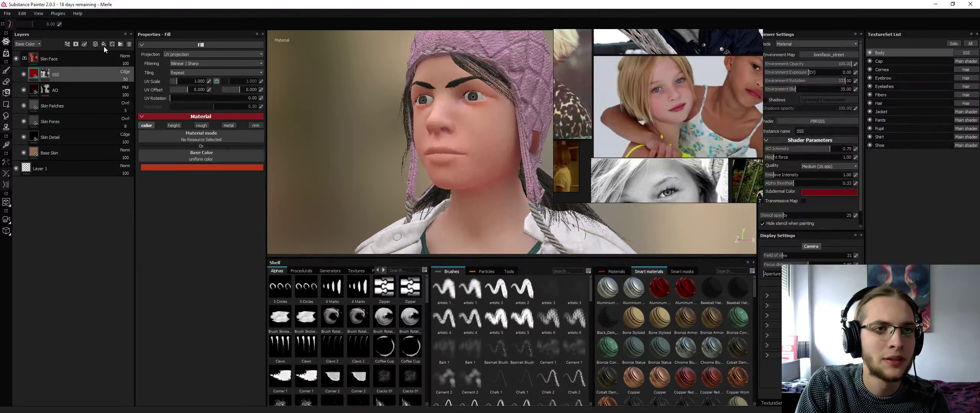
key("ctrl+shift+n")
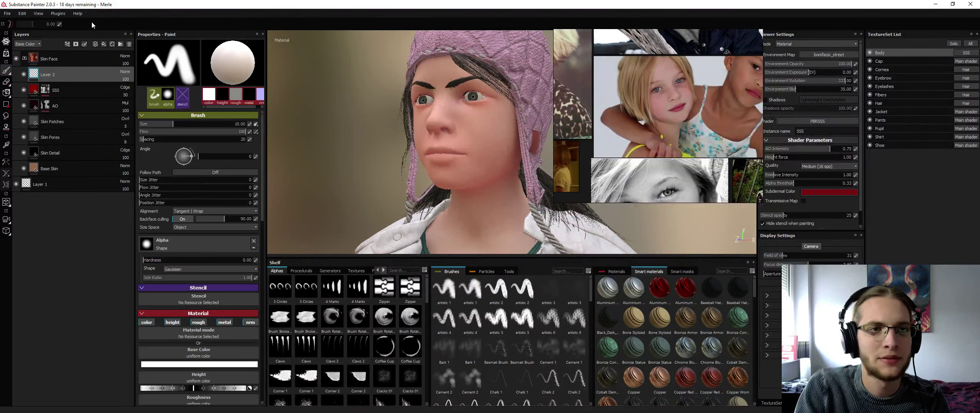
left_click_drag(70, 73, 48, 55)
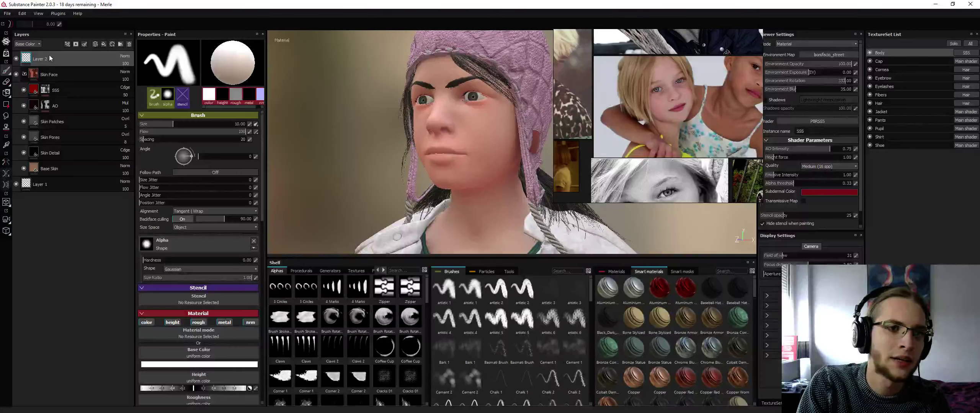
key("ctrl+g")
double_click(45, 59)
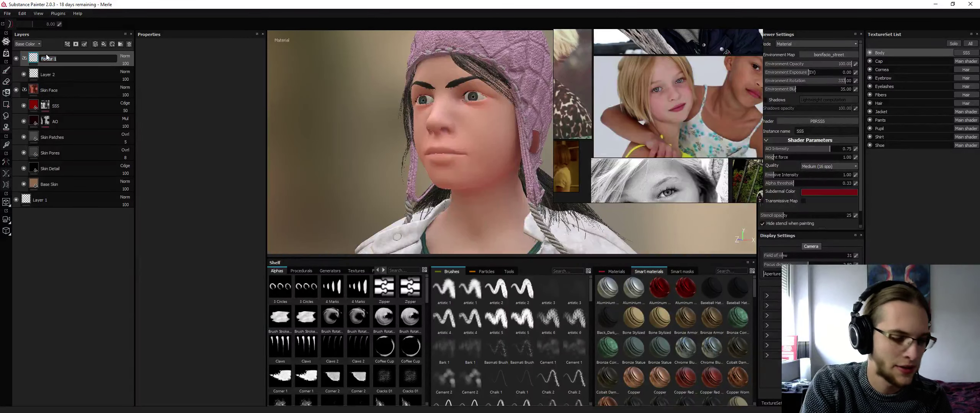
type("Painting")
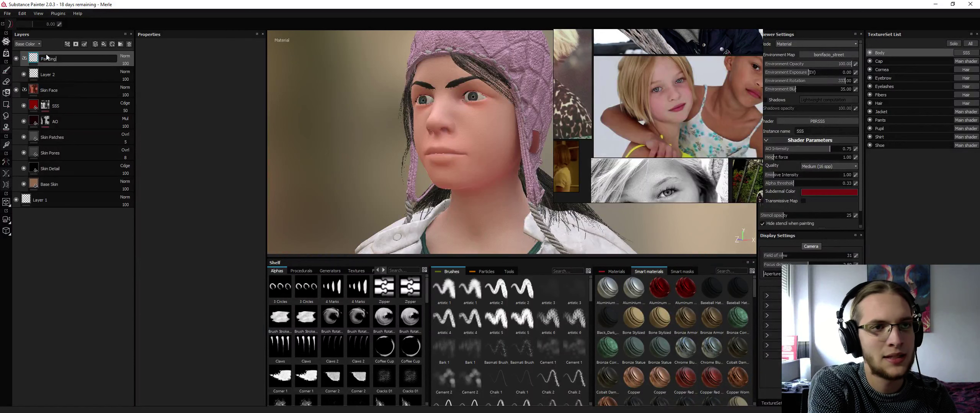
key("Return")
left_click(54, 73)
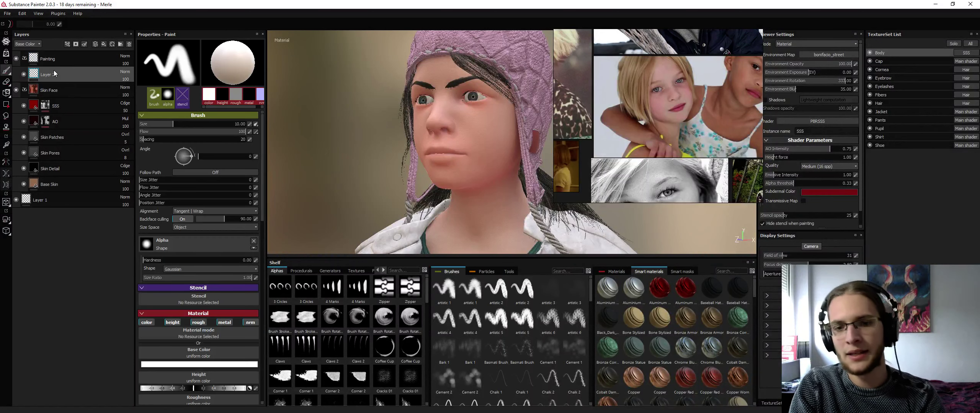
Search the shelf's materials for "glo" and clear the search
left_click(612, 272)
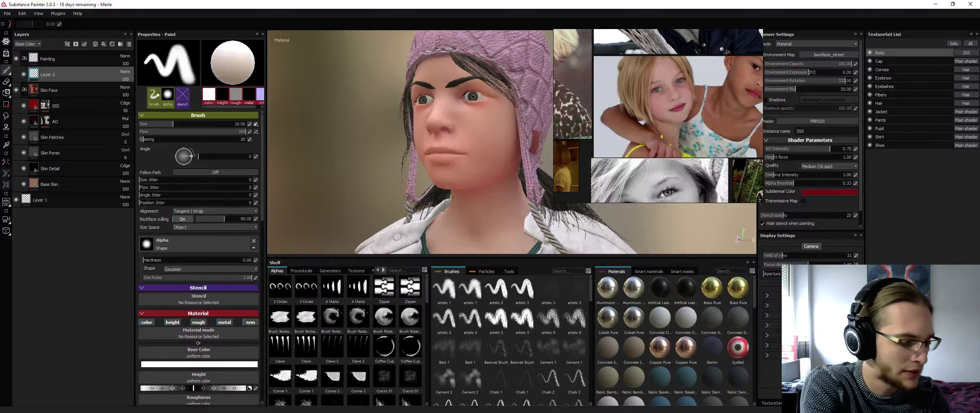
left_click(723, 272)
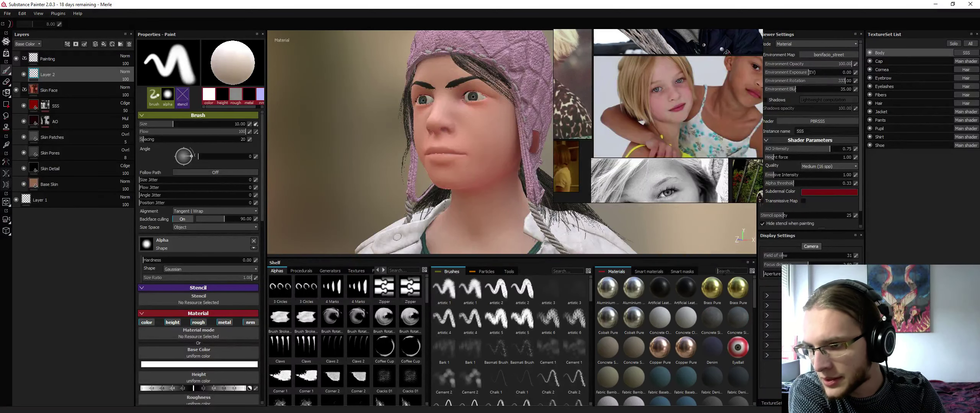
type("glo")
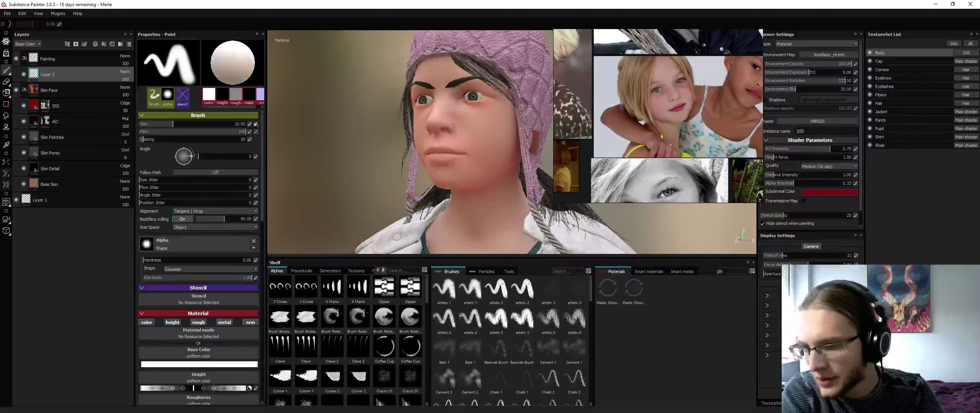
key("BackSpace")
key("BackSpace")
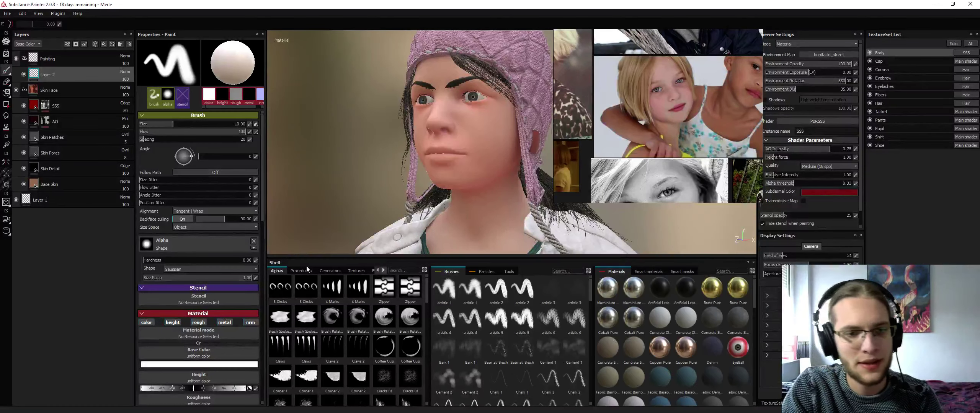
Set the brush's base color to a muted dark red, RGB 0.391, 0.079, 0.079
scroll(225, 306, "down", 5)
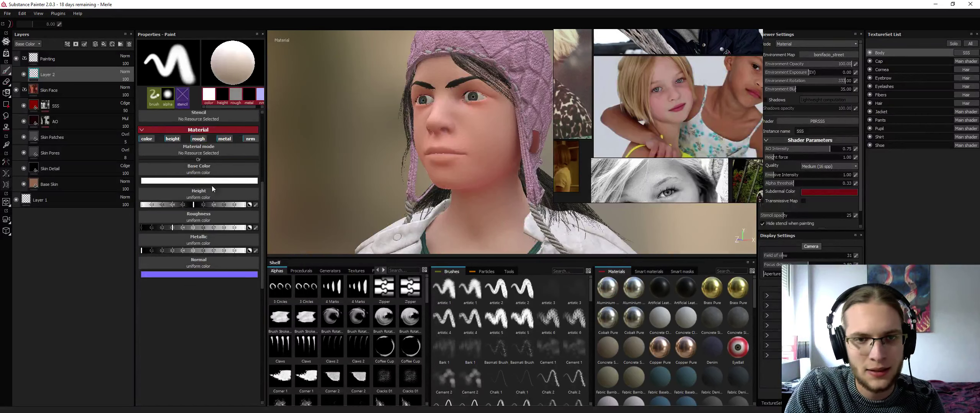
left_click(174, 181)
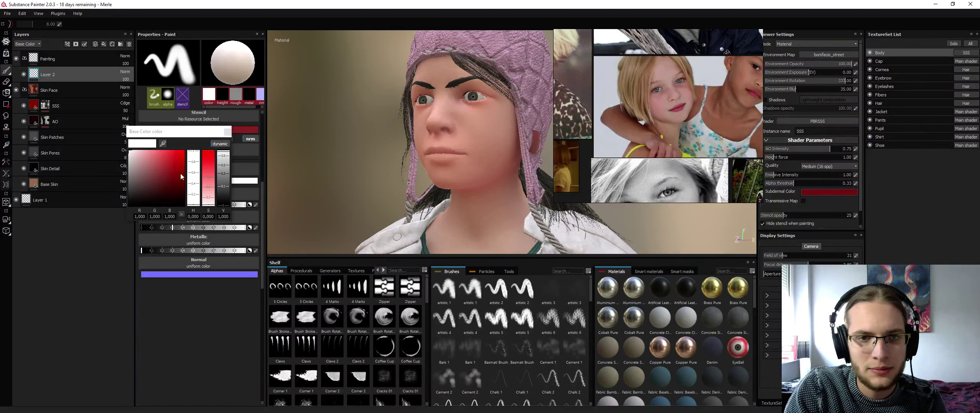
left_click_drag(179, 174, 154, 176)
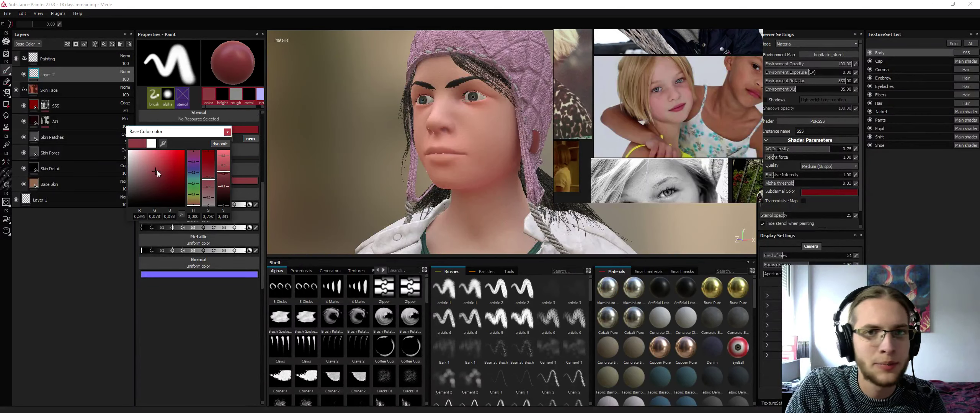
left_click(227, 132)
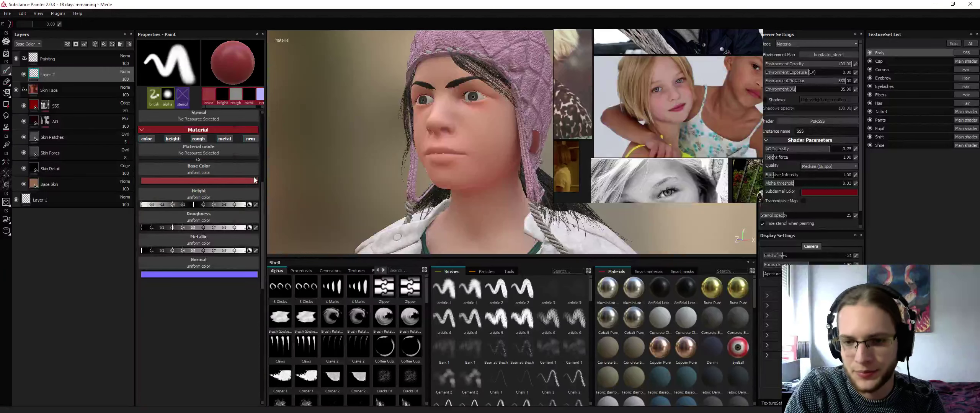
Select the artistic 5 brush and look through the rest of the brush library for alternatives
left_click(496, 315)
scroll(499, 315, "down", 5)
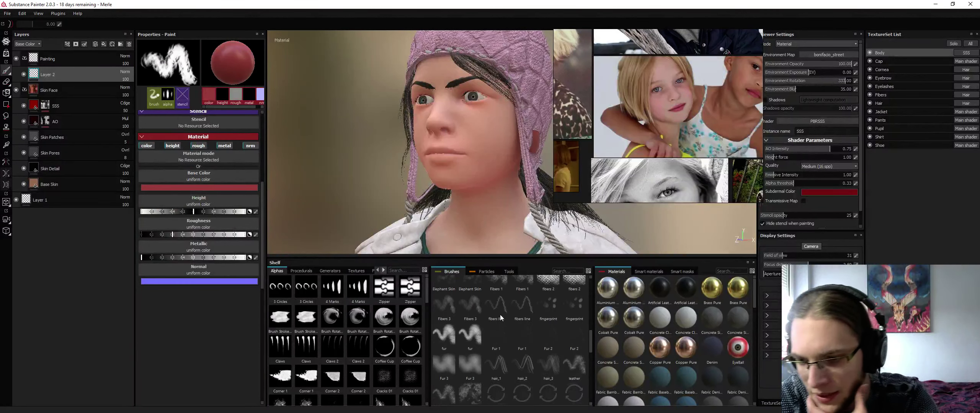
scroll(500, 317, "down", 3)
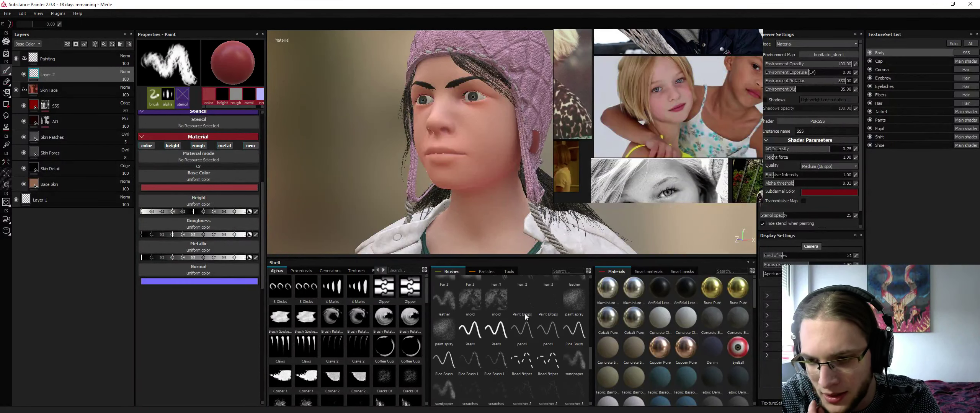
scroll(524, 317, "down", 4)
mouse_move(520, 323)
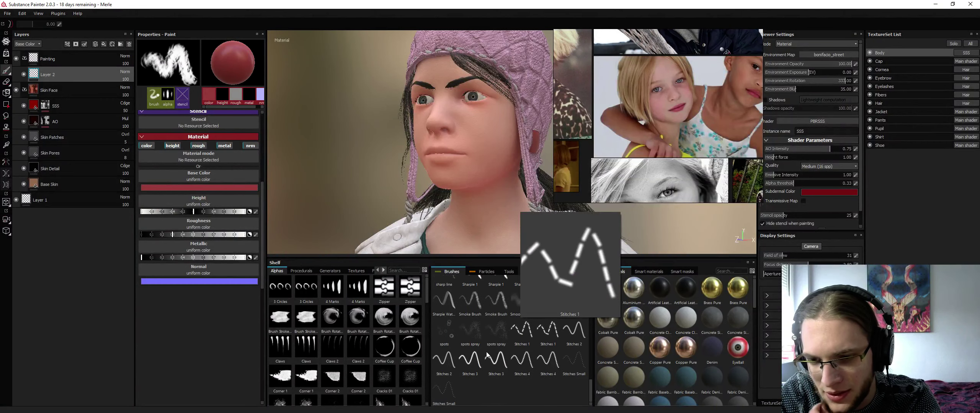
scroll(494, 344, "up", 12)
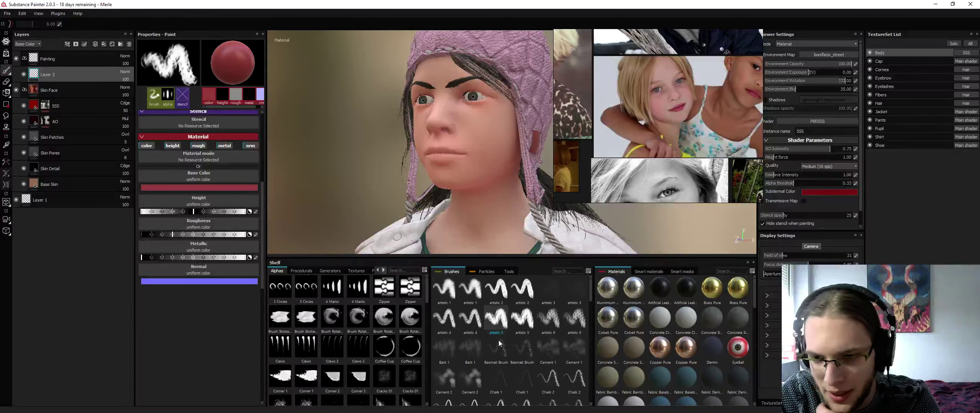
Look through the particle and tool presets, return to the brushes and select the artistic 1 brush
left_click(475, 272)
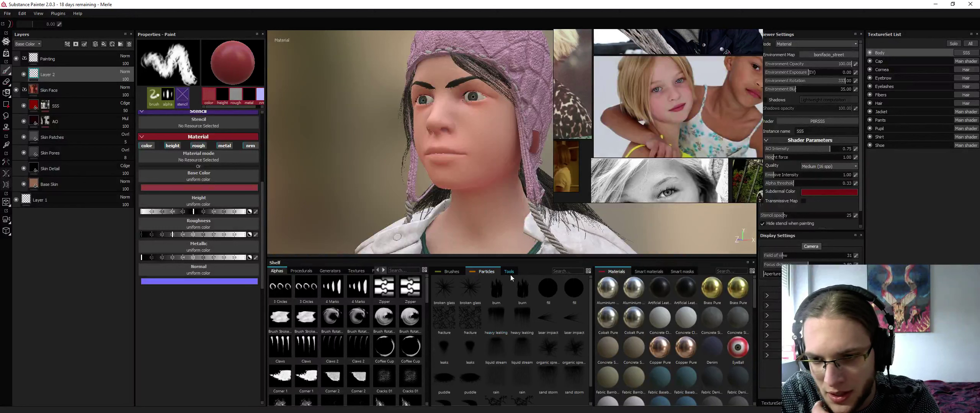
left_click(451, 271)
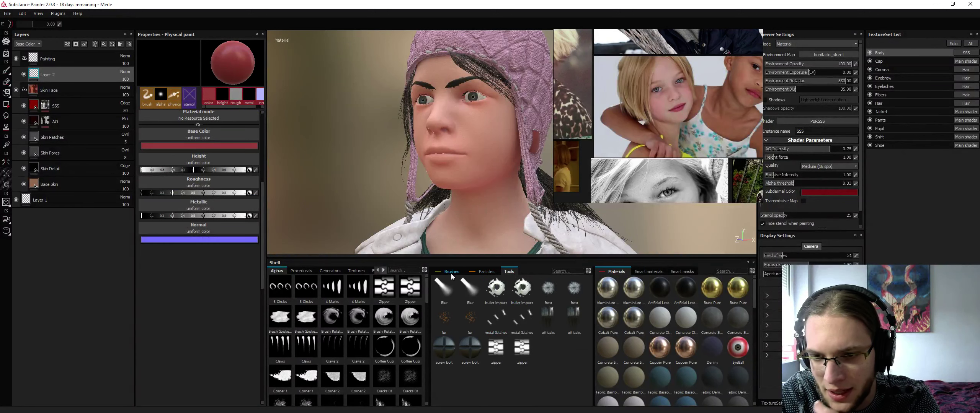
left_click(463, 292)
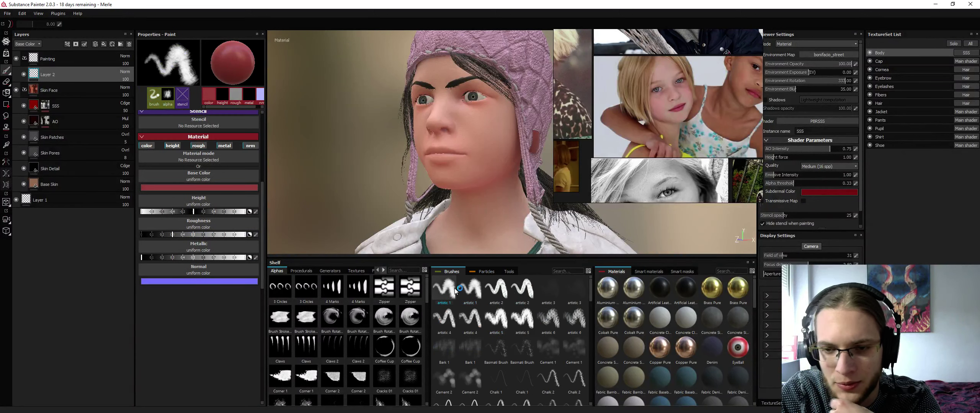
Browse the alpha library and assign the Dirt alpha to the artistic 1 brush, undoing the test stroke made on the face
scroll(333, 292, "down", 15)
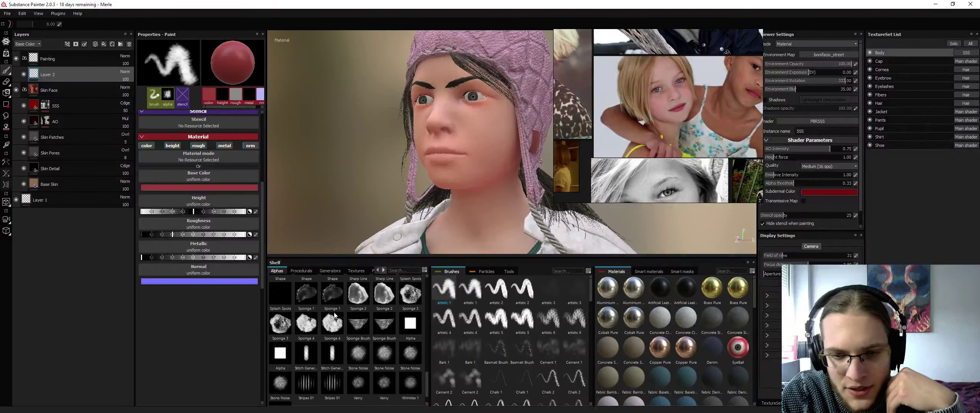
scroll(355, 328, "up", 10)
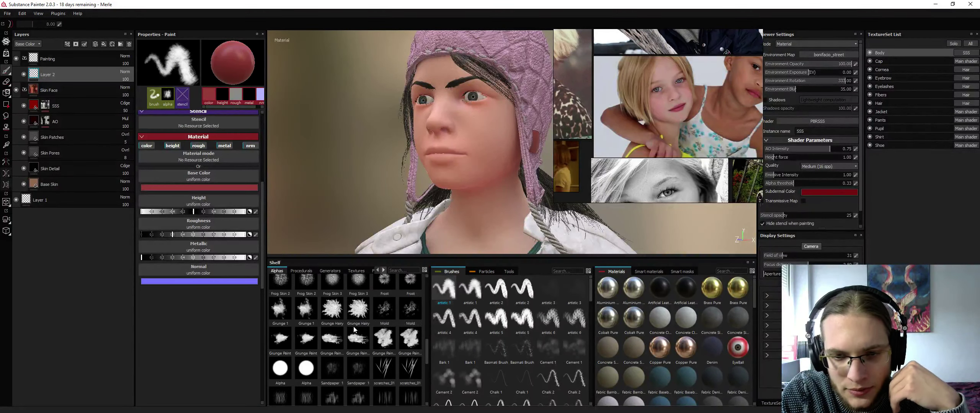
scroll(354, 326, "up", 3)
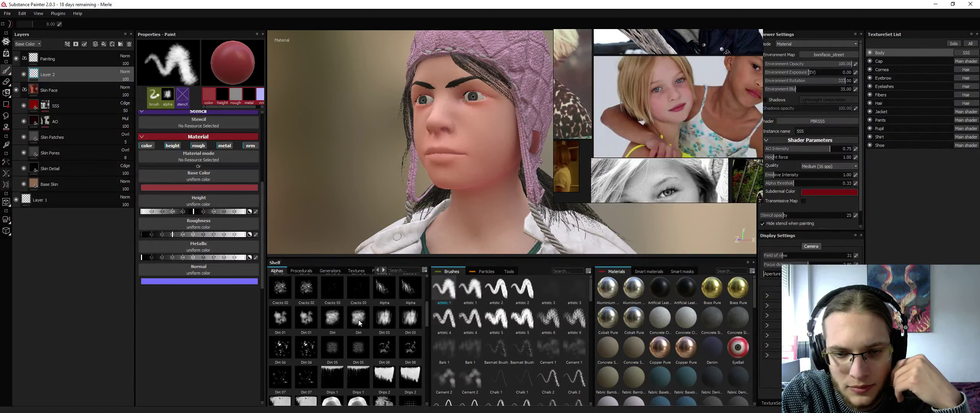
left_click(358, 322)
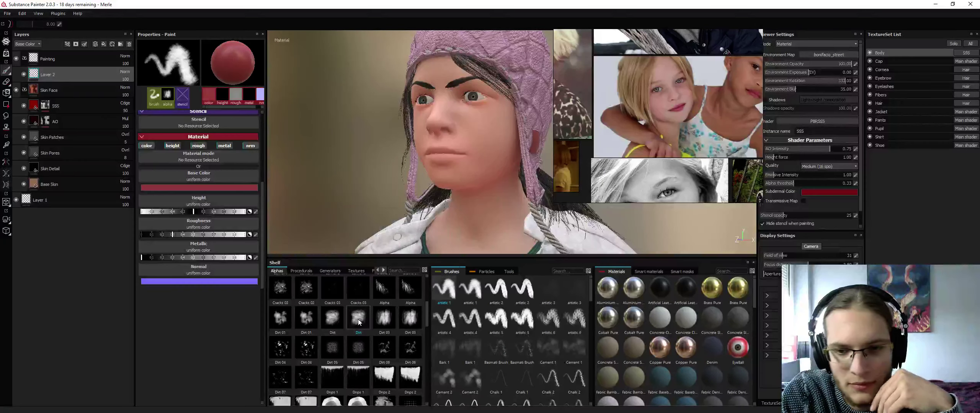
mouse_move(448, 180)
left_mouse_down()
mouse_move(479, 153)
mouse_move(467, 152)
left_mouse_up()
key("ctrl+z")
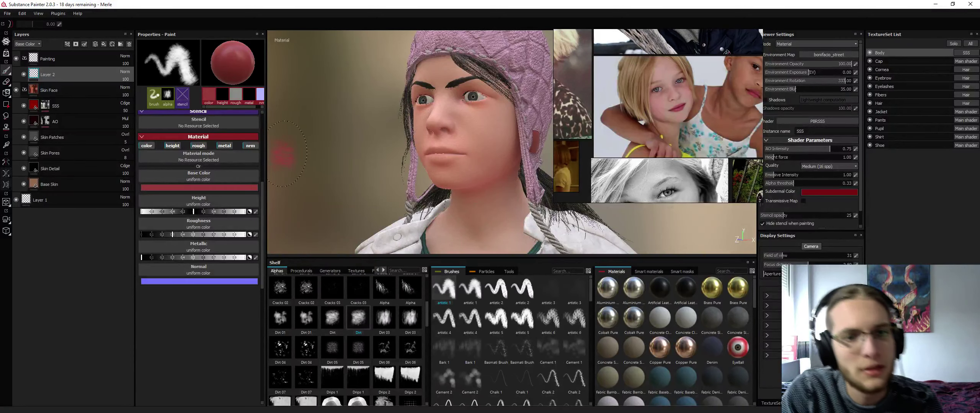
scroll(246, 165, "up", 5)
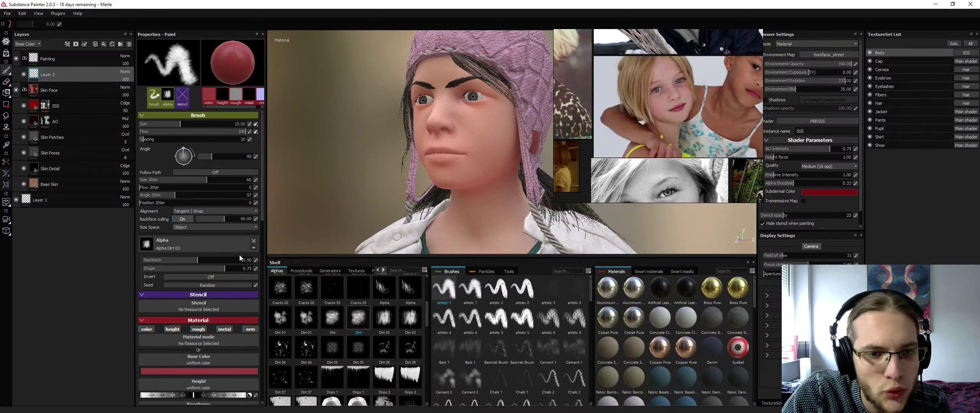
left_click_drag(352, 319, 204, 245)
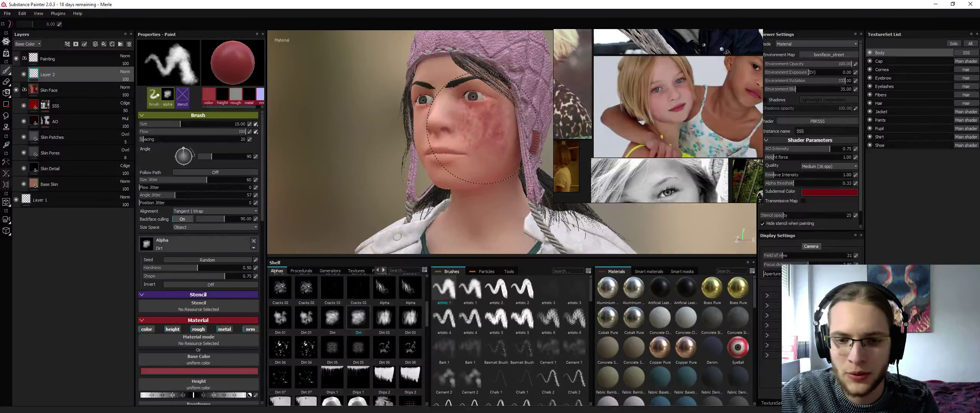
Select the artistic 2 brush, reduce its size to about 0.98 and undo a test stroke on the lips
mouse_move(482, 145)
right_mouse_down("ctrl")
mouse_move(438, 145)
mouse_move(453, 144)
right_mouse_up("ctrl")
left_click_drag(453, 144, 479, 150, "alt")
middle_click_drag(474, 168, 466, 126, "alt")
right_click_drag(465, 126, 467, 173, "alt")
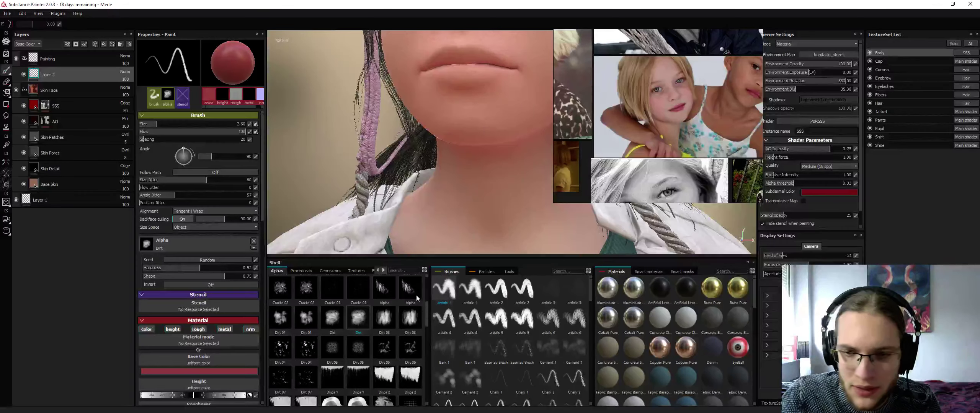
left_click_drag(429, 311, 430, 283)
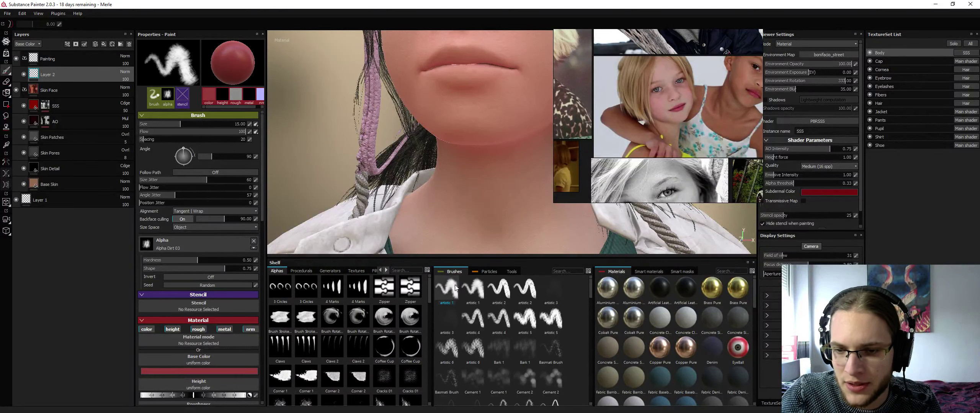
left_click(503, 293)
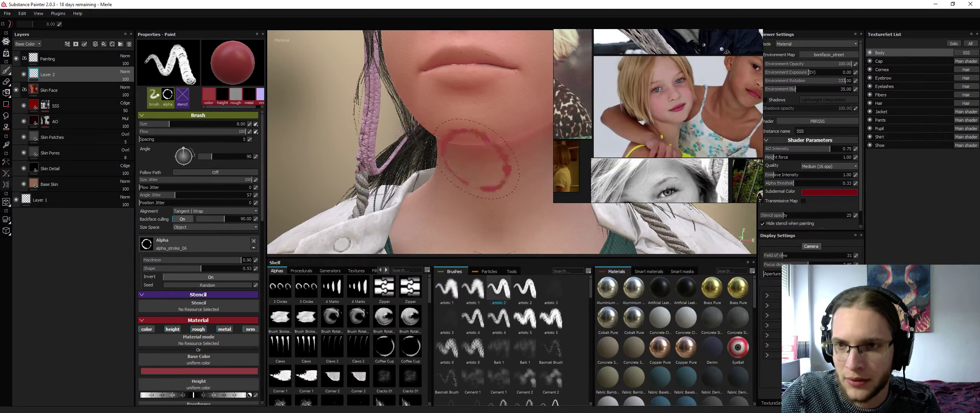
right_click_drag(479, 74, 447, 72, "ctrl")
left_click_drag(445, 70, 491, 75)
key("ctrl+z")
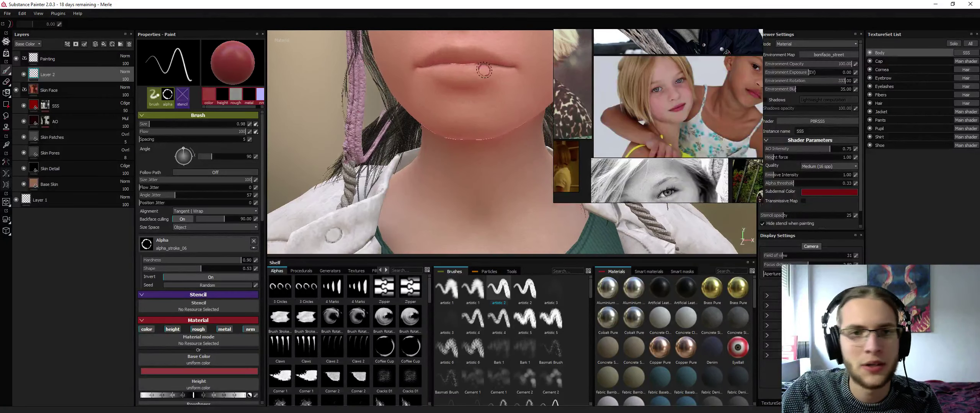
Lower the brush material's roughness and paint dark red over the lower lip and part of the upper lip
middle_click_drag(492, 75, 444, 128, "alt")
right_click_drag(444, 128, 447, 125, "alt")
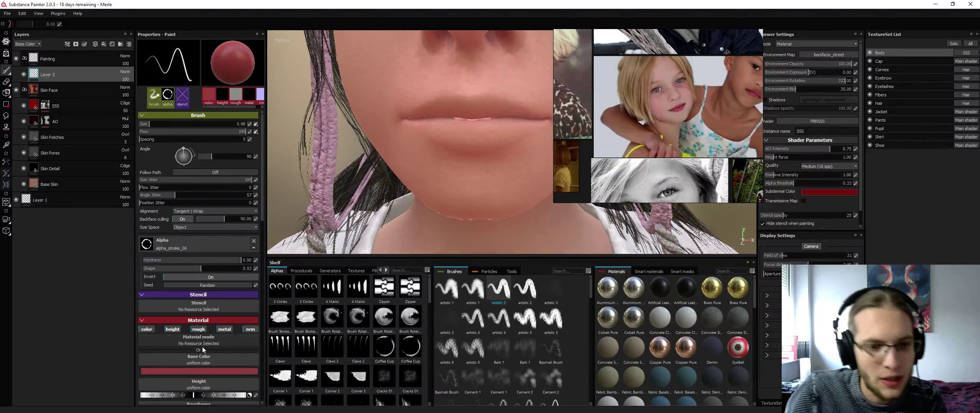
scroll(260, 225, "down", 5)
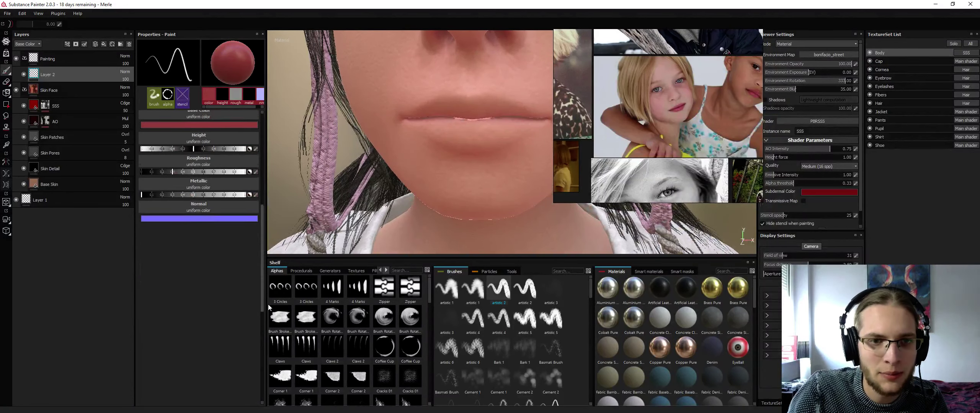
mouse_move(178, 200)
left_mouse_down()
mouse_move(147, 204)
mouse_move(159, 204)
left_mouse_up()
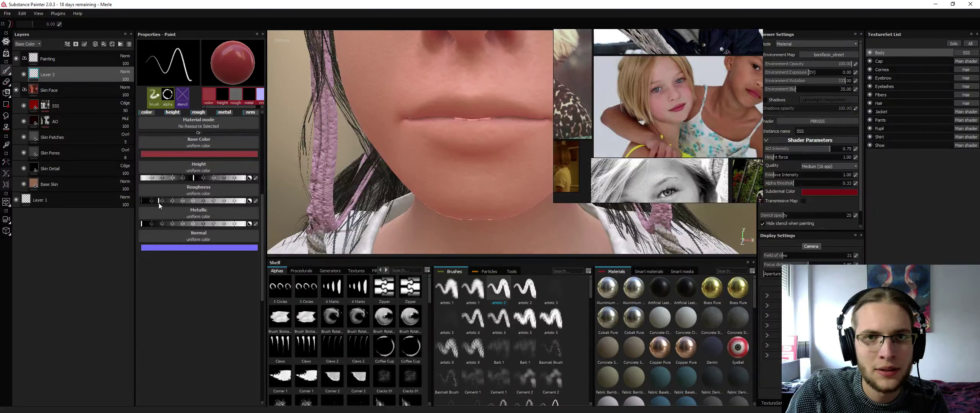
mouse_move(440, 134)
left_mouse_down()
mouse_move(524, 126)
mouse_move(517, 118)
mouse_move(467, 134)
left_mouse_up()
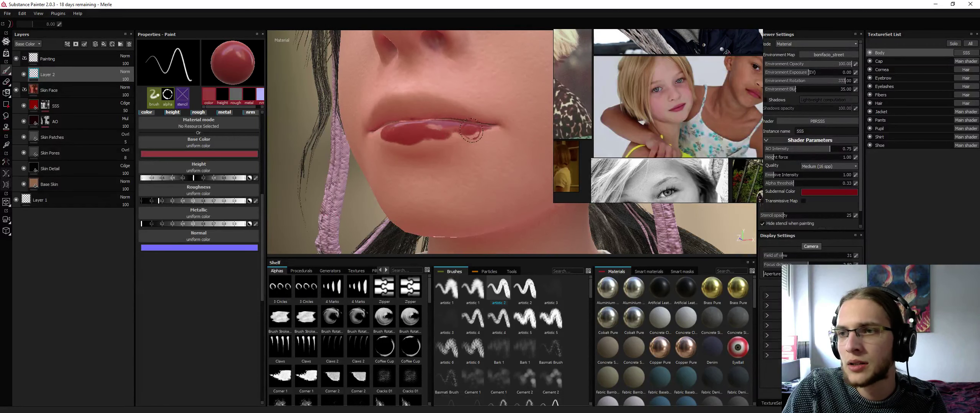
mouse_move(471, 131)
left_mouse_down()
mouse_move(491, 124)
mouse_move(440, 98)
left_mouse_up()
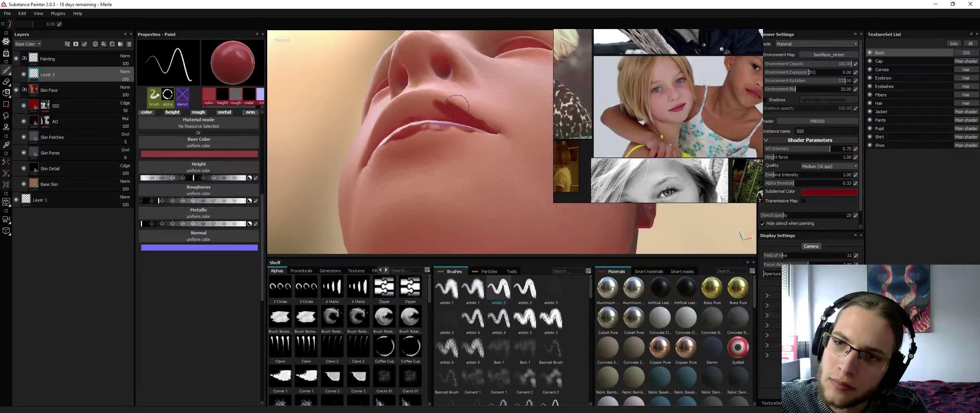
Try painting the upper lip with the artistic 1 brush at a large and a smaller size, undoing both strokes
left_click(472, 293)
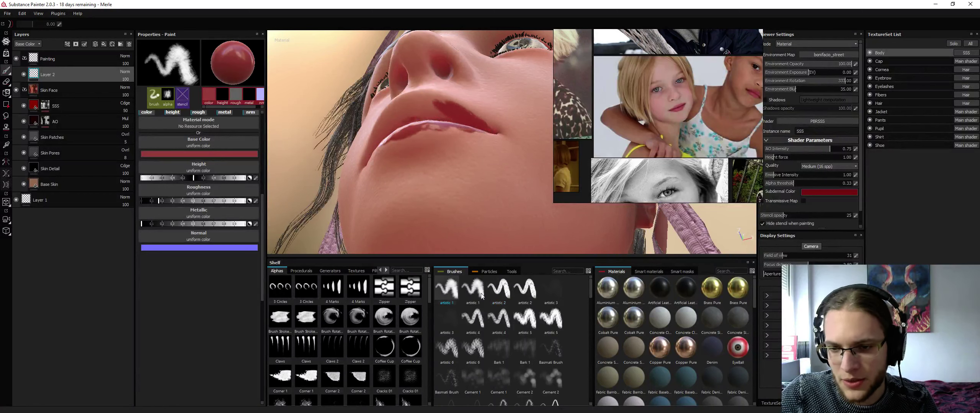
left_click_drag(398, 131, 532, 96)
key("ctrl+z")
right_click_drag(497, 115, 463, 114, "ctrl")
left_click_drag(440, 104, 486, 123)
key("ctrl+z")
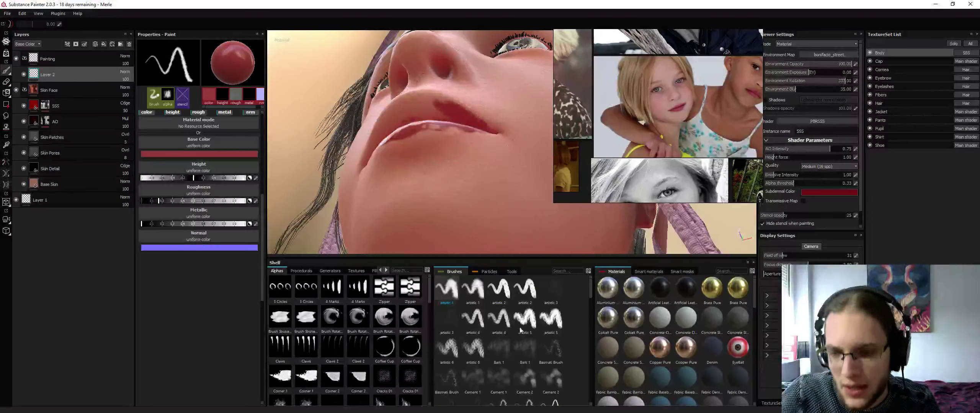
Fill in the upper and lower lips in dark red with a small default soft brush, isolating the body mesh
left_click_drag(592, 292, 590, 323)
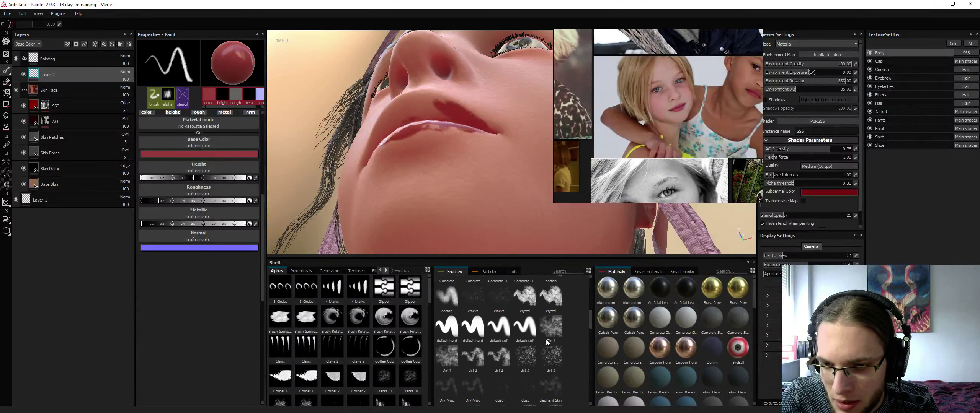
left_click(530, 335)
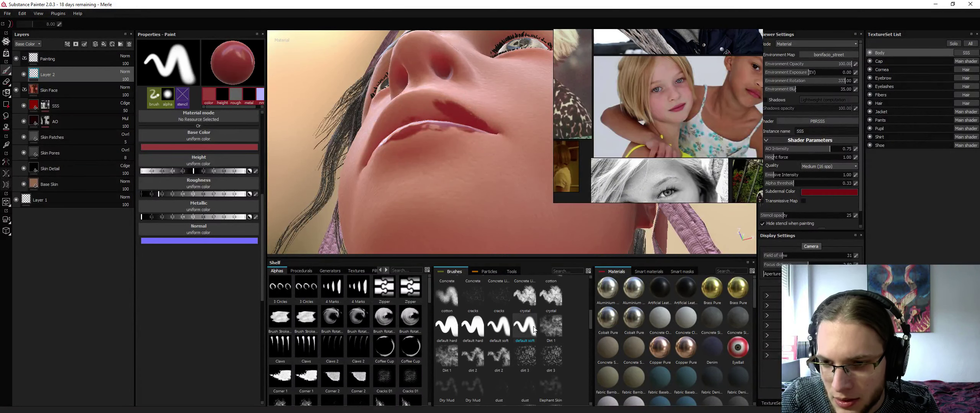
left_click_drag(428, 134, 453, 161, "alt")
right_click_drag(415, 90, 390, 86, "ctrl")
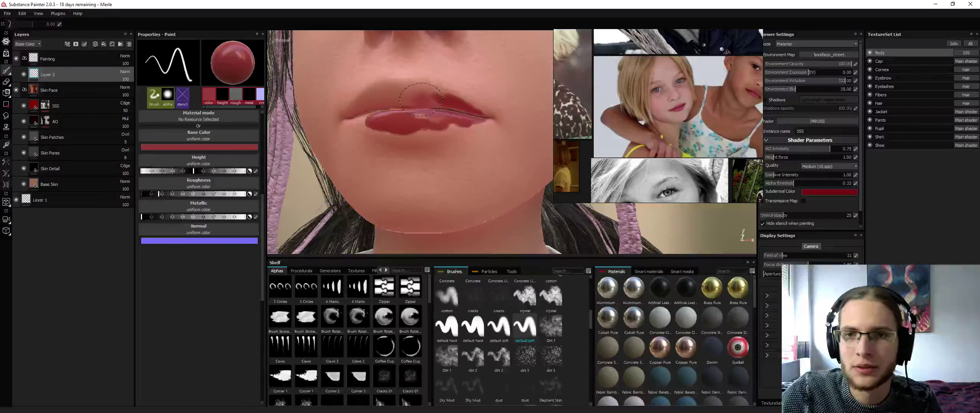
mouse_move(387, 85)
left_mouse_down("alt")
mouse_move(440, 88)
mouse_move(405, 105)
left_mouse_up("alt")
key("alt+q")
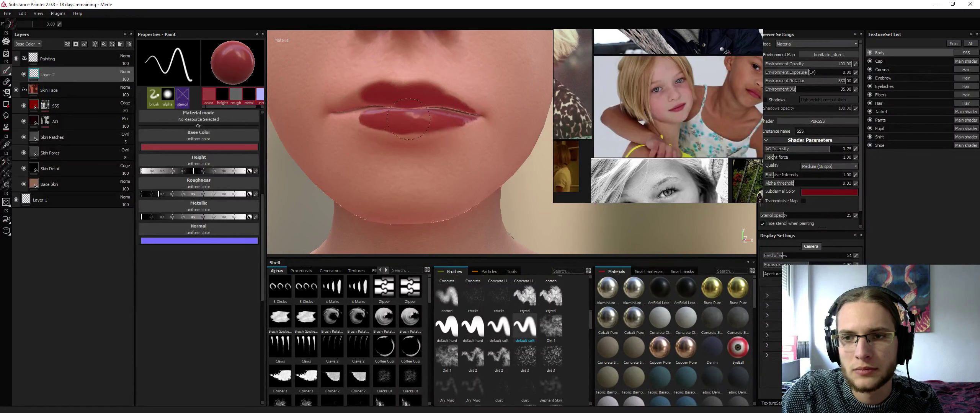
mouse_move(352, 106)
left_mouse_down()
mouse_move(369, 90)
mouse_move(417, 88)
left_mouse_up()
Examine the painted lips from the sides, front and below, close up and from farther away
right_click_drag(417, 88, 222, 136, "alt")
left_click_drag(363, 96, 415, 121, "alt")
right_click_drag(414, 121, 490, 79, "alt")
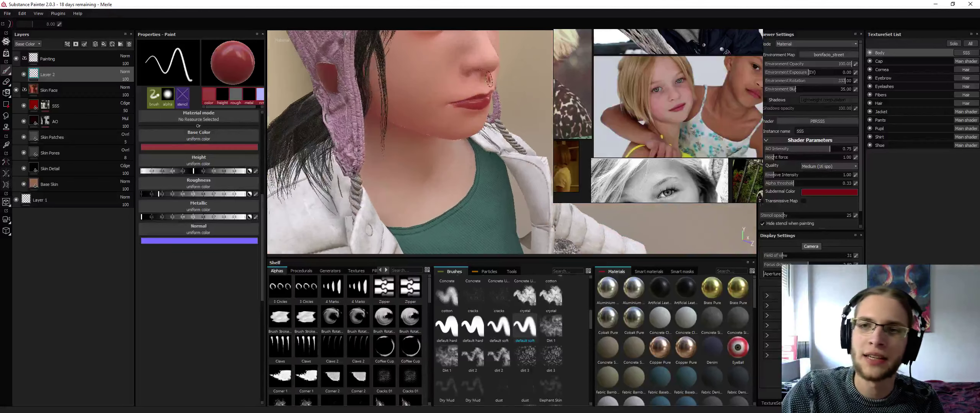
middle_click_drag(489, 80, 412, 174, "alt")
left_click_drag(412, 175, 417, 153, "alt")
middle_click_drag(417, 153, 425, 142, "alt")
right_click_drag(425, 141, 434, 149, "alt")
mouse_move(435, 148)
left_mouse_down("alt")
mouse_move(458, 188)
mouse_move(454, 121)
left_mouse_up("alt")
left_click_drag(459, 88, 467, 111, "alt")
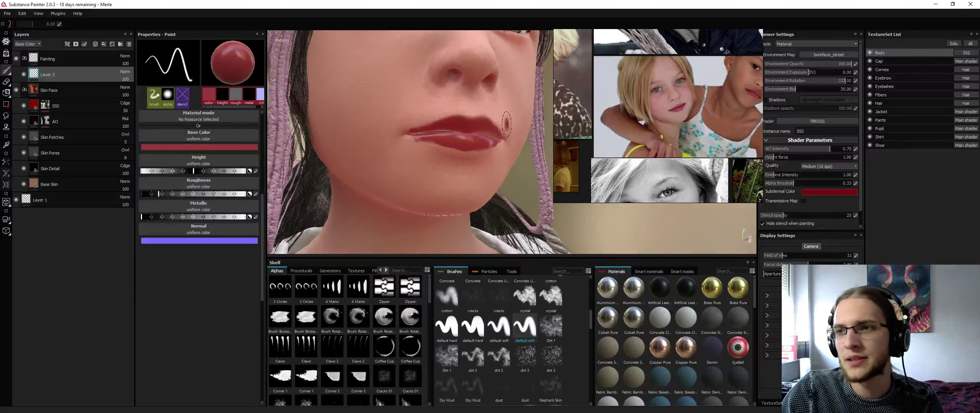
mouse_move(468, 111)
right_mouse_down("alt")
mouse_move(458, 103)
mouse_move(479, 119)
right_mouse_up("alt")
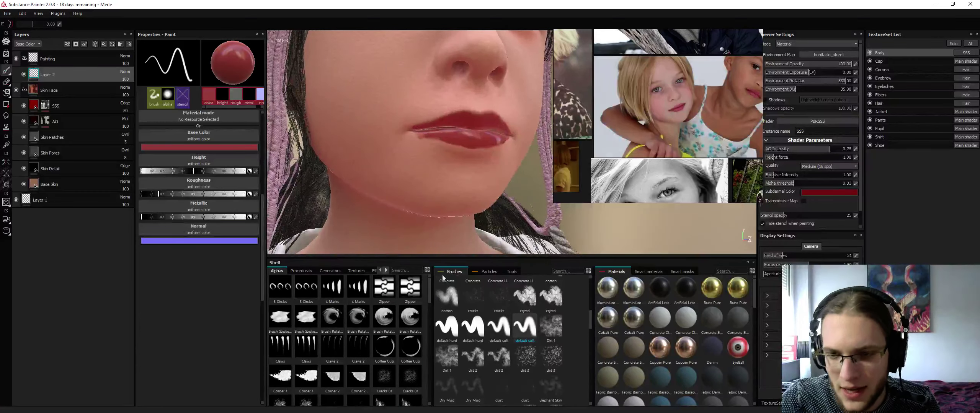
Turn on symmetry and erase the excess red around the corners of the mouth with a small eraser
mouse_move(428, 117)
right_mouse_down("alt")
mouse_move(433, 146)
mouse_move(430, 137)
right_mouse_up("alt")
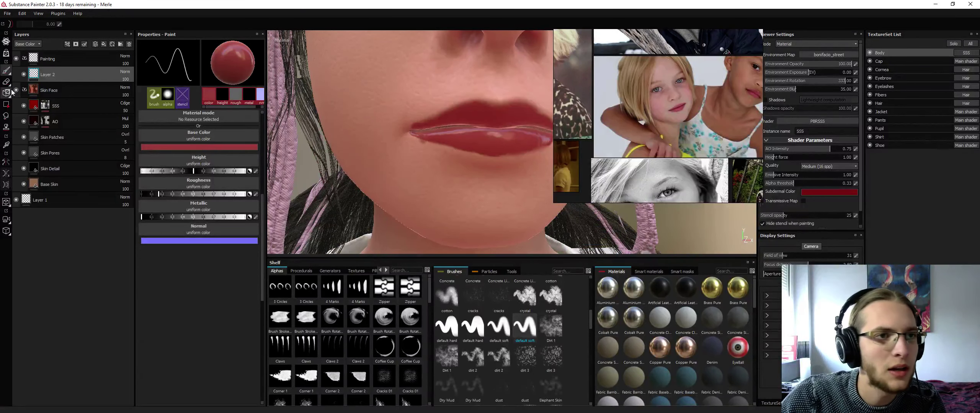
left_click(6, 160)
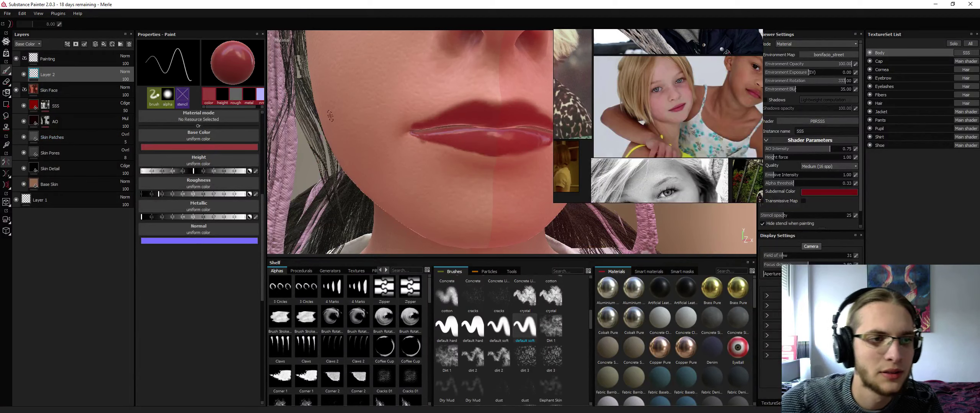
left_click(6, 82)
right_click_drag(417, 154, 369, 153, "ctrl")
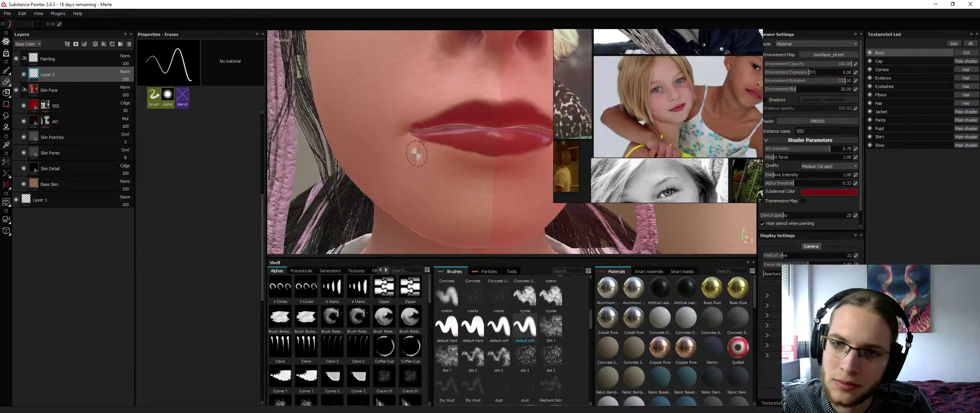
left_click_drag(405, 151, 429, 152)
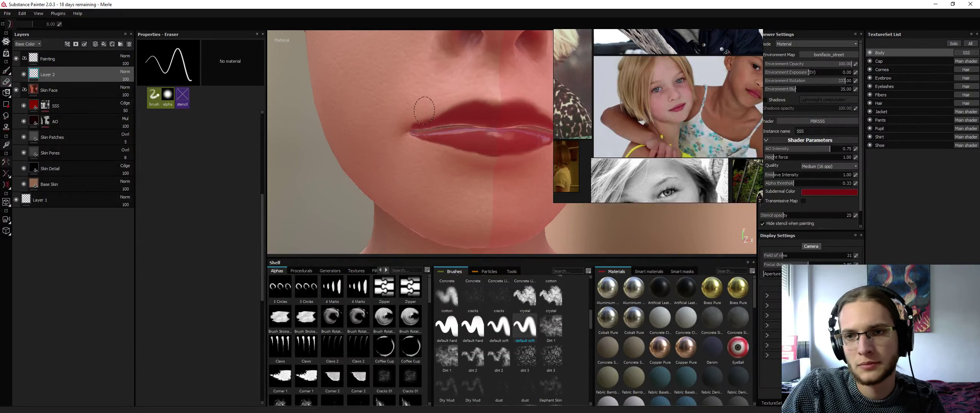
left_click_drag(424, 111, 406, 106)
right_click_drag(505, 94, 474, 104, "alt")
left_click_drag(475, 103, 456, 113, "alt")
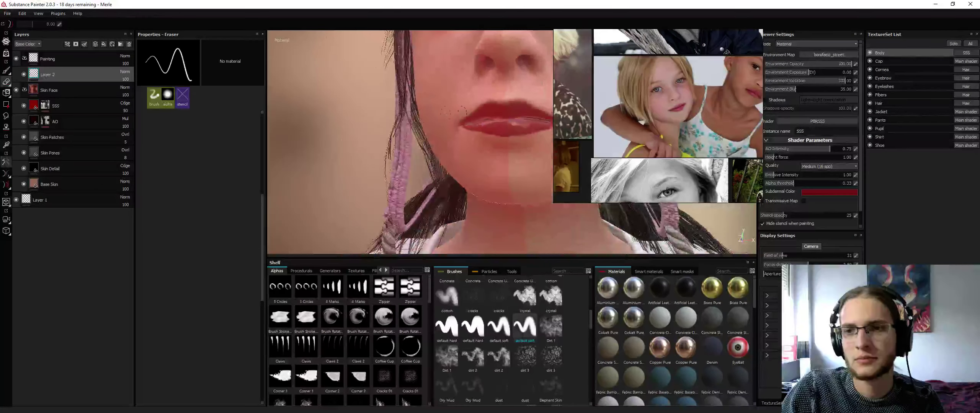
Return to the paint tool and examine the cleaned-up lips from several angles, distances and lighting directions
left_click(6, 70)
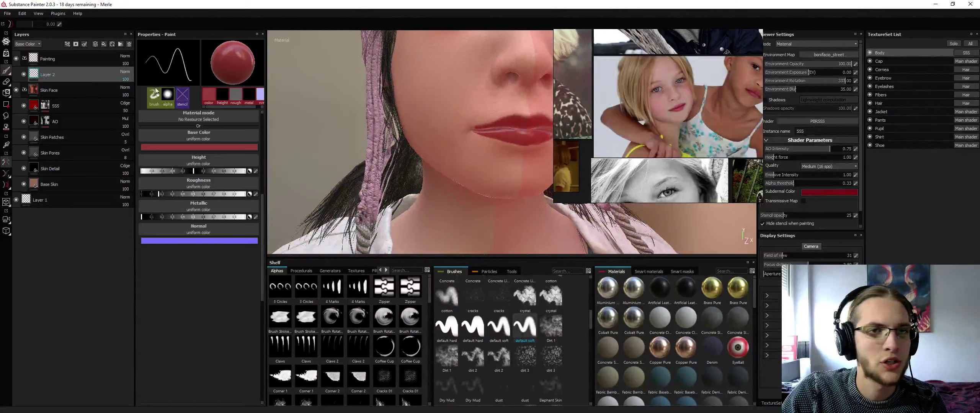
left_click_drag(486, 123, 463, 134, "alt")
middle_click_drag(463, 149, 417, 140, "alt")
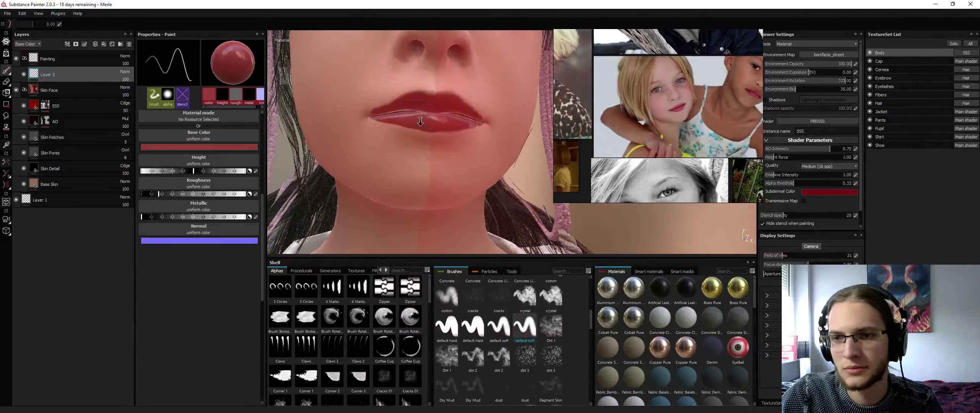
right_click_drag(417, 139, 438, 138, "alt")
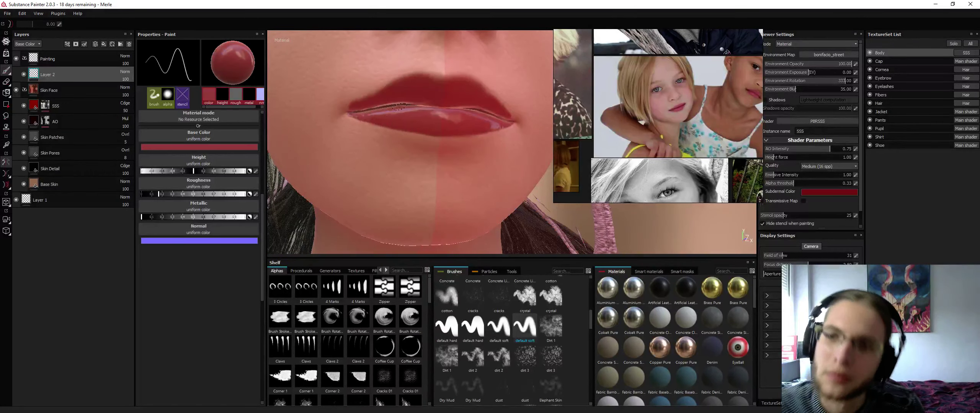
left_click_drag(398, 107, 446, 106, "alt")
right_click_drag(446, 105, 402, 95, "alt")
mouse_move(402, 96)
left_mouse_down("alt")
mouse_move(414, 83)
mouse_move(415, 101)
left_mouse_up("alt")
right_click_drag(415, 101, 360, 96, "alt")
left_click_drag(359, 96, 271, 91, "alt")
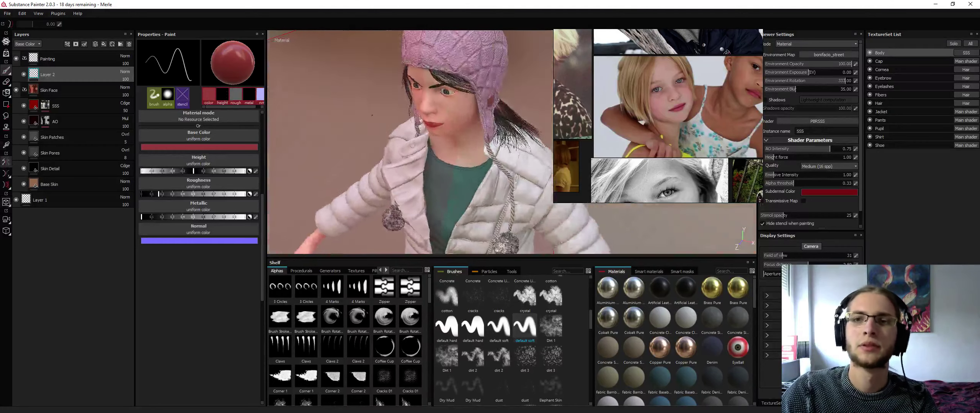
left_click_drag(372, 115, 381, 109, "alt")
right_click_drag(380, 111, 408, 113, "shift")
left_click_drag(408, 113, 461, 111, "alt")
right_click_drag(461, 111, 505, 94, "alt")
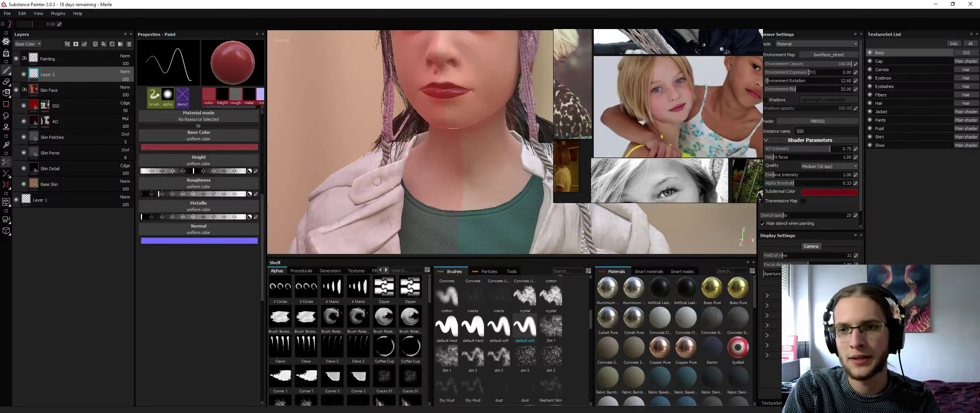
left_click_drag(435, 72, 442, 135, "alt")
Add a Base Color levels adjustment to the lip layer and set its midtone to 0.809 to lighten the red
right_click(56, 75)
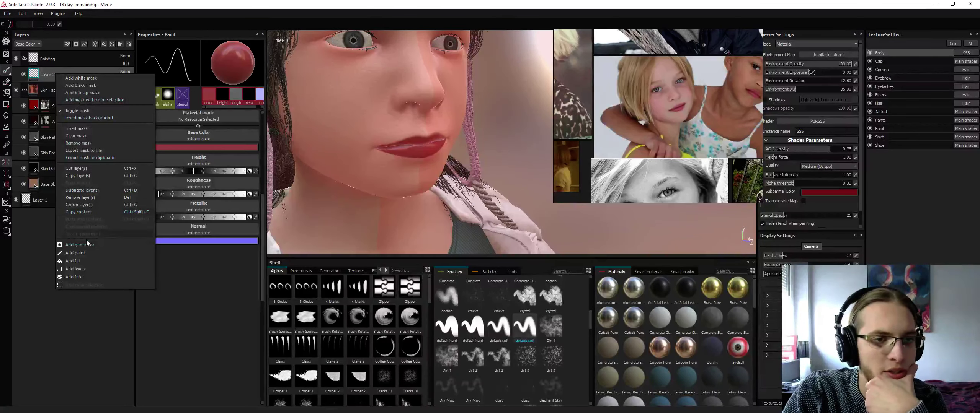
left_click(92, 268)
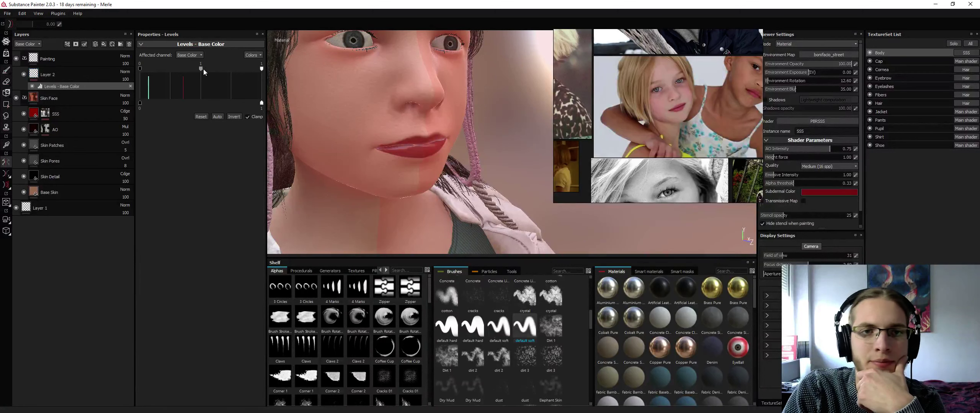
mouse_move(201, 69)
left_mouse_down()
mouse_move(212, 69)
mouse_move(189, 71)
left_mouse_up()
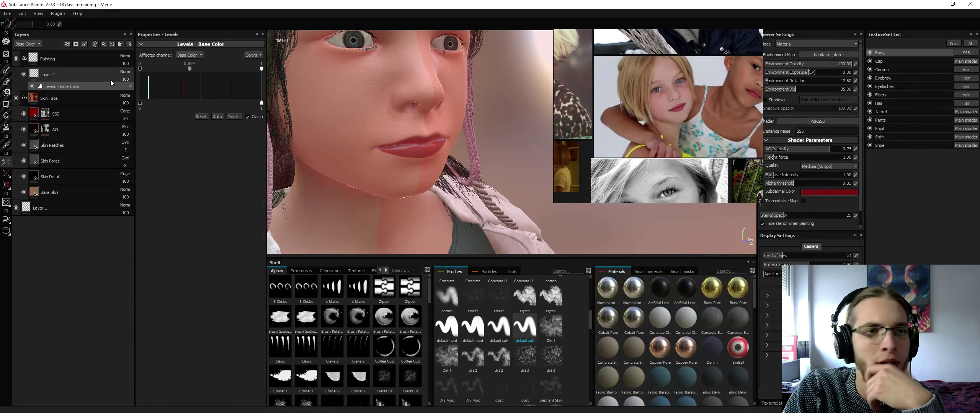
Add a second levels adjustment to the lip layer for the Roughness channel, with its midtone at 0.847
right_click(44, 78)
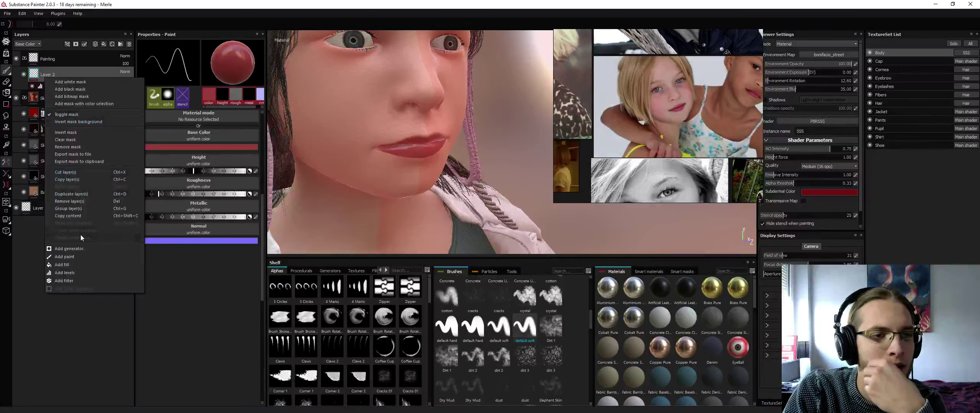
left_click(82, 271)
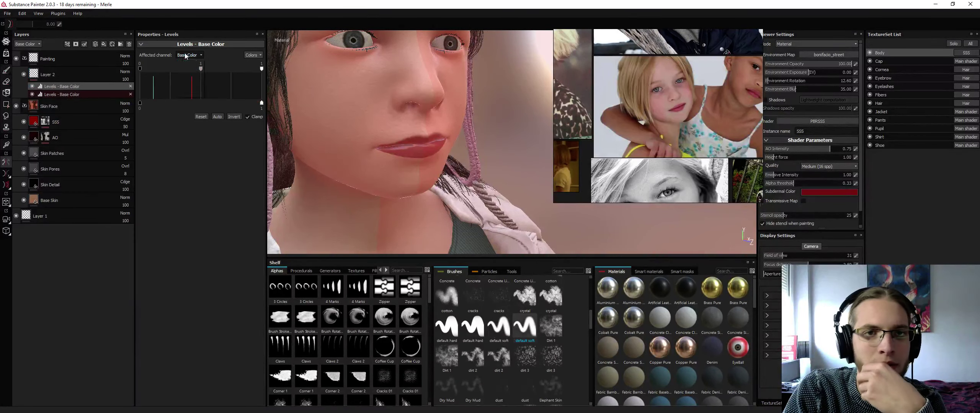
left_click(188, 55)
left_click(188, 71)
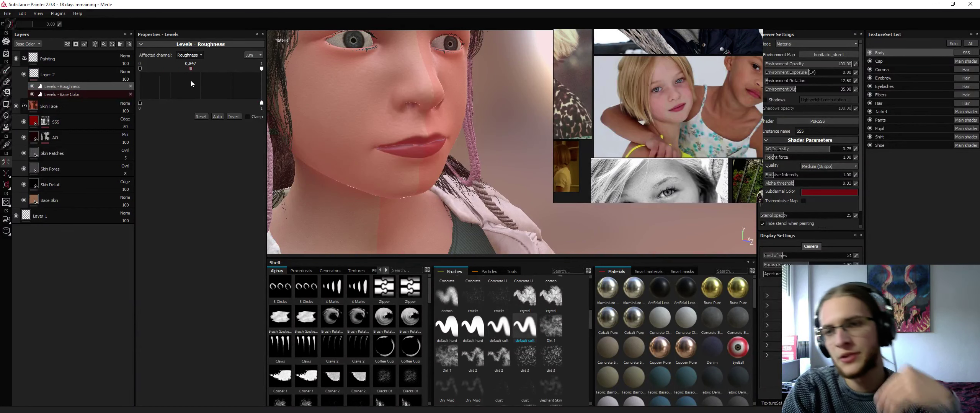
Examine the adjusted lips and the whole face from different sides, up to the eyes and eyebrows
left_click_drag(460, 118, 406, 115, "alt")
right_click_drag(405, 115, 335, 88, "alt")
left_click_drag(474, 97, 391, 97, "alt")
right_click_drag(391, 97, 437, 139, "alt")
left_click_drag(437, 139, 463, 140, "alt")
right_click_drag(463, 140, 433, 115, "alt")
middle_click_drag(432, 115, 457, 142, "alt")
right_click_drag(458, 141, 477, 174, "alt")
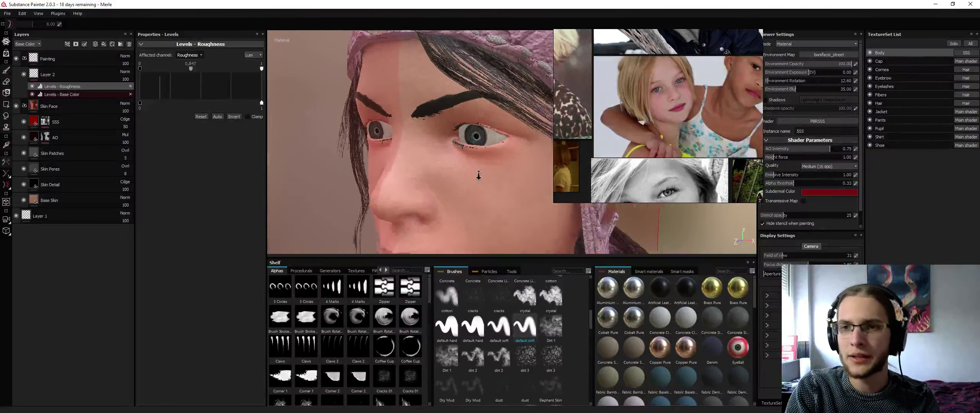
left_click_drag(444, 128, 481, 95, "alt")
right_click_drag(481, 95, 455, 83, "alt")
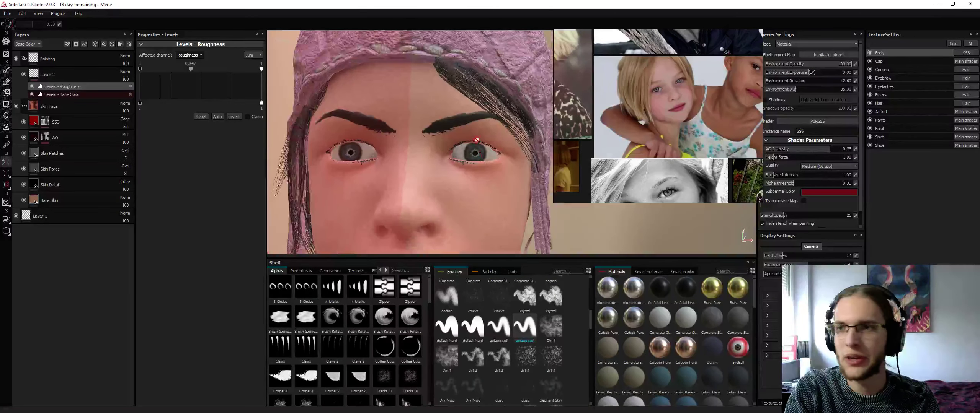
left_click_drag(455, 88, 493, 98, "alt")
Switch to the Eyebrow texture set and add a new paint layer on top of its stack
key("f")
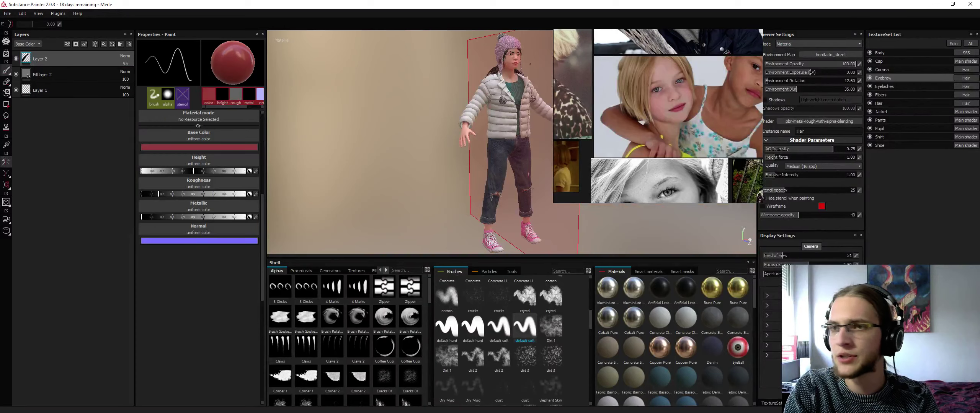
middle_click_drag(452, 57, 344, 105, "alt")
right_click_drag(344, 105, 376, 147, "alt")
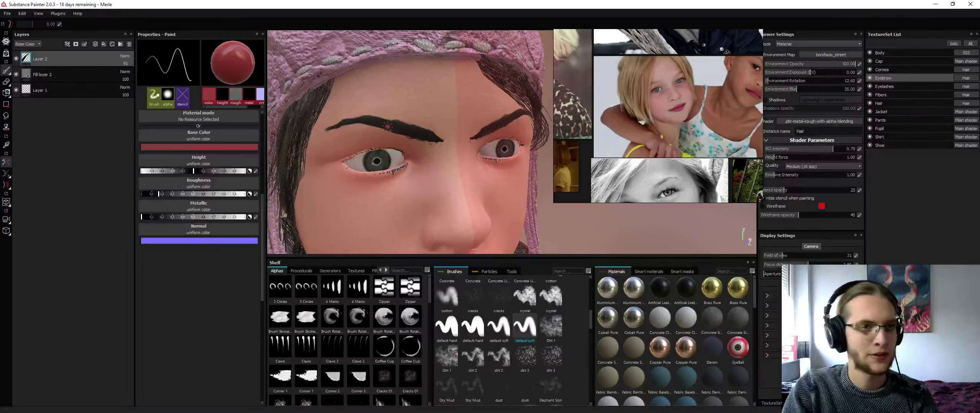
left_click(95, 44)
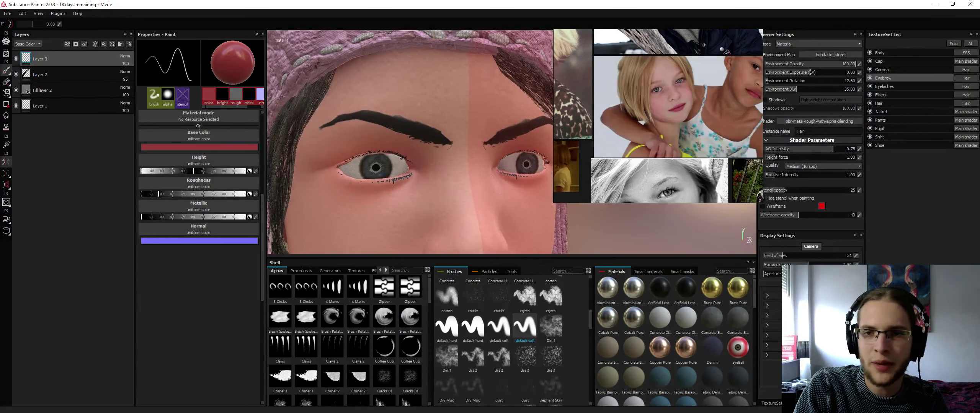
Try a red stroke on the eyebrow in Layer 3, check the blending modes, and lower the layer's opacity to 38
scroll(394, 130, "up", 1)
key("alt+q")
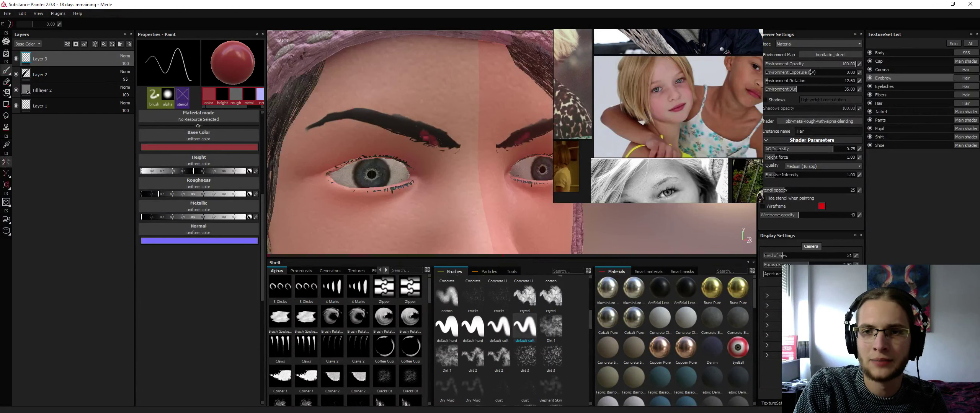
left_click(125, 57)
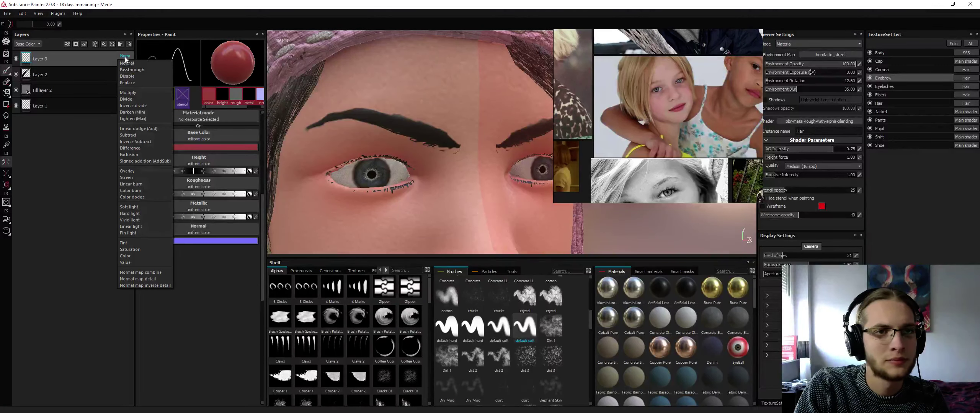
left_click(95, 136)
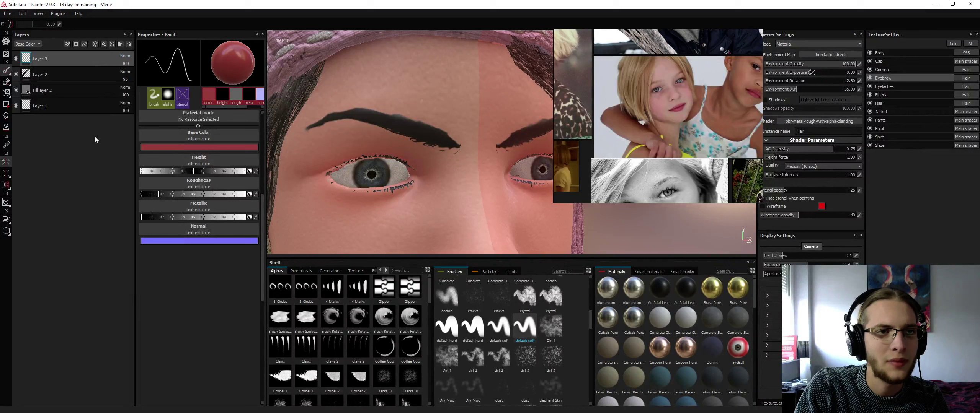
left_click(125, 64)
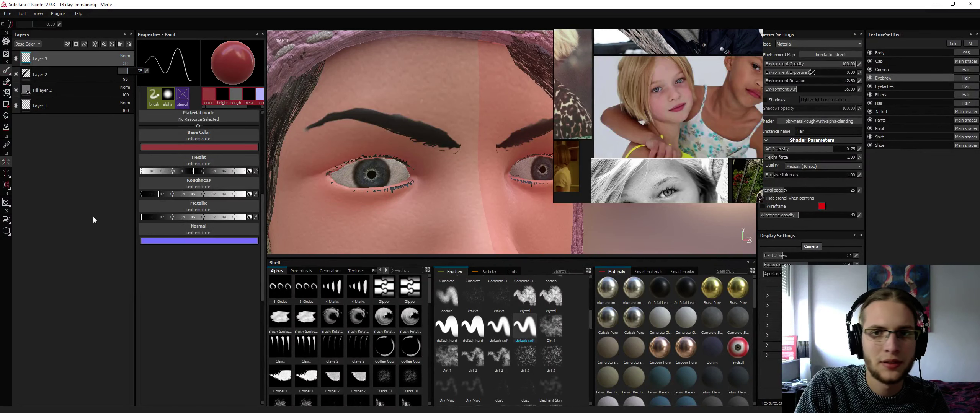
Lower the Base Color opacity of the eyebrow's Layer 2 to 36
left_click(119, 70)
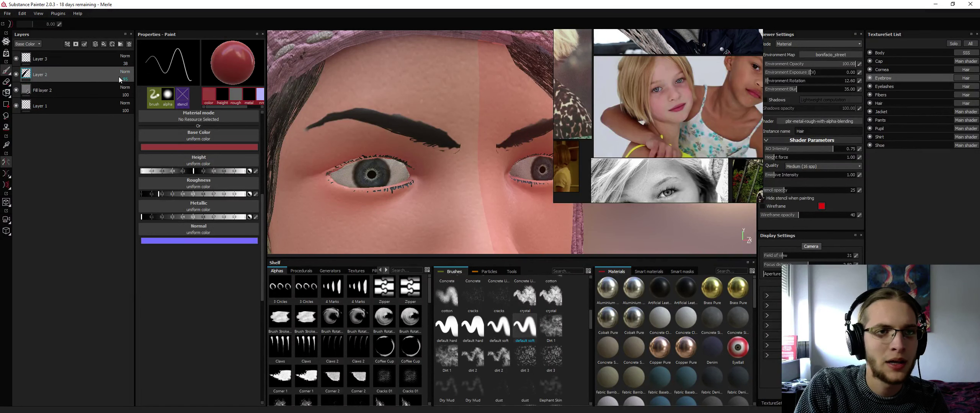
left_click(109, 78)
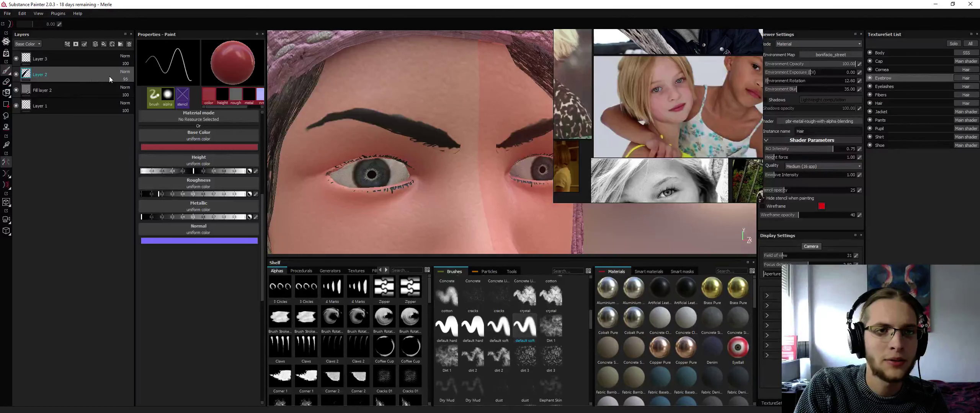
left_click_drag(128, 88, 129, 89)
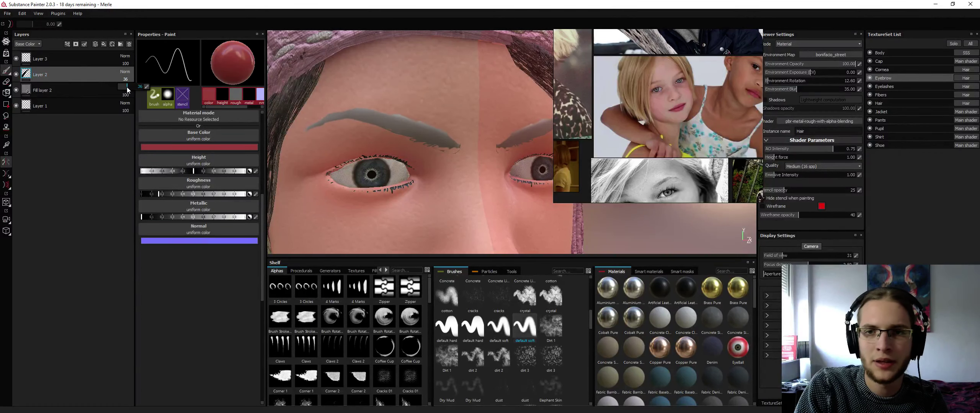
Try fading the eyebrows by switching the layer stack to the Opacity channel and lowering Layer 2's opacity
left_click(27, 43)
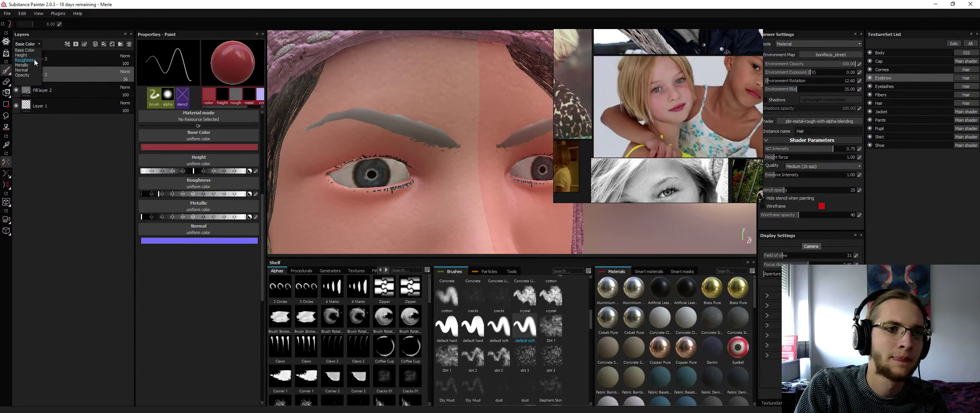
left_click(34, 76)
left_click(124, 79)
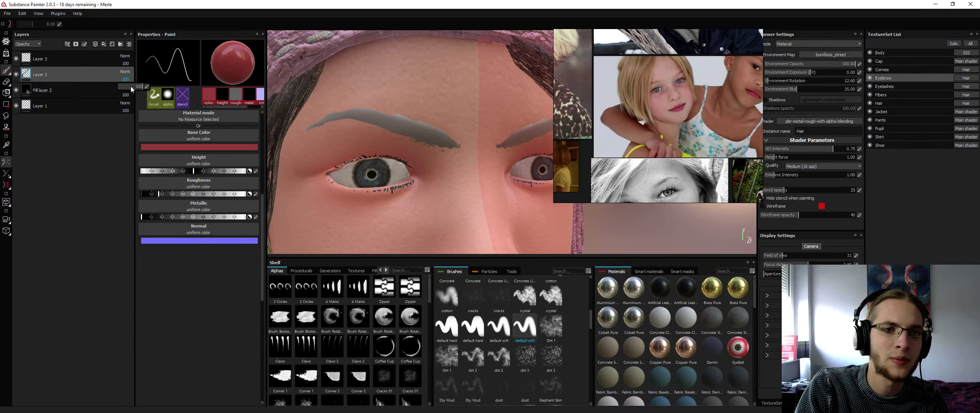
left_click_drag(130, 88, 127, 89)
left_click_drag(322, 115, 388, 131, "alt")
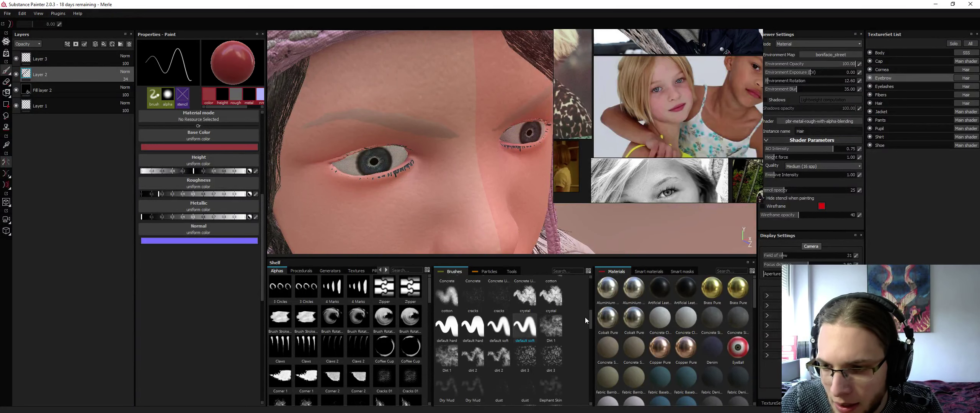
Choose the hair_1 brush, raise its height slightly, and try a stroke over the eyebrow on Layer 3
left_click_drag(590, 319, 586, 345)
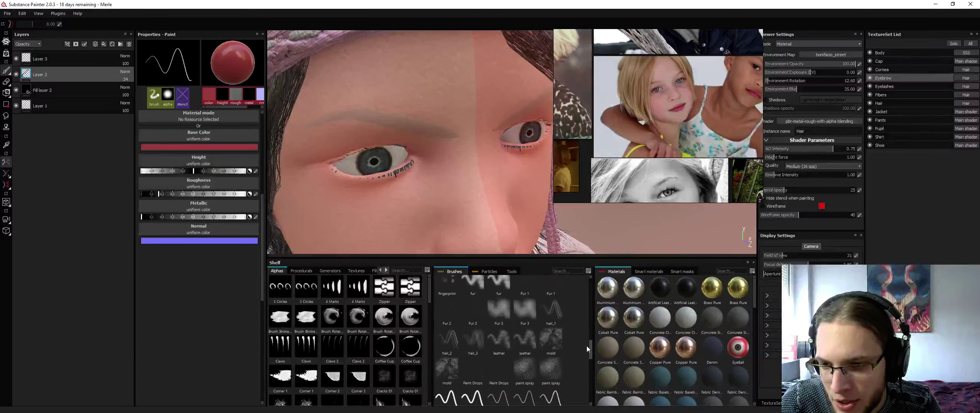
left_click(560, 321)
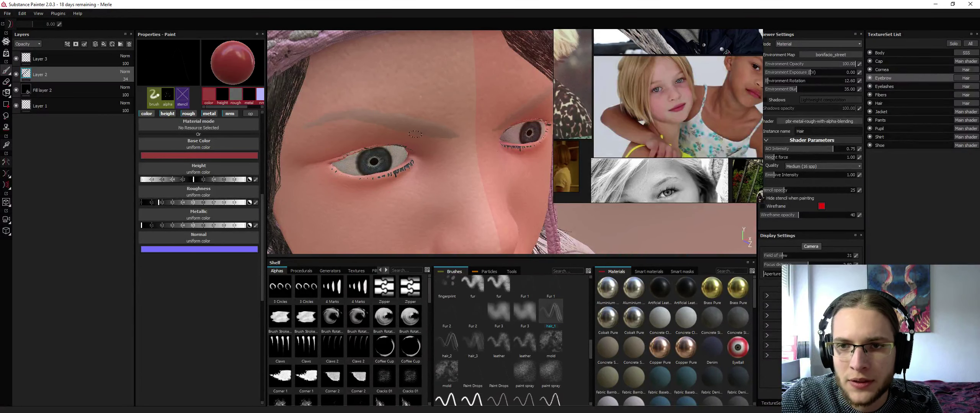
left_click_drag(393, 114, 382, 115, "alt")
left_click(40, 58)
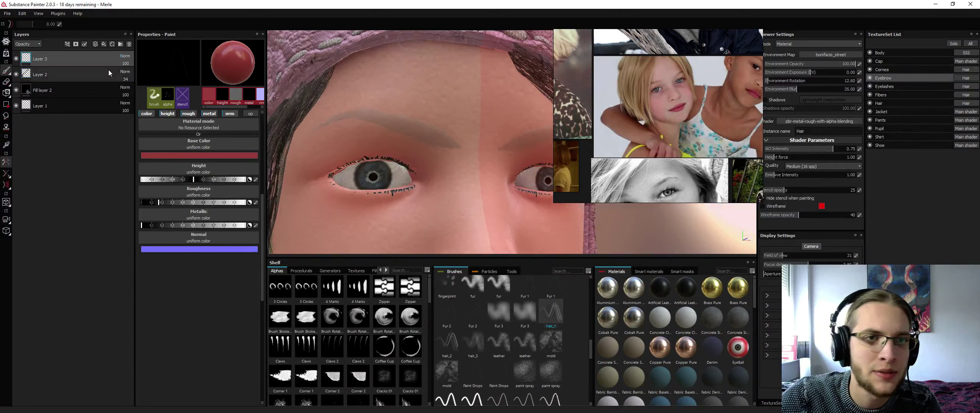
left_click_drag(194, 181, 202, 183)
left_click_drag(414, 138, 426, 125)
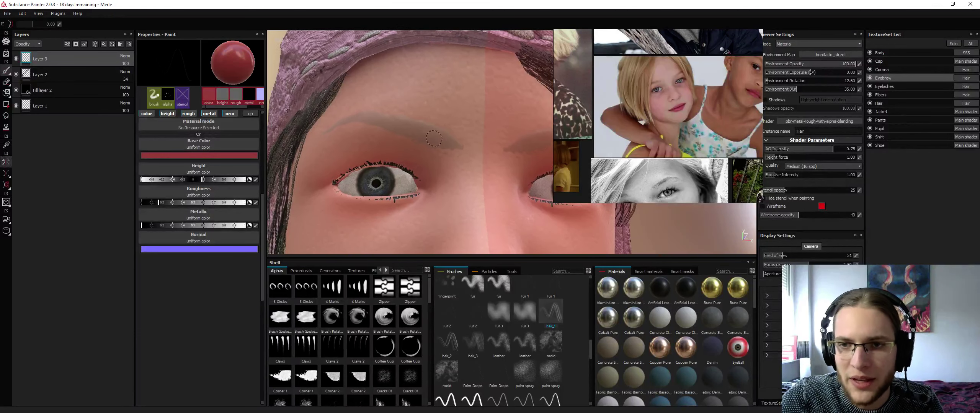
Enable the brush's opacity channel, try hair strokes along the eyebrow, and undo them together with Layer 2's opacity reduction
scroll(440, 128, "up", 5)
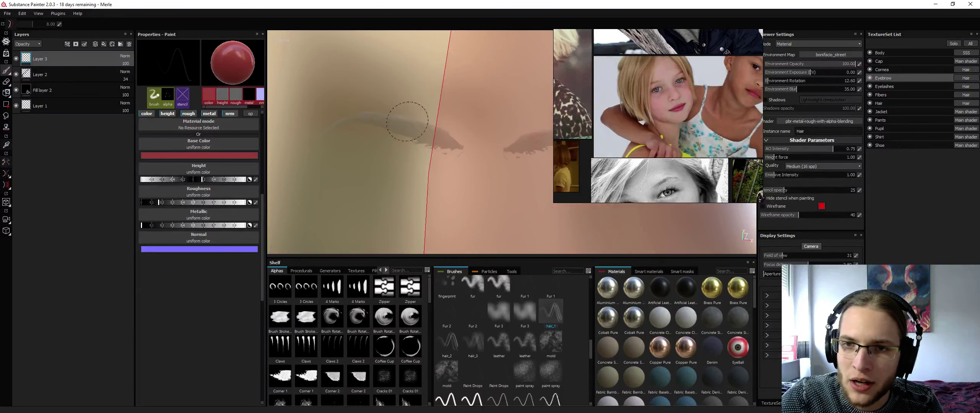
scroll(413, 119, "down", 3)
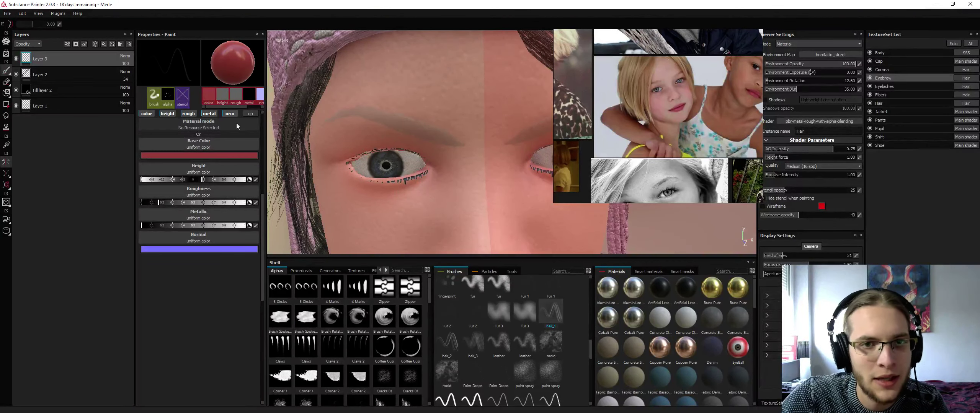
left_click(250, 113)
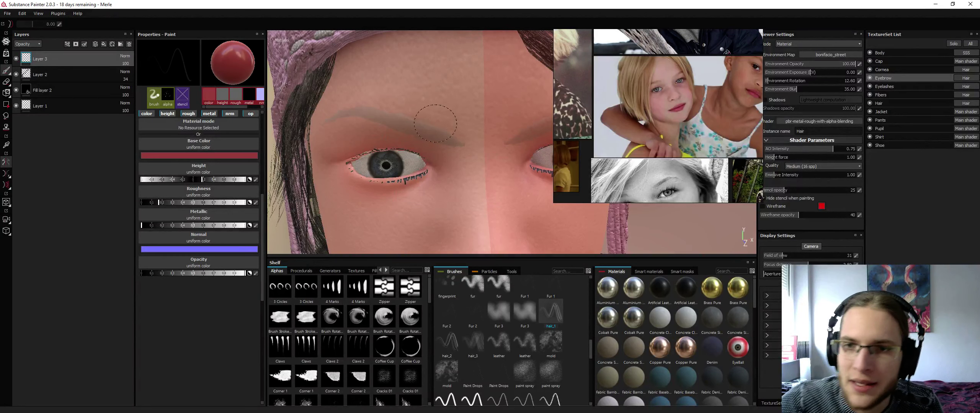
left_click_drag(446, 135, 429, 125)
left_click_drag(440, 129, 421, 122)
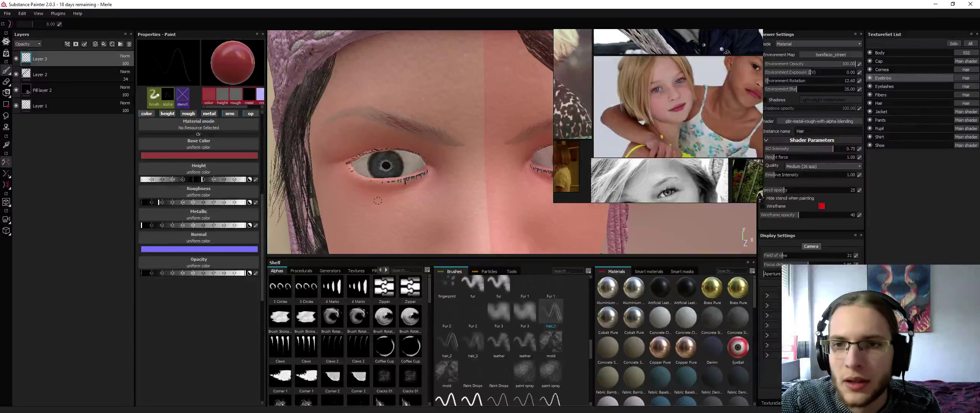
key("ctrl")
key("ctrl+z")
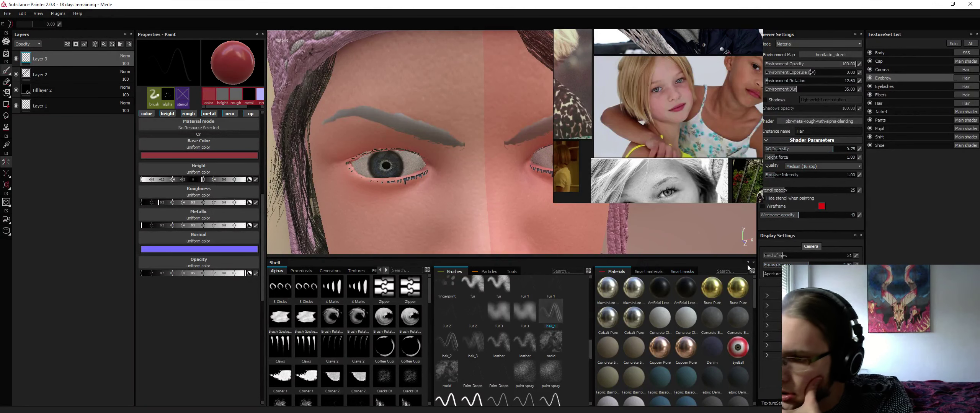
Change the paint brush's base color from red to a very dark brown for the eyebrow hair
left_click(782, 403)
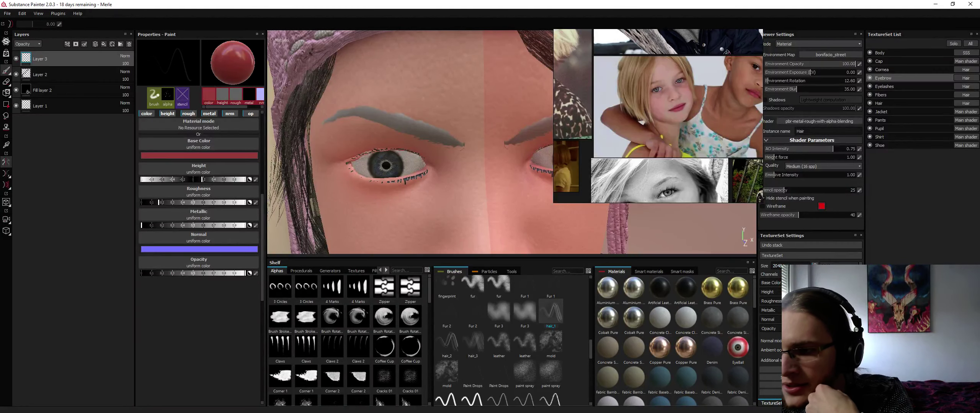
key("alt+q")
key("alt+q")
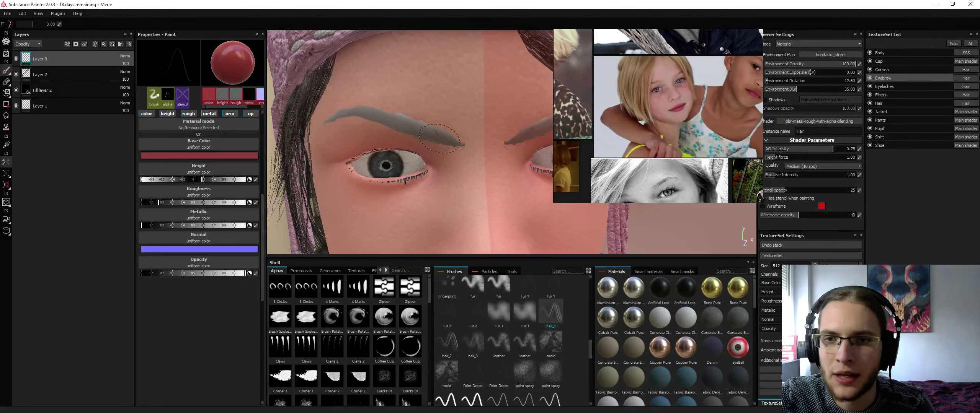
left_click(210, 155)
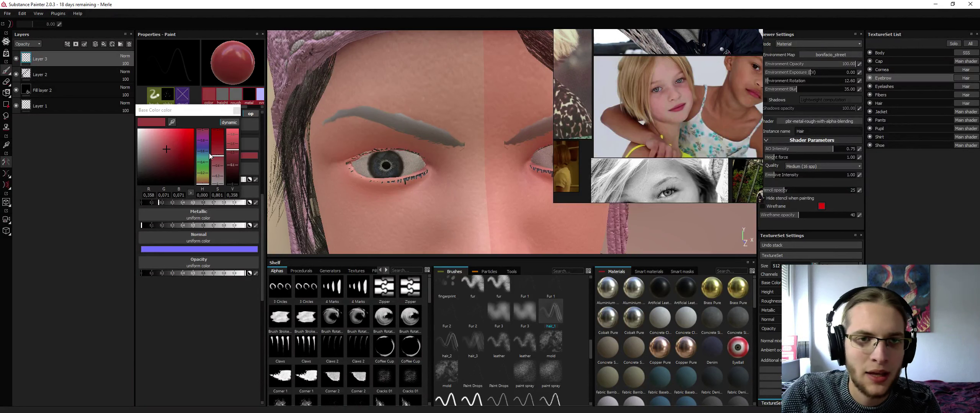
left_click_drag(170, 158, 152, 176)
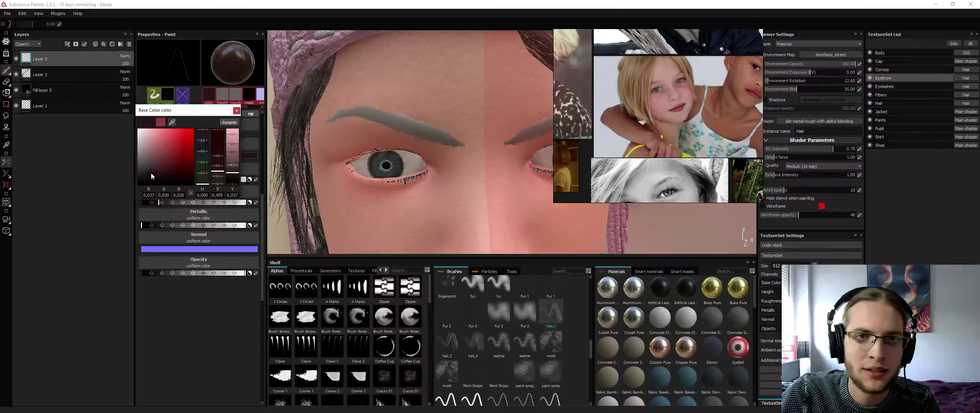
left_click(236, 111)
Paint dark hair strokes on Layer 3 along the eyebrow, from its inner end out to the tail
mouse_move(457, 142)
left_mouse_down()
mouse_move(453, 129)
mouse_move(398, 121)
left_mouse_up()
mouse_move(397, 120)
left_mouse_down()
mouse_move(379, 114)
mouse_move(448, 114)
left_mouse_up()
key("d")
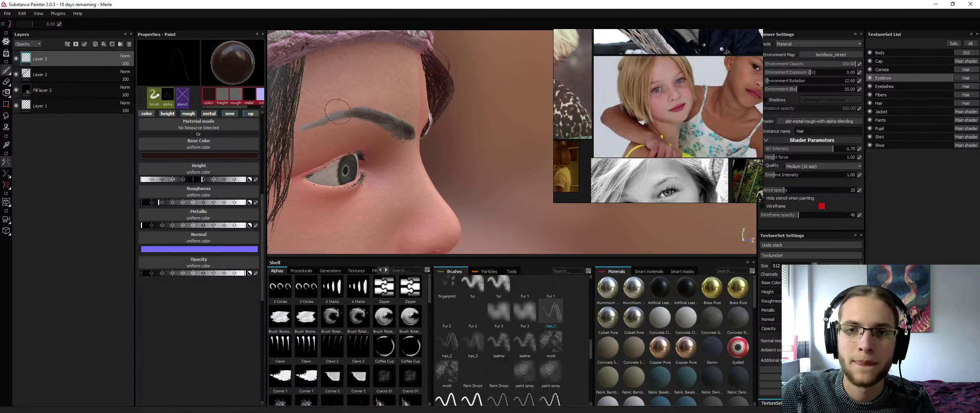
left_click_drag(343, 115, 311, 125)
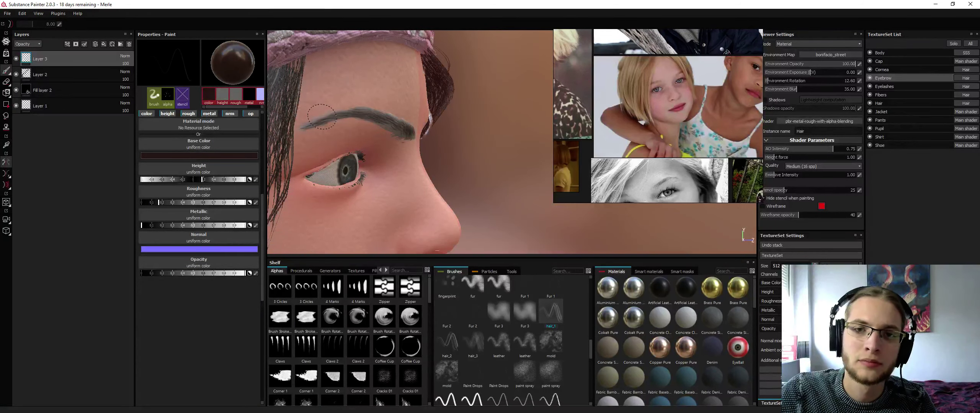
left_click_drag(322, 117, 423, 134, "alt")
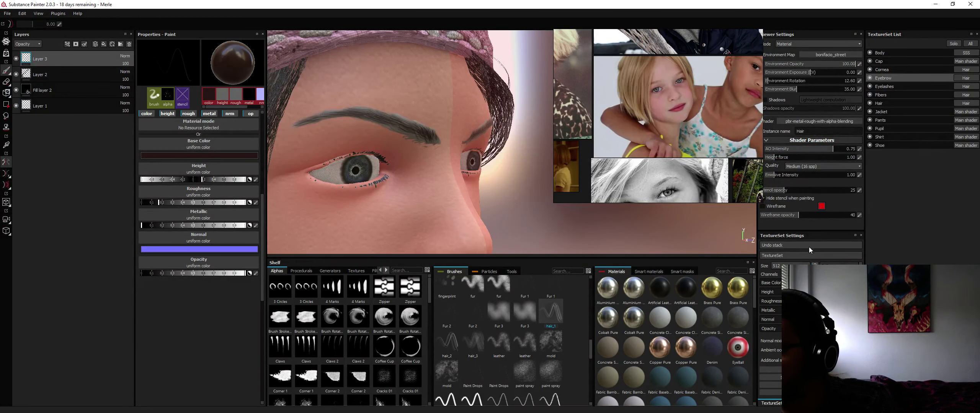
Hide the eyebrow's Layer 2 and build up the brow with more dark hair strokes on Layer 3
left_click(818, 403)
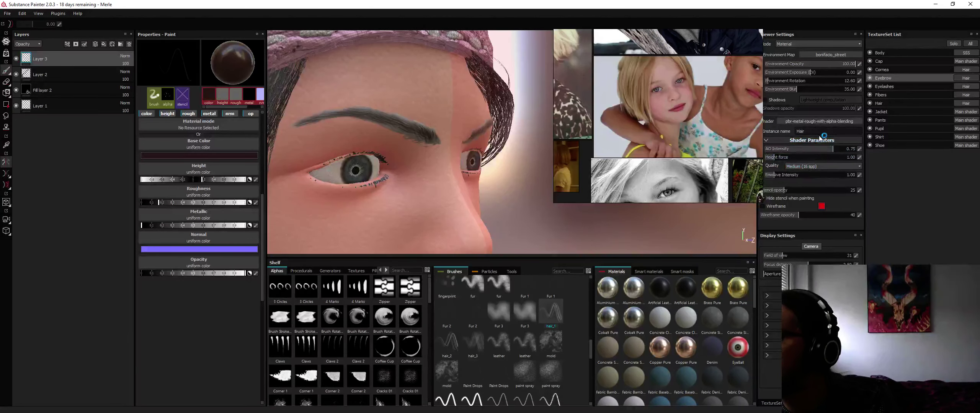
left_click(16, 74)
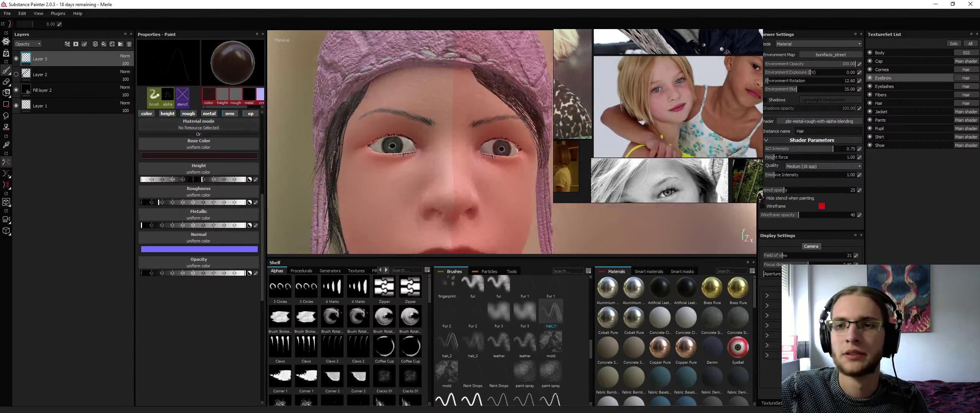
scroll(395, 119, "down", 4)
left_click_drag(398, 109, 473, 124, "alt")
scroll(459, 124, "up", 5)
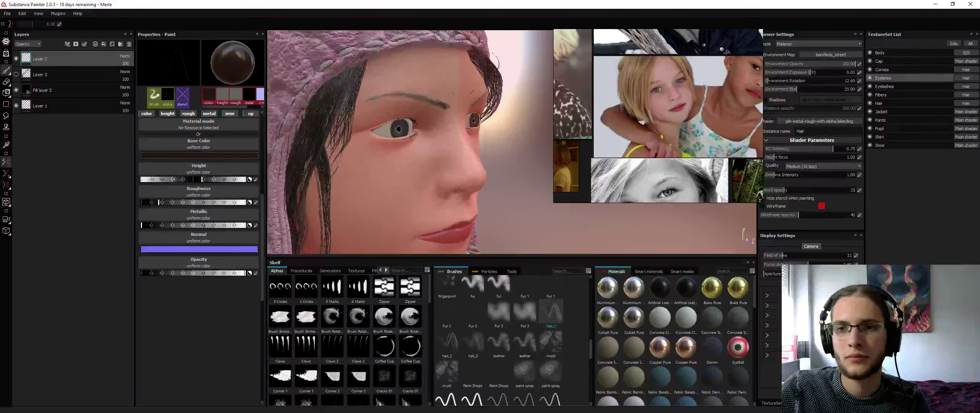
right_click_drag(461, 92, 513, 69, "alt")
middle_click_drag(512, 69, 515, 109, "alt")
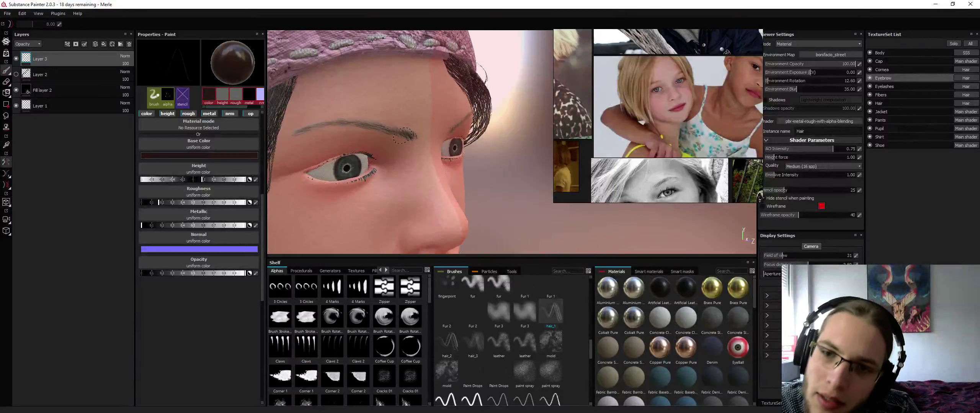
mouse_move(403, 136)
left_mouse_down()
mouse_move(415, 134)
mouse_move(357, 120)
mouse_move(352, 135)
mouse_move(342, 121)
mouse_move(300, 131)
mouse_move(352, 121)
mouse_move(385, 131)
mouse_move(344, 128)
left_mouse_up()
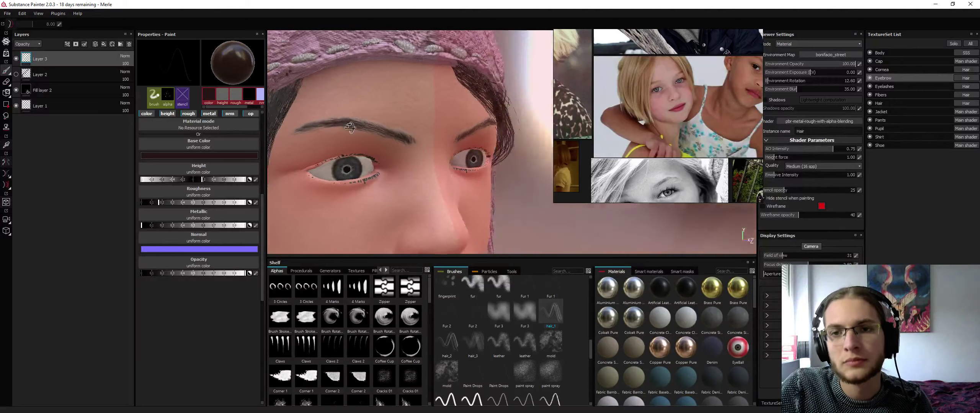
Use a small Eraser with the hair_1 brush to thin the inner end of the eyebrow on Layer 3
right_click_drag(345, 129, 204, 126, "alt")
left_click_drag(291, 126, 325, 124, "alt")
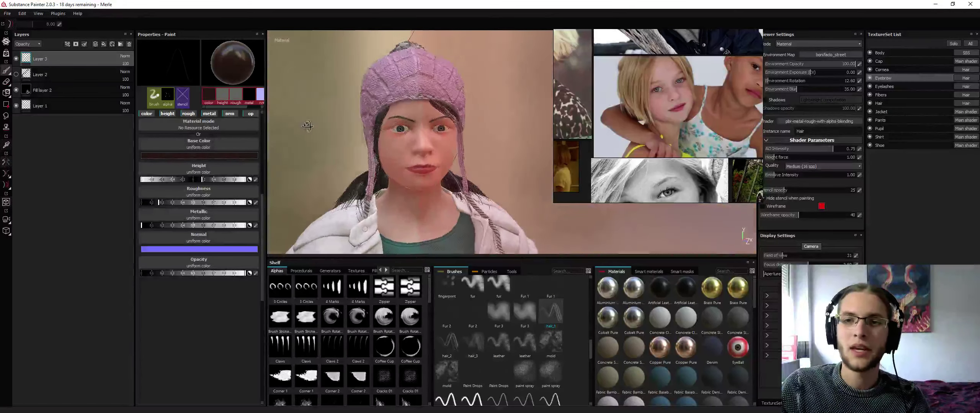
middle_click_drag(325, 124, 382, 125, "alt")
right_click_drag(383, 124, 475, 126, "alt")
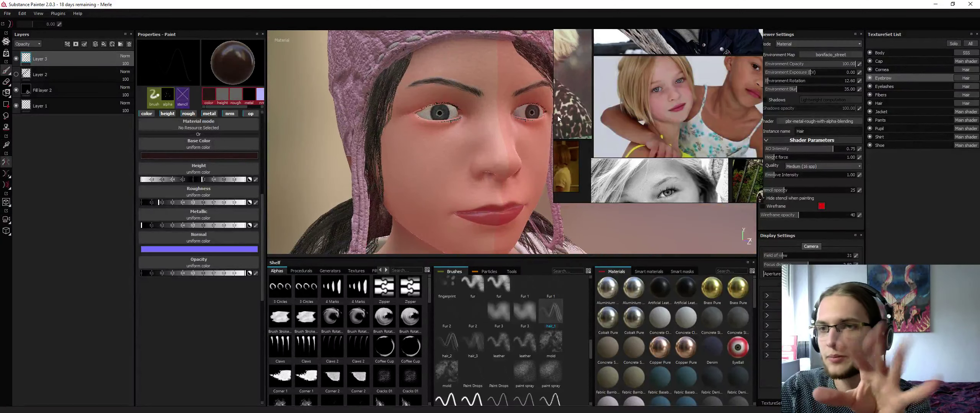
left_click_drag(478, 97, 432, 118, "alt")
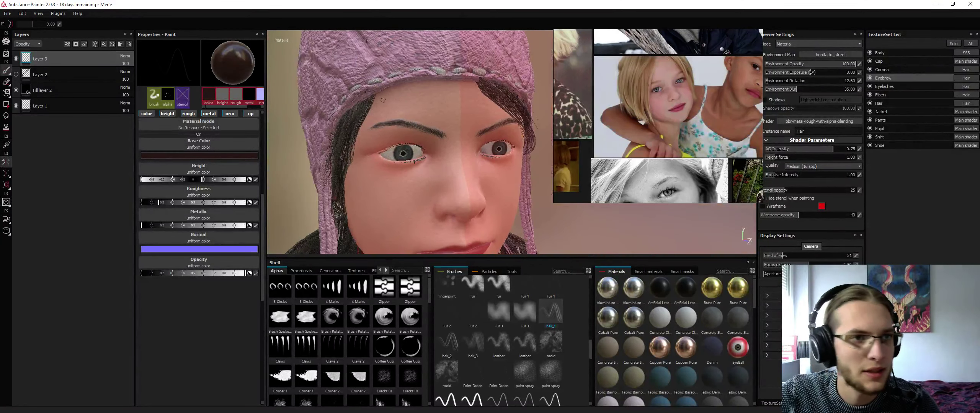
left_click(6, 82)
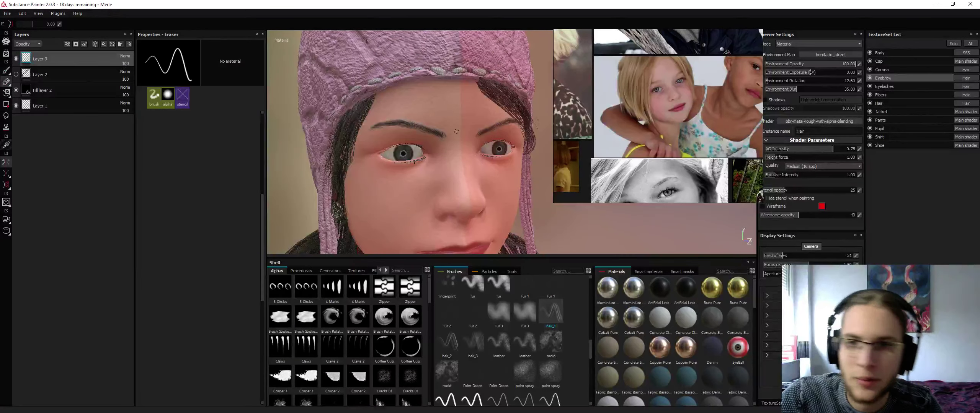
scroll(456, 131, "up", 5)
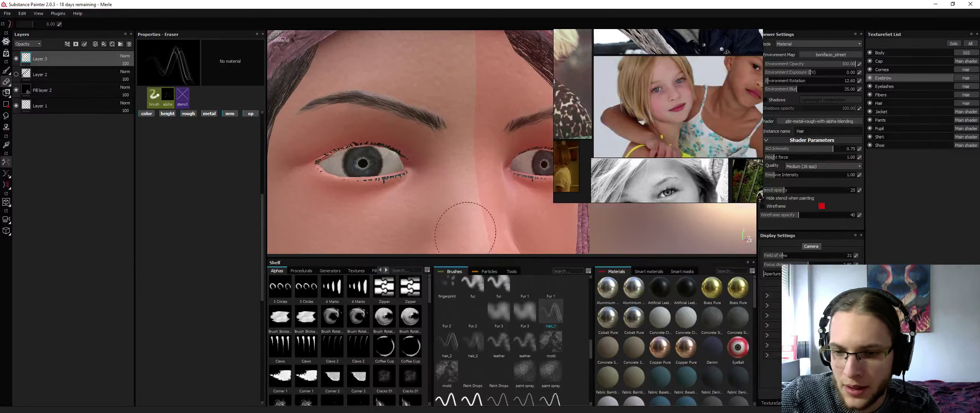
right_click_drag(452, 125, 414, 125, "ctrl")
left_click_drag(440, 123, 435, 127)
left_click_drag(433, 126, 432, 128)
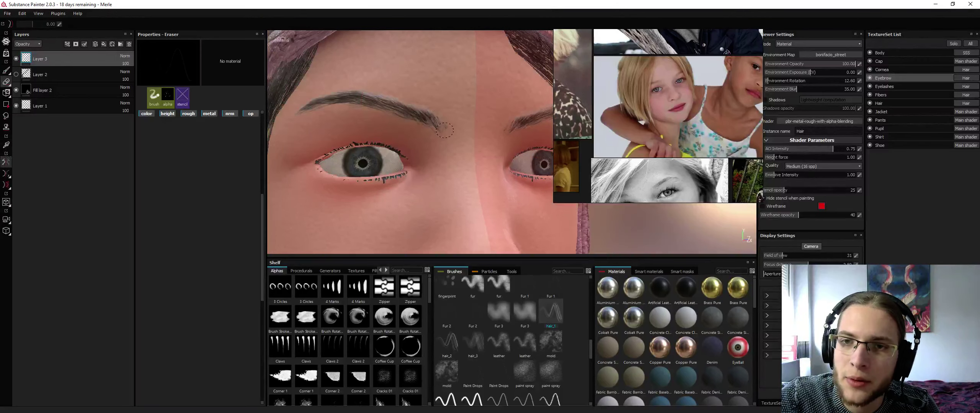
Examine the face and eyebrows from several angles and compare them with the reference portraits
right_click_drag(487, 121, 421, 117, "alt")
left_click_drag(425, 123, 493, 132, "alt")
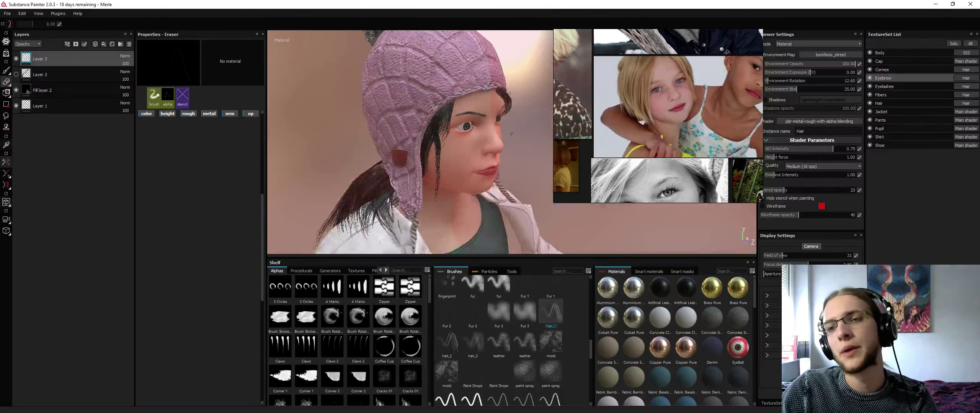
right_click_drag(493, 134, 477, 139, "alt")
left_click_drag(477, 139, 463, 128, "alt")
right_click_drag(463, 128, 611, 112, "alt")
left_click_drag(611, 112, 424, 141, "alt")
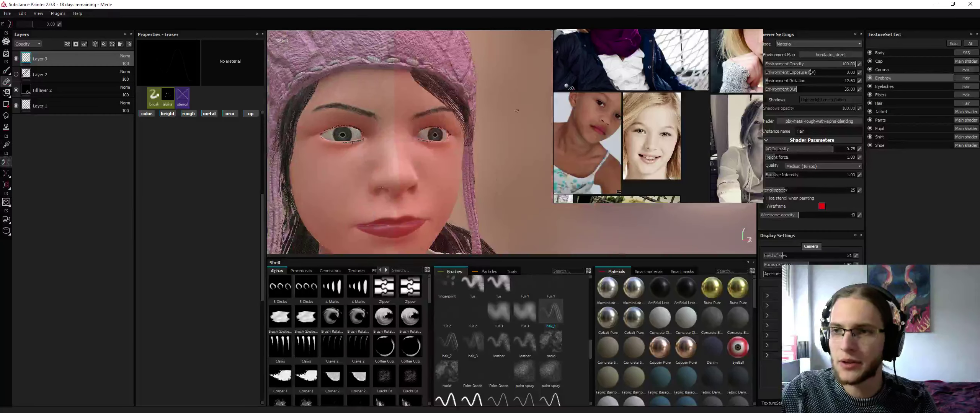
middle_click_drag(599, 136, 554, 147)
left_click_drag(478, 149, 433, 149, "alt")
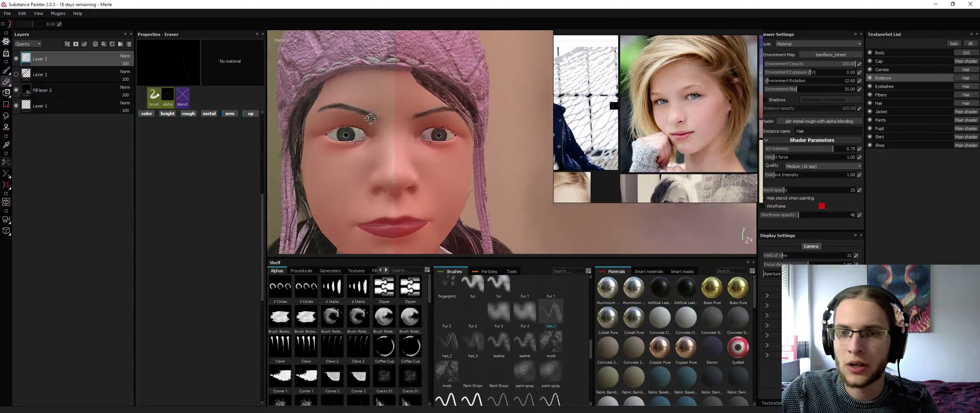
right_click_drag(329, 145, 363, 144, "alt")
left_click_drag(360, 143, 376, 142, "alt")
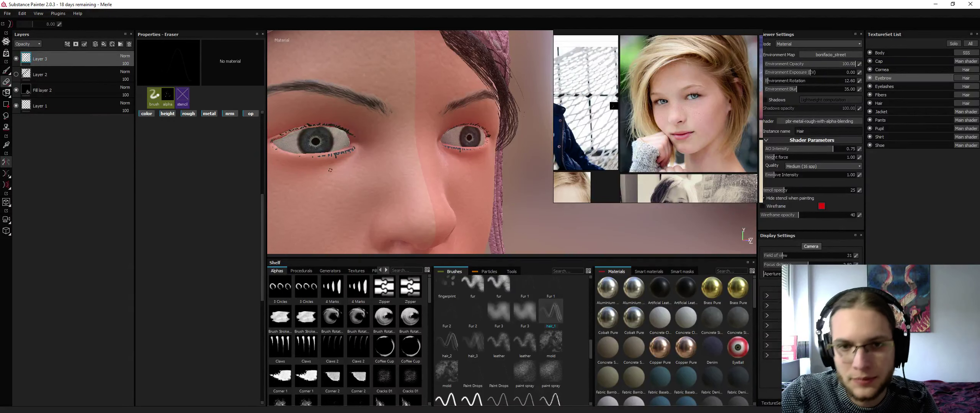
Switch the eraser to the Fur brush, adjust its size, and soften the eyebrow from its inner end outward
left_click(473, 284)
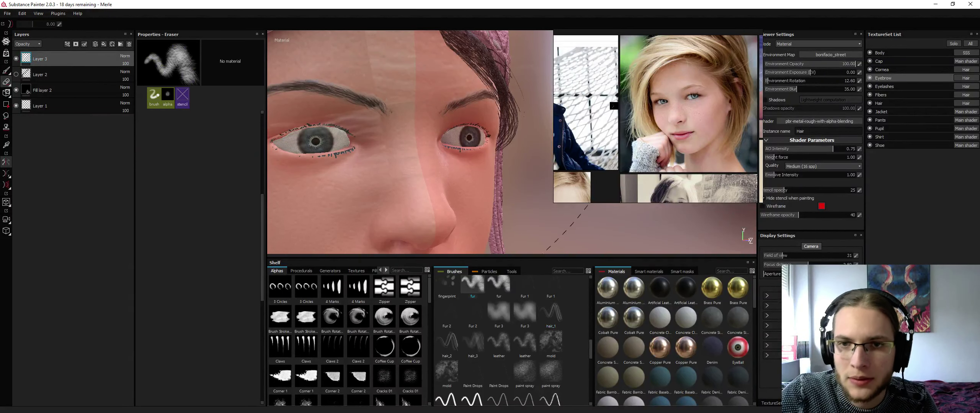
right_click_drag(361, 84, 312, 95, "ctrl")
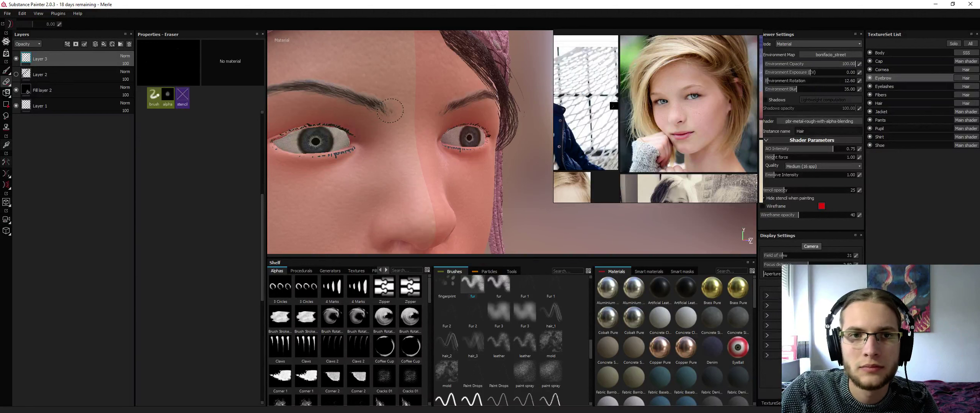
left_click(6, 162)
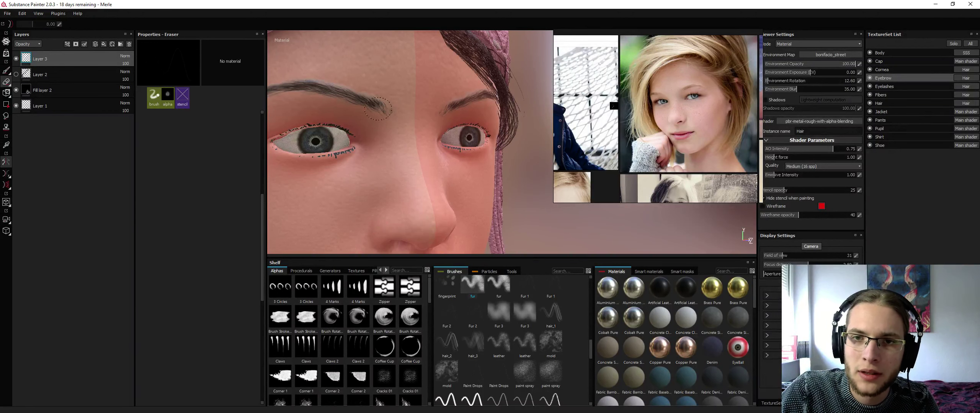
key("ctrl")
right_click_drag(378, 105, 403, 105, "ctrl")
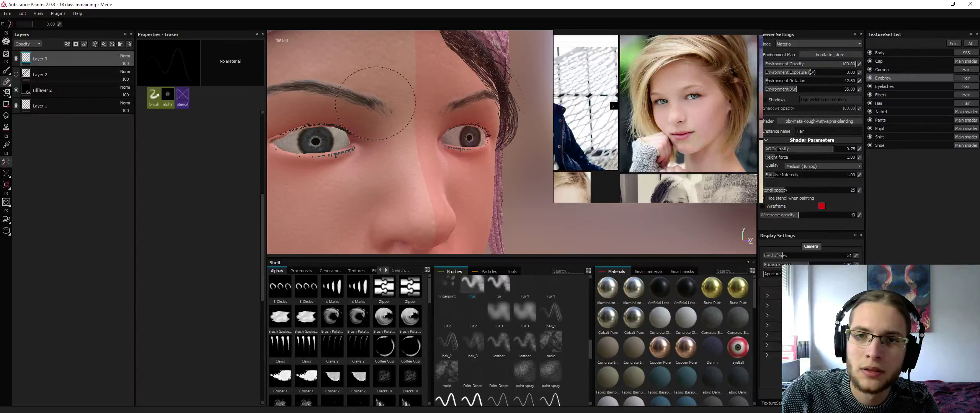
left_click_drag(370, 98, 283, 106)
Examine the softened eyebrows from several angles and distances under rotated environment lighting
right_click_drag(283, 105, 164, 110, "alt")
left_click_drag(344, 114, 536, 117, "alt")
right_click_drag(405, 111, 467, 109, "alt")
middle_click_drag(436, 92, 414, 109, "alt")
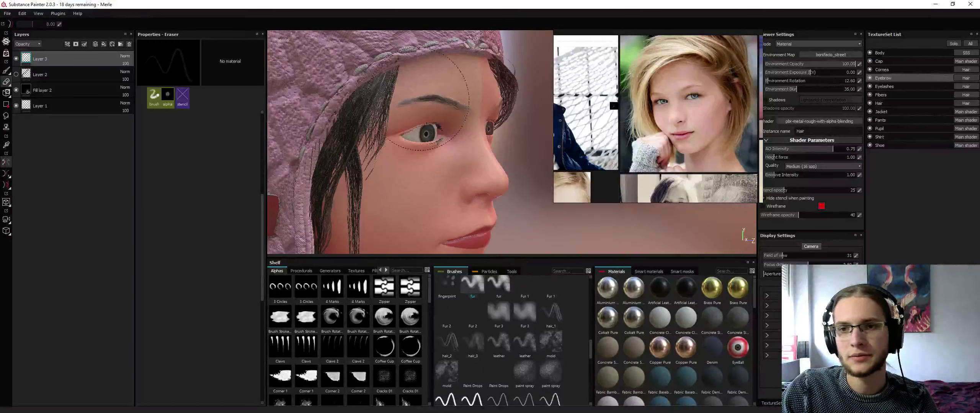
left_click_drag(428, 102, 449, 107, "alt")
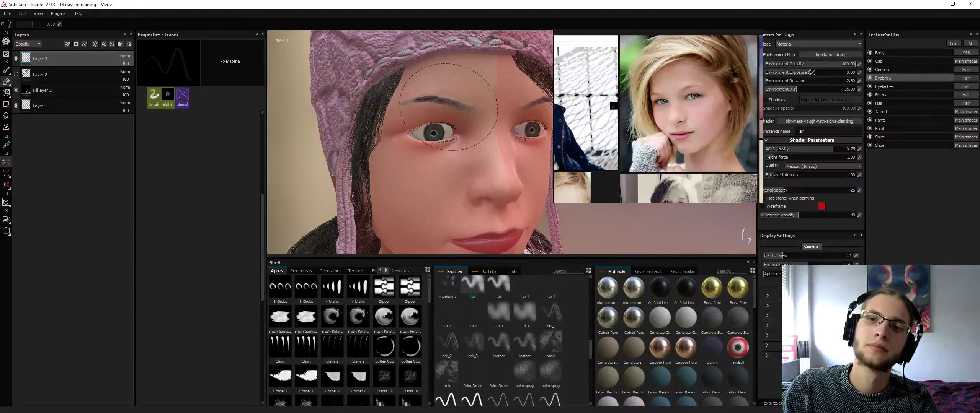
scroll(448, 108, "down", 6)
left_click_drag(284, 131, 418, 111, "alt")
mouse_move(417, 111)
right_mouse_down("shift")
mouse_move(455, 117)
mouse_move(411, 122)
right_mouse_up("shift")
left_click_drag(411, 122, 432, 126, "alt")
scroll(412, 124, "up", 5)
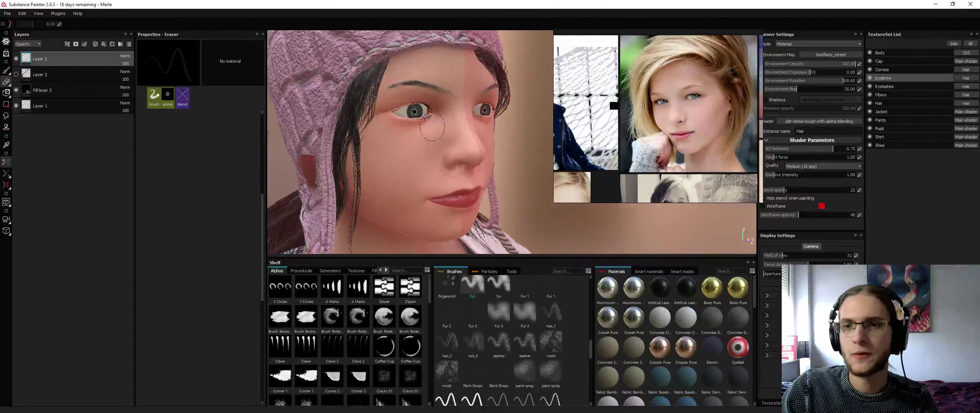
scroll(432, 128, "up", 2)
Select the Eyelashes texture set and lower its Layer 2 opacity to about 30
left_click(880, 87)
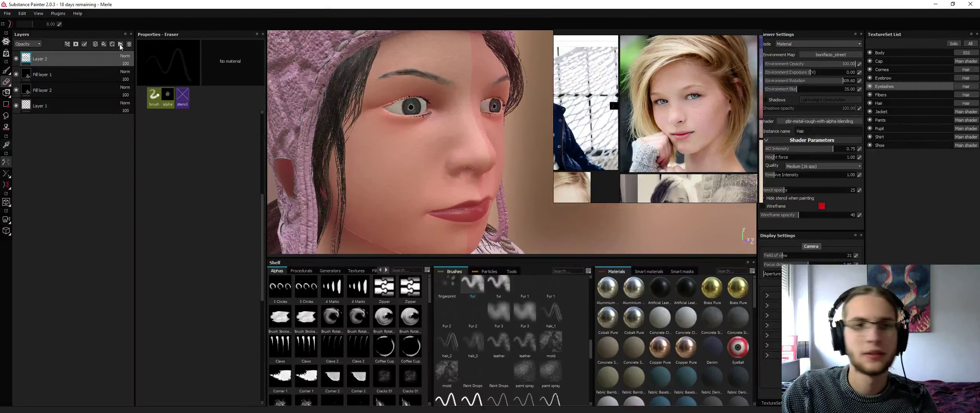
left_click(25, 58)
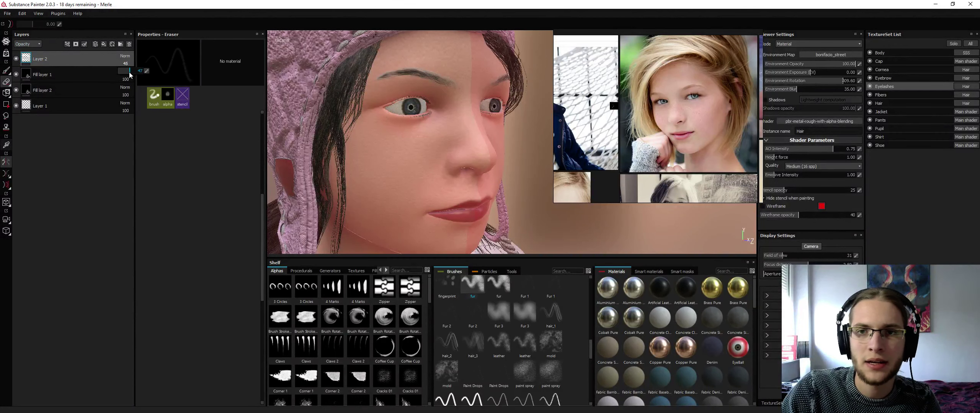
left_click_drag(129, 71, 126, 72)
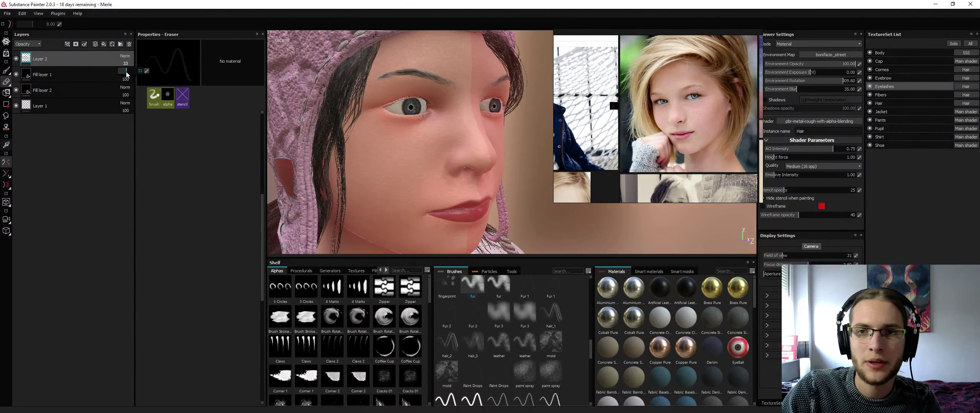
Add a new layer above Layer 2 in the Eyelashes texture set and name it Painted
left_click(95, 45)
double_click(44, 58)
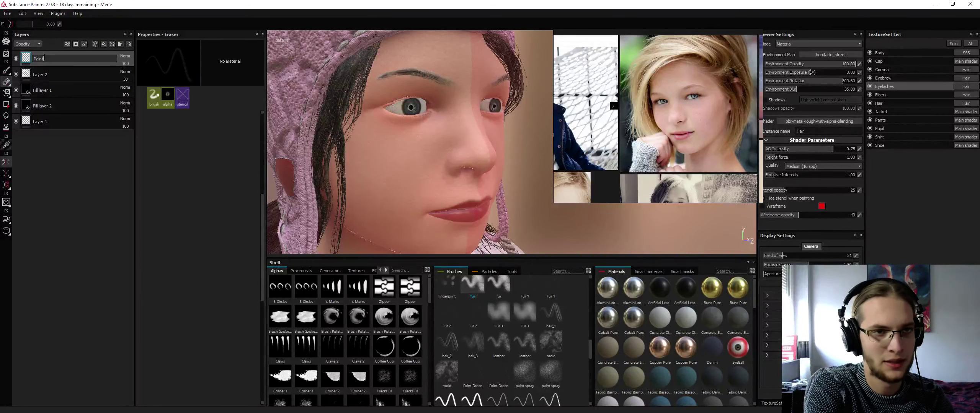
key("Return")
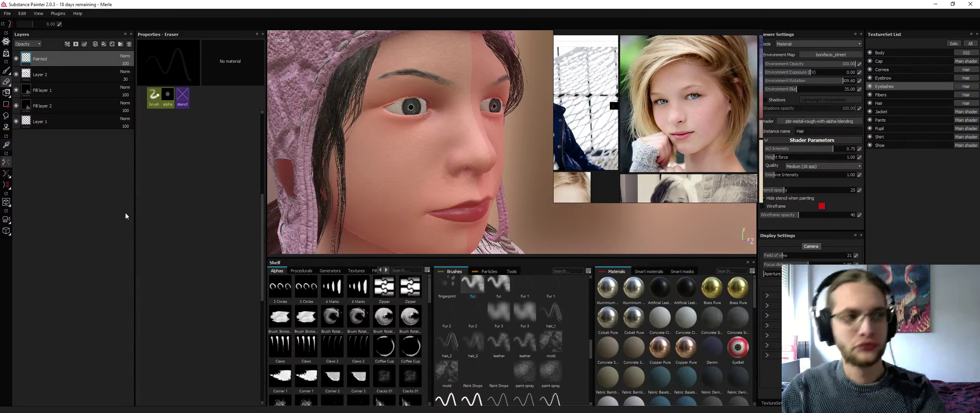
scroll(363, 109, "up", 10)
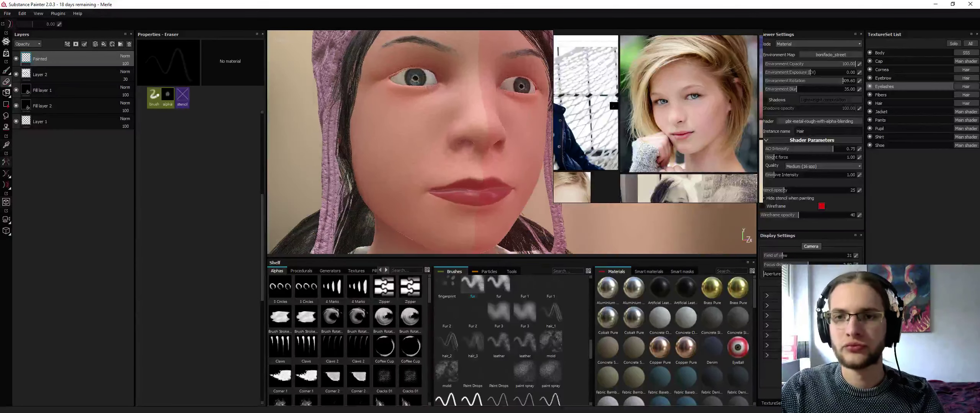
Switch to painting on the Painted layer for a close-up of the eye and isolate the Eyelashes texture set
left_click_drag(433, 136, 442, 179, "alt")
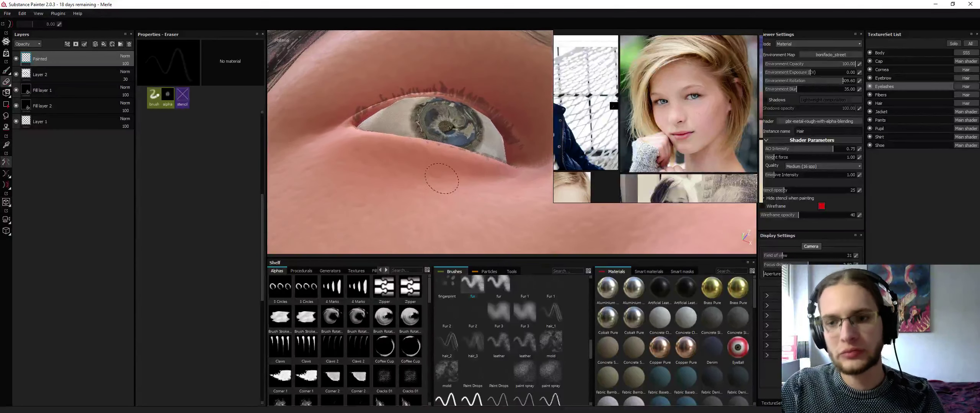
key("1")
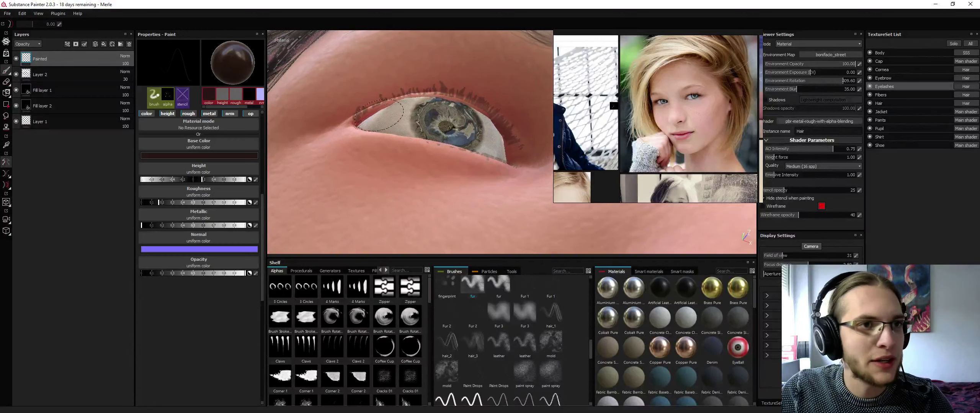
left_click_drag(440, 93, 440, 86, "alt")
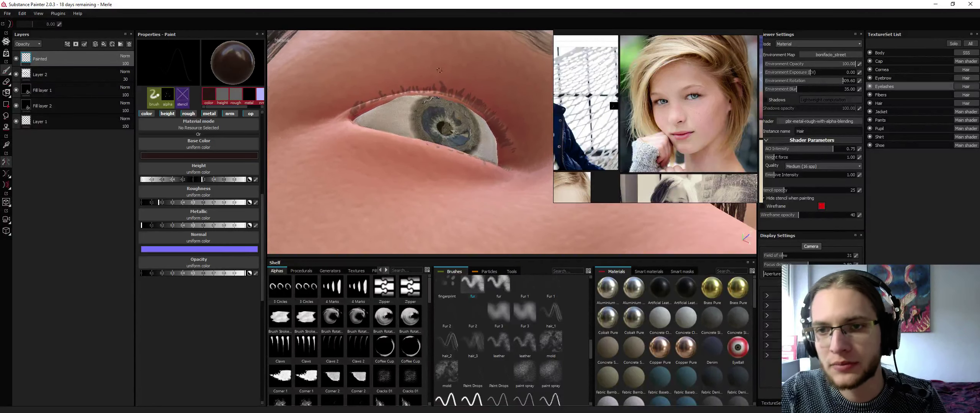
right_click_drag(440, 86, 442, 97, "alt")
mouse_move(442, 98)
left_mouse_down("alt")
mouse_move(436, 81)
mouse_move(454, 81)
left_mouse_up("alt")
key("alt+q")
key("alt+q")
key("F4")
key("F4")
key("F4")
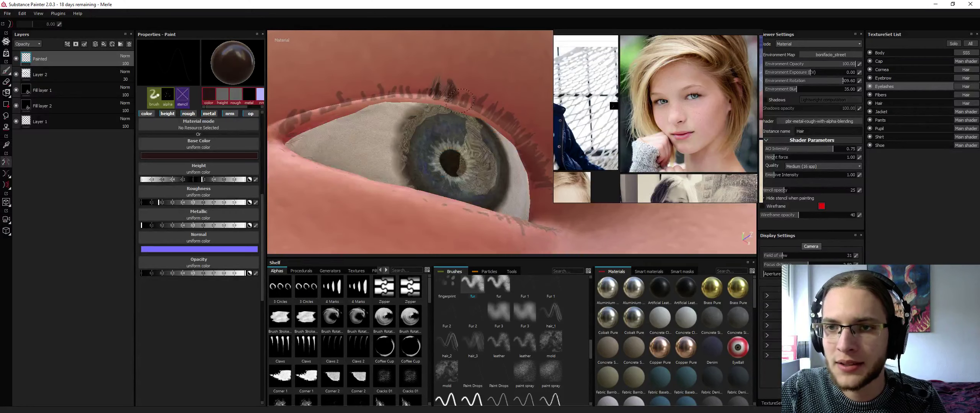
left_click(953, 45)
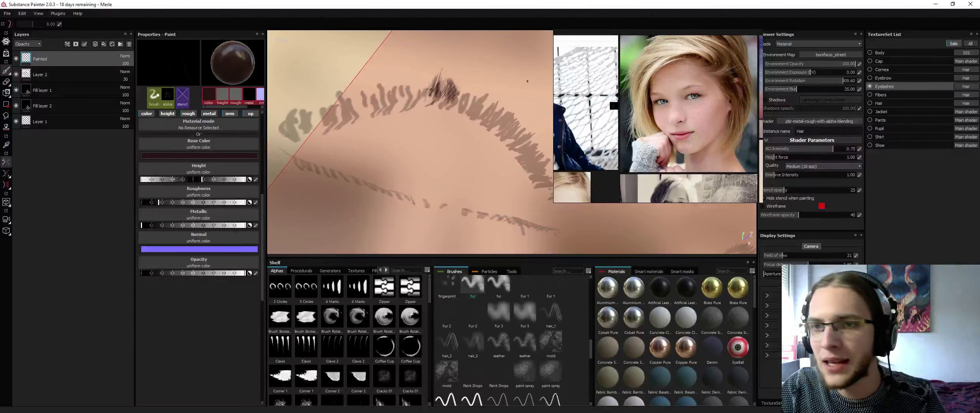
Try fine dark hair strokes over the middle of the upper eyelashes and undo the last ones
mouse_move(444, 109)
left_mouse_down()
mouse_move(460, 86)
mouse_move(476, 91)
left_mouse_up()
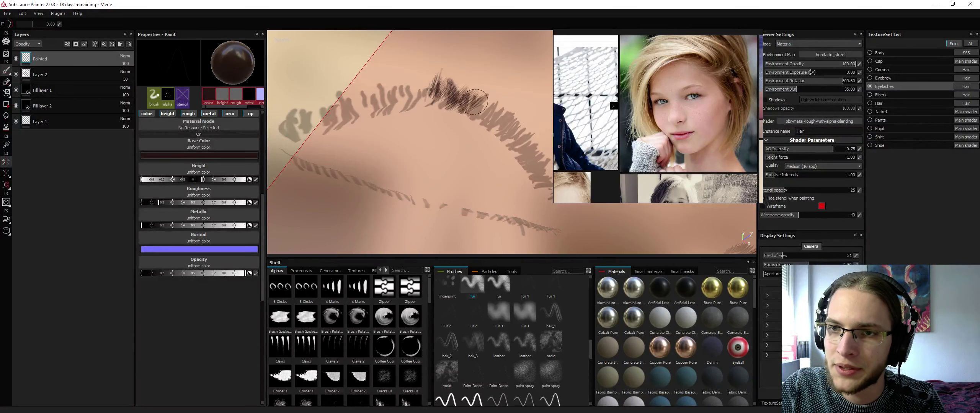
mouse_move(469, 111)
left_mouse_down("alt")
mouse_move(405, 73)
mouse_move(421, 109)
mouse_move(426, 86)
left_mouse_up("alt")
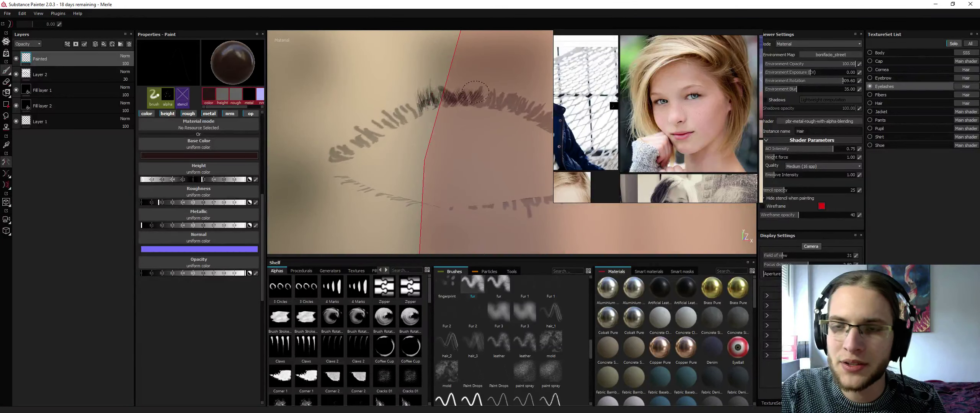
key("ctrl+z")
key("ctrl+z")
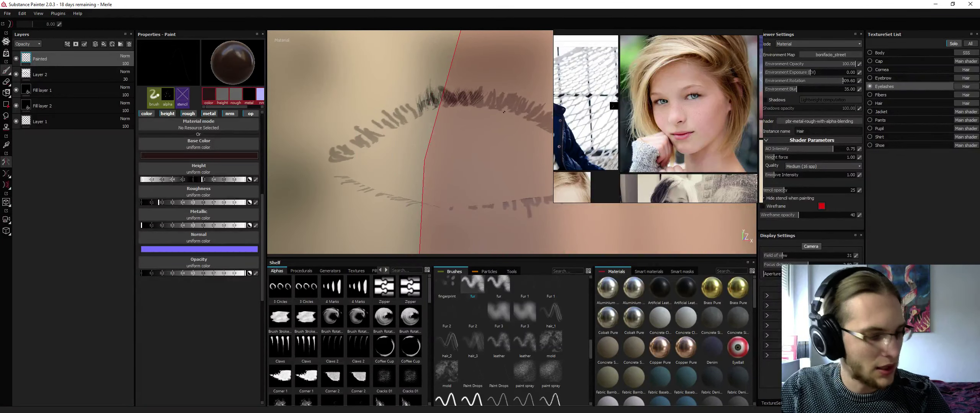
Erase the trial strokes from the middle of the upper eyelashes with an enlarged eraser and return to painting
key("e")
right_click_drag(448, 82, 419, 89, "ctrl")
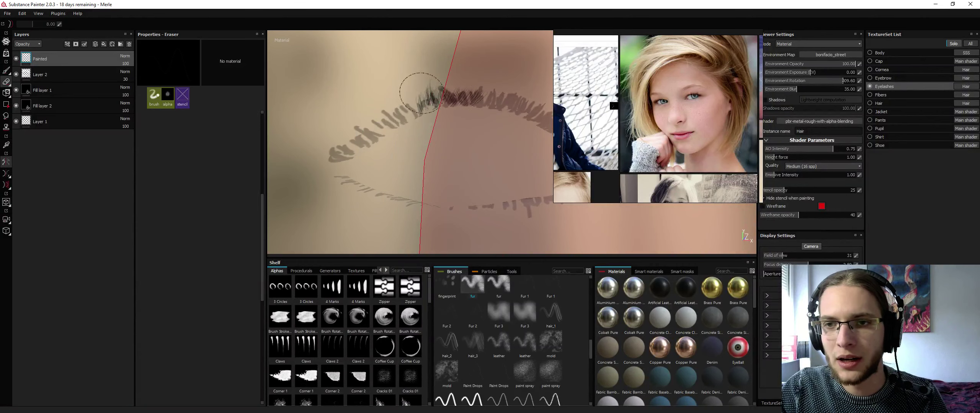
mouse_move(444, 101)
left_mouse_down()
mouse_move(464, 92)
mouse_move(410, 100)
mouse_move(464, 95)
mouse_move(421, 92)
left_mouse_up()
key("1")
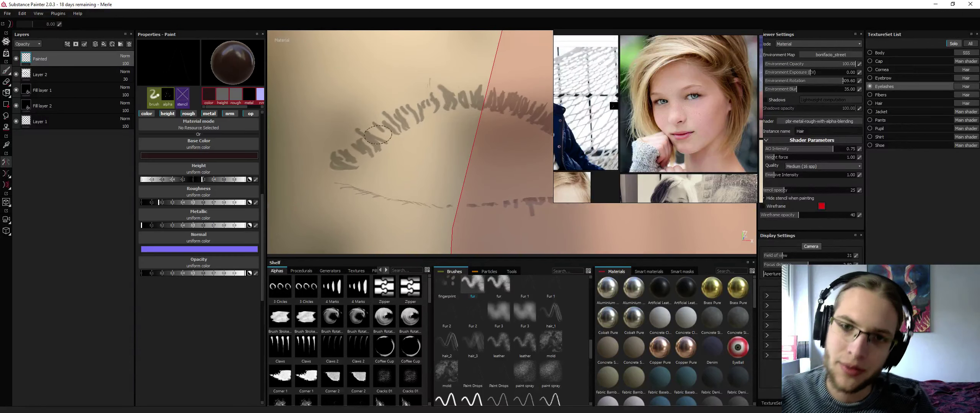
Paint dark hair strokes over the inner-corner eyelashes on the Painted layer and undo the unwanted ones
mouse_move(355, 159)
left_mouse_down()
mouse_move(337, 157)
mouse_move(357, 142)
mouse_move(376, 144)
mouse_move(361, 134)
mouse_move(409, 128)
left_mouse_up()
key("d")
left_click_drag(404, 164, 394, 136, "alt")
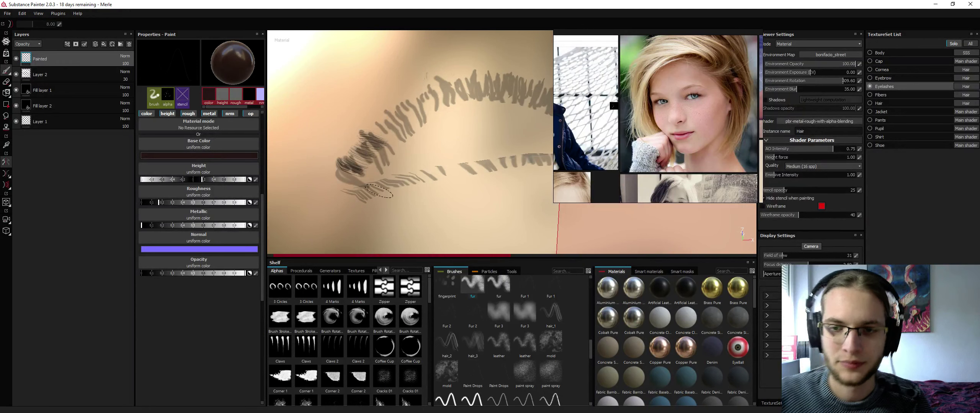
key("ctrl+z")
mouse_move(408, 139)
left_mouse_down("alt")
mouse_move(388, 135)
mouse_move(366, 168)
left_mouse_up("alt")
key("ctrl+z")
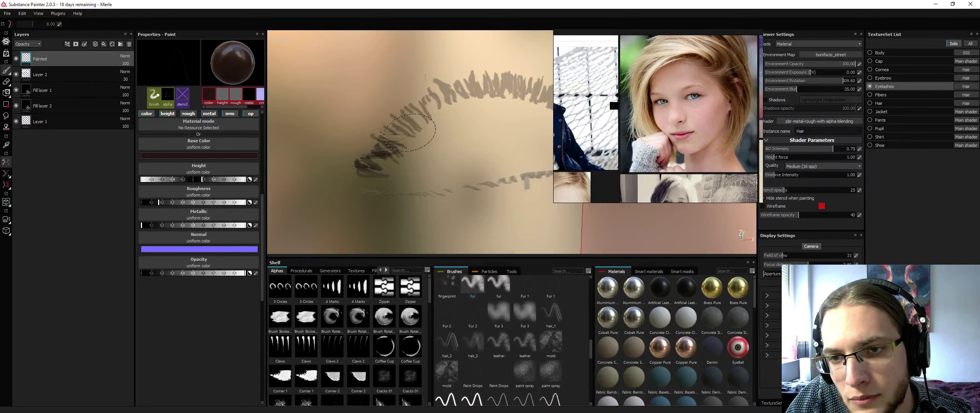
Adjust the brush size around the inner-corner eyelashes and show all texture sets again
mouse_move(416, 132)
left_mouse_down("alt")
mouse_move(406, 111)
mouse_move(396, 124)
left_mouse_up("alt")
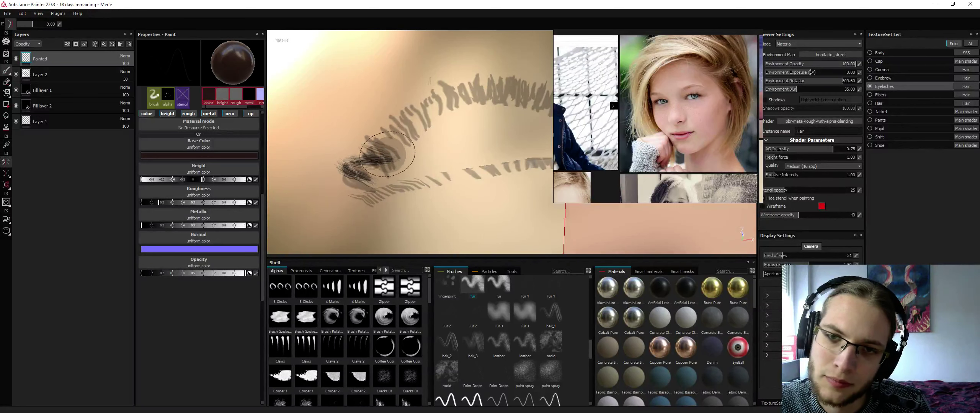
left_click_drag(354, 120, 361, 151, "alt")
right_click_drag(349, 136, 377, 137, "ctrl")
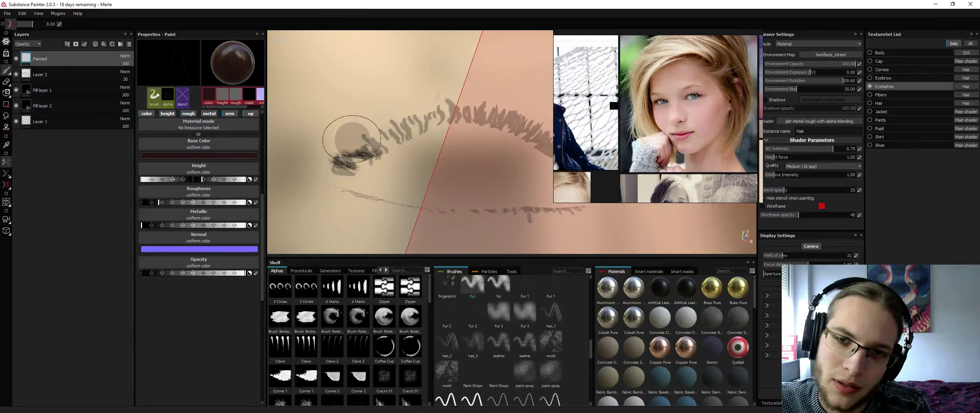
left_click(952, 44)
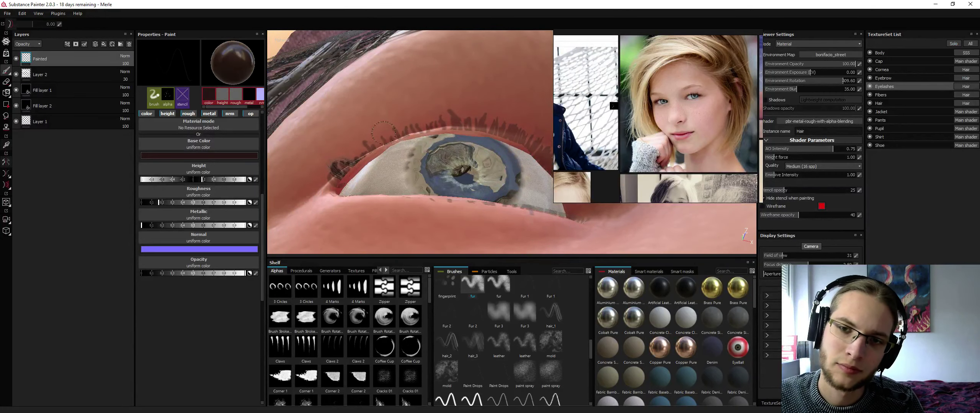
Add denser dark hair strokes to the inner end of the upper eyelashes and check them against the eye
left_click_drag(377, 154, 358, 145)
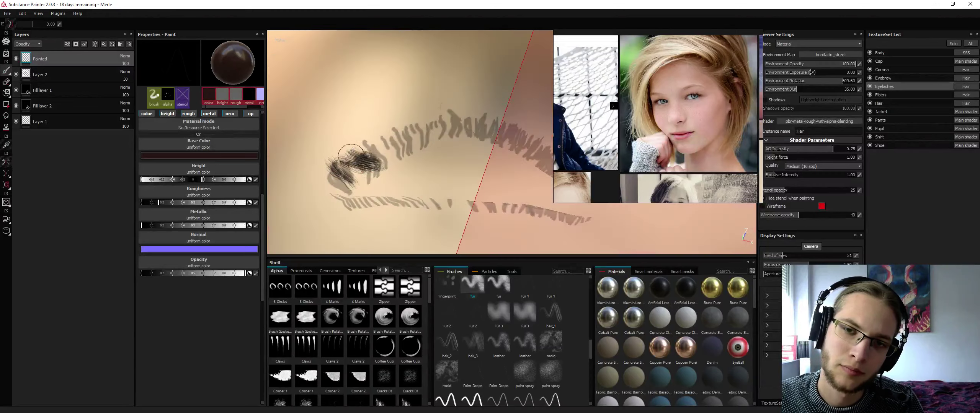
left_click_drag(351, 155, 332, 136)
scroll(407, 134, "down", 3)
mouse_move(407, 134)
left_mouse_down("alt")
mouse_move(440, 181)
mouse_move(447, 234)
mouse_move(326, 174)
mouse_move(318, 211)
left_mouse_up("alt")
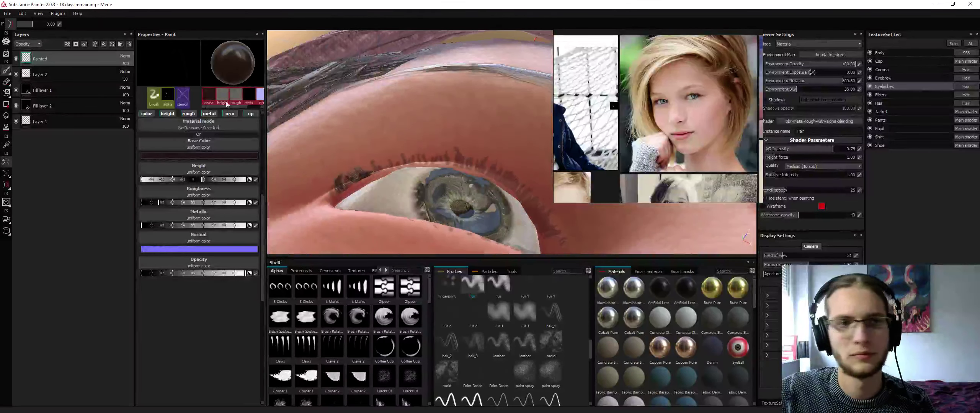
Erase the dark strokes at the inner end of the upper eyelashes from the Painted layer
key("e")
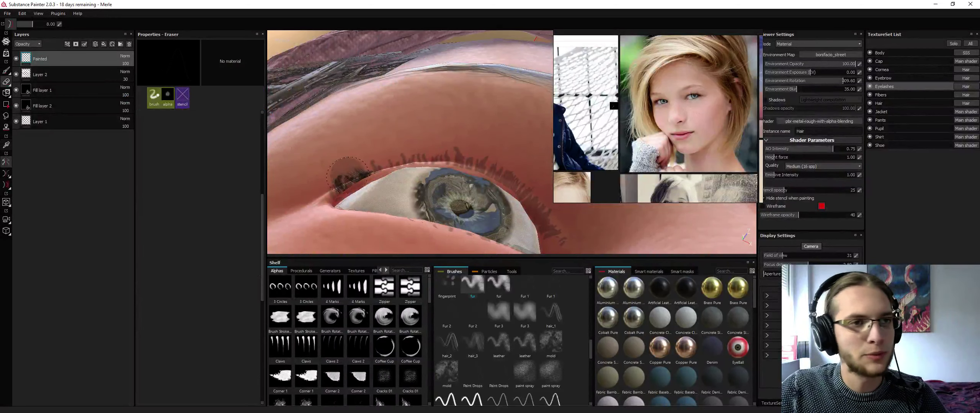
left_click_drag(347, 175, 339, 188)
mouse_move(390, 172)
left_mouse_down()
mouse_move(376, 190)
mouse_move(358, 189)
left_mouse_up()
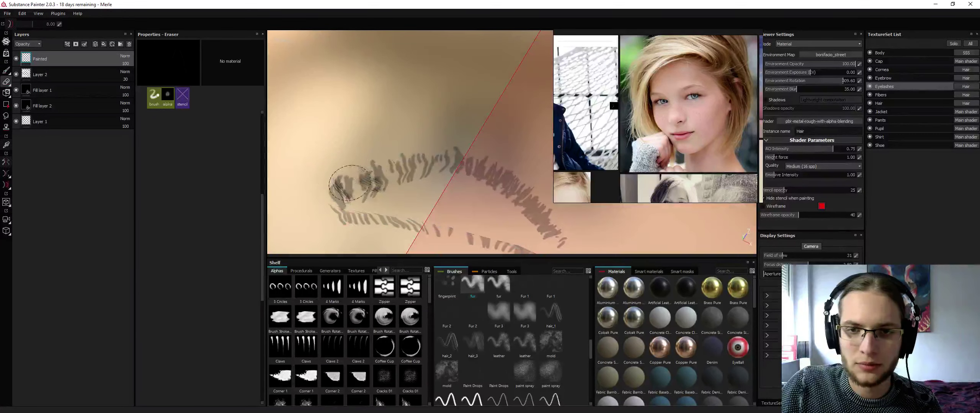
mouse_move(362, 182)
left_mouse_down()
mouse_move(369, 186)
mouse_move(259, 144)
mouse_move(264, 126)
left_mouse_up()
left_click_drag(329, 174, 341, 191)
key("F2")
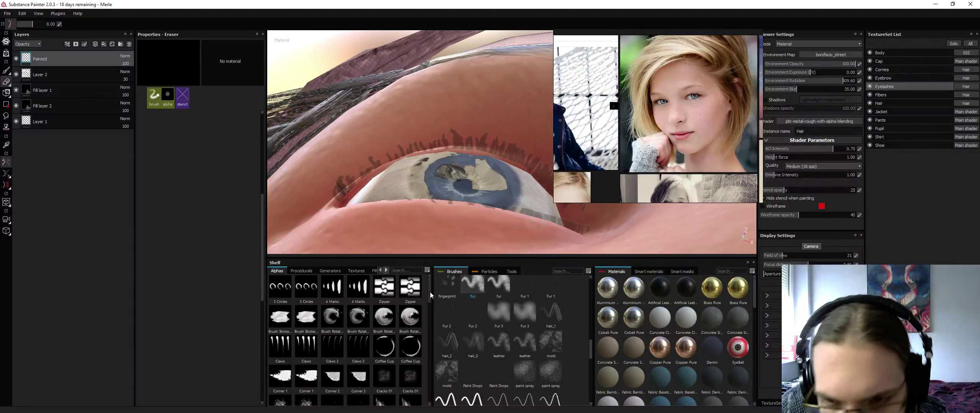
Switch the eraser to the default soft brush and check the eyelashes near the inner corner
left_click(469, 290)
left_click_drag(590, 348, 591, 320)
left_click(499, 309)
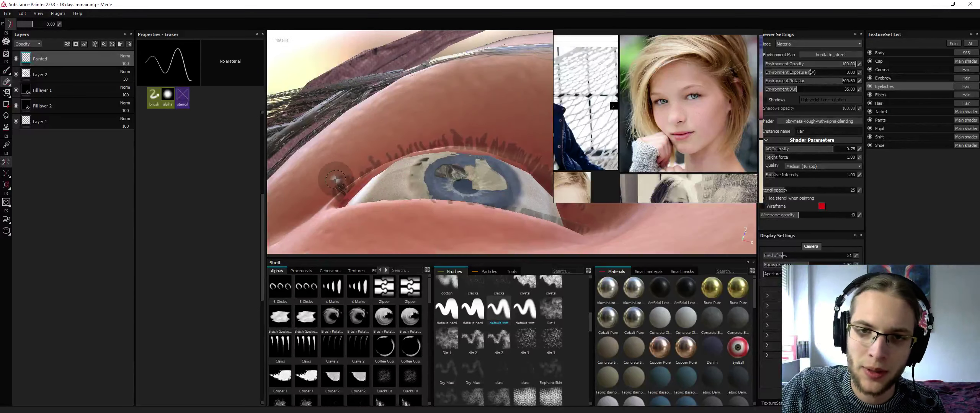
key("F3")
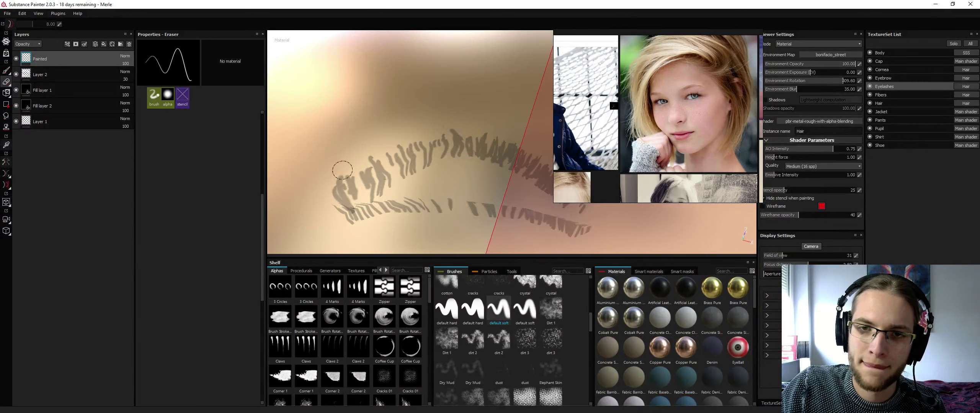
key("F2")
Make the grey Fill layer 1 opaque across the eyelash strips to expose their full shape
left_click(64, 79)
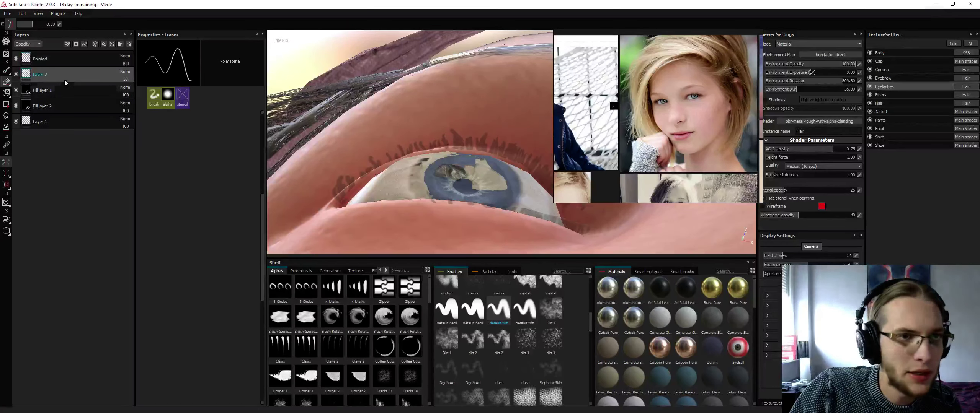
left_click(55, 96)
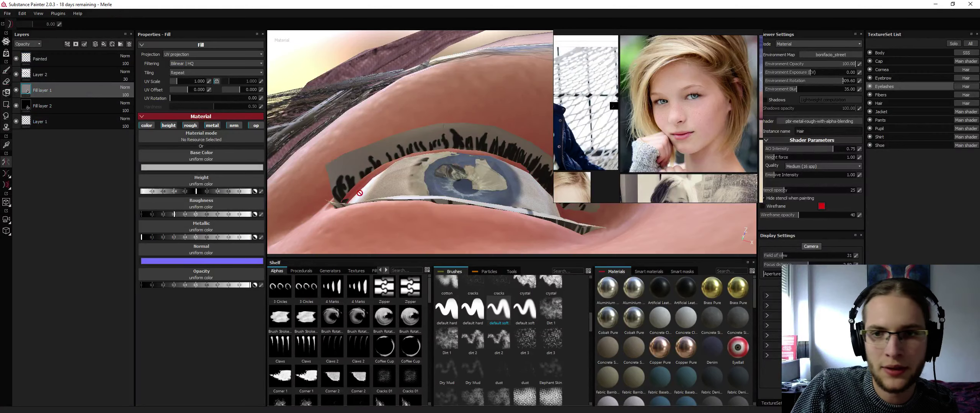
left_click_drag(409, 160, 436, 159, "alt")
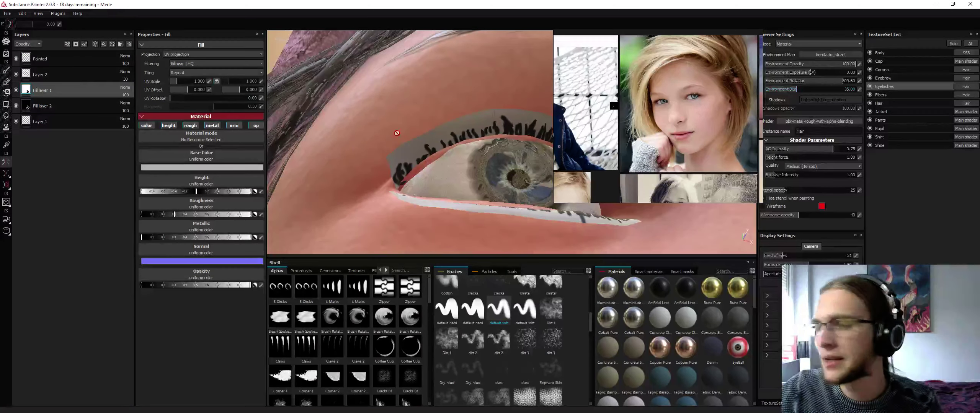
Select the Painted layer and set its paint brush to hair_1
left_click(74, 61)
key("e")
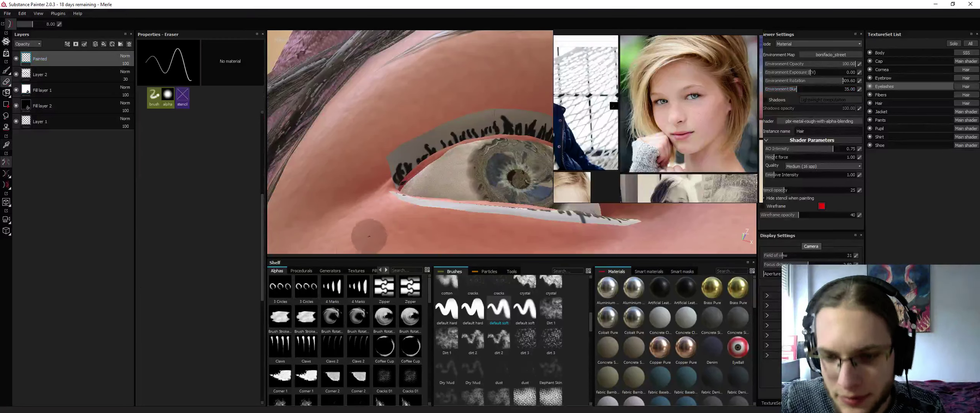
key("1")
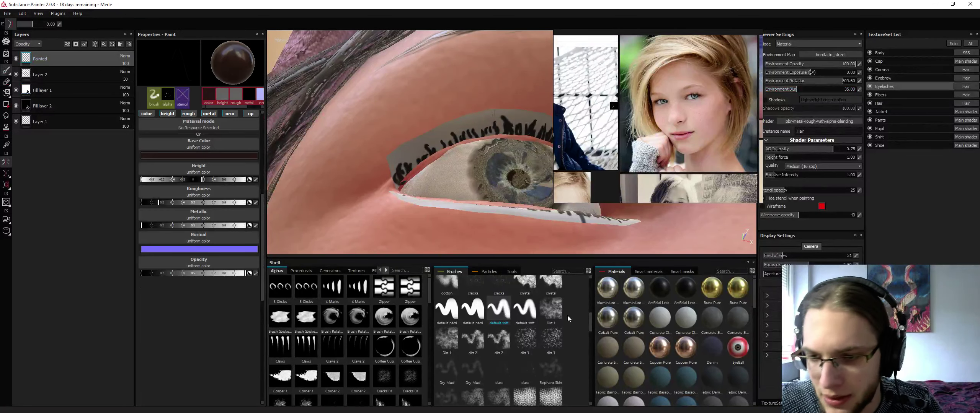
left_click_drag(590, 321, 590, 285)
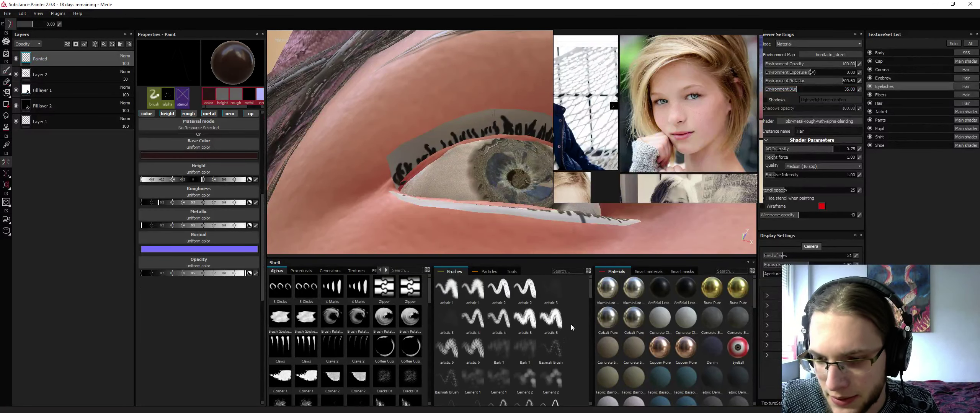
scroll(589, 293, "down", 3)
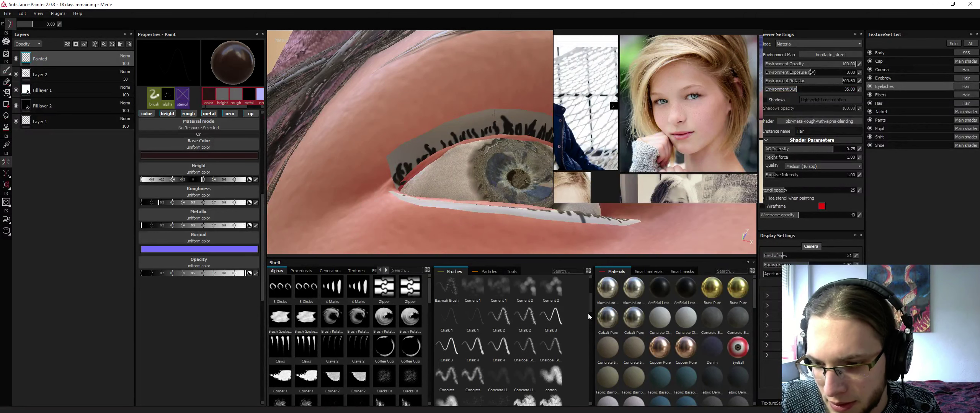
left_click_drag(585, 304, 583, 349)
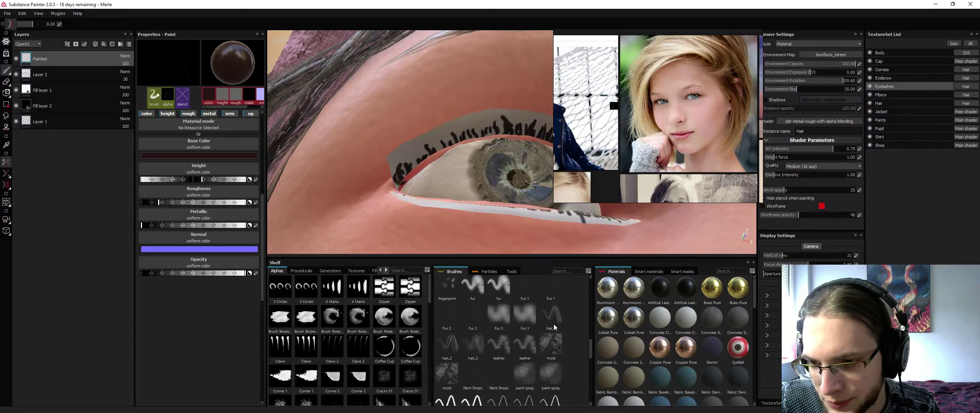
left_click(554, 317)
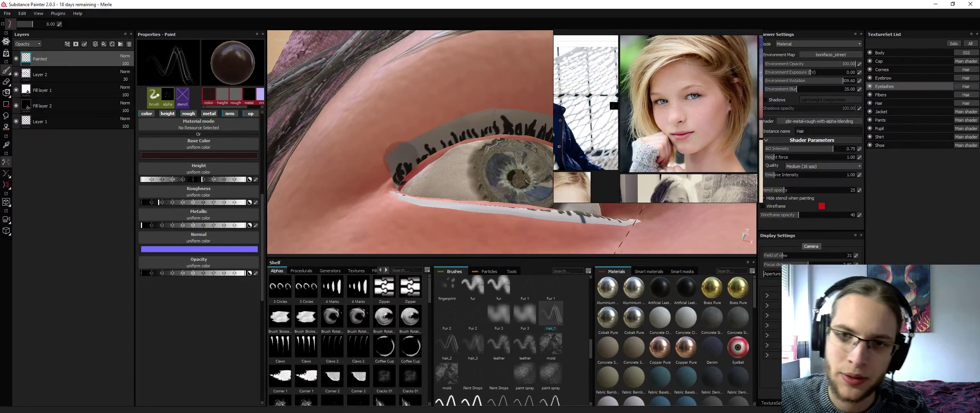
Shrink the hair_1 brush to suit individual lashes, comparing the isolated eyelash strips with the full face
key("d")
right_click_drag(403, 165, 363, 163, "ctrl")
key("alt+q")
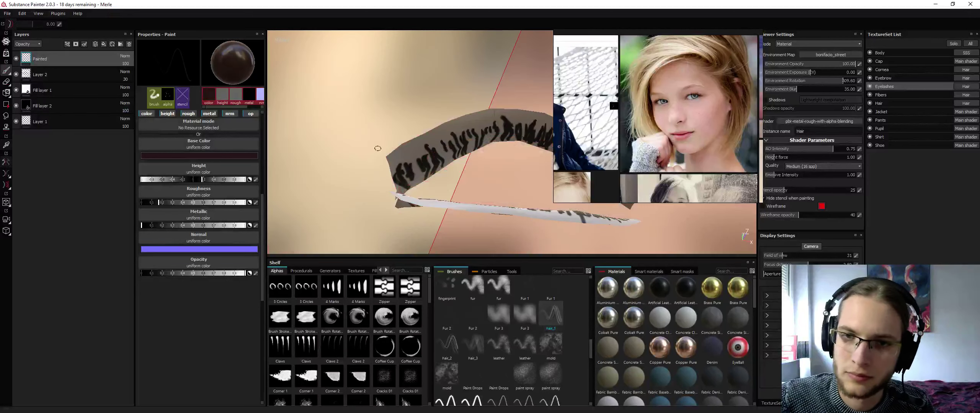
key("d")
key("alt+q")
key("alt+q")
key("alt+q")
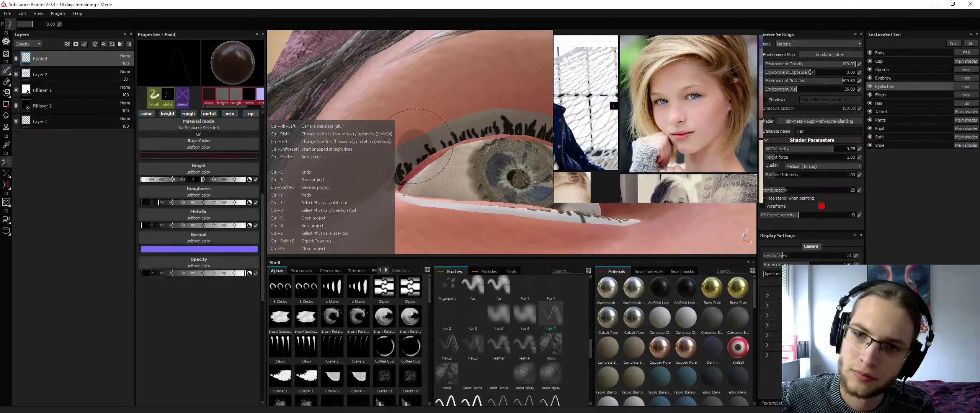
key("alt+q")
key("alt+q")
key("alt+q")
key("alt+q")
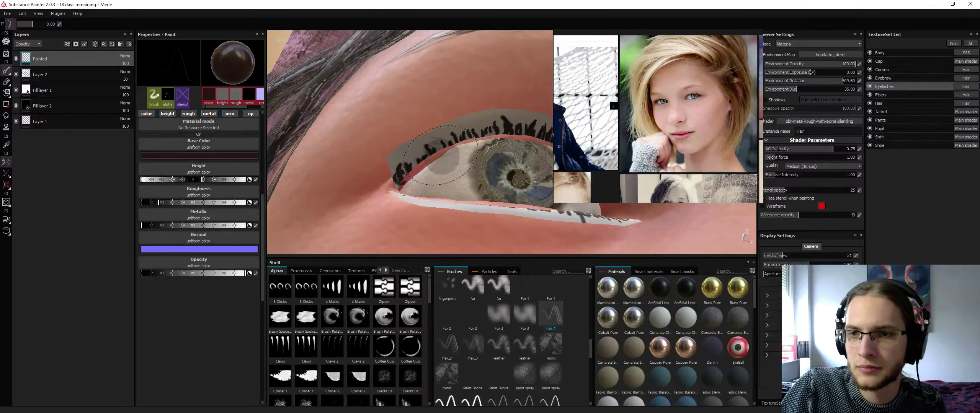
right_click_drag(439, 157, 432, 156, "ctrl")
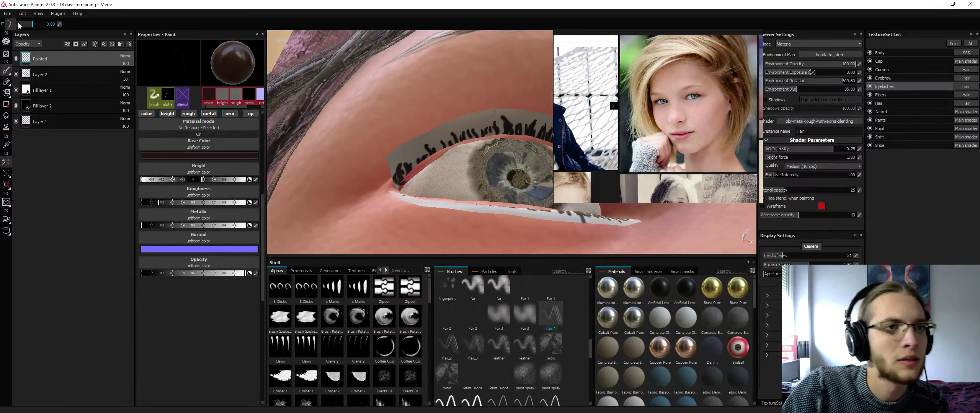
key("alt+q")
key("alt+q")
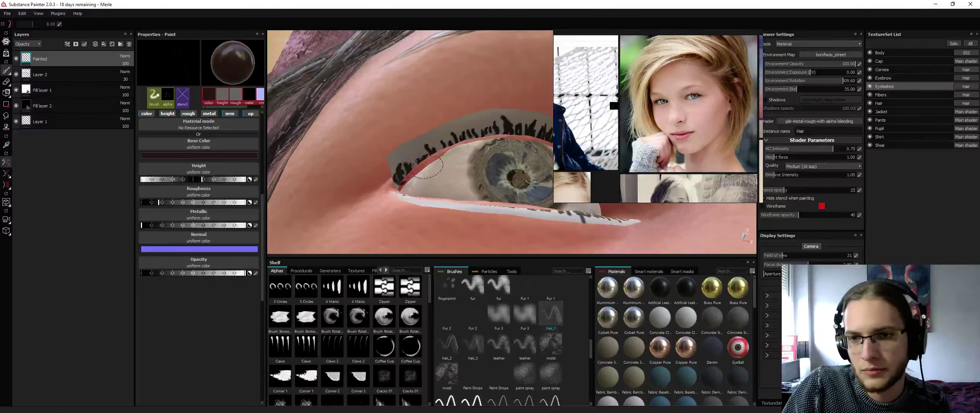
Switch the layer stack to the Base Color channel, lower Layer 2's opacity to 36, and reselect the Painted layer
left_click(37, 44)
left_click(36, 50)
left_click(127, 79)
left_click_drag(132, 88, 127, 87)
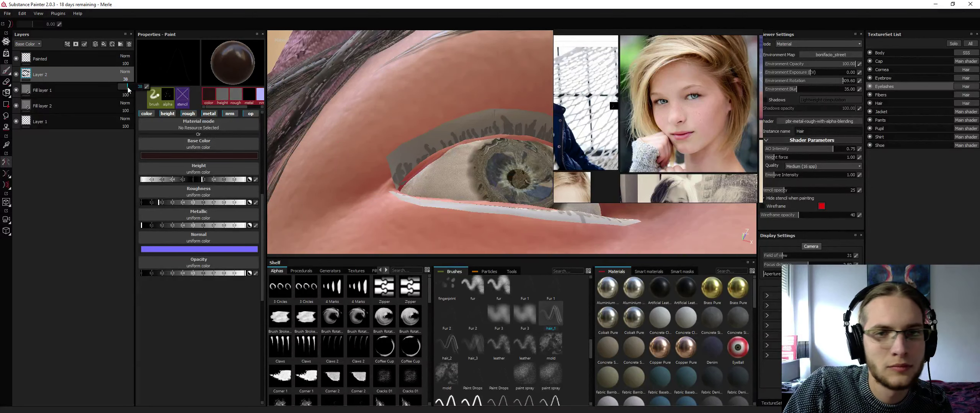
left_click(66, 59)
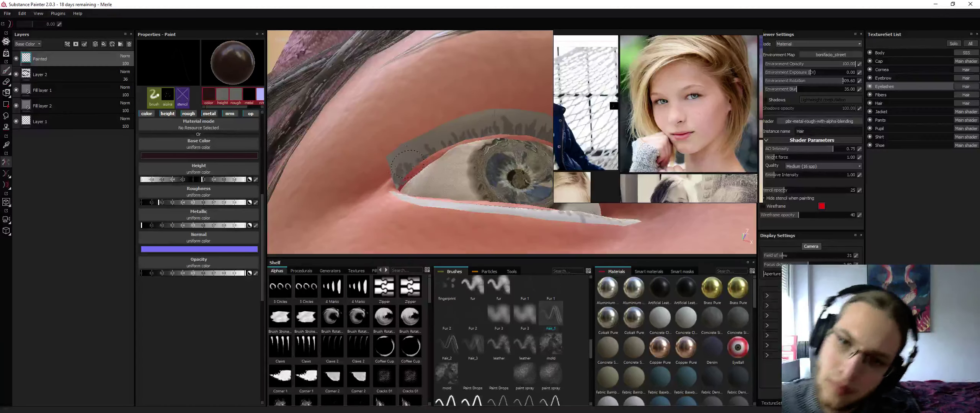
Paint fine dark lashes along the outer end of the upper eyelash strip, following its curve toward the iris
left_click_drag(416, 172, 401, 165)
left_click_drag(415, 174, 407, 166)
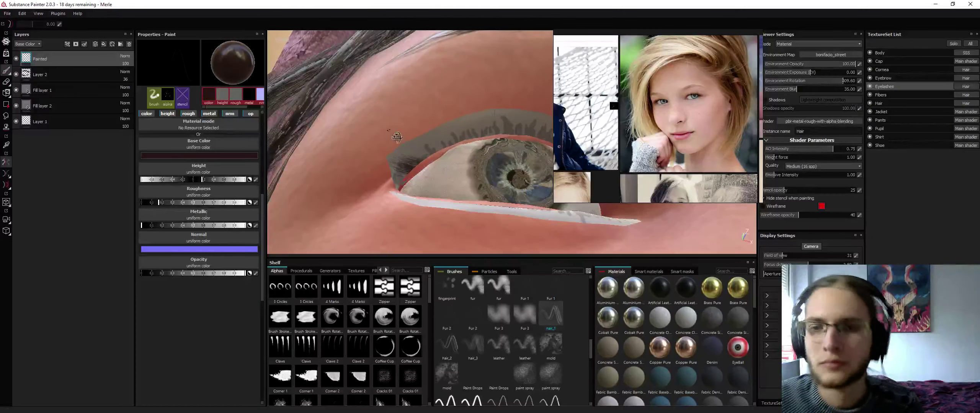
left_click_drag(397, 137, 411, 101, "alt")
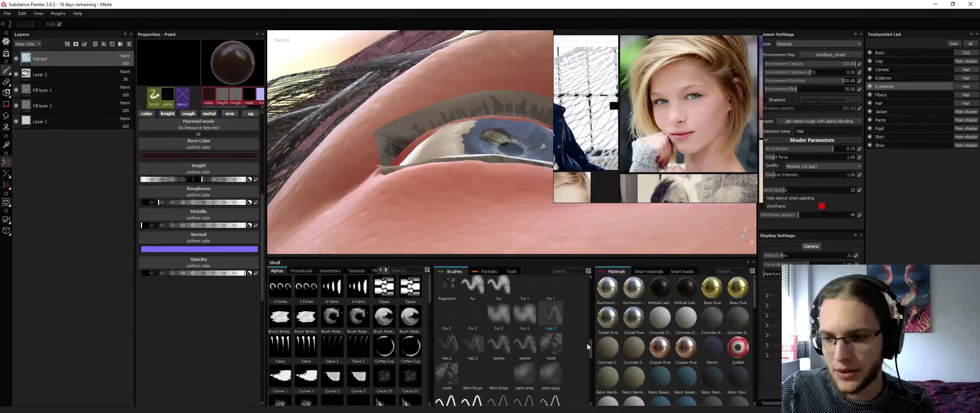
left_click_drag(588, 344, 589, 319)
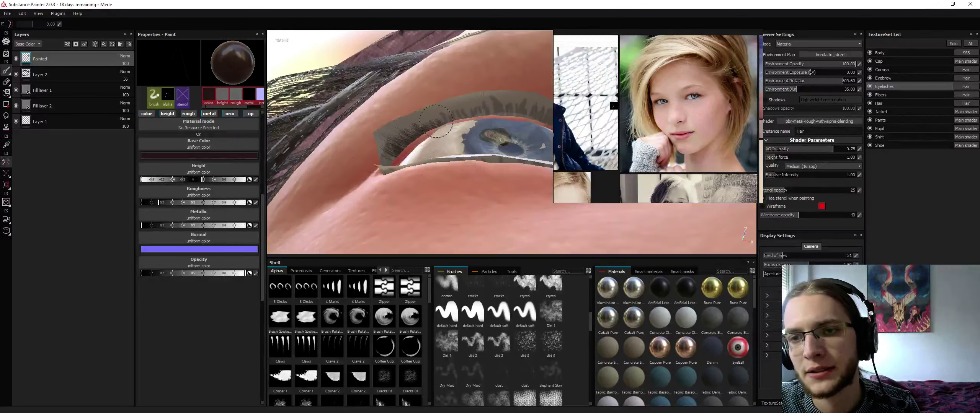
key("alt+q")
key("alt+q")
key("alt+q")
key("alt+q")
left_click_drag(467, 68, 473, 104, "alt")
mouse_move(473, 104)
middle_mouse_down("alt")
mouse_move(331, 139)
mouse_move(354, 93)
middle_mouse_up("alt")
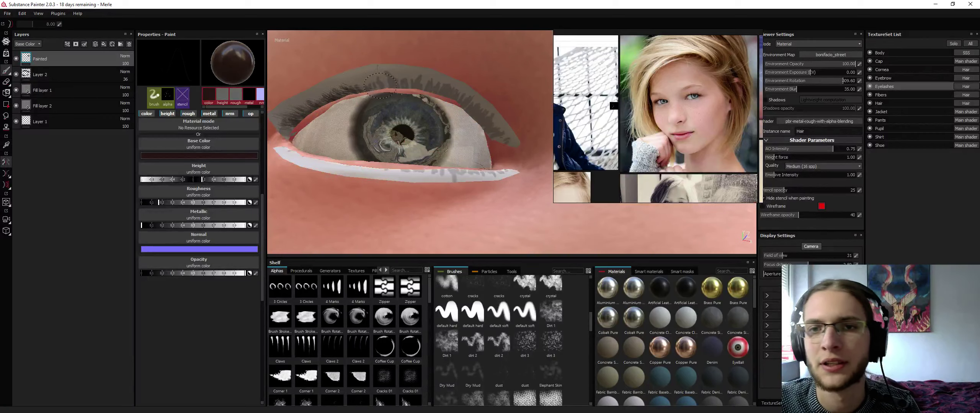
Add fine lash strokes above the iris and judge them from a distance on the whole face
mouse_move(376, 86)
left_mouse_down()
mouse_move(371, 76)
mouse_move(386, 79)
left_mouse_up()
right_click_drag(393, 61, 321, 80, "alt")
left_click_drag(322, 80, 340, 86, "alt")
right_click_drag(341, 86, 273, 101, "alt")
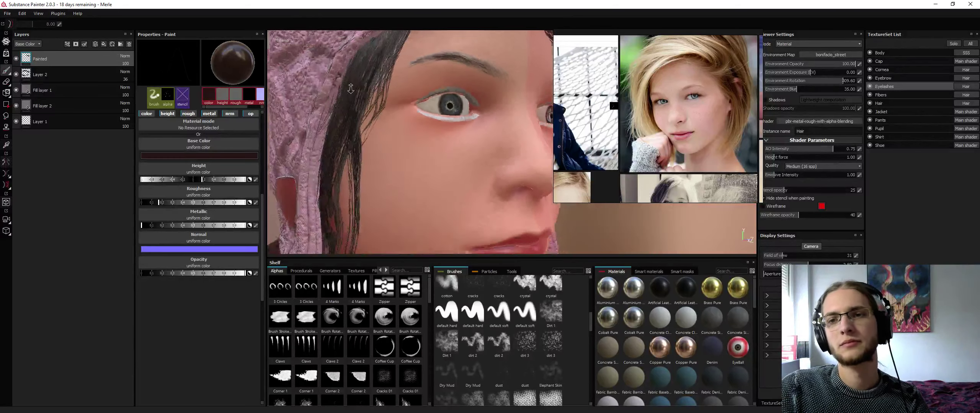
left_click_drag(398, 107, 352, 103, "alt")
right_click_drag(465, 89, 505, 85, "alt")
middle_click_drag(506, 85, 383, 102, "alt")
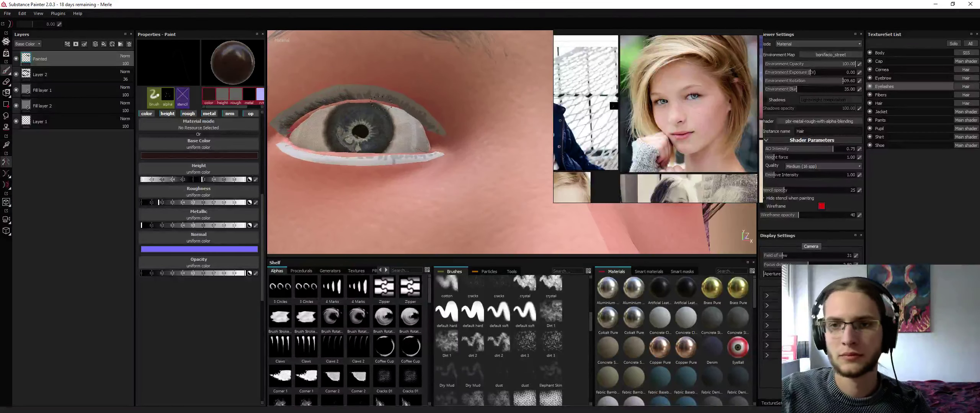
Extend the fine lashes from above the iris toward the inner corner, working on the isolated eyelash strips
left_click_drag(425, 125, 429, 125)
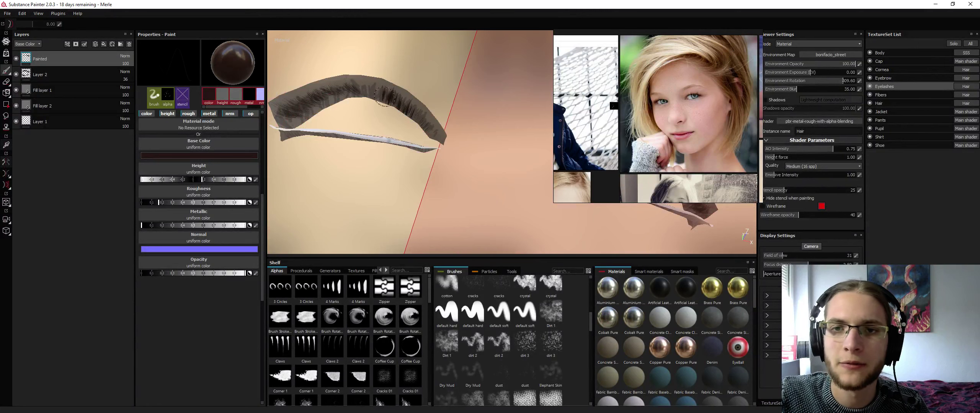
left_click_drag(380, 98, 375, 88)
key("alt+q")
key("alt+q")
key("alt+q")
key("alt+q")
key("alt+q")
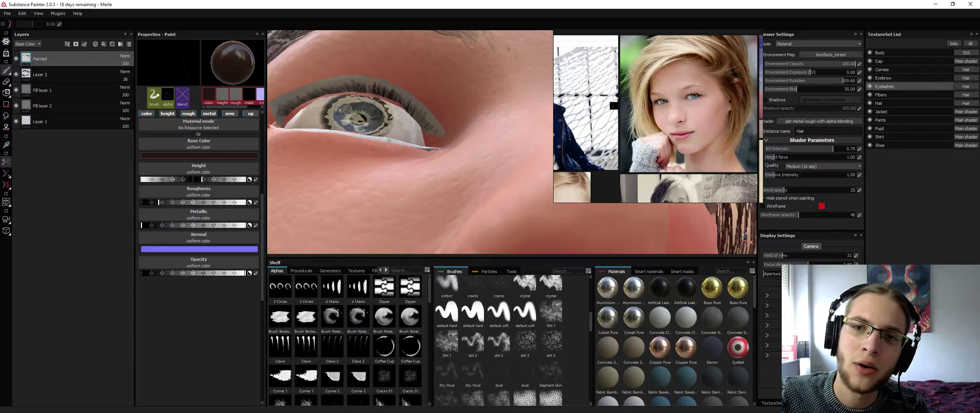
key("alt+q")
Thicken the upper lashes with extra hair strokes at the outer end and from the middle toward the inner corner
left_click_drag(371, 88, 417, 109, "alt")
right_click_drag(417, 109, 387, 103, "alt")
left_click_drag(386, 104, 403, 74, "alt")
scroll(402, 74, "up", 3)
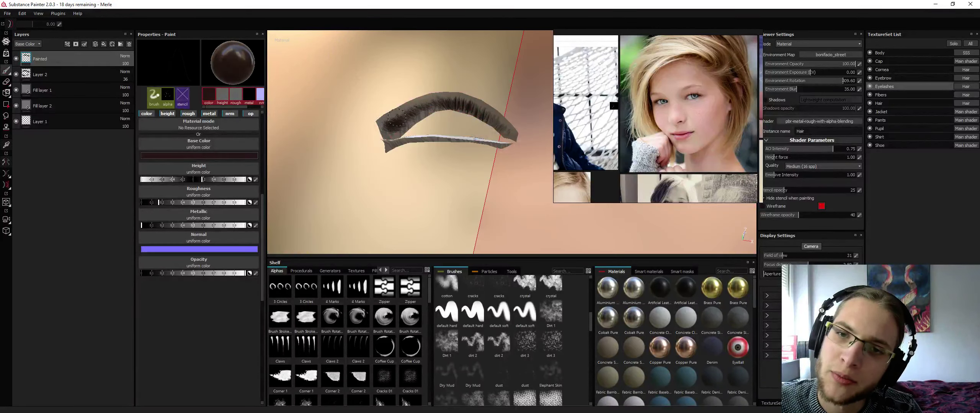
left_click_drag(396, 118, 399, 109)
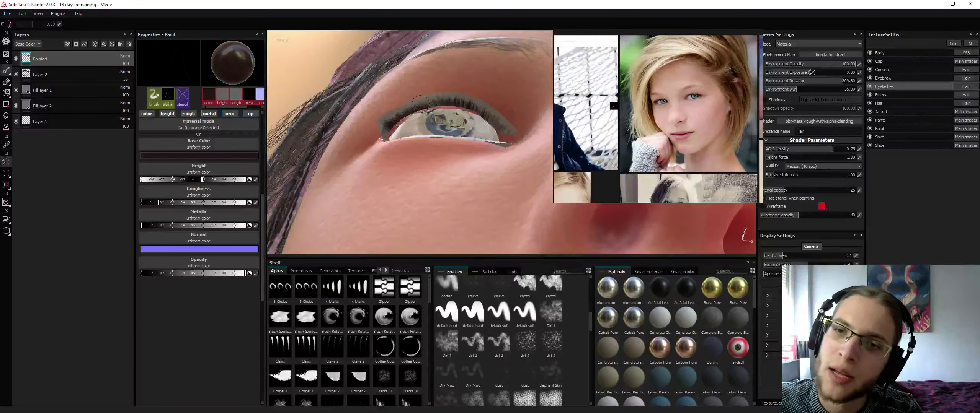
left_click_drag(434, 104, 501, 142)
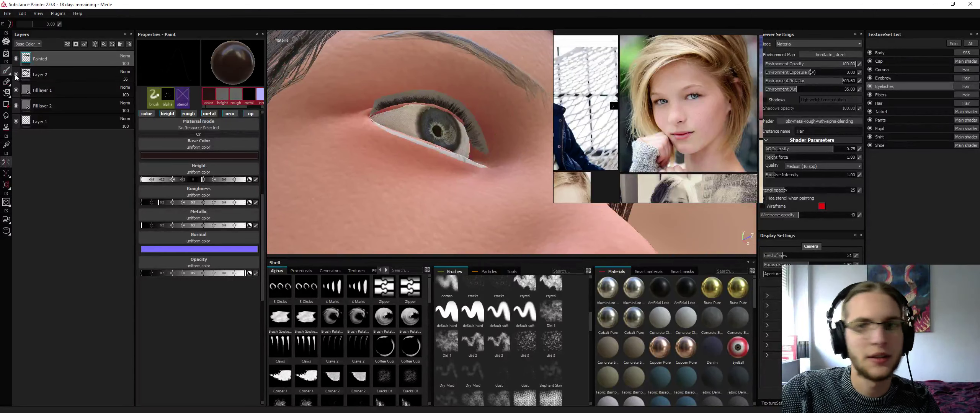
Hide Layer 2 and inspect the newly painted upper lashes without the old strokes beneath them
left_click_drag(442, 97, 456, 124, "alt")
right_click_drag(456, 124, 436, 132, "alt")
left_click_drag(444, 127, 466, 88, "alt")
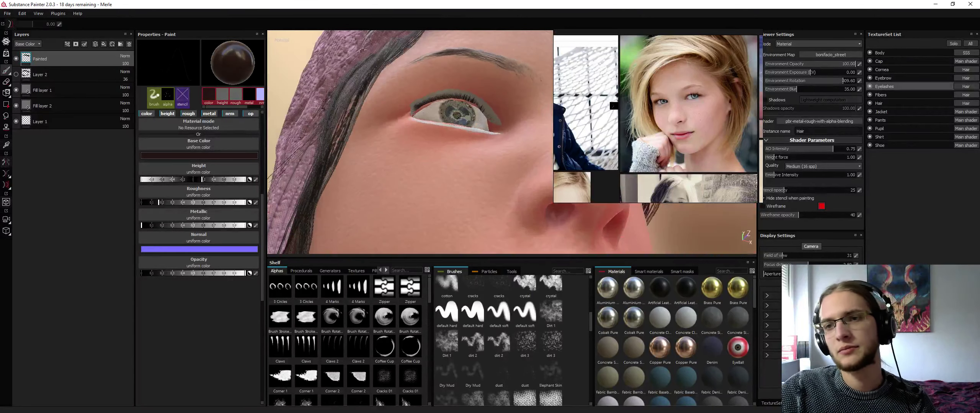
middle_click_drag(466, 86, 331, 114, "alt")
left_click_drag(330, 114, 481, 63, "alt")
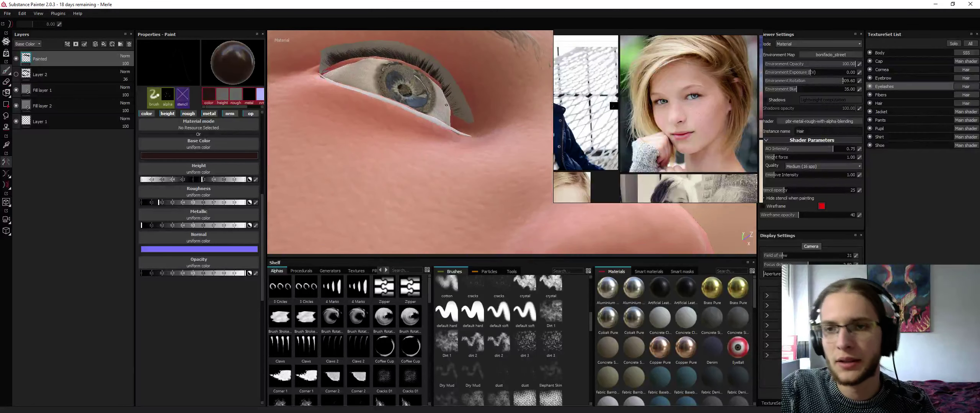
Fill the remaining gaps in the upper lashes with fine strokes, checking them both isolated and on the face
key("alt+q")
key("alt+q")
key("alt+q")
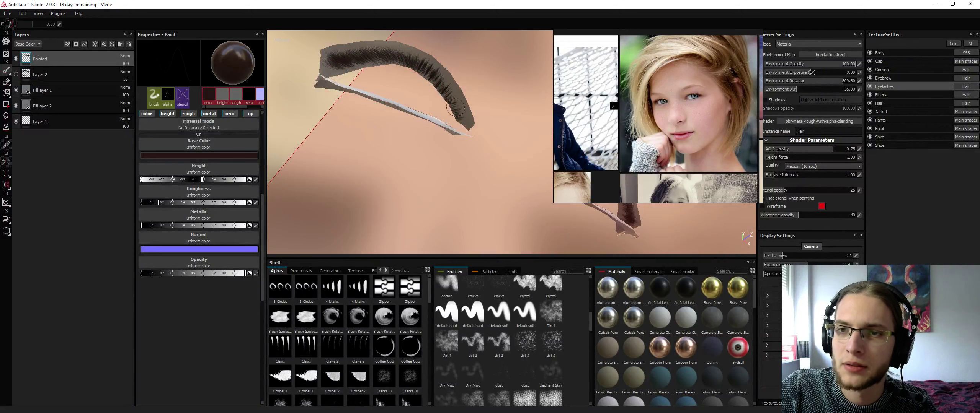
key("alt+q")
mouse_move(455, 107)
left_mouse_down("alt")
mouse_move(451, 122)
mouse_move(444, 98)
left_mouse_up("alt")
key("alt+q")
key("alt+q")
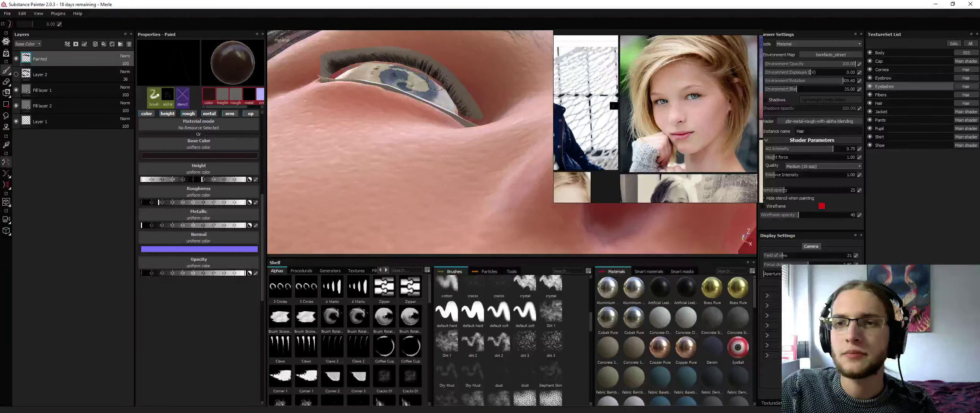
key("alt+q")
key("alt+q")
mouse_move(378, 61)
left_mouse_down("alt")
mouse_move(384, 82)
mouse_move(372, 98)
left_mouse_up("alt")
key("alt+q")
key("alt+q")
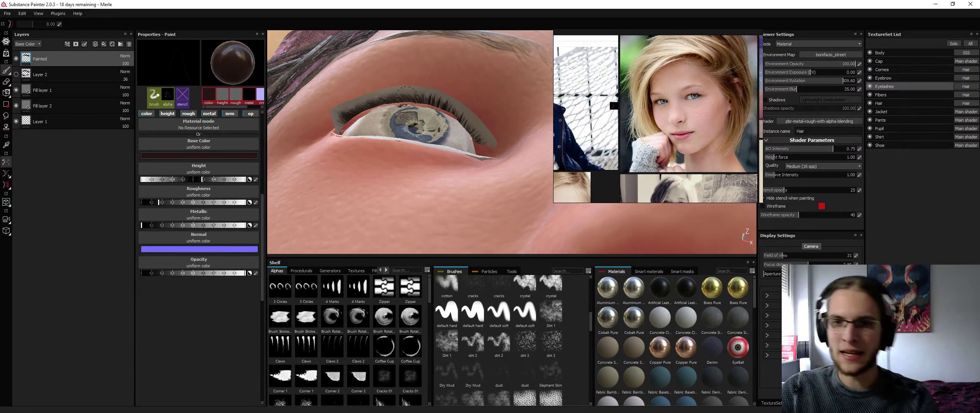
mouse_move(392, 74)
left_mouse_down("alt")
mouse_move(358, 110)
mouse_move(394, 97)
left_mouse_up("alt")
Set the eraser to the default soft brush with size 0.11 and flow 5, and check the upper lashes
key("e")
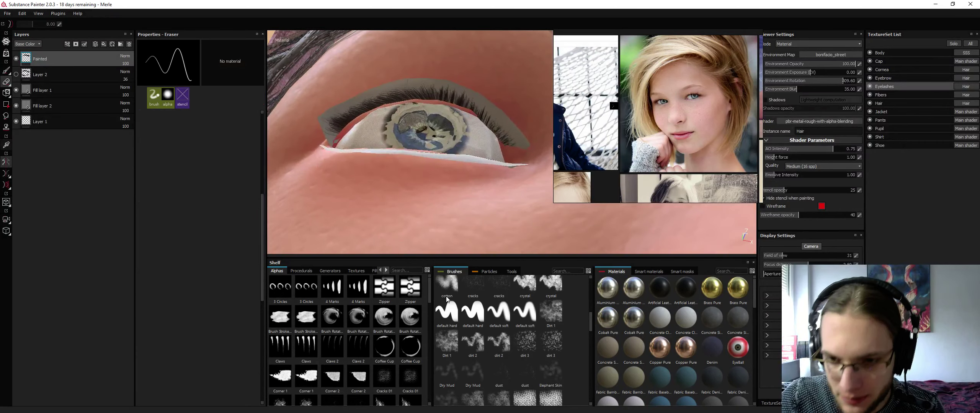
mouse_move(588, 320)
left_mouse_down()
mouse_move(595, 283)
mouse_move(587, 320)
left_mouse_up()
left_click(504, 327)
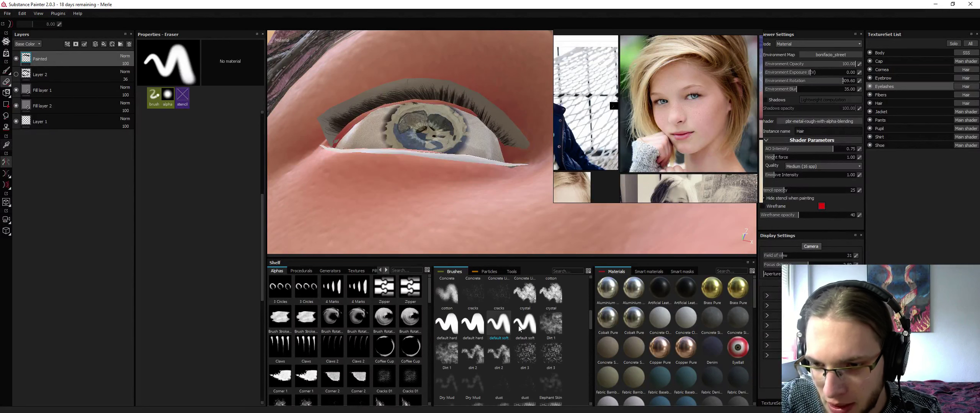
right_click_drag(368, 98, 312, 98, "ctrl")
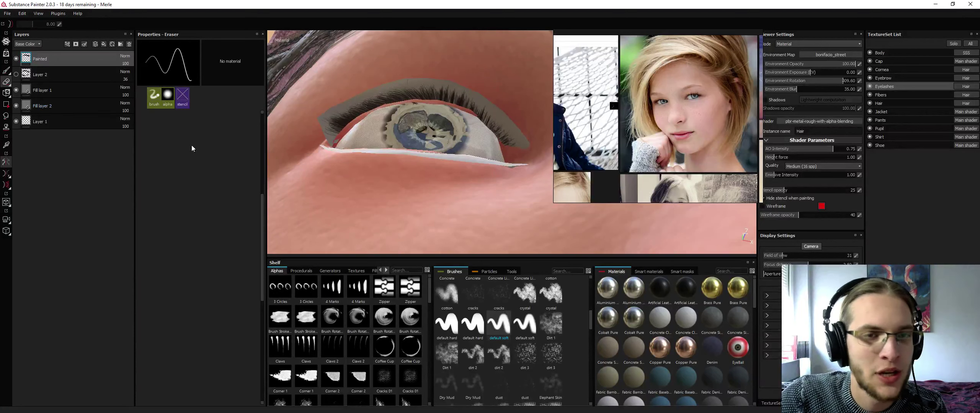
left_click_drag(263, 211, 260, 115)
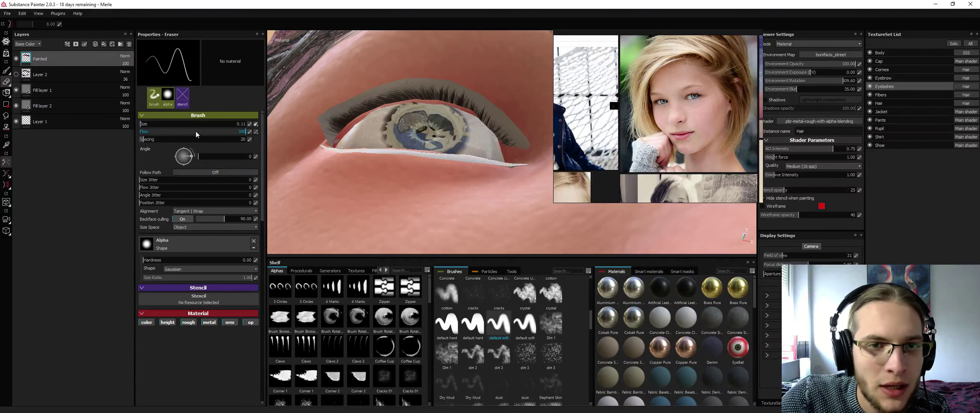
left_click_drag(196, 131, 144, 131)
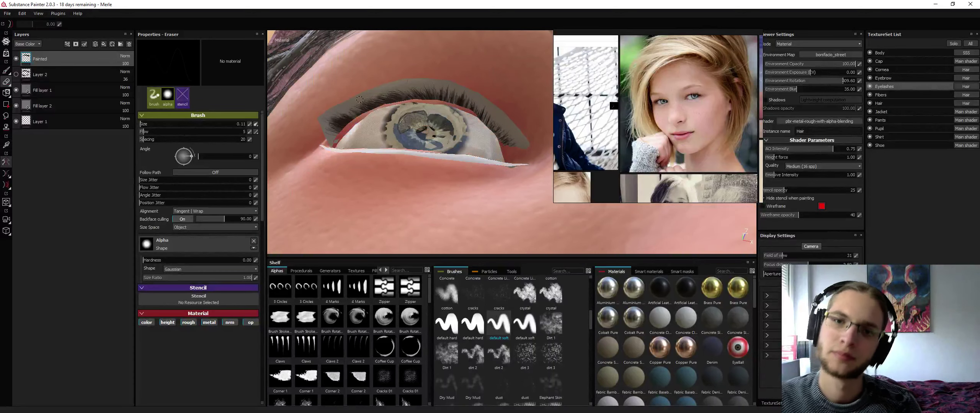
left_click_drag(342, 108, 222, 142, "alt")
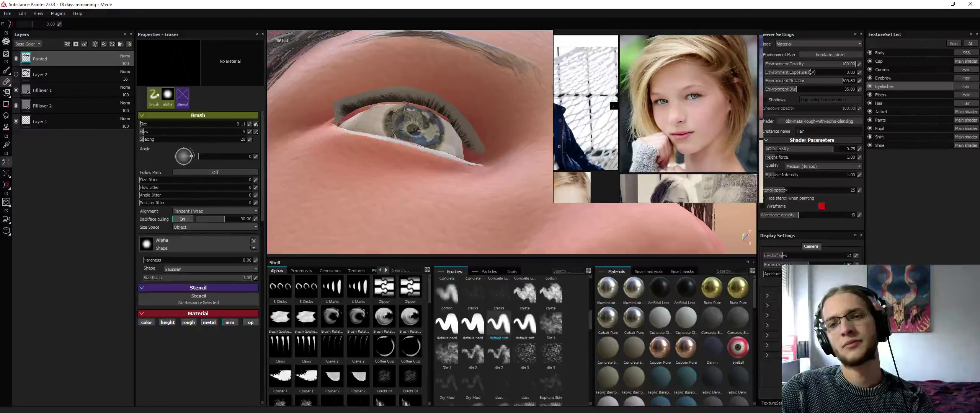
left_click_drag(363, 103, 250, 127, "alt")
right_click_drag(250, 126, 214, 132, "alt")
Switch back to the hair paint brush and start fine lashes on the outer part of the lower lid's lash strip
left_click_drag(417, 95, 318, 88, "alt")
right_click_drag(317, 87, 421, 114, "alt")
left_click_drag(445, 94, 457, 153, "alt")
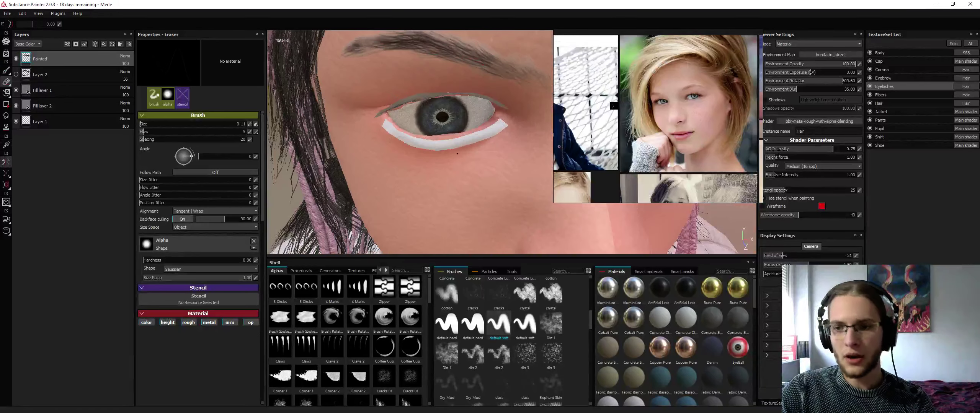
key("1")
right_click_drag(409, 172, 456, 222, "alt")
mouse_move(430, 138)
left_mouse_down("alt")
mouse_move(431, 162)
mouse_move(424, 148)
left_mouse_up("alt")
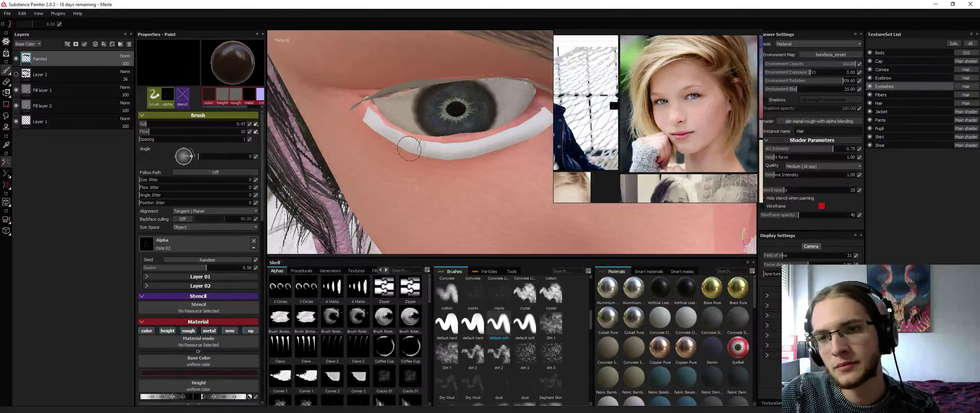
scroll(419, 134, "up", 3)
scroll(417, 133, "down", 3)
scroll(414, 132, "up", 3)
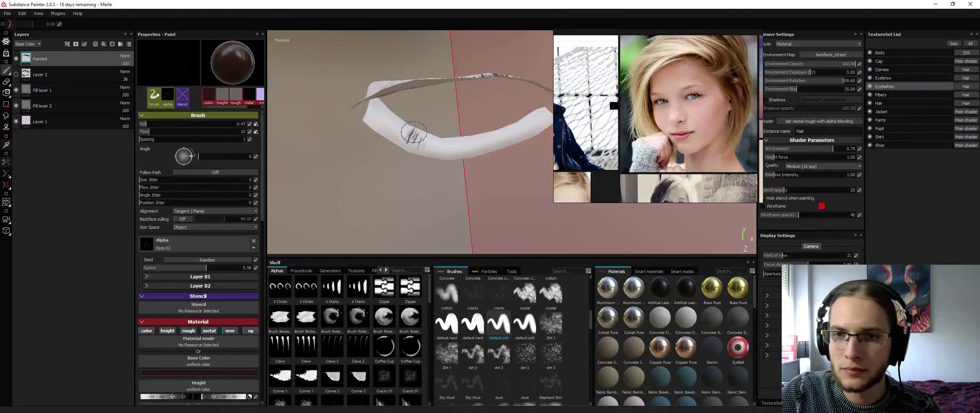
scroll(399, 132, "down", 3)
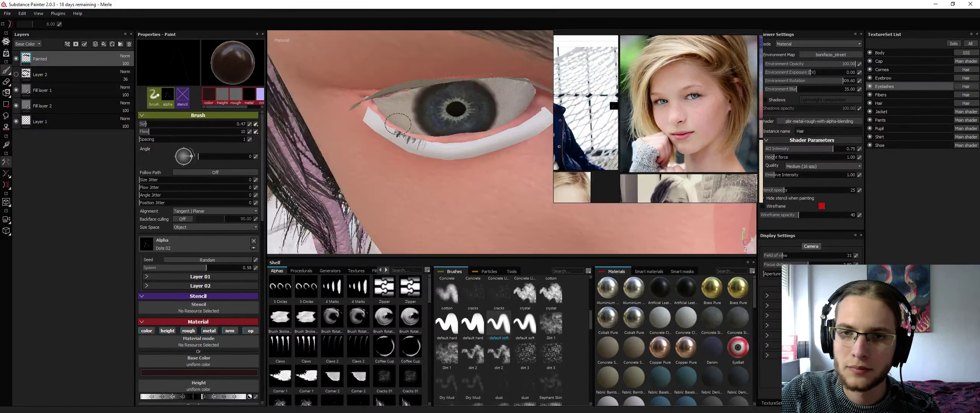
Continue the lower lashes out to the eye's outer corner, checking them isolated and on the face
scroll(399, 122, "up", 3)
scroll(402, 122, "down", 3)
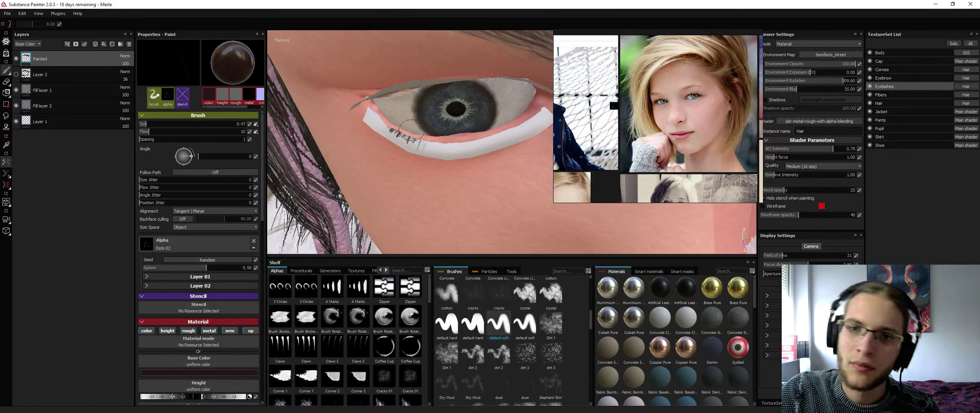
scroll(391, 125, "up", 3)
scroll(386, 126, "down", 3)
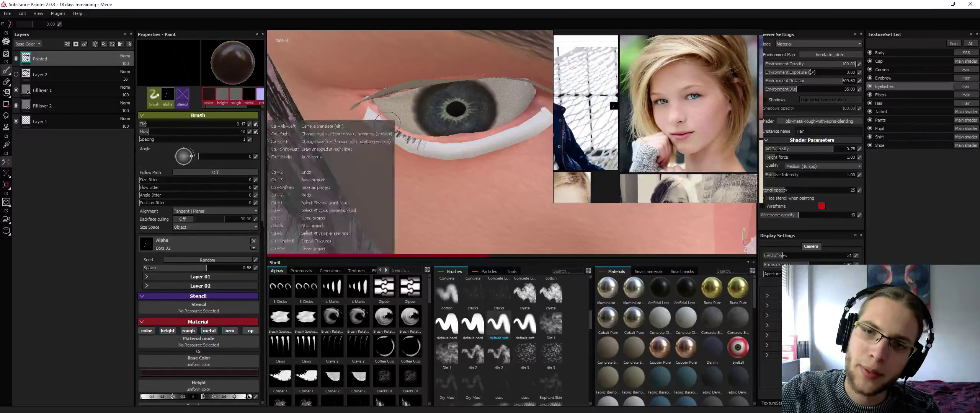
scroll(387, 122, "up", 3)
scroll(386, 122, "down", 3)
left_click_drag(385, 121, 379, 127)
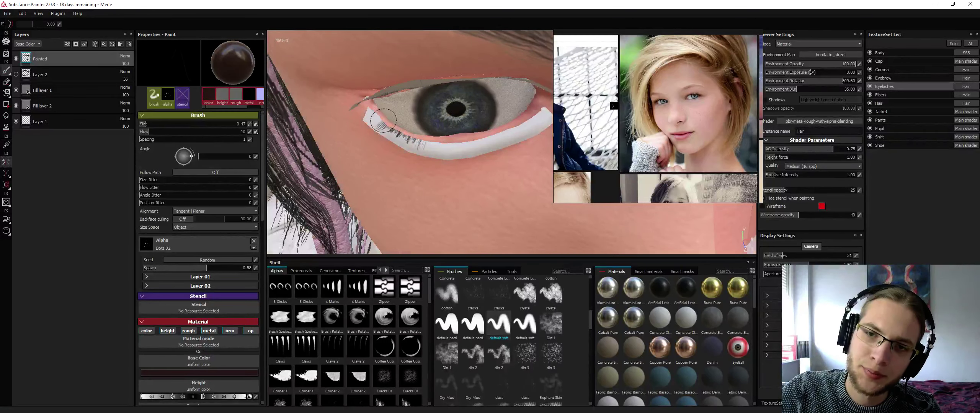
scroll(383, 121, "up", 3)
scroll(377, 122, "down", 3)
scroll(378, 117, "up", 3)
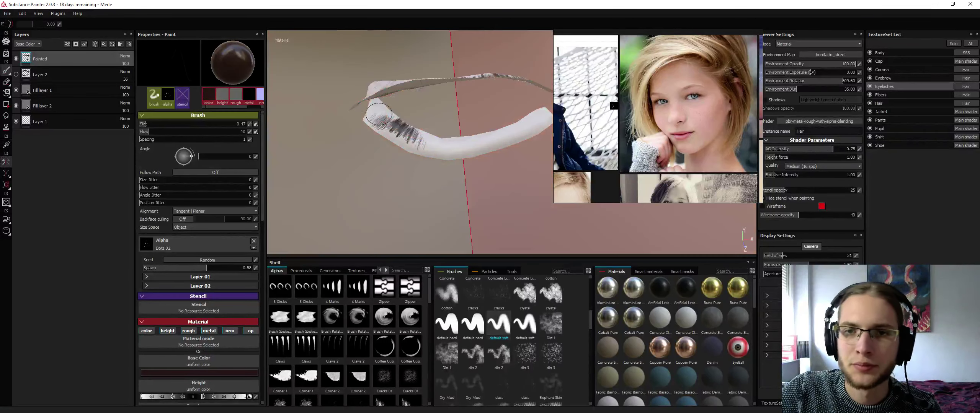
scroll(379, 111, "down", 3)
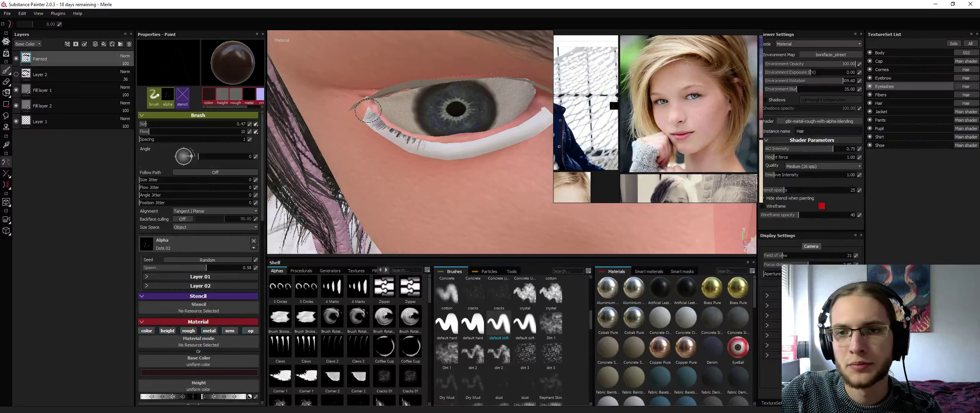
Paint fine lashes along the middle of the lower lid's lash strip, below the iris
mouse_move(421, 121)
left_mouse_down("alt")
mouse_move(338, 122)
mouse_move(358, 137)
left_mouse_up("alt")
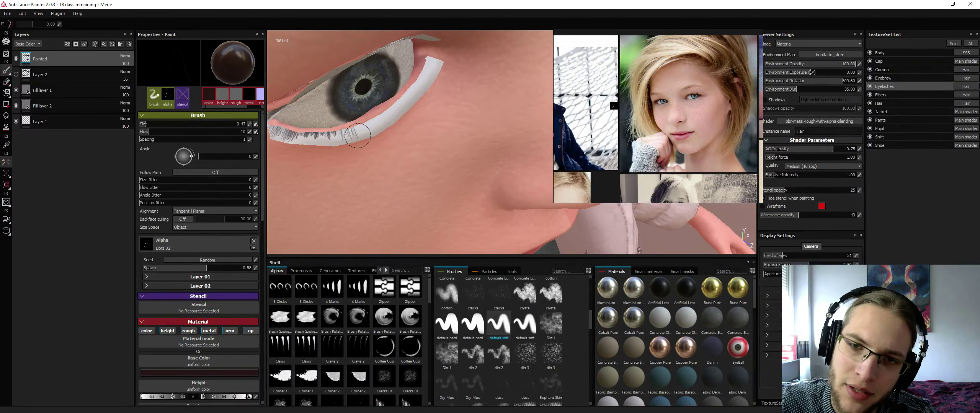
scroll(351, 130, "up", 3)
scroll(358, 125, "down", 3)
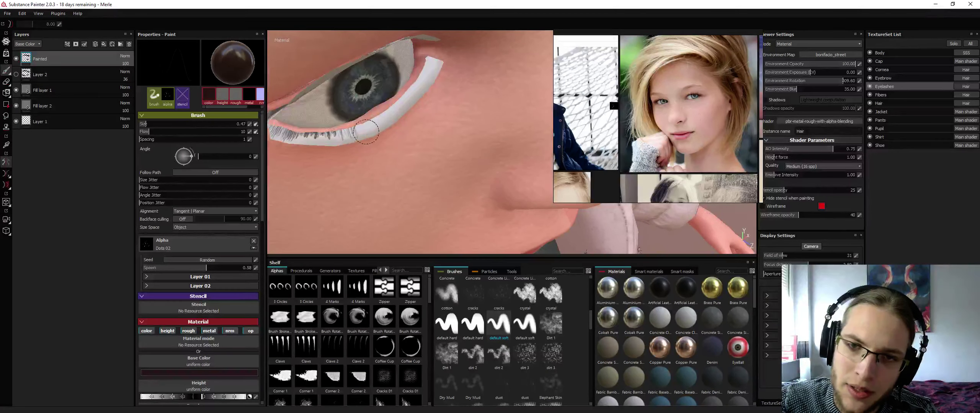
left_click_drag(361, 128, 369, 135)
mouse_move(370, 123)
left_mouse_down()
mouse_move(375, 131)
mouse_move(378, 119)
left_mouse_up()
scroll(378, 128, "up", 3)
scroll(379, 126, "down", 3)
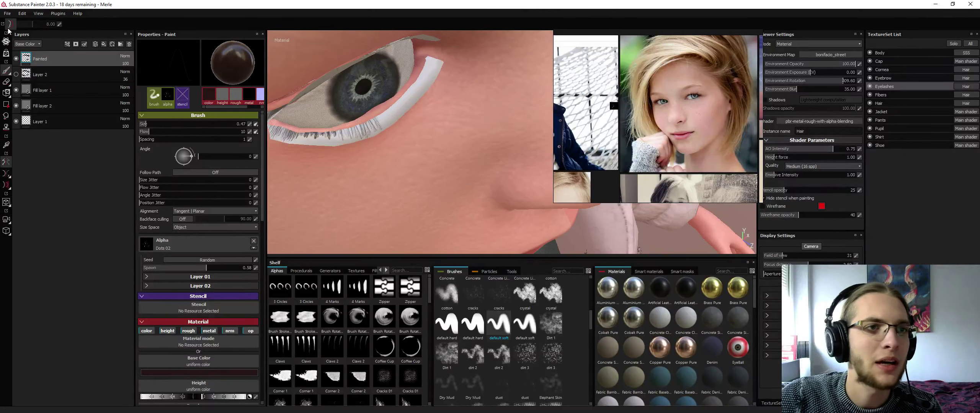
scroll(384, 121, "up", 3)
scroll(384, 121, "down", 3)
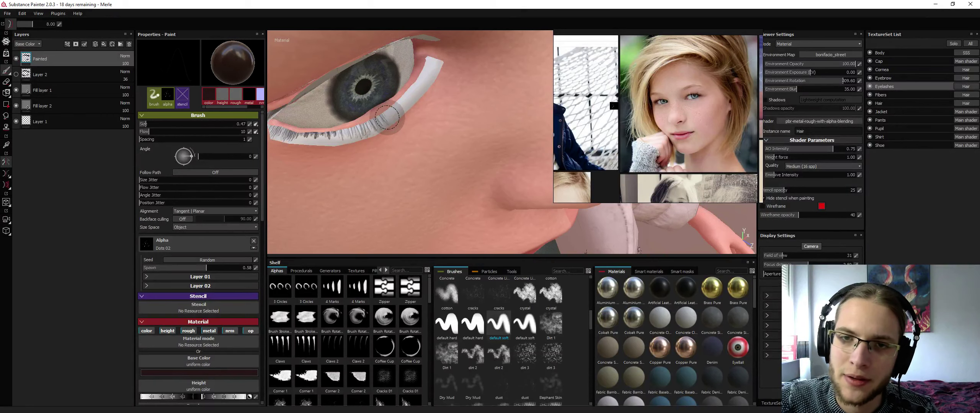
Extend the lower lashes up to the strip's inner end near the nose, alternating isolated and full views
scroll(385, 121, "up", 3)
scroll(384, 122, "down", 3)
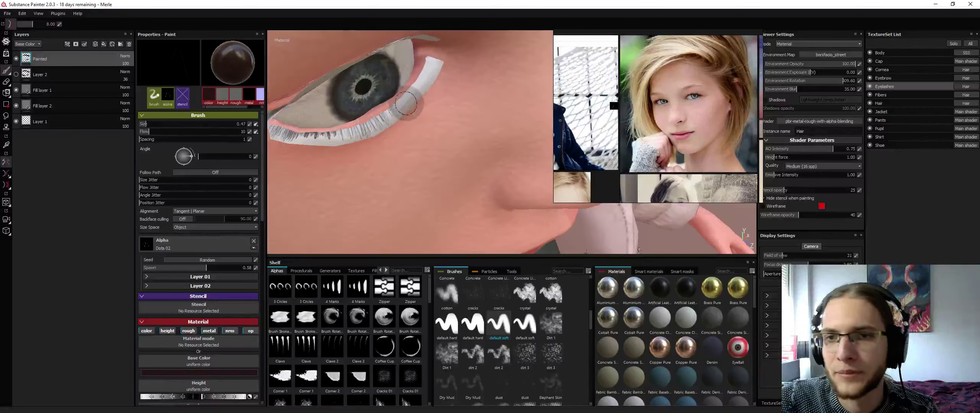
scroll(425, 87, "up", 3)
scroll(425, 87, "down", 3)
scroll(425, 87, "up", 3)
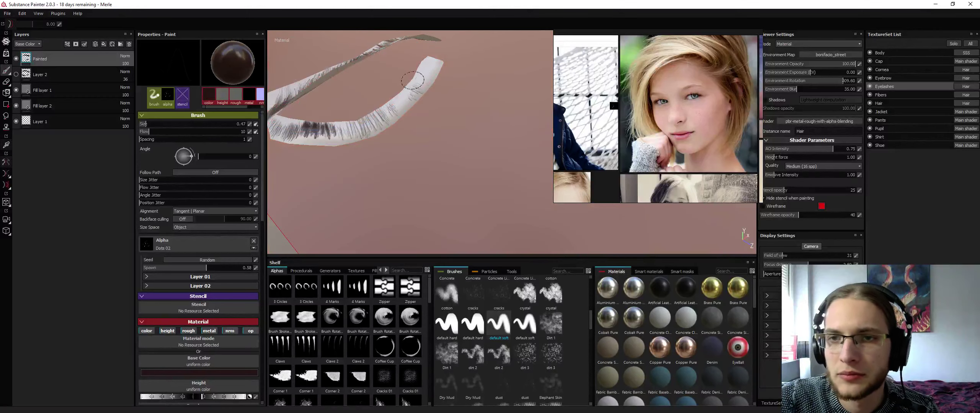
scroll(424, 88, "down", 3)
scroll(425, 87, "up", 3)
scroll(425, 87, "down", 3)
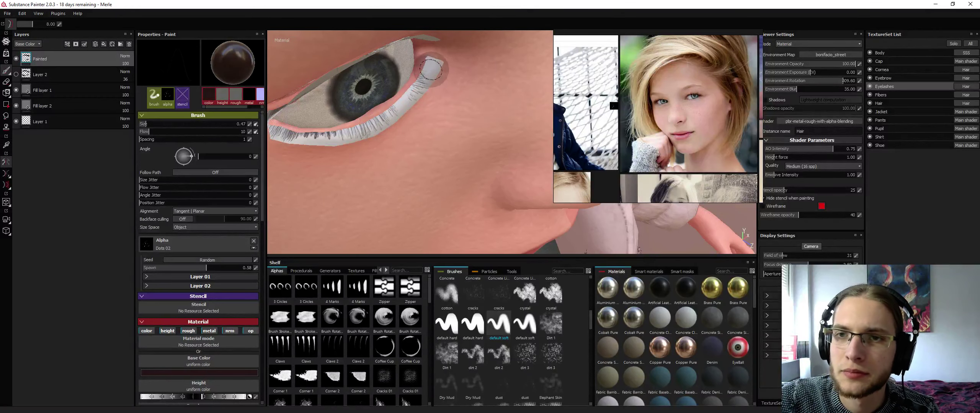
scroll(430, 70, "up", 3)
scroll(431, 69, "down", 3)
scroll(430, 70, "up", 3)
scroll(430, 69, "down", 3)
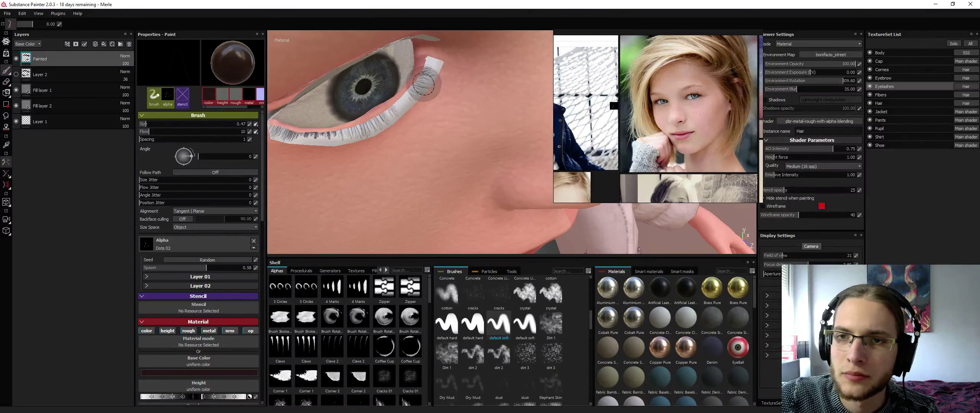
Add extra hair strokes from the lower strip's inner end back toward the middle to fill out the lashes
mouse_move(421, 85)
left_mouse_down()
mouse_move(428, 88)
mouse_move(418, 104)
mouse_move(366, 128)
left_mouse_up()
left_click_drag(349, 120, 350, 129)
left_click_drag(335, 111, 335, 122)
left_click_drag(471, 129, 419, 130, "alt")
right_click_drag(421, 131, 424, 111, "alt")
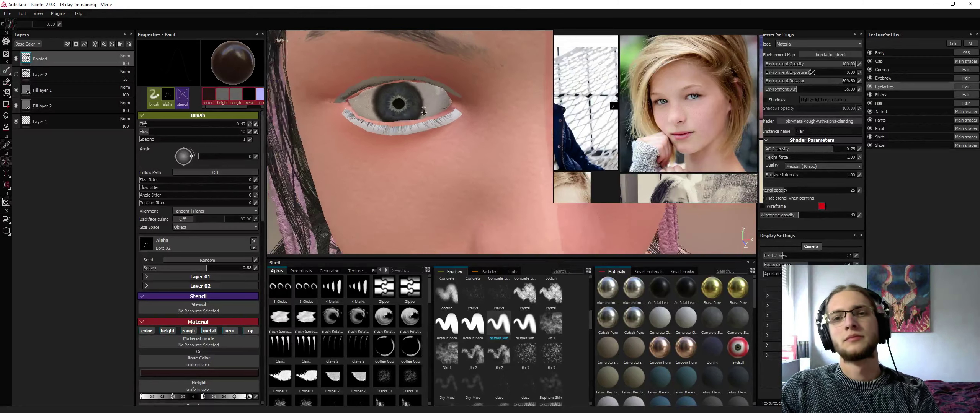
Hide Fill layer 1 and show Fill layer 2 to make the lash strips transparent, and check the lashes against the skin
scroll(423, 111, "down", 4)
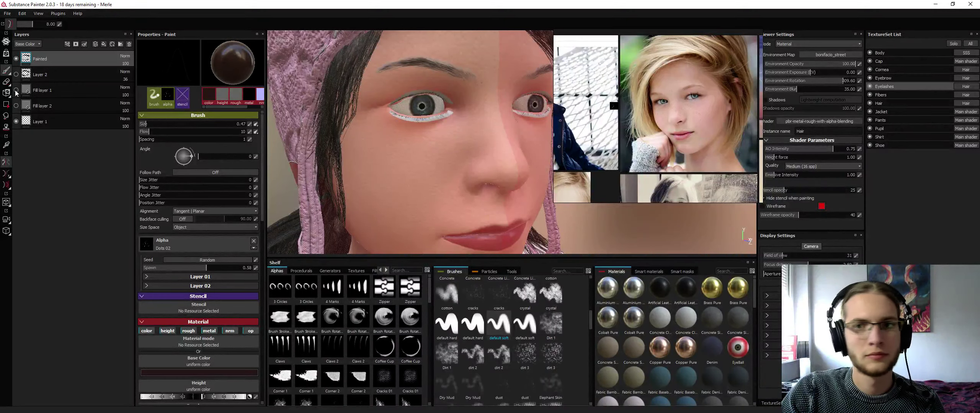
scroll(415, 192, "up", 5)
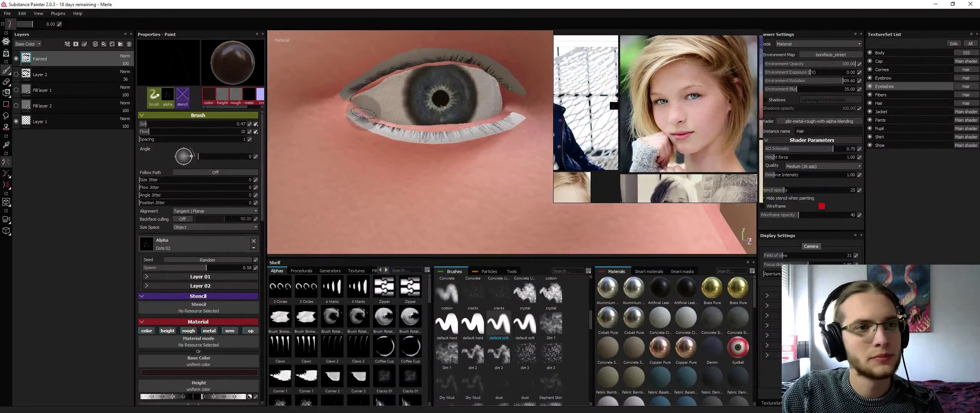
left_click(57, 107)
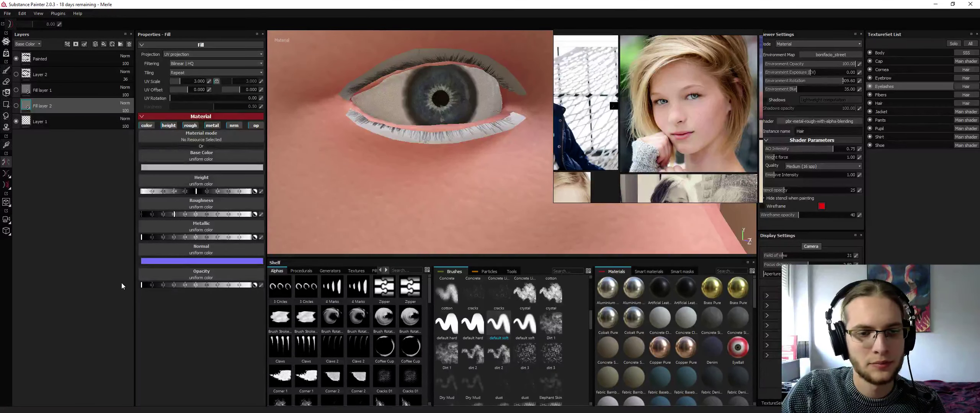
left_click(16, 106)
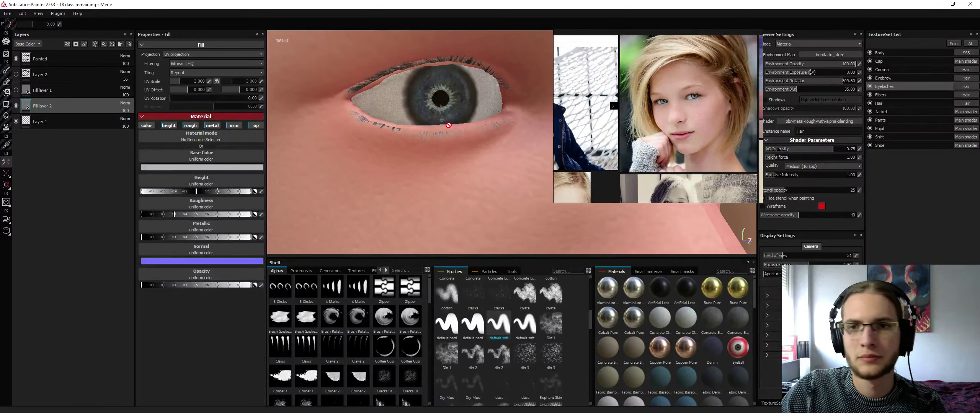
scroll(449, 126, "down", 5)
left_click_drag(448, 125, 499, 139, "alt")
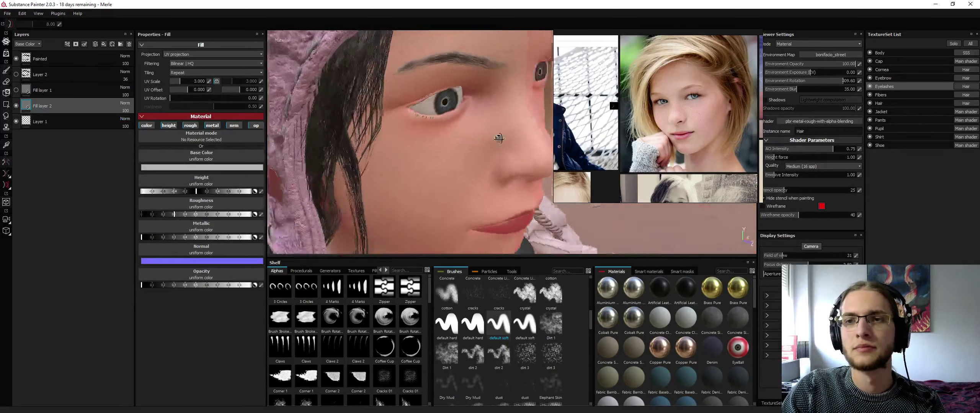
scroll(499, 139, "up", 8)
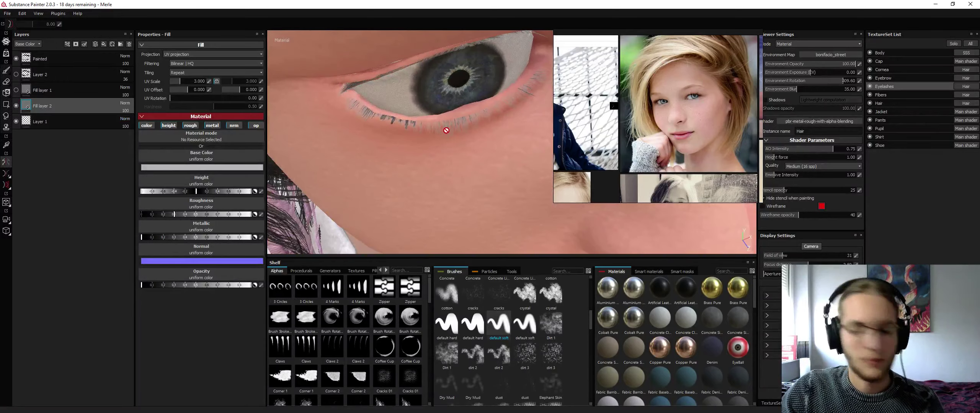
mouse_move(462, 136)
left_mouse_down("alt")
mouse_move(475, 122)
mouse_move(444, 51)
mouse_move(458, 122)
left_mouse_up("alt")
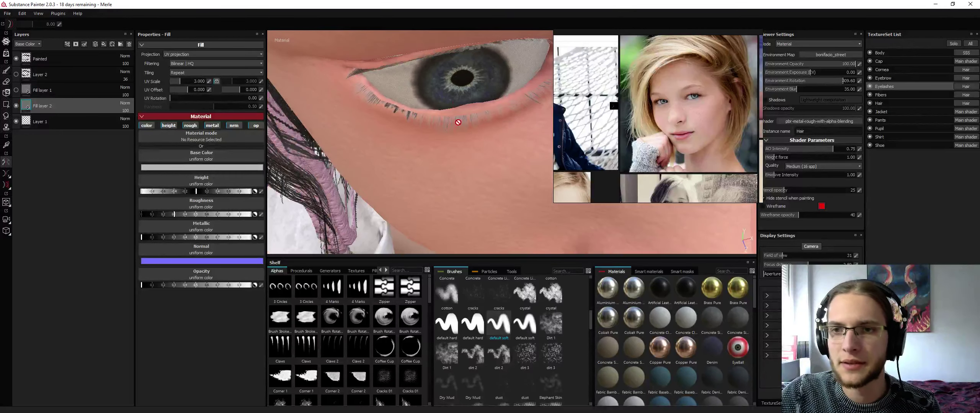
Select the Painted layer, turn off Lazy Mouse and darken the sparse lower lashes with more hair strokes
left_click(42, 59)
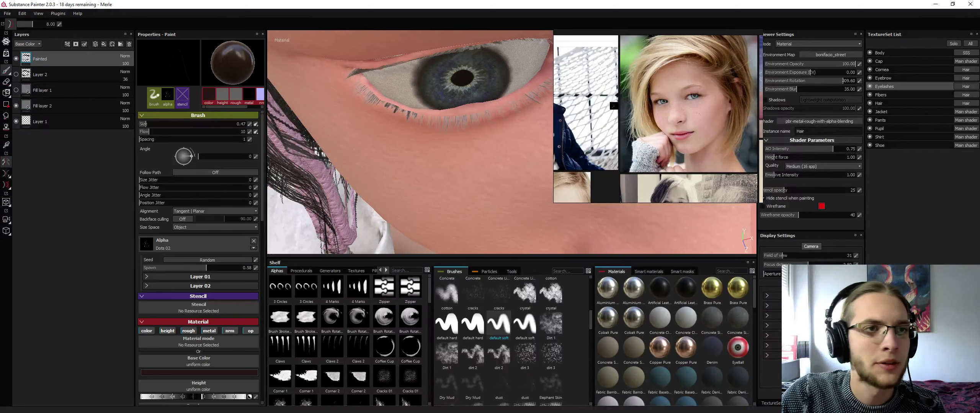
left_click(9, 28)
left_click(7, 162)
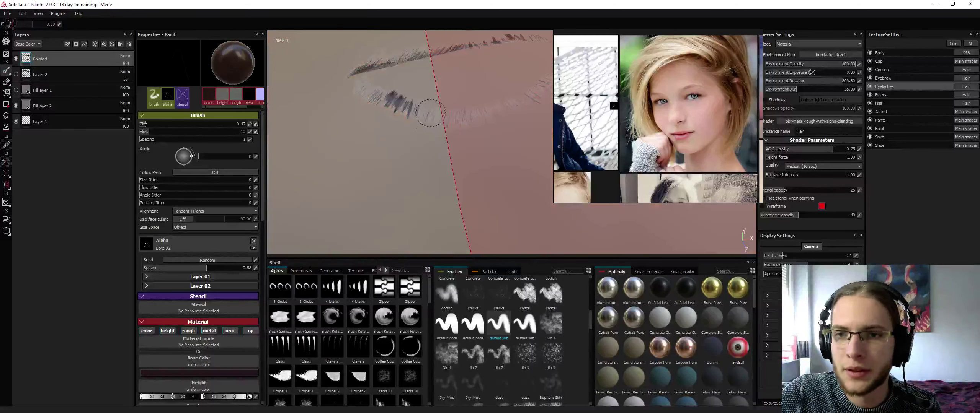
mouse_move(428, 112)
left_mouse_down()
mouse_move(387, 105)
mouse_move(407, 108)
mouse_move(390, 115)
mouse_move(370, 66)
mouse_move(400, 79)
mouse_move(474, 77)
left_mouse_up()
middle_click_drag(469, 65, 356, 94, "alt")
left_click_drag(356, 95, 360, 119, "alt")
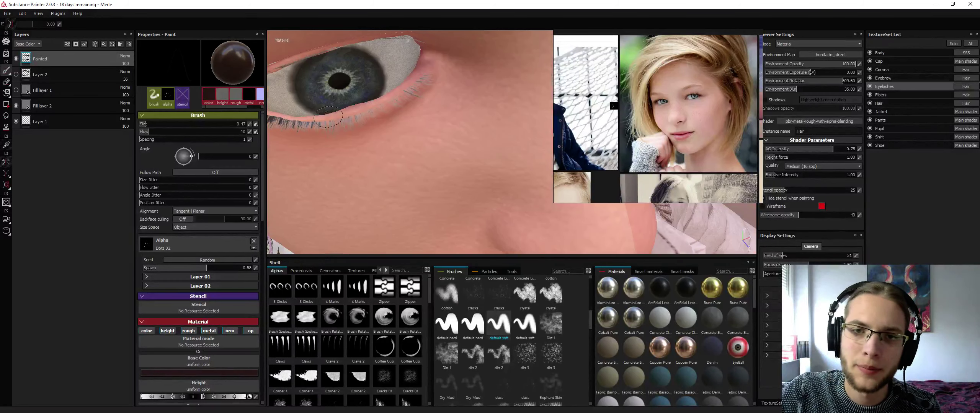
Strengthen the lower lashes from the middle of the lid to the inner corner, checking them isolated and on the face
key("alt+q")
key("alt+q")
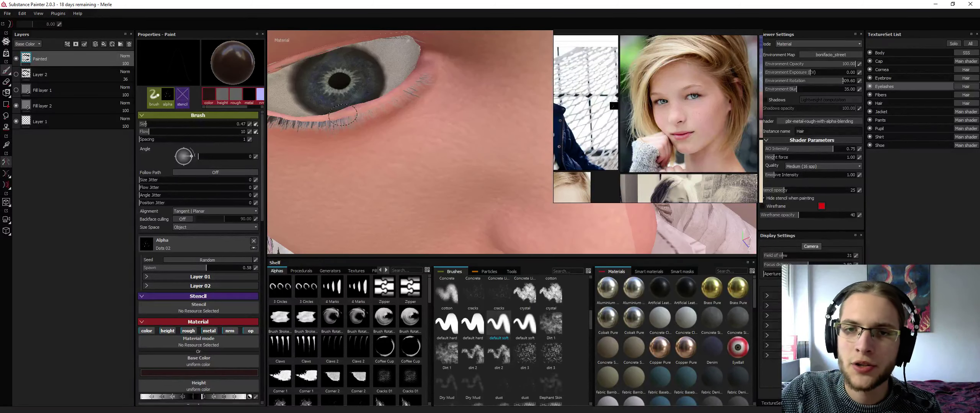
key("alt+q")
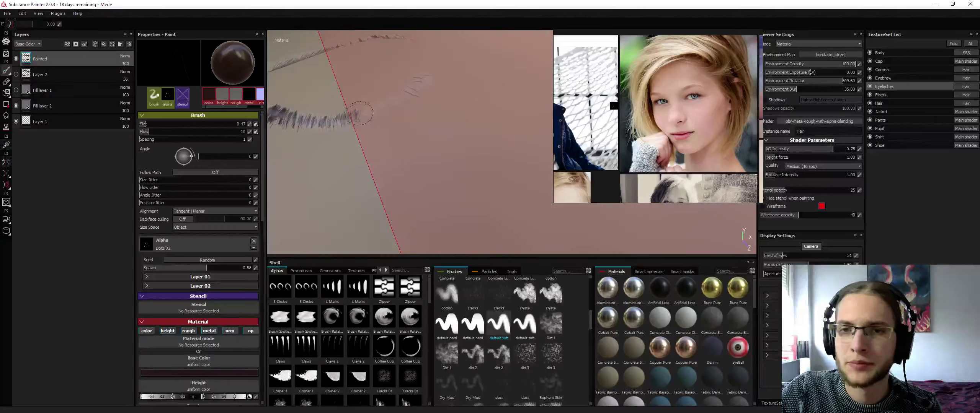
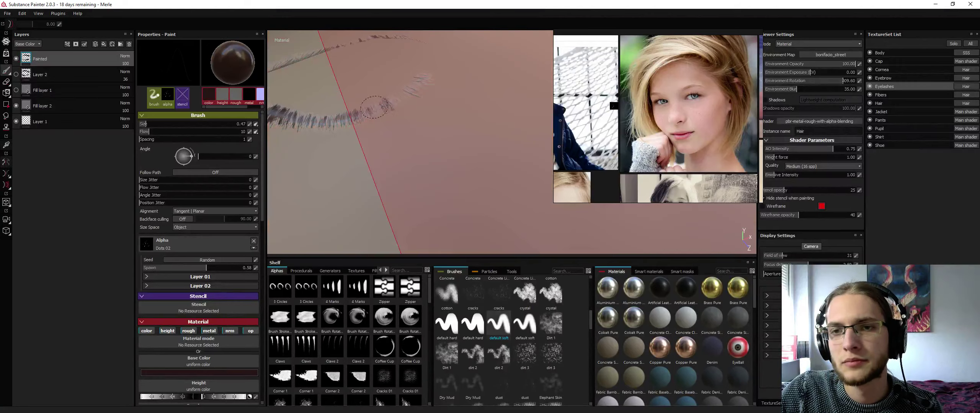
key("alt+q")
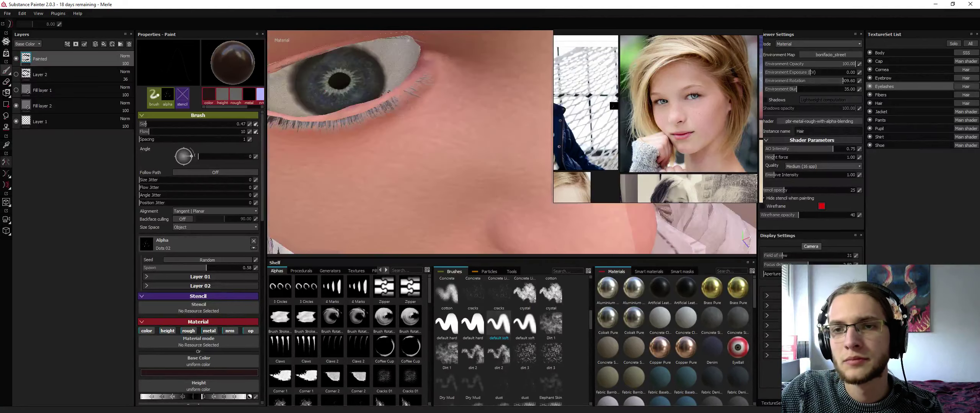
key("alt+q")
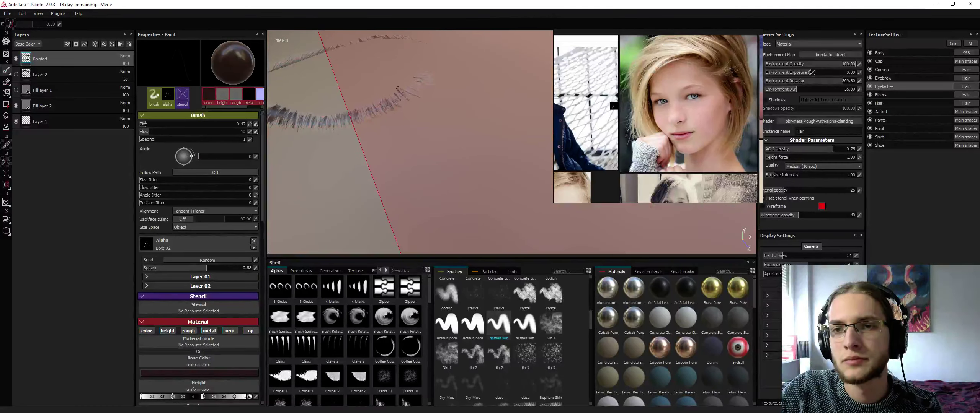
key("alt+q")
key("alt+q")
key("alt+q")
Check the repainted lower lashes from a distance on the whole face
scroll(397, 88, "down", 3)
left_click_drag(397, 88, 394, 70, "alt")
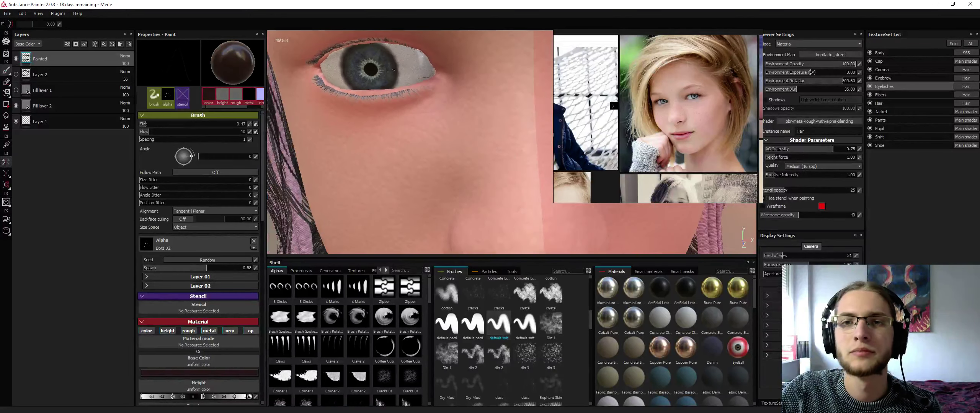
scroll(444, 85, "down", 4)
left_click_drag(450, 88, 422, 107, "alt")
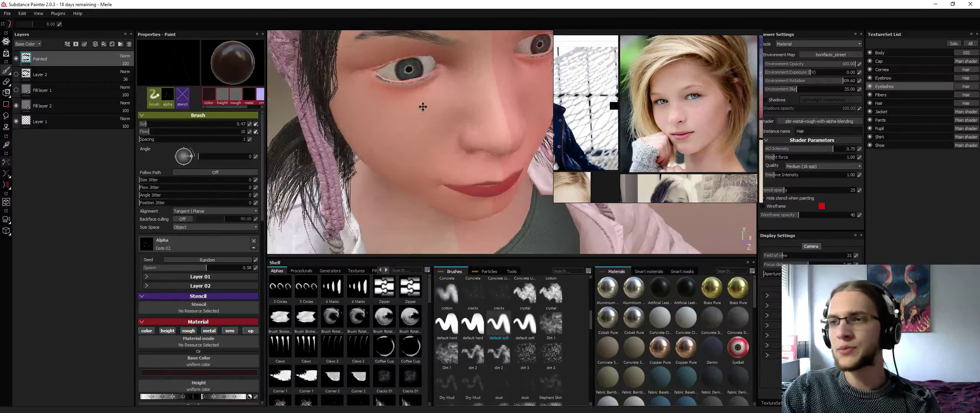
Switch to the Body texture set and rename its Layer 2 as Lipstick
middle_click_drag(422, 107, 451, 158, "alt")
scroll(451, 158, "up", 3)
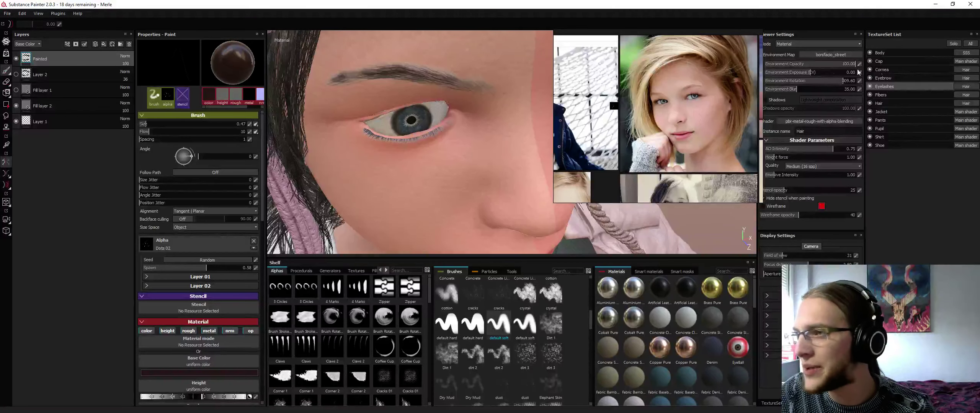
left_click(880, 53)
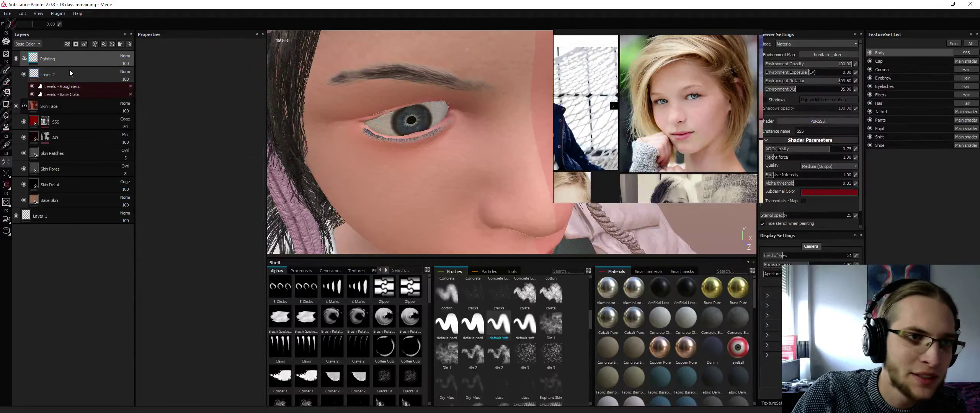
double_click(46, 74)
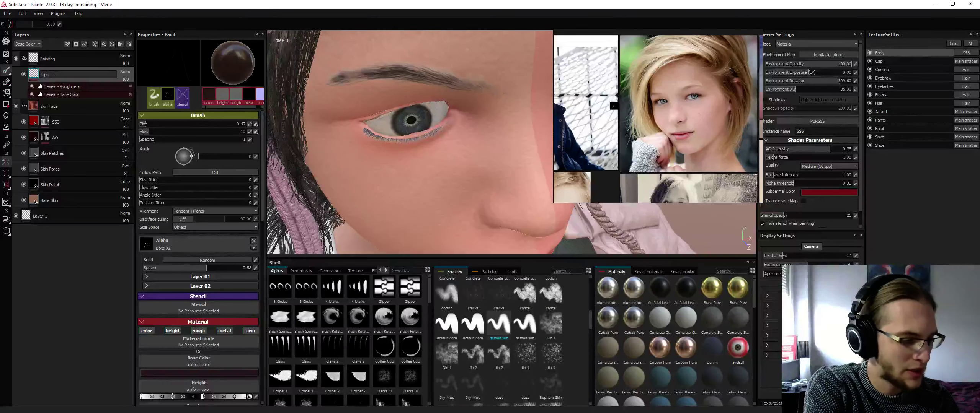
key("Return")
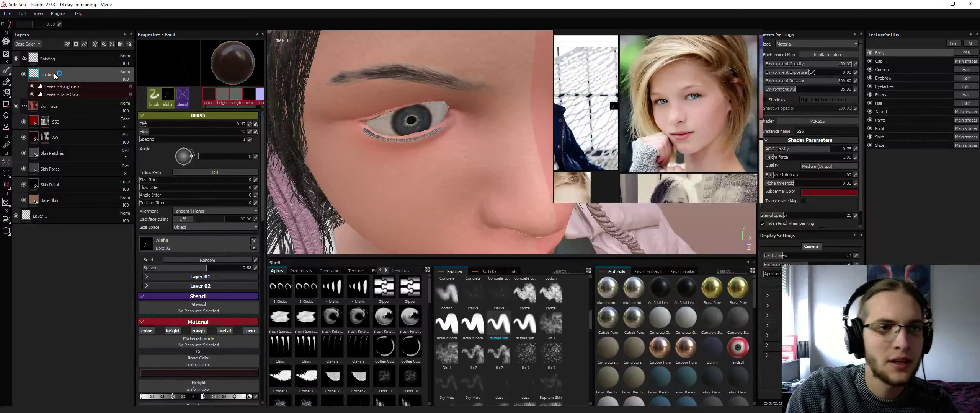
Add a new paint layer above the lipstick layer and name it Eyeliner
left_click(98, 44)
double_click(65, 73)
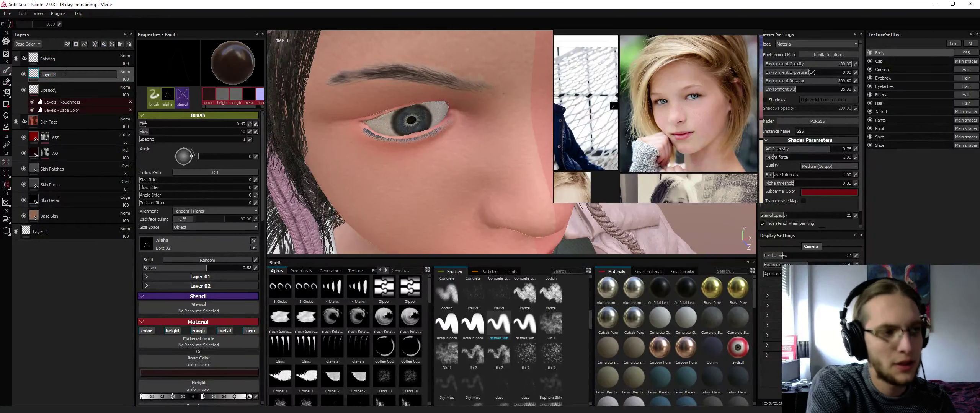
type("Eyeliner")
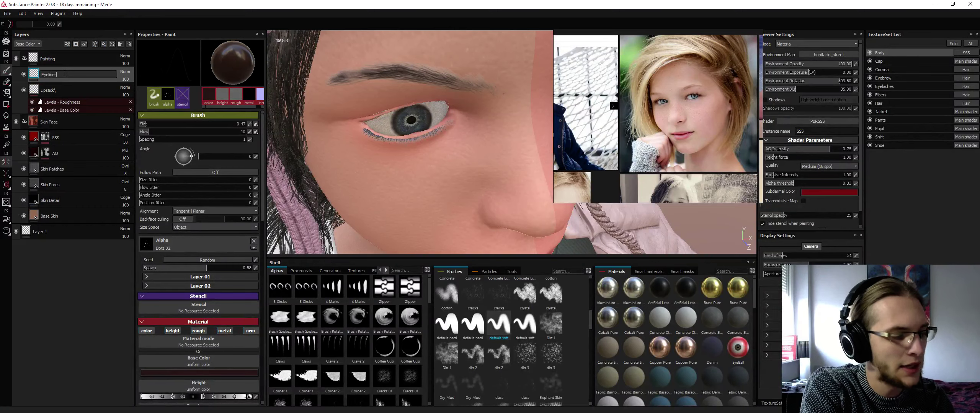
key("Return")
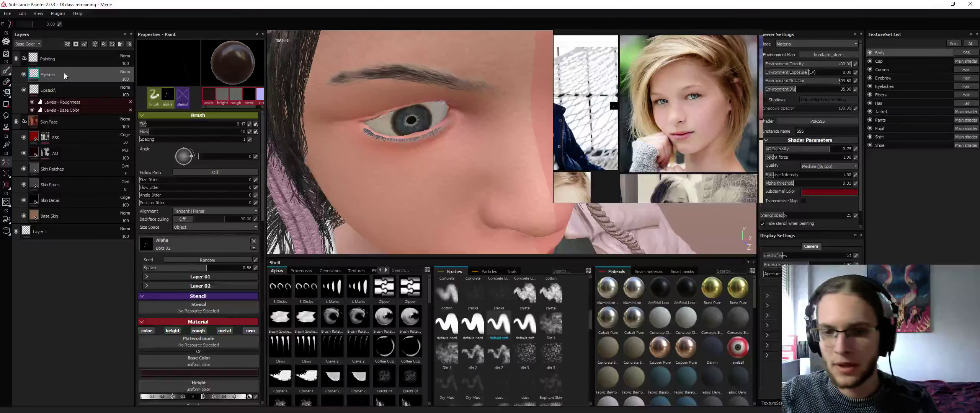
Browse the collected reference photos for portraits that show how the eyes and lids look
middle_click_drag(604, 168, 676, 96)
middle_click_drag(593, 184, 687, 65)
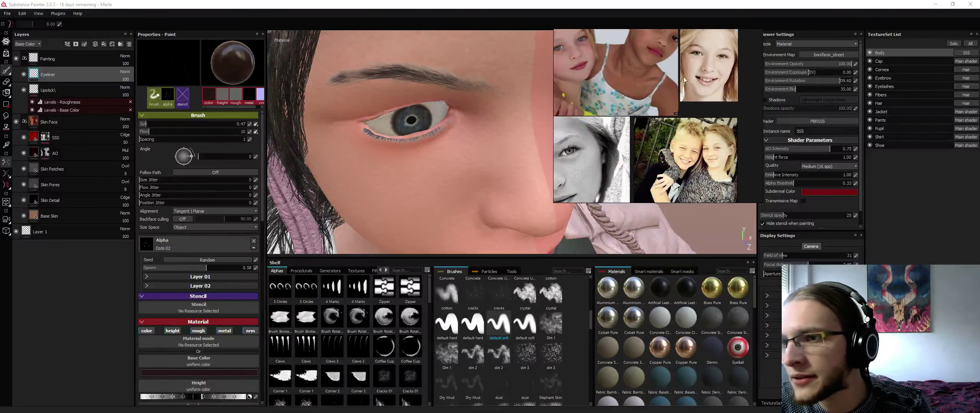
middle_click_drag(594, 104, 668, 72)
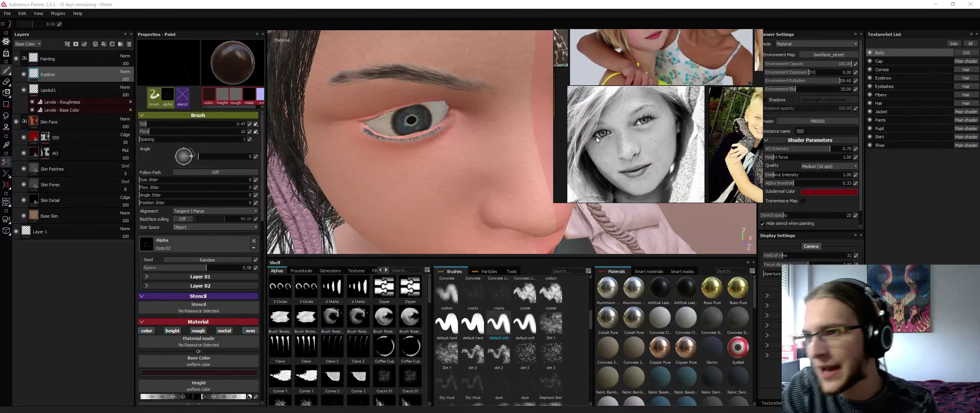
scroll(665, 135, "down", 3)
middle_click_drag(661, 137, 595, 50)
scroll(706, 124, "up", 2)
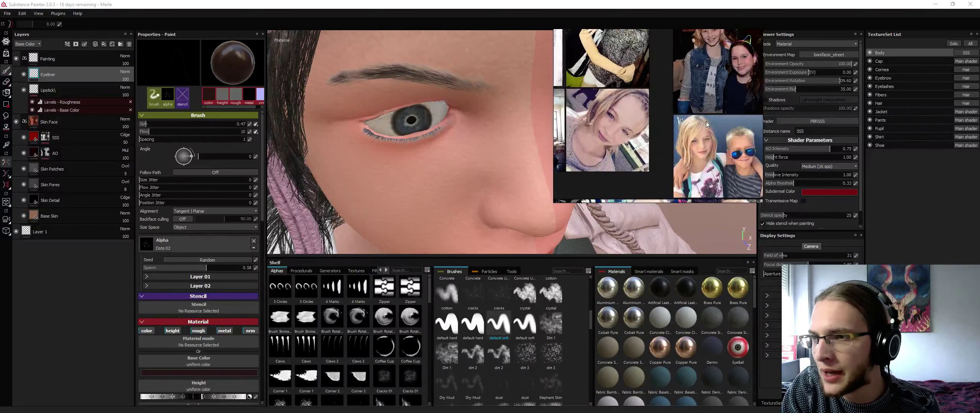
middle_click_drag(706, 124, 667, 79)
scroll(681, 86, "up", 1)
scroll(647, 81, "up", 2)
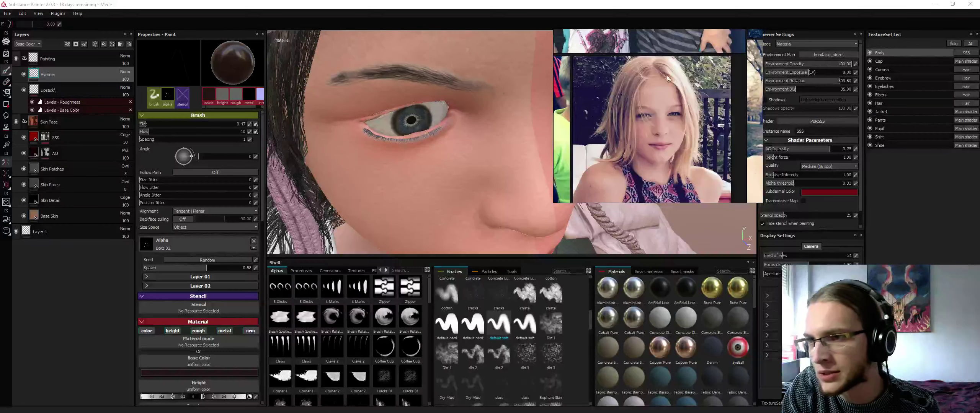
scroll(667, 78, "down", 2)
scroll(668, 88, "down", 2)
scroll(669, 101, "up", 3)
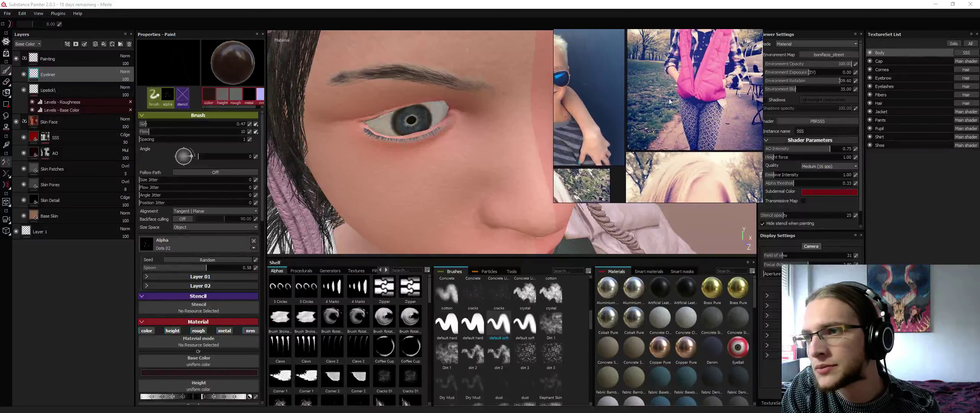
scroll(670, 101, "down", 3)
scroll(649, 106, "up", 4)
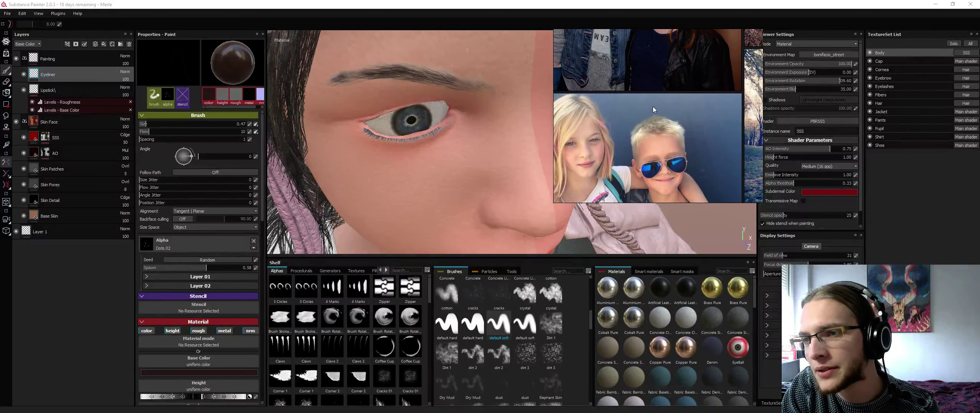
Examine the eyelids in the closer portrait references, enlarging the portrait with the purple scarf
mouse_move(652, 106)
middle_mouse_down()
mouse_move(697, 111)
mouse_move(690, 124)
mouse_move(654, 116)
middle_mouse_up()
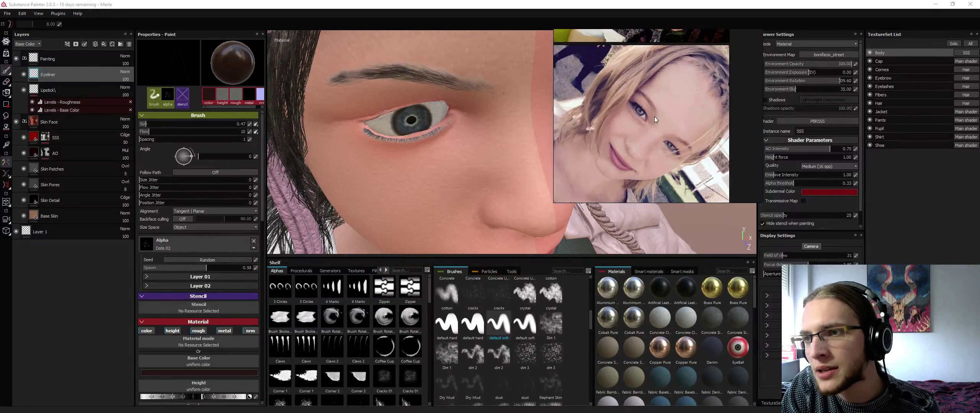
scroll(651, 115, "up", 1)
scroll(638, 116, "down", 3)
scroll(621, 111, "up", 2)
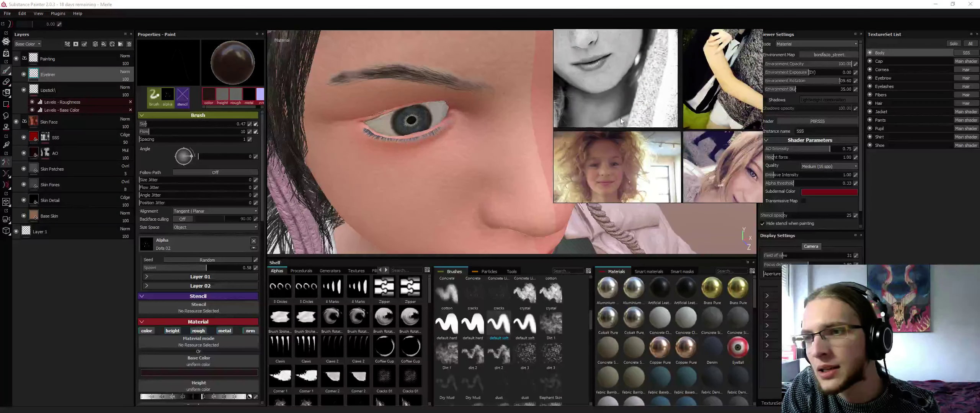
scroll(673, 122, "up", 3)
scroll(717, 160, "down", 2)
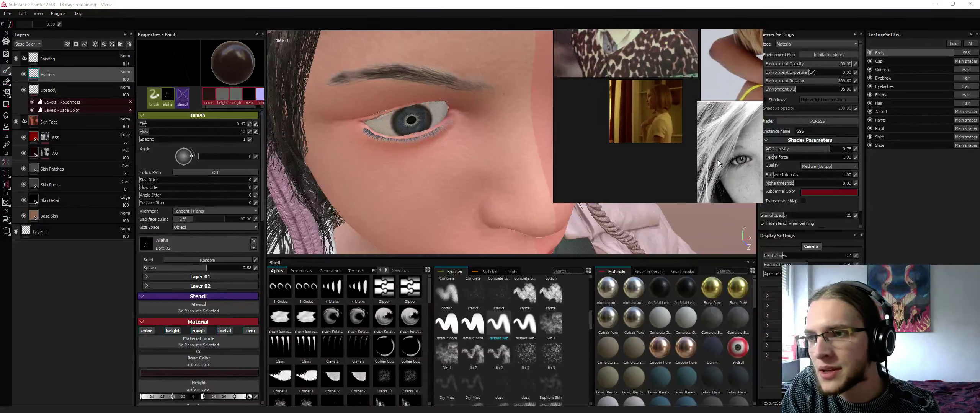
scroll(718, 160, "up", 3)
scroll(715, 167, "down", 3)
scroll(748, 152, "up", 3)
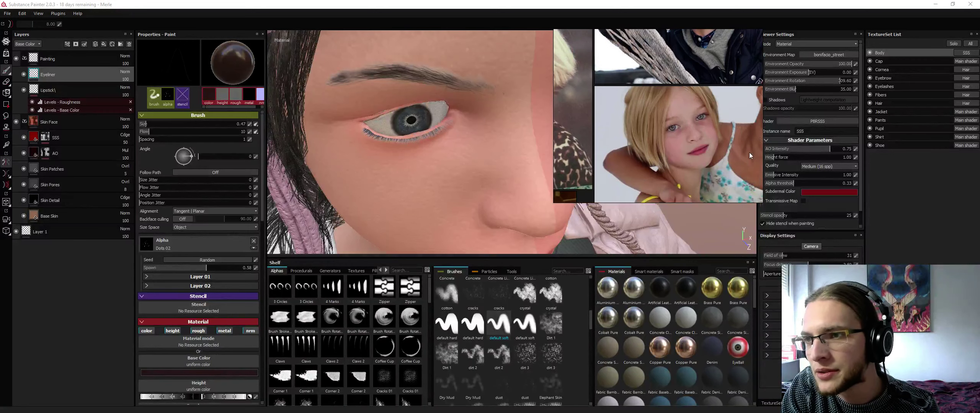
middle_click_drag(706, 143, 636, 134)
middle_click_drag(720, 93, 638, 162)
scroll(626, 84, "up", 4)
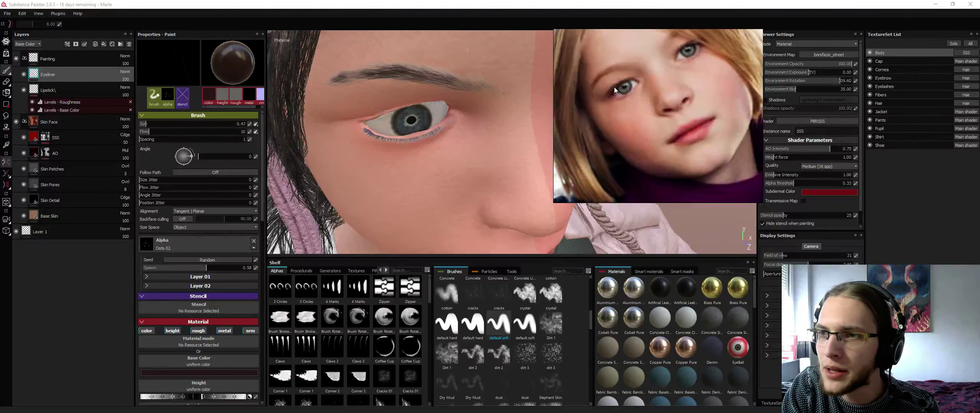
scroll(671, 88, "down", 2)
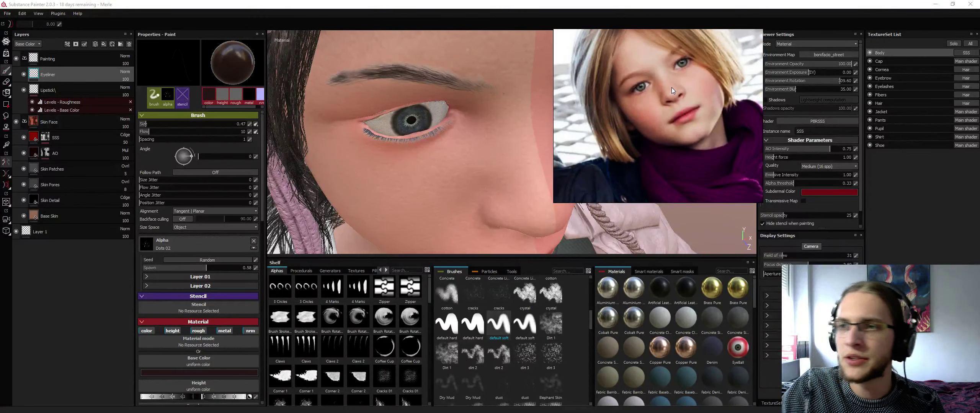
Set the brush's base color to a very dark brown (0.034, 0.018, 0.018) and slightly lower its roughness
left_click_drag(435, 143, 463, 111, "alt")
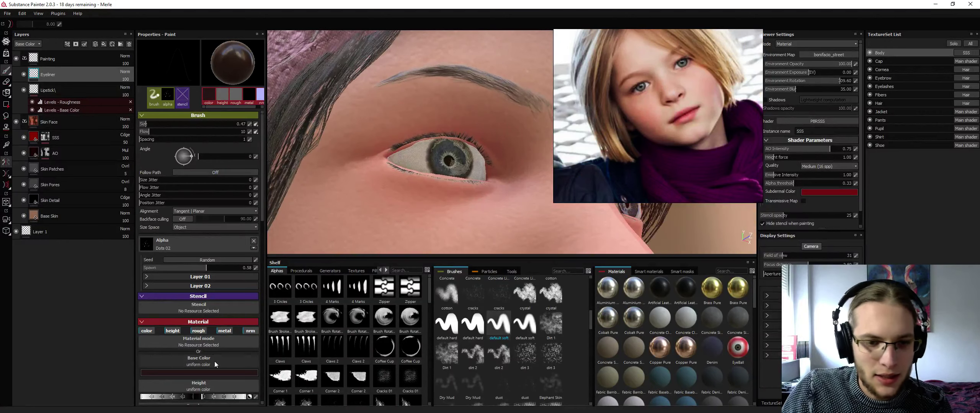
scroll(238, 298, "down", 3)
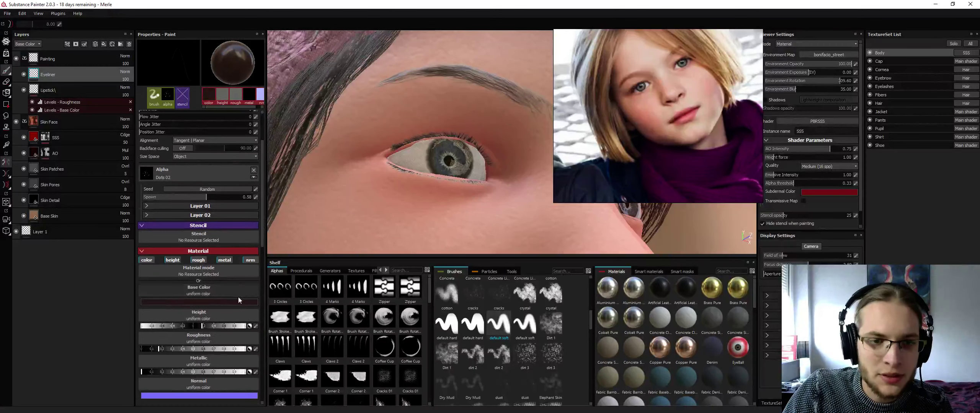
left_click(228, 303)
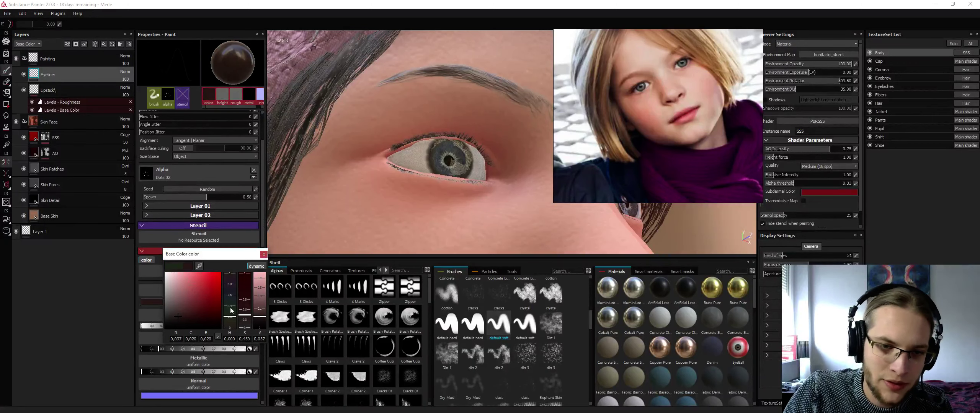
left_click_drag(235, 321, 232, 280)
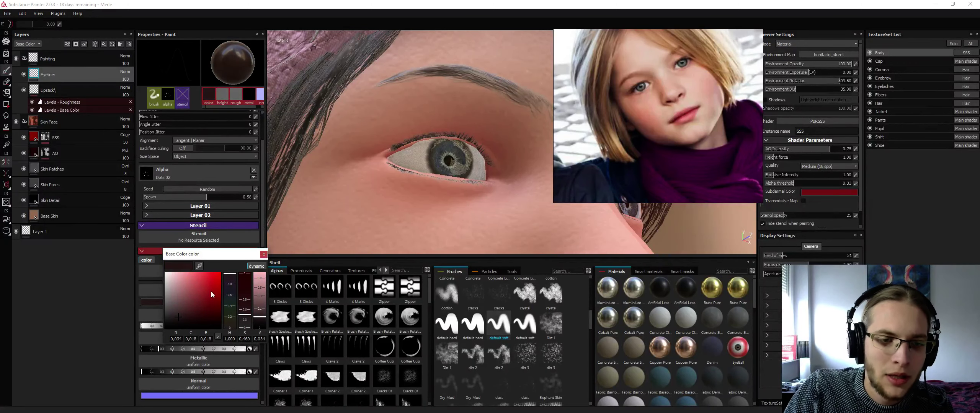
left_click(263, 254)
left_click_drag(158, 348, 153, 349)
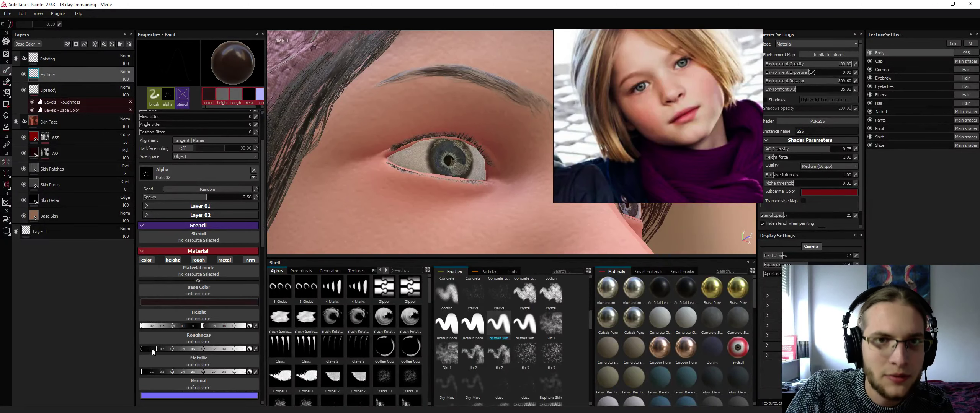
left_click(156, 349)
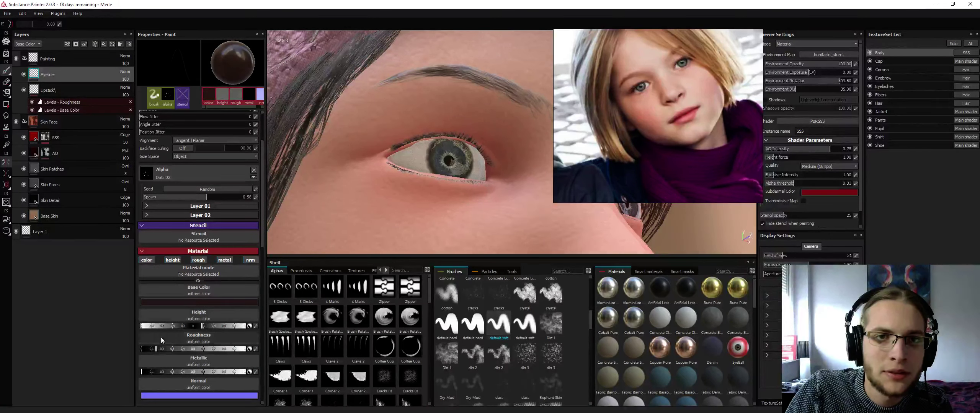
Raise the brush's metallic value, paint eyeliner along the outer upper lid with the body isolated, and check it with the lashes
left_click_drag(423, 139, 372, 142, "alt")
middle_click_drag(360, 168, 421, 132, "alt")
right_click_drag(406, 153, 403, 224, "alt")
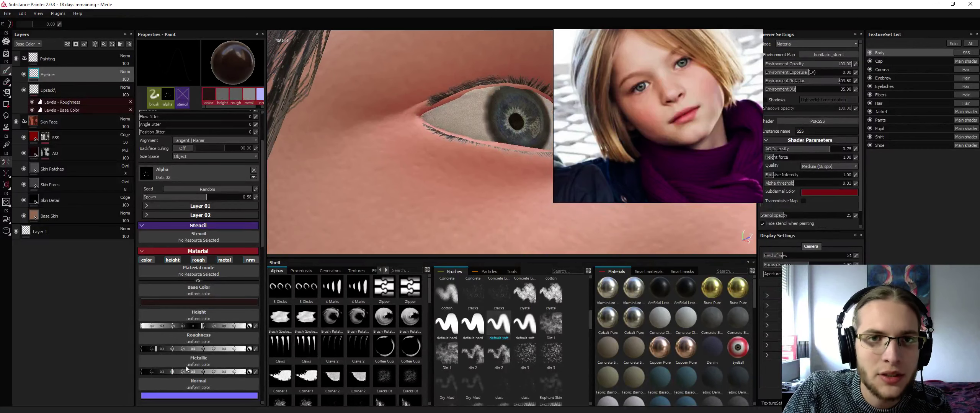
left_click_drag(426, 105, 483, 89, "alt")
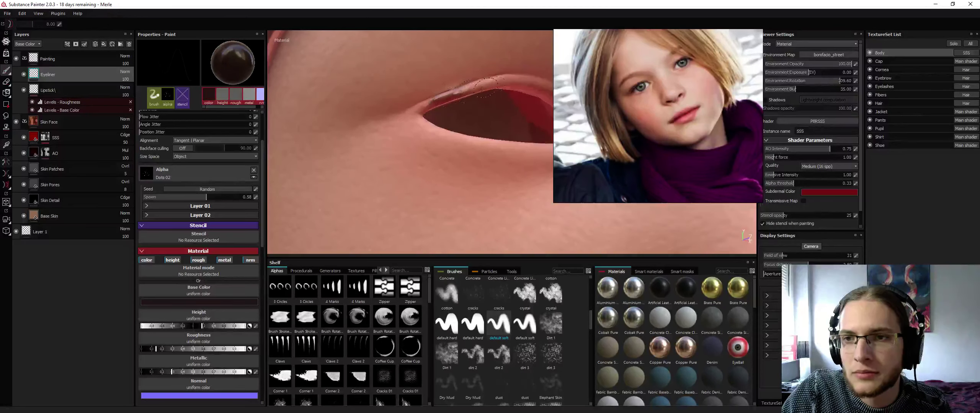
key("alt+q")
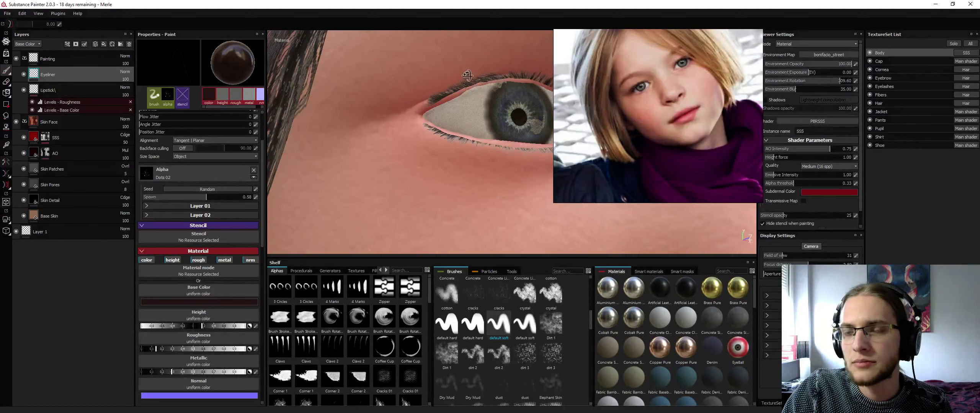
left_click_drag(469, 63, 419, 183, "alt")
Make the brush's base color darker and less saturated, and reduce its metallic value
left_click(178, 301)
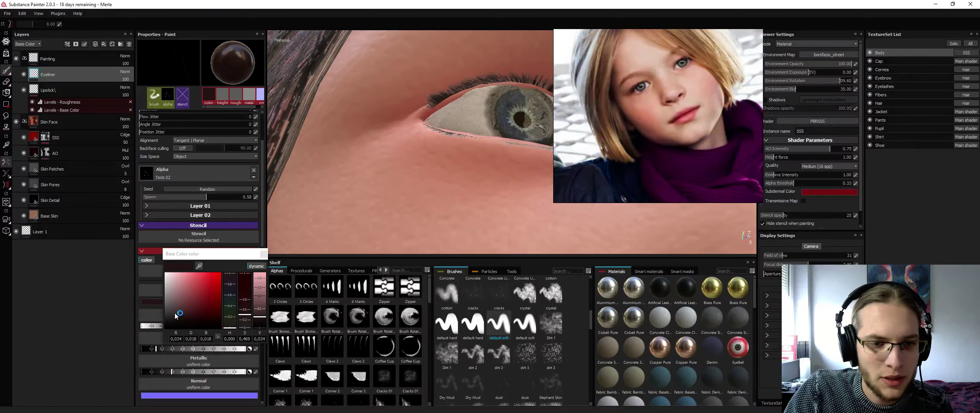
left_click_drag(176, 316, 173, 319)
left_click(266, 255)
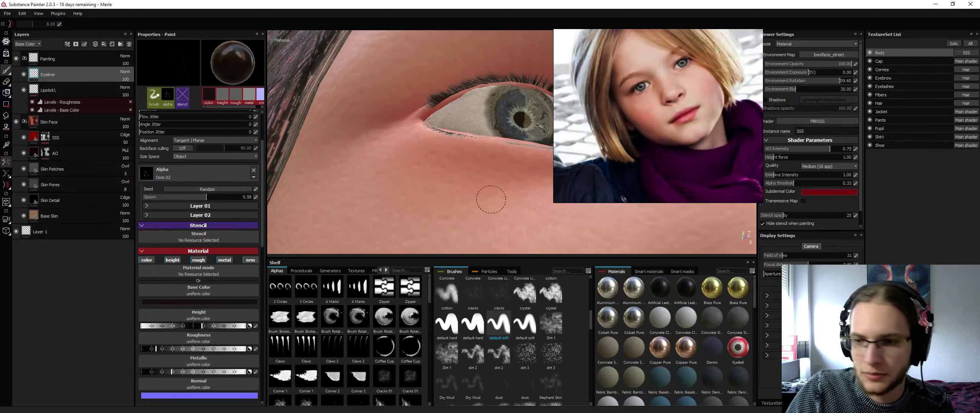
left_click_drag(491, 196, 472, 198, "alt")
left_click_drag(171, 372, 159, 372)
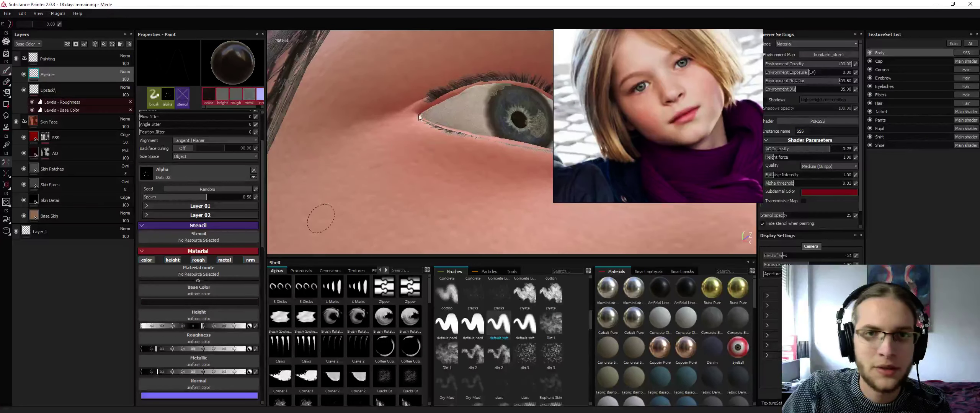
Check the upper lid with the body isolated and set the brush's height to its neutral middle value
key("alt+q")
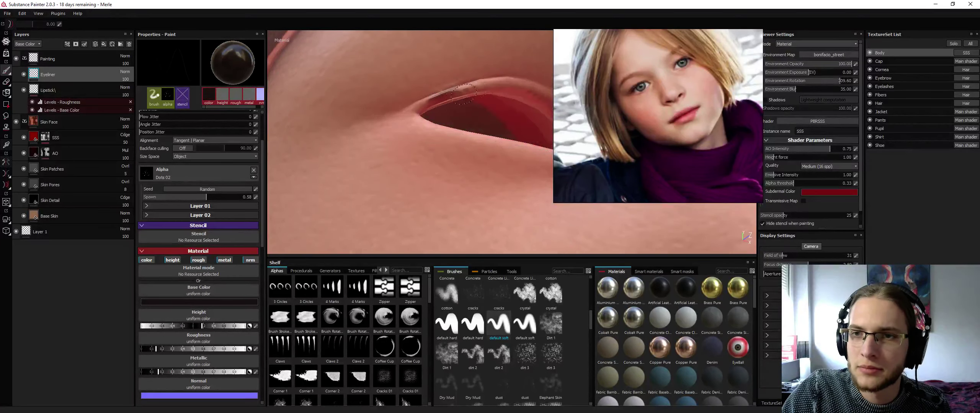
key("alt+q")
left_click(255, 326)
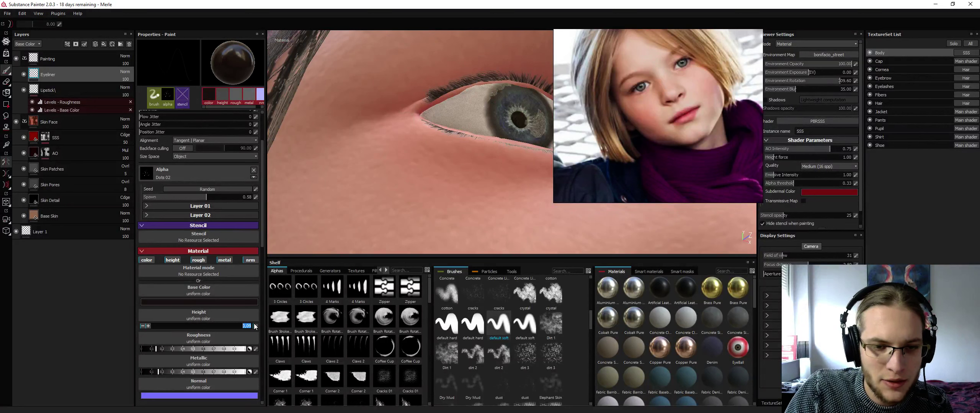
left_click(255, 326)
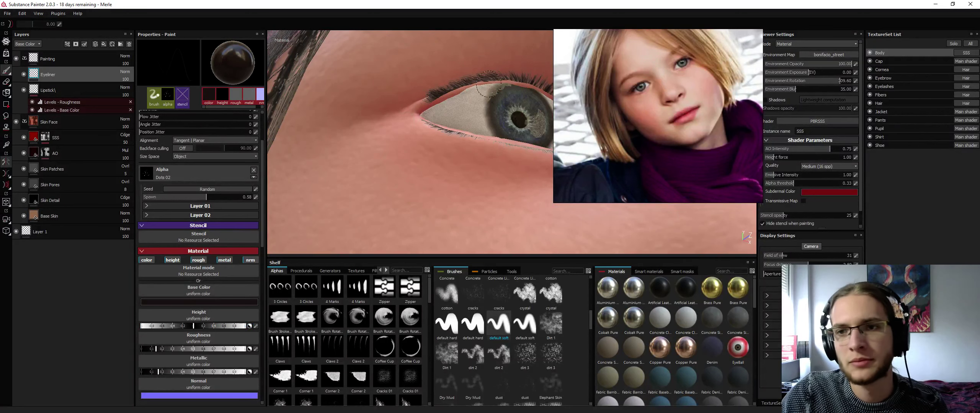
key("alt+q")
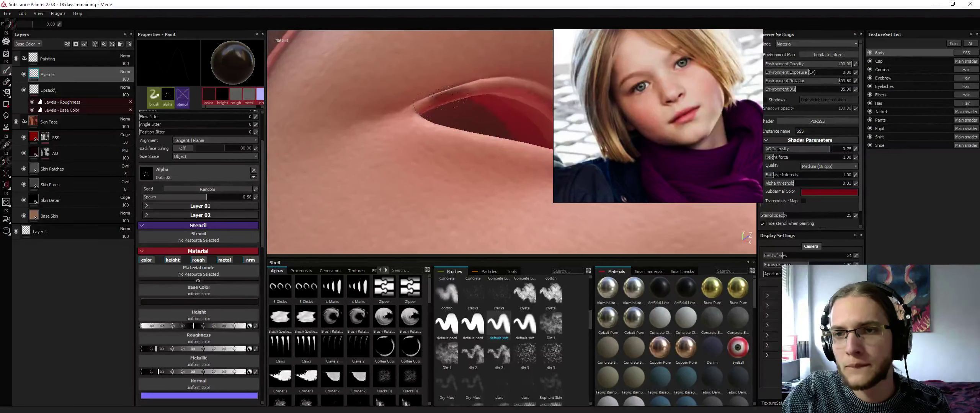
Compare the upper lid's eyeliner with the body isolated and with the eye and lashes shown, from the side, front and below
key("alt+q")
left_click_drag(425, 108, 502, 95, "alt")
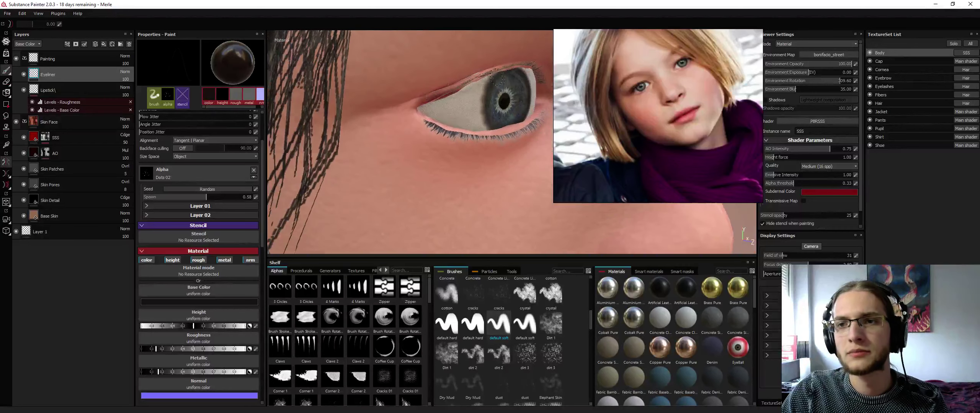
middle_click_drag(505, 80, 423, 106, "alt")
key("alt+q")
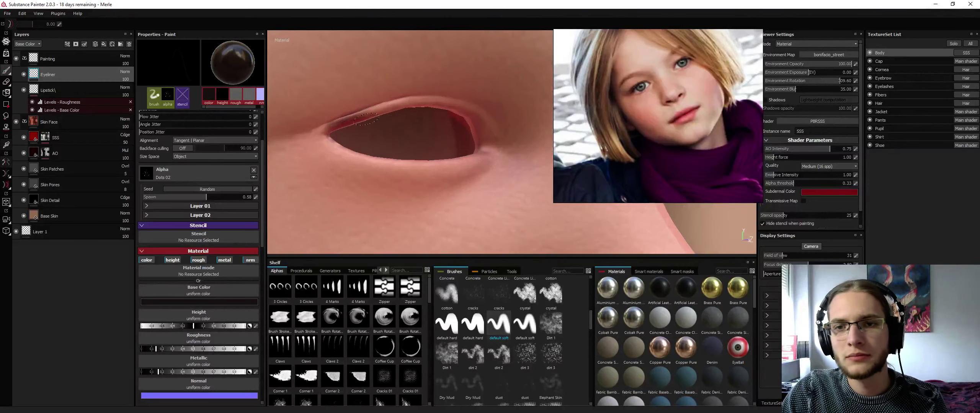
key("alt+q")
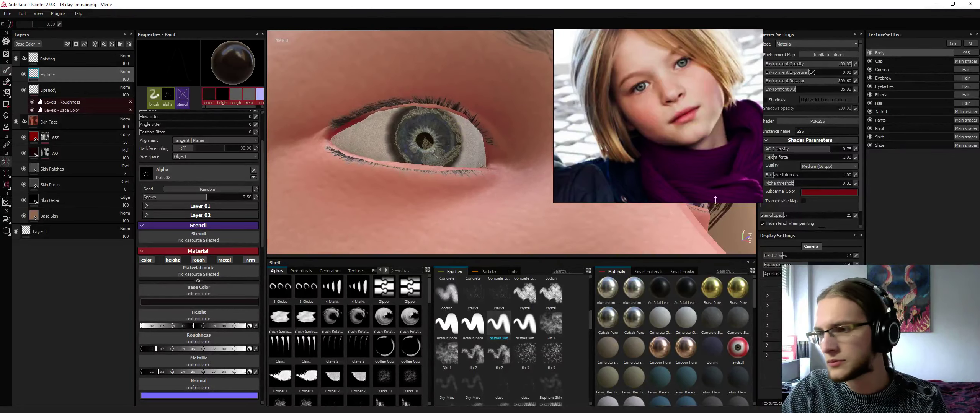
left_click(779, 403)
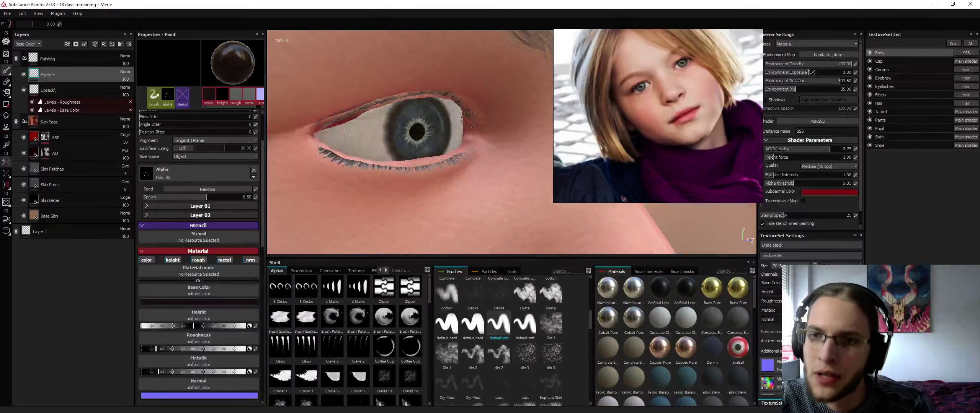
key("alt+q")
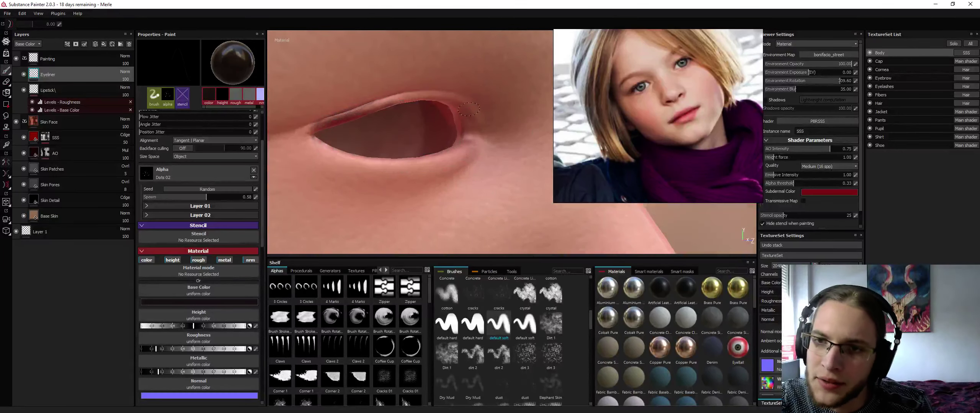
key("alt+q")
left_click_drag(469, 113, 448, 100, "alt")
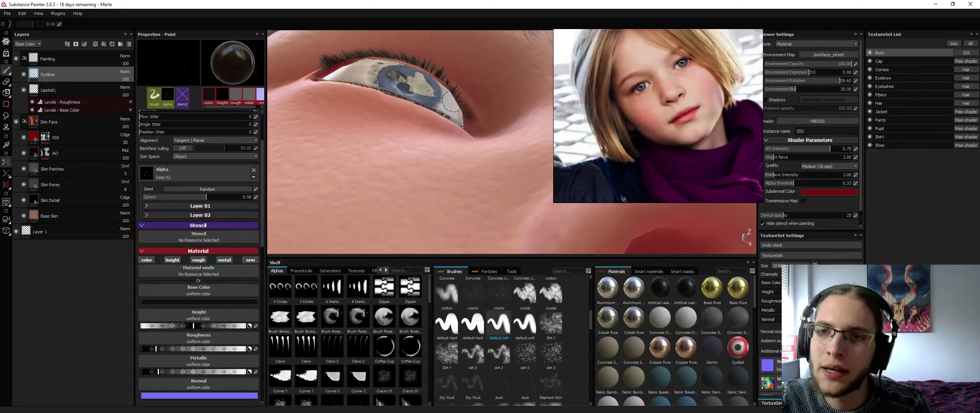
key("alt+q")
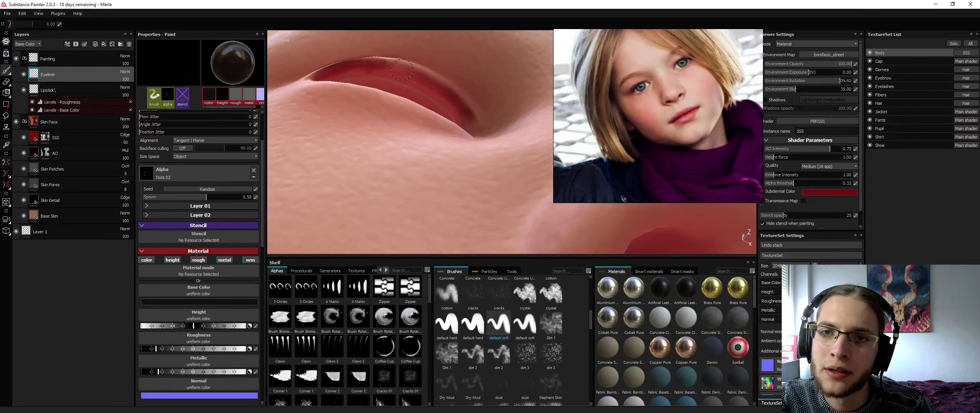
key("alt+q")
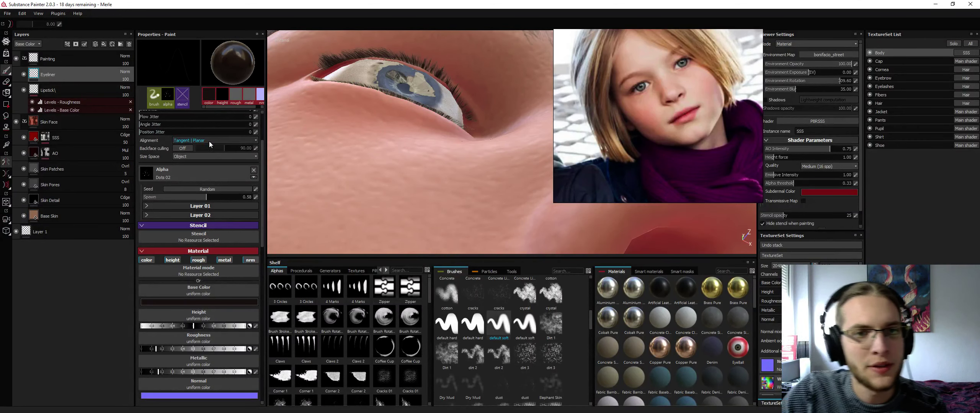
Set the brush's flow to 83 and check the outer upper lid with the body isolated
left_click_drag(261, 150, 262, 122)
left_click_drag(202, 134, 227, 134)
left_click_drag(367, 73, 341, 109, "alt")
middle_click_drag(341, 109, 333, 157, "alt")
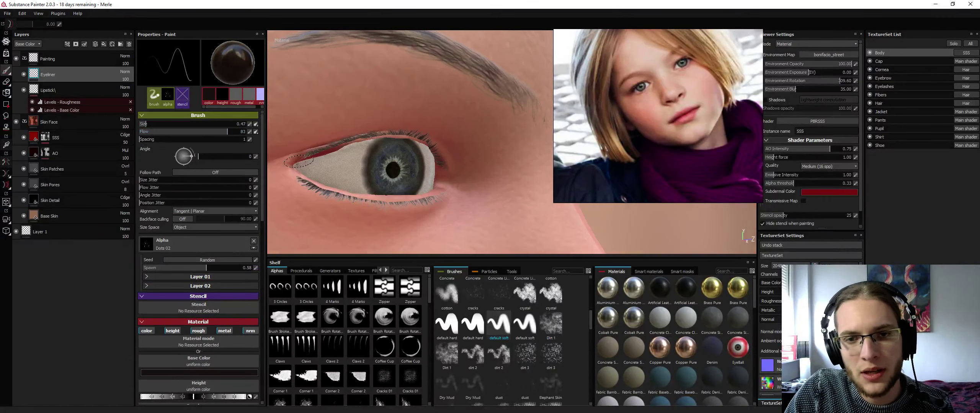
key("alt+q")
key("alt+q")
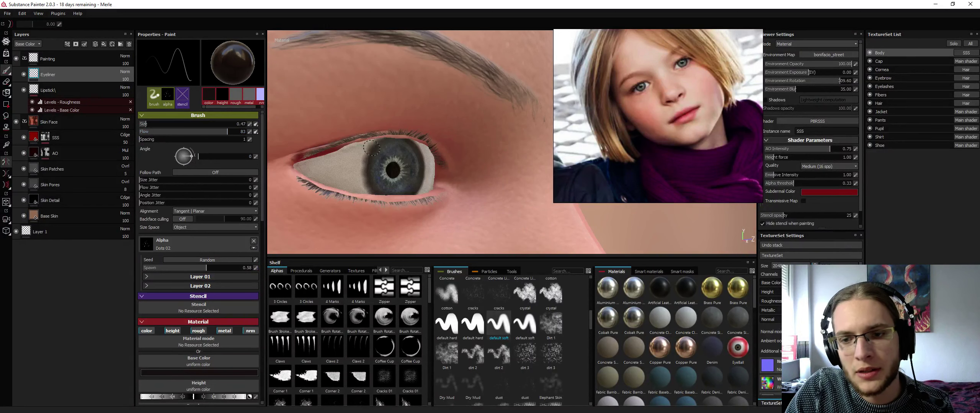
Try the default soft brush, switch to the default hard brush, and reduce its size to 0.47
left_click(499, 324)
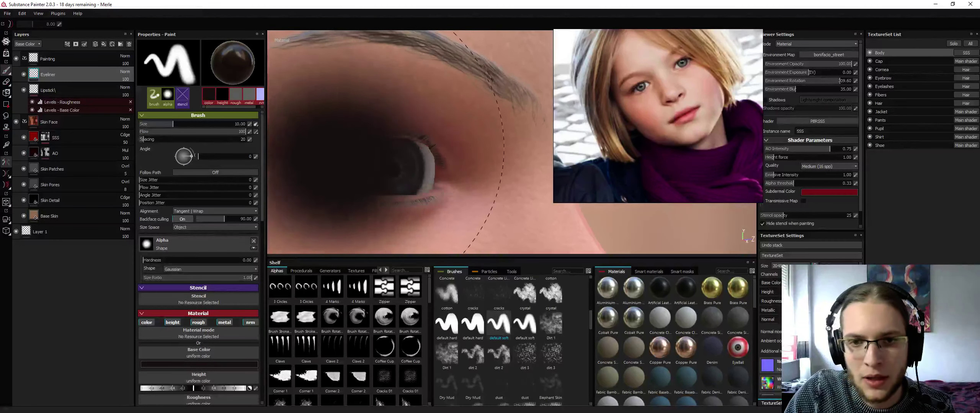
right_click_drag(338, 163, 340, 163, "ctrl")
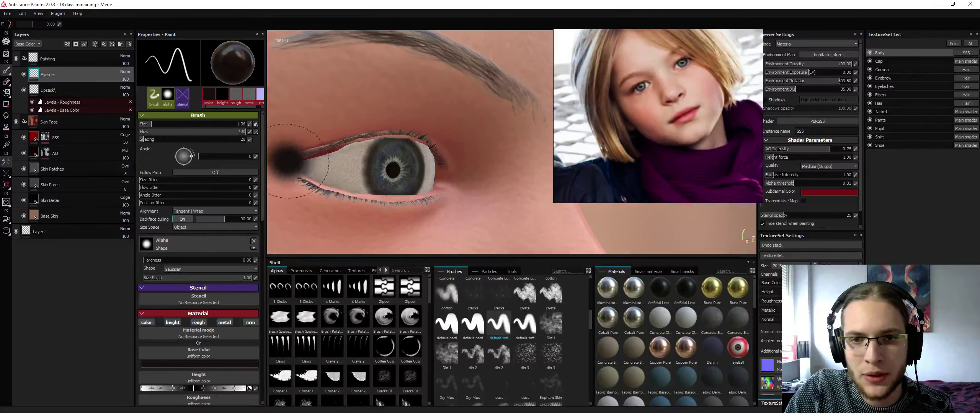
left_click(476, 332)
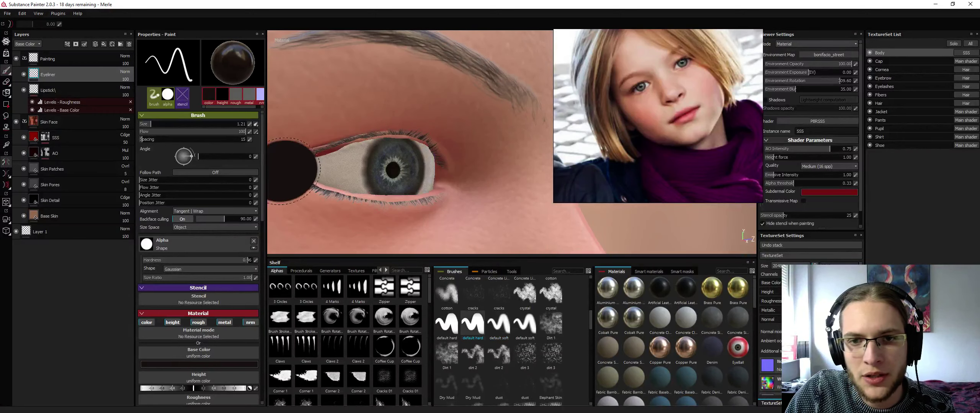
right_click_drag(325, 165, 309, 163, "ctrl")
Try painting eyeliner with the hard brush along the upper lid's rim, isolating the body and comparing it with the lashes
mouse_move(295, 163)
left_mouse_down()
mouse_move(341, 154)
mouse_move(320, 153)
left_mouse_up()
key("ctrl+z")
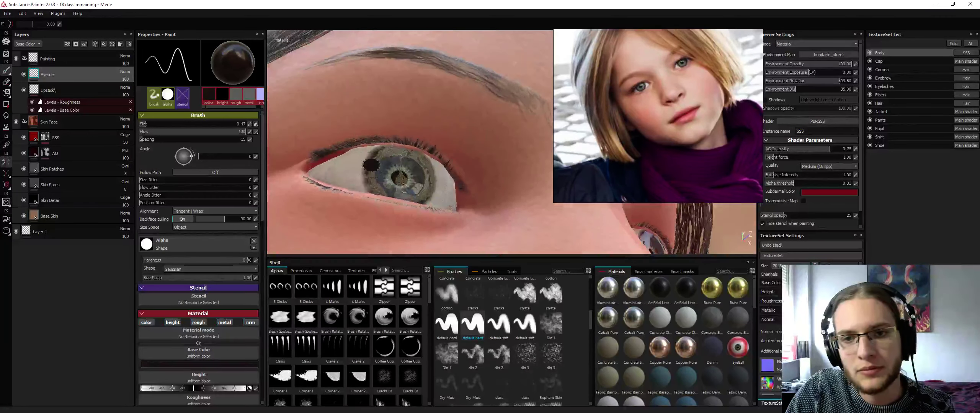
middle_click_drag(319, 153, 421, 146, "alt")
mouse_move(421, 146)
left_mouse_down("alt")
mouse_move(452, 144)
mouse_move(419, 147)
left_mouse_up("alt")
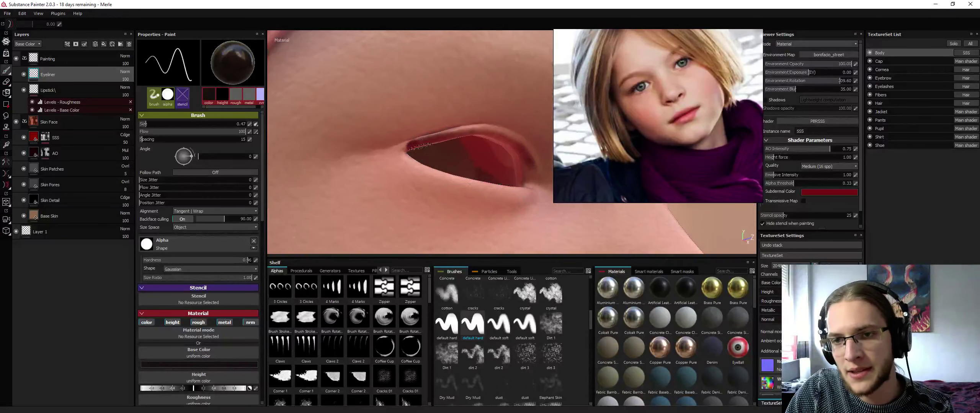
key("alt+q")
key("alt+q")
key("alt+q")
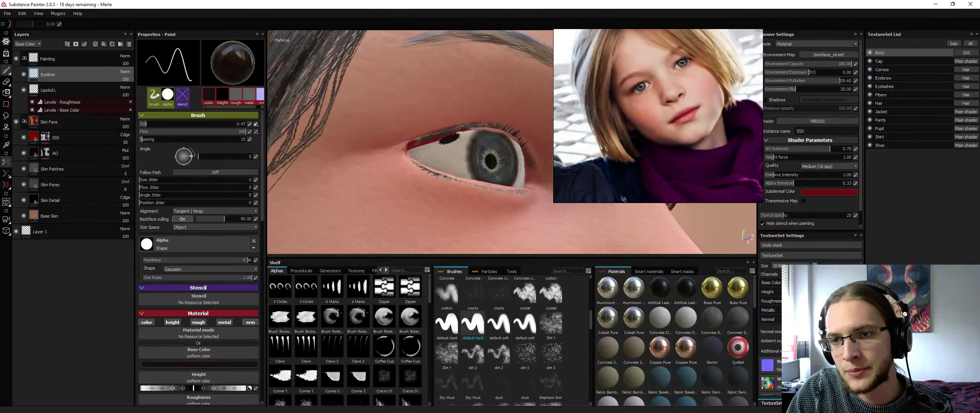
key("alt+q")
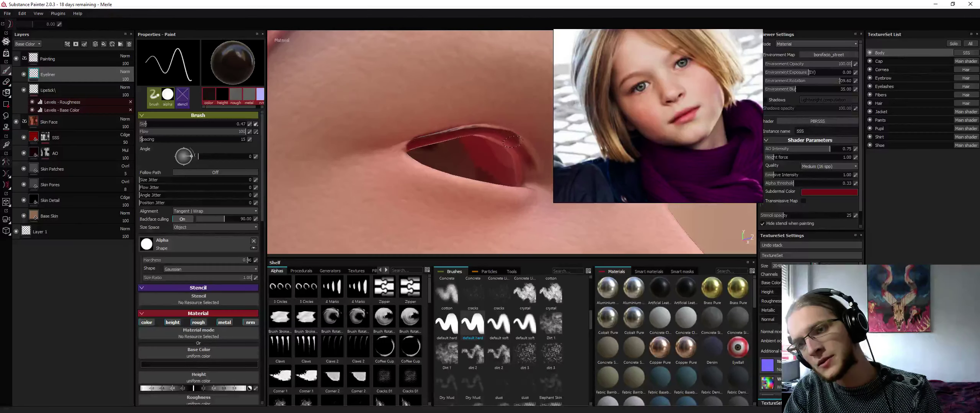
key("alt+q")
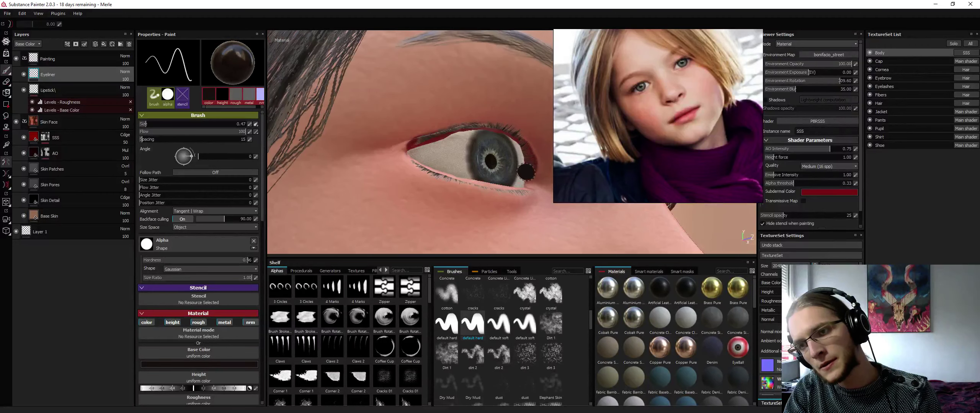
Examine the eyeliner from a distance on the whole face, from the front and the side
right_click_drag(529, 165, 333, 153, "alt")
left_click_drag(368, 158, 448, 165, "alt")
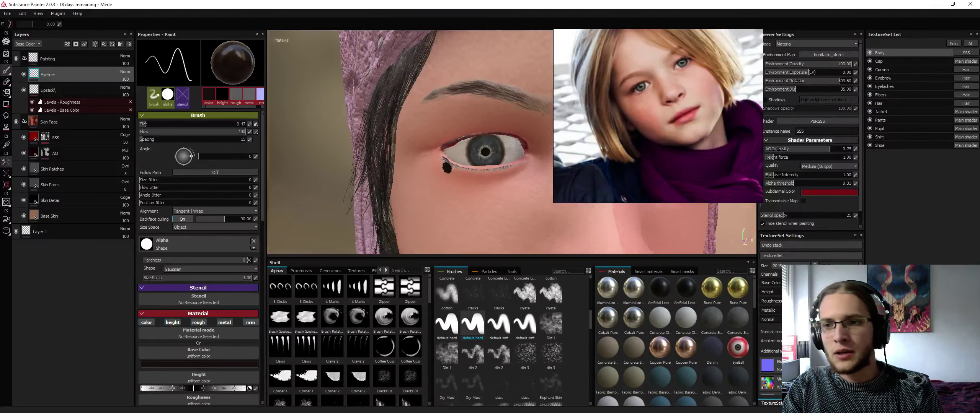
right_click_drag(512, 159, 319, 158, "alt")
left_click_drag(382, 147, 535, 126, "alt")
right_click_drag(536, 126, 578, 128, "alt")
middle_click_drag(476, 122, 530, 129, "alt")
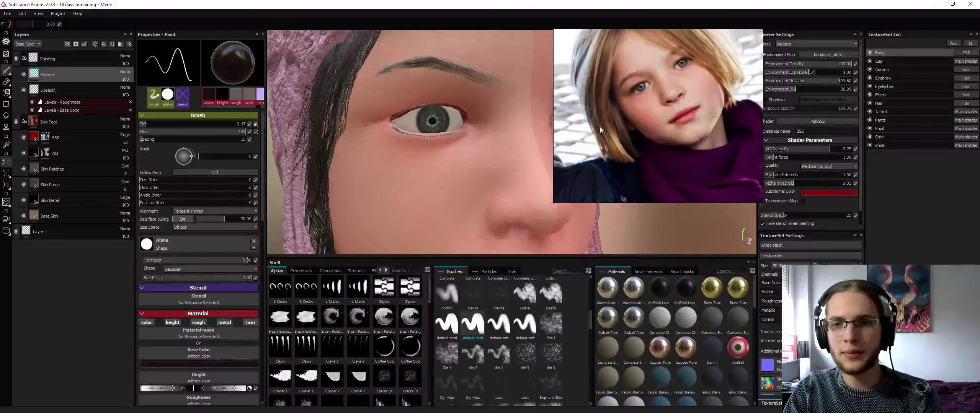
left_click_drag(438, 152, 360, 124, "alt")
Delete the Eyeliner layer and replace it with a new empty layer named Eyeliner above the lipstick layer
left_click(128, 44)
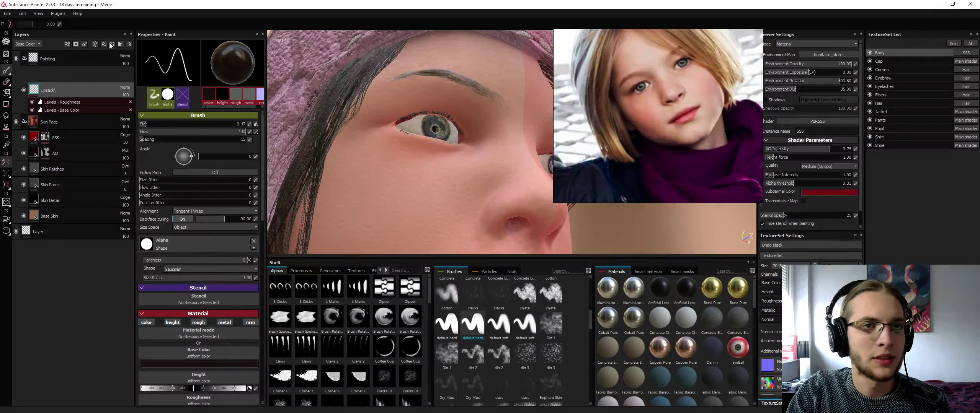
left_click(95, 45)
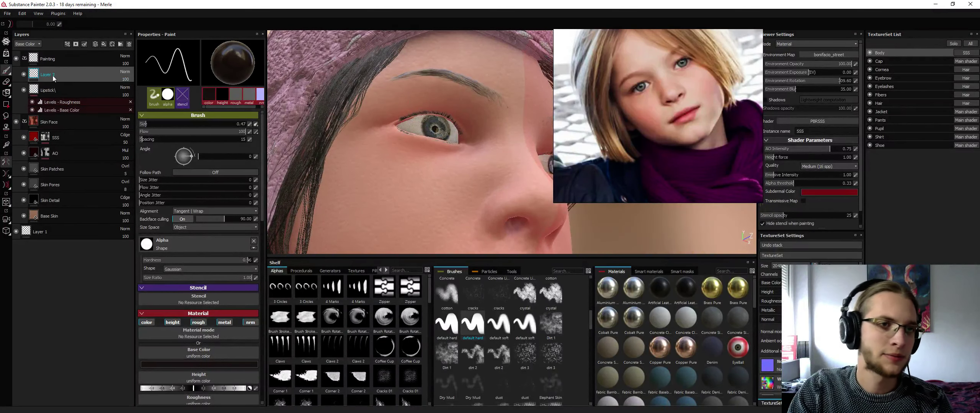
double_click(54, 75)
type("Eyel")
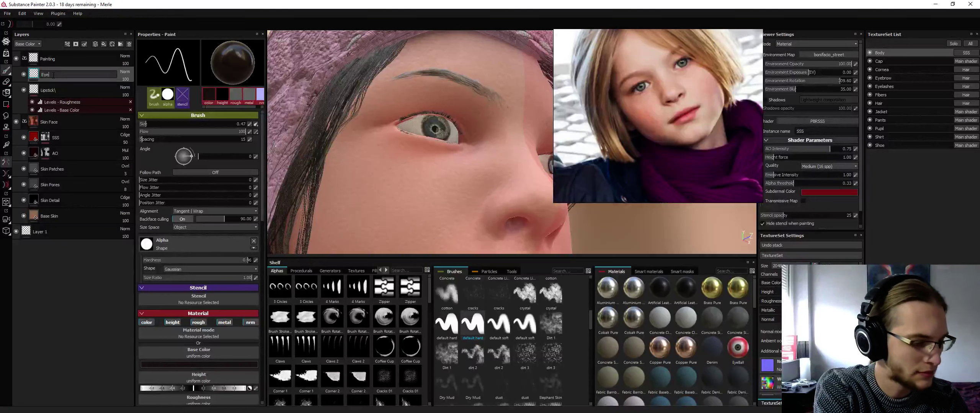
type("iner")
key("Return")
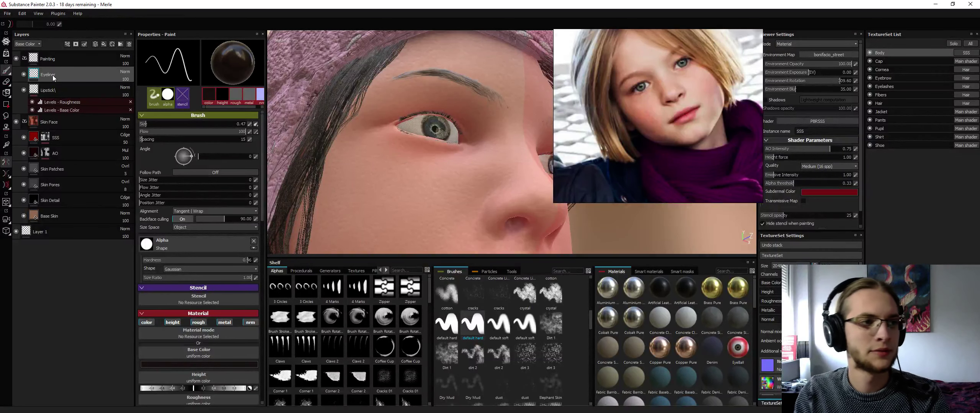
Paint a short eyeliner stroke at the inner corner of the upper lid and check it with the body isolated
left_click_drag(423, 124, 400, 169, "alt")
right_click_drag(400, 169, 455, 153, "alt")
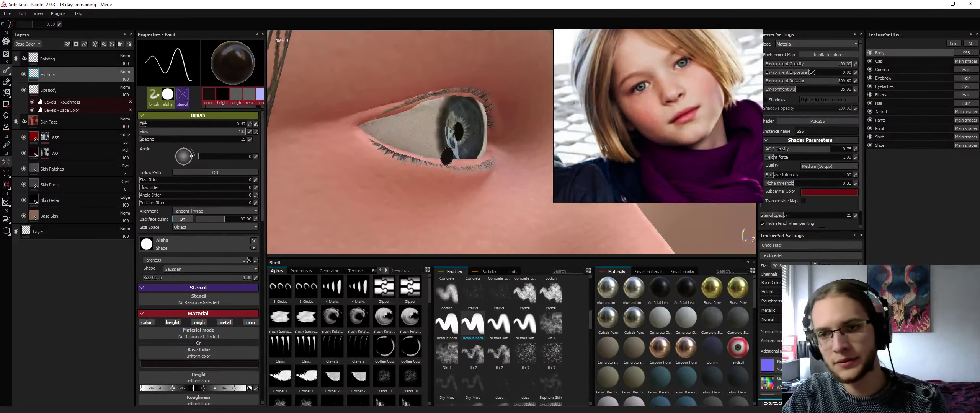
mouse_move(455, 153)
left_mouse_down("alt")
mouse_move(408, 103)
mouse_move(386, 112)
left_mouse_up("alt")
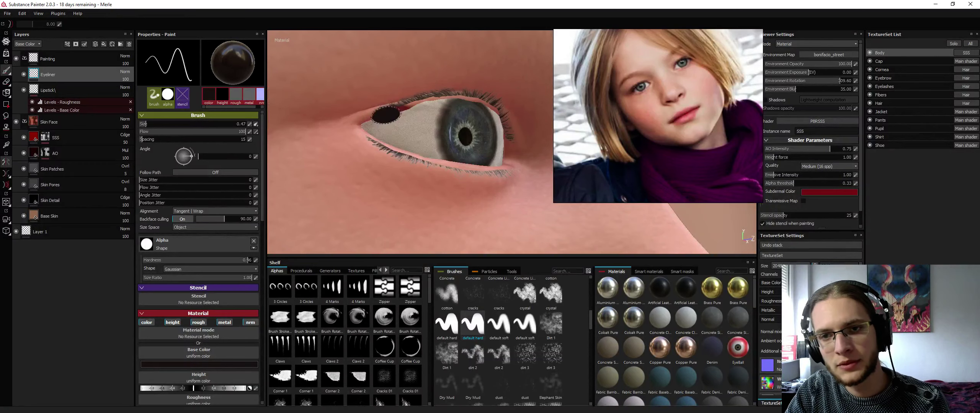
mouse_move(445, 101)
left_mouse_down("alt")
mouse_move(379, 113)
mouse_move(471, 115)
mouse_move(376, 83)
left_mouse_up("alt")
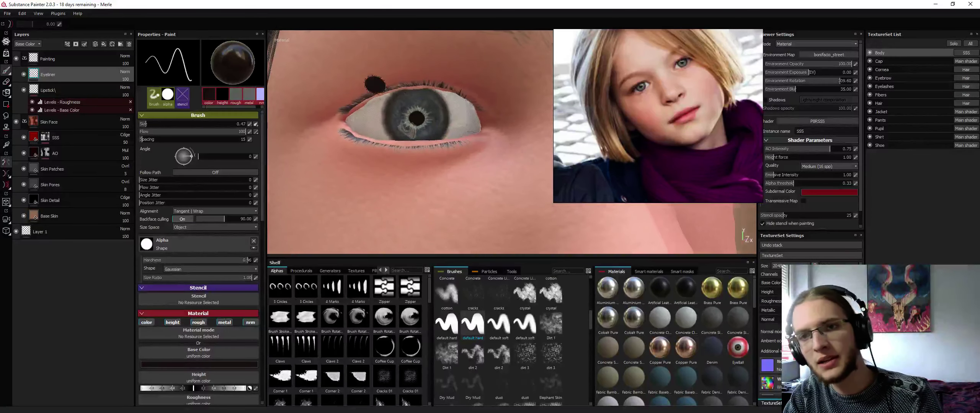
left_click_drag(476, 108, 479, 112)
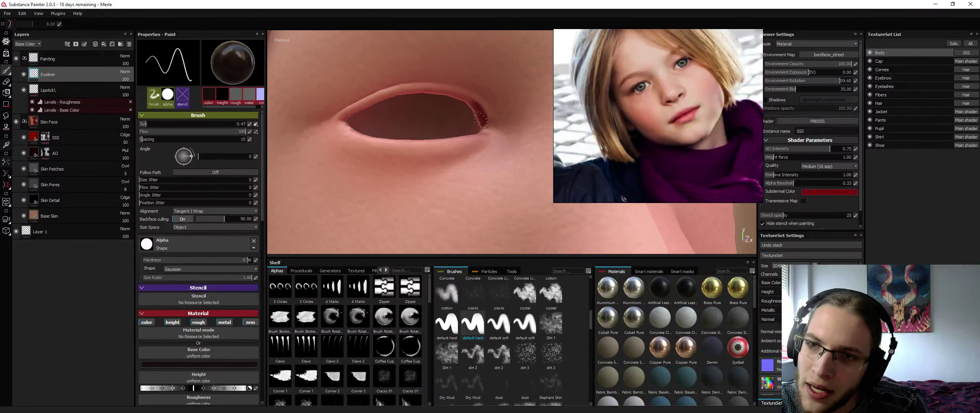
key("alt+q")
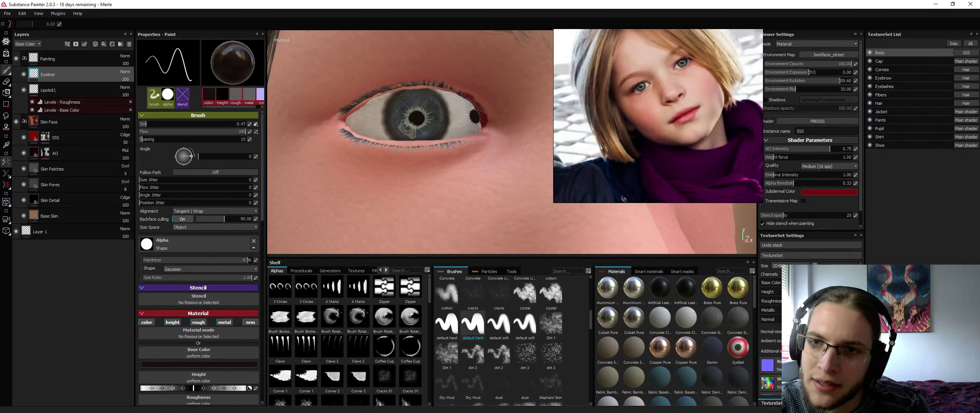
Make the hard brush smaller and maximize the 3D viewport, framing the eye from slightly below
left_click_drag(461, 97, 455, 79, "alt")
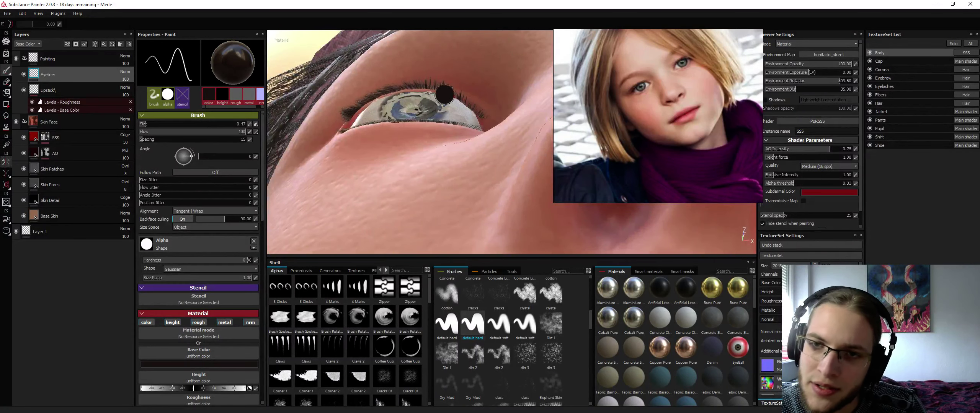
right_click_drag(439, 93, 426, 91, "ctrl")
left_click_drag(427, 91, 370, 96, "alt")
key("Tab")
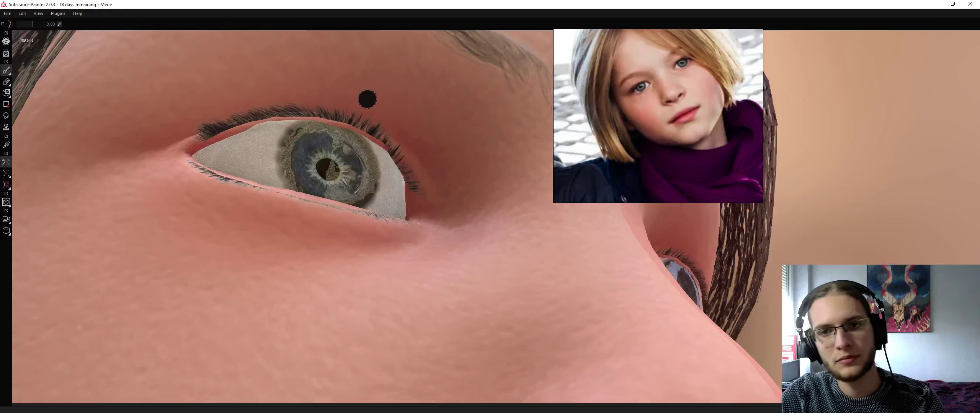
Paint eyeliner along the underside of the upper lid to the inner corner with the body isolated, and check it with the lashes
mouse_move(228, 134)
left_mouse_down()
mouse_move(197, 146)
mouse_move(300, 125)
mouse_move(360, 142)
left_mouse_up()
key("ctrl+z")
key("alt+q")
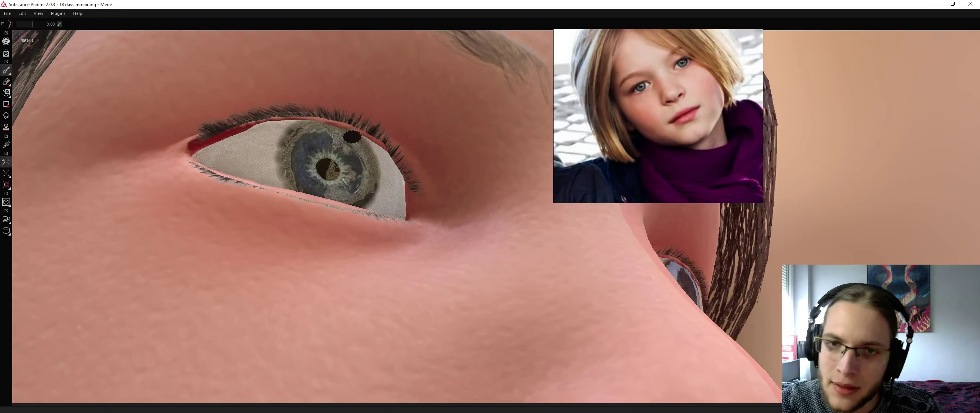
key("alt+q")
key("alt+q")
key("alt+q")
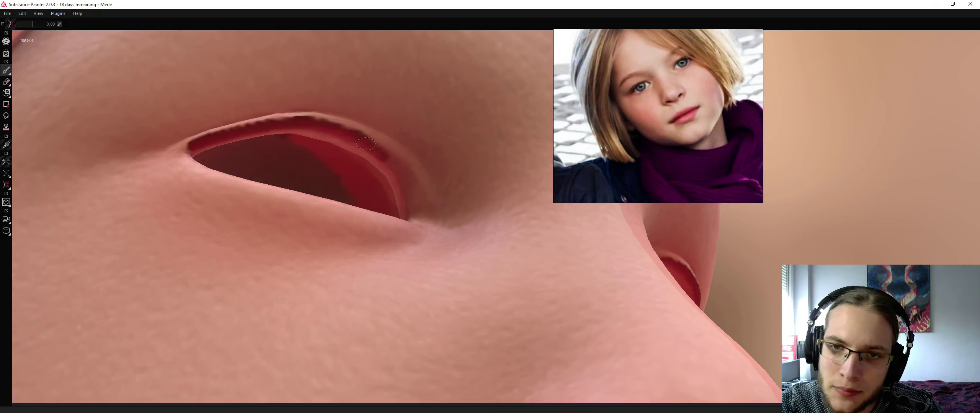
left_click_drag(386, 158, 405, 177)
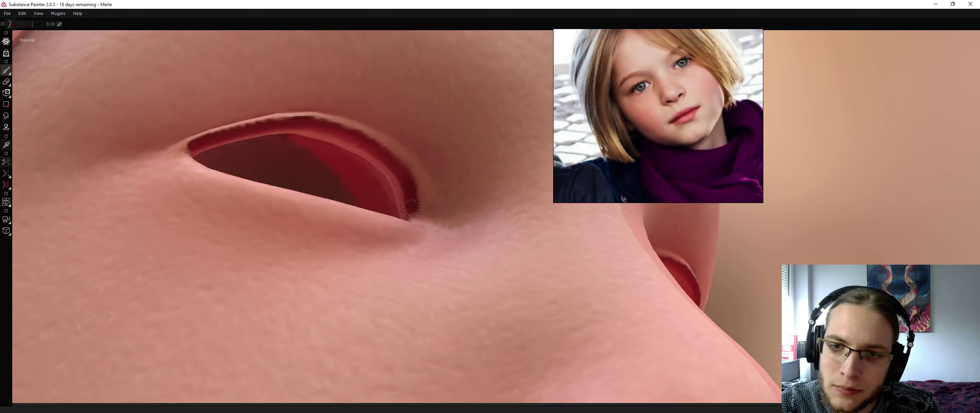
key("alt+q")
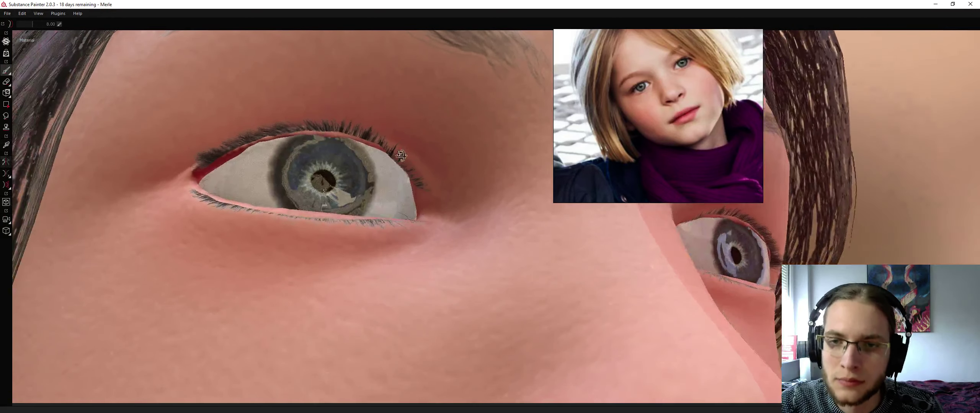
Extend the eyeliner along the underside of the upper lid down to the inner corner, alternating between isolated body and full lashes
key("alt+q")
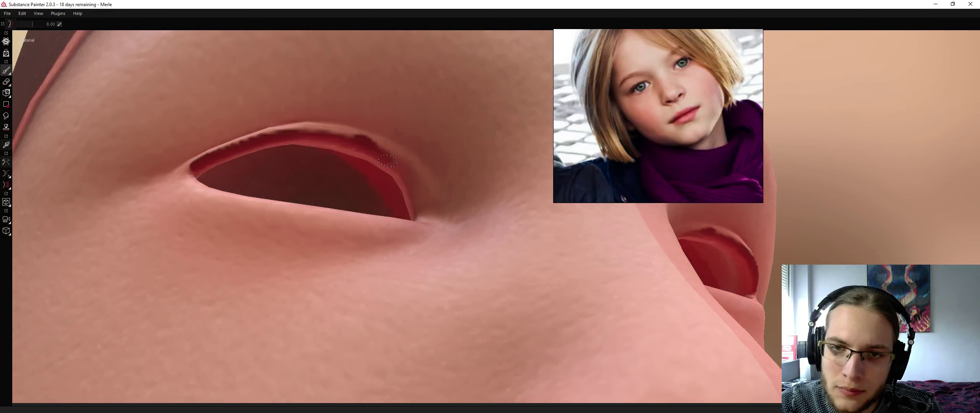
key("alt+q")
key("alt+q")
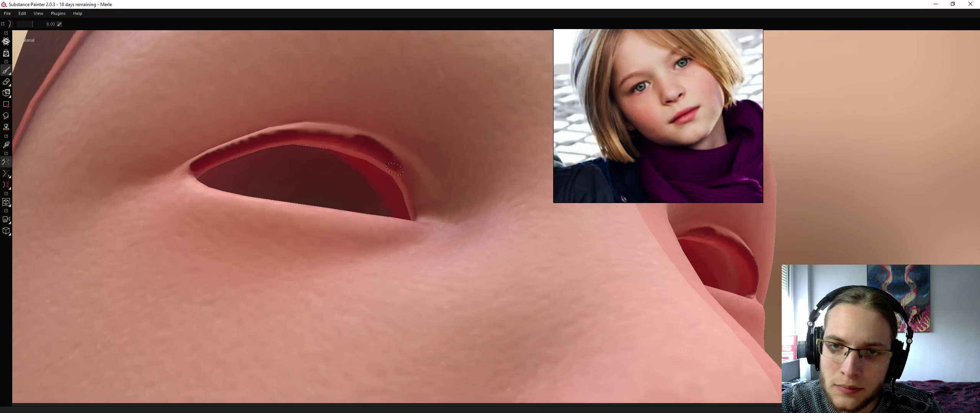
key("alt+q")
key("alt+q")
key("alt+q")
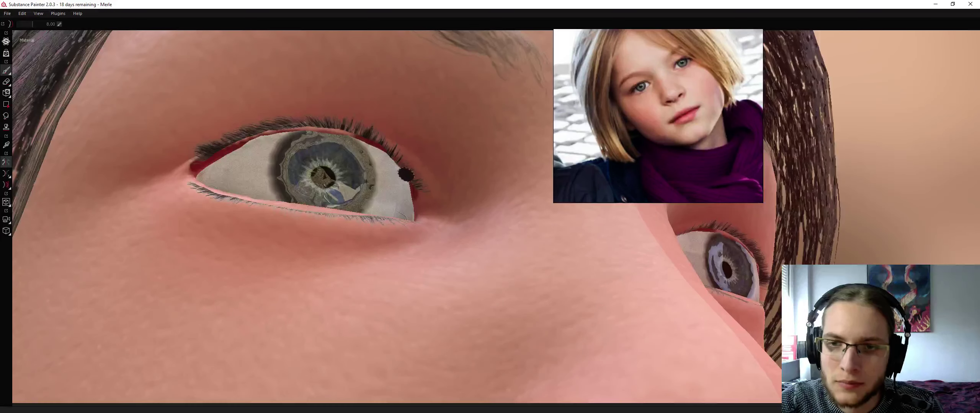
key("alt+q")
key("alt+q")
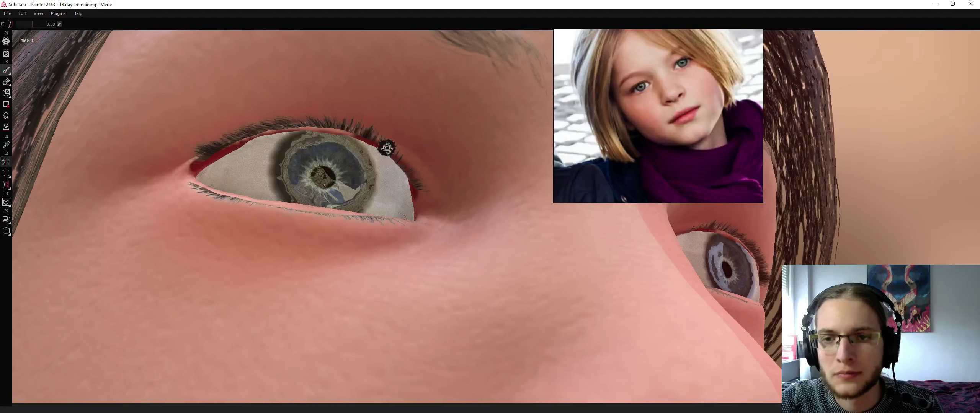
key("alt+q")
key("alt+q")
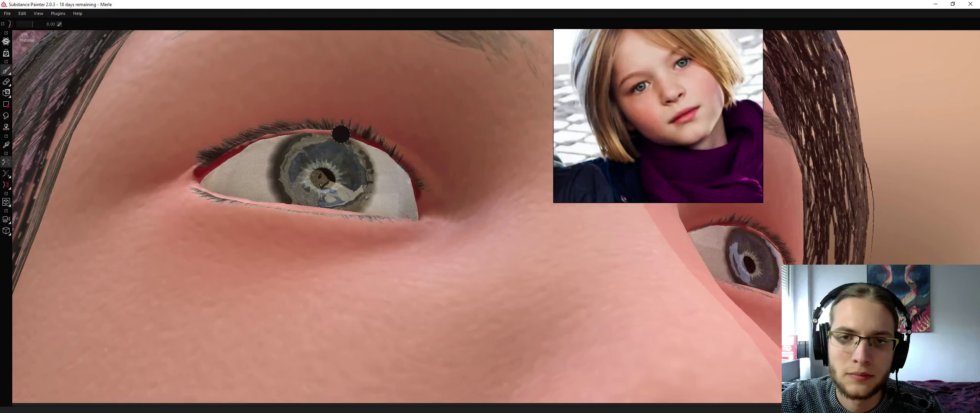
key("alt+q")
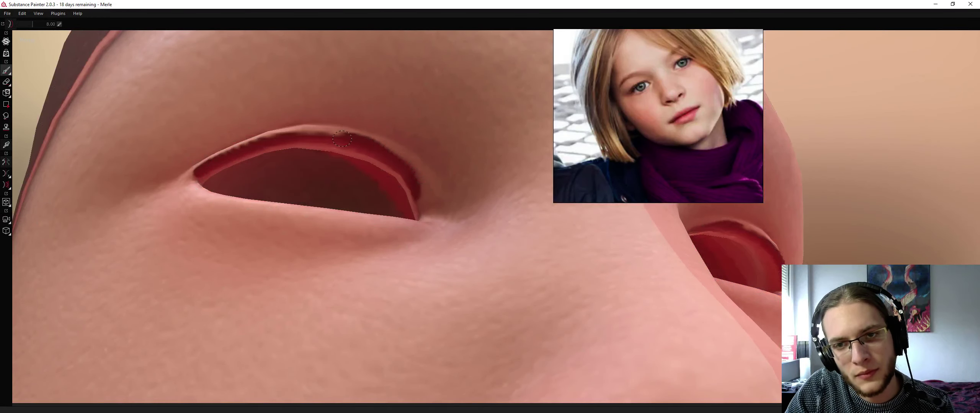
Touch up the eyeliner along the middle of the upper lid with the body isolated, and compare it with the lashes shown
left_click_drag(328, 170, 321, 162, "alt")
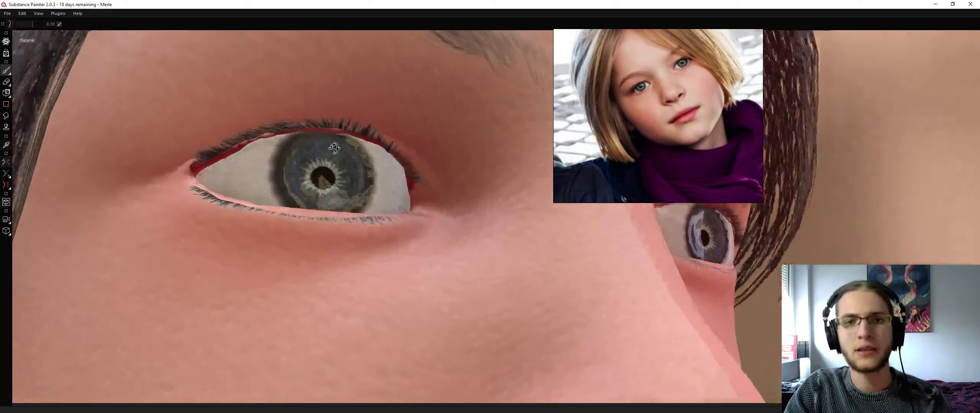
key("alt+q")
key("alt+q")
key("alt+q")
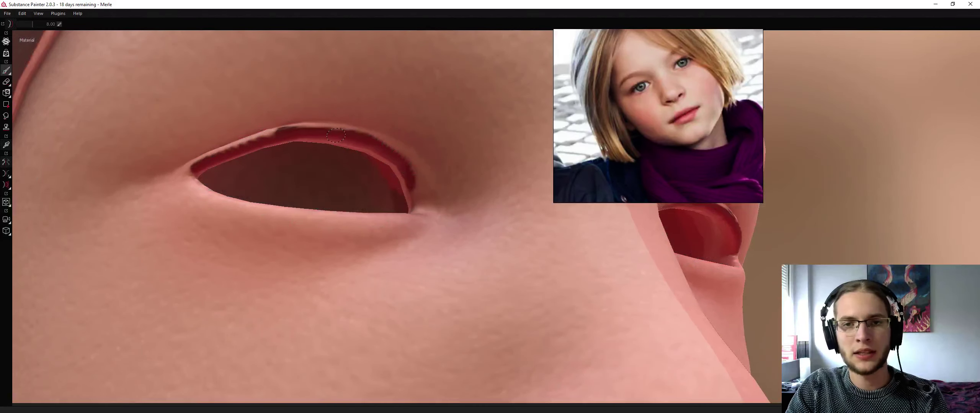
key("alt+q")
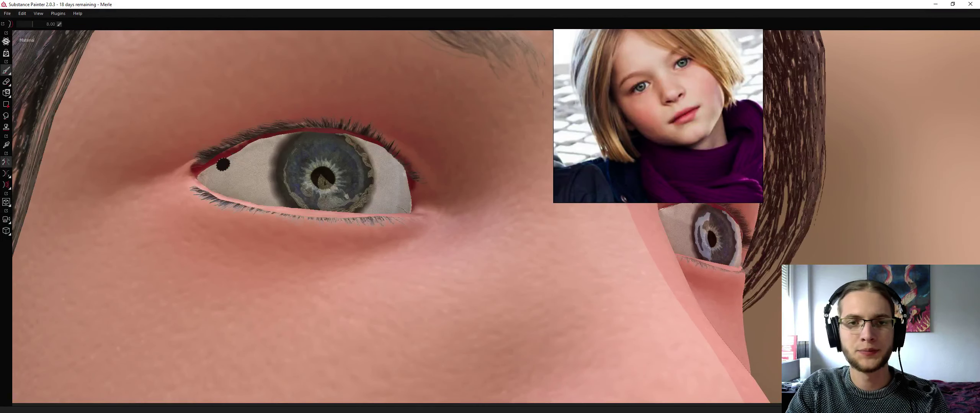
left_click_drag(234, 149, 249, 143, "alt")
key("alt+q")
key("alt+q")
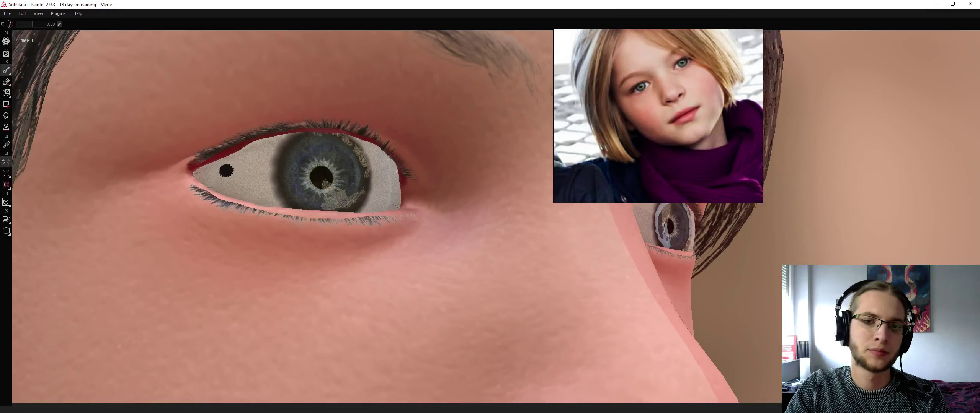
Examine the finished eyeliner on the whole face from several angles and distances
left_click_drag(225, 168, 251, 160, "alt")
right_click_drag(251, 160, 431, 134, "alt")
left_click_drag(430, 134, 434, 203, "alt")
right_click_drag(434, 202, 334, 244, "alt")
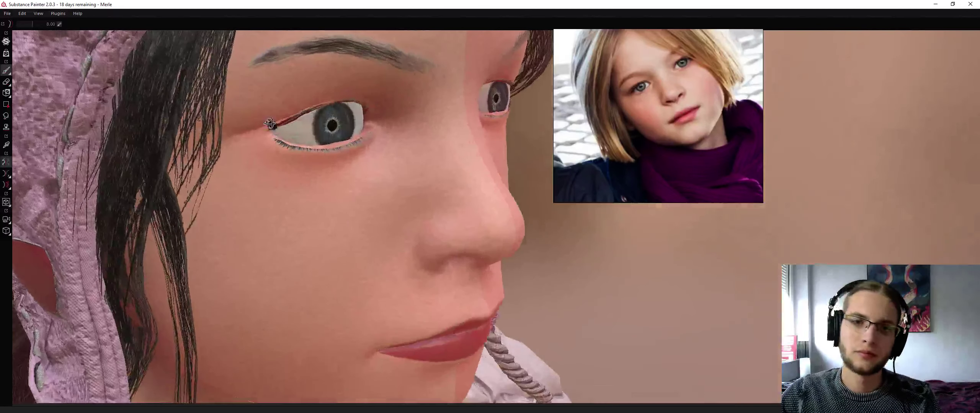
mouse_move(269, 123)
left_mouse_down("alt")
mouse_move(279, 152)
mouse_move(273, 137)
left_mouse_up("alt")
key("alt+q")
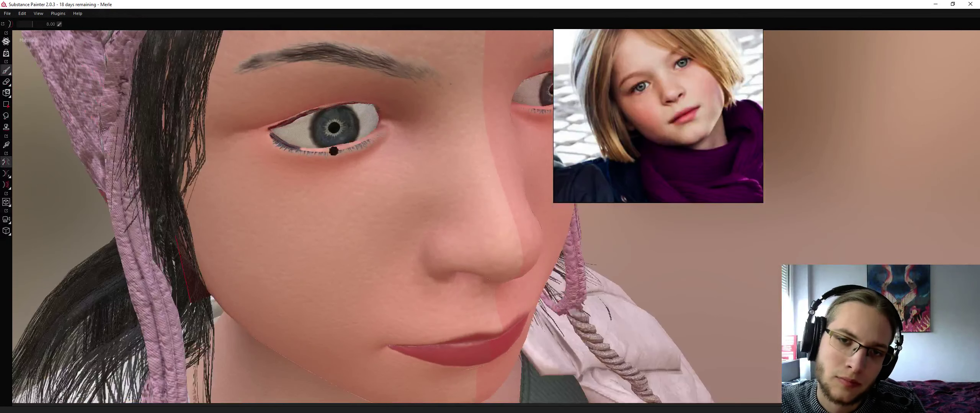
left_click_drag(337, 155, 394, 155, "alt")
right_click_drag(394, 155, 94, 171, "alt")
left_click_drag(93, 171, 378, 180, "alt")
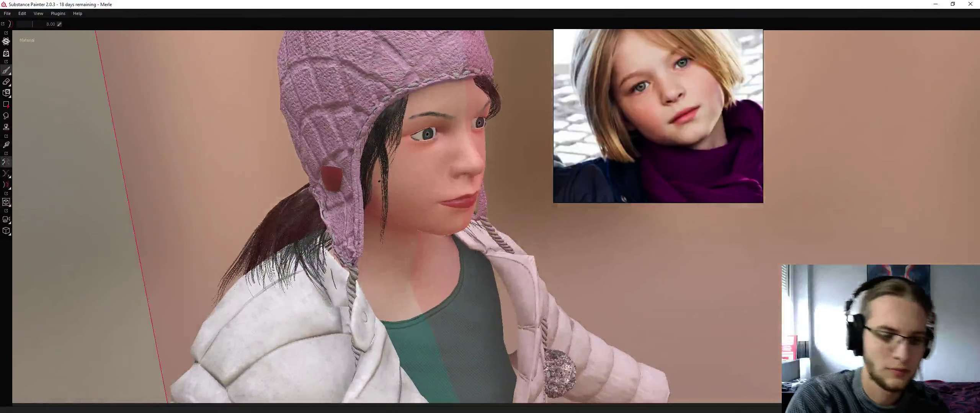
key("XF86AudioLowerVolume")
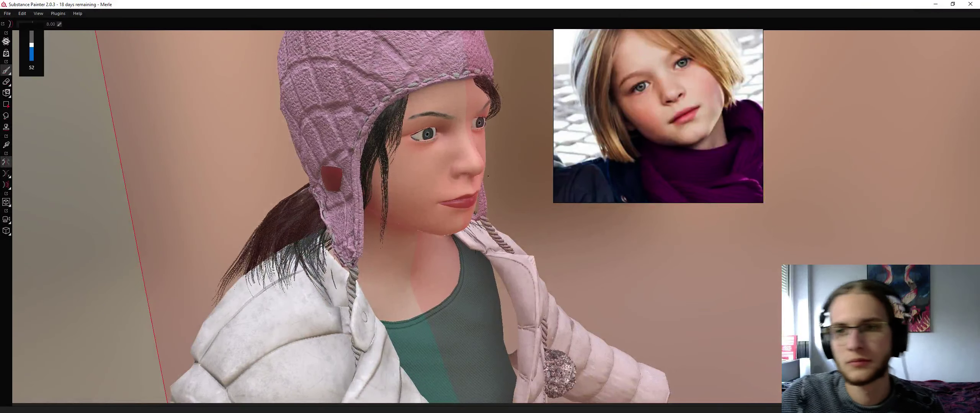
left_click_drag(378, 181, 440, 169, "alt")
scroll(446, 167, "up", 6)
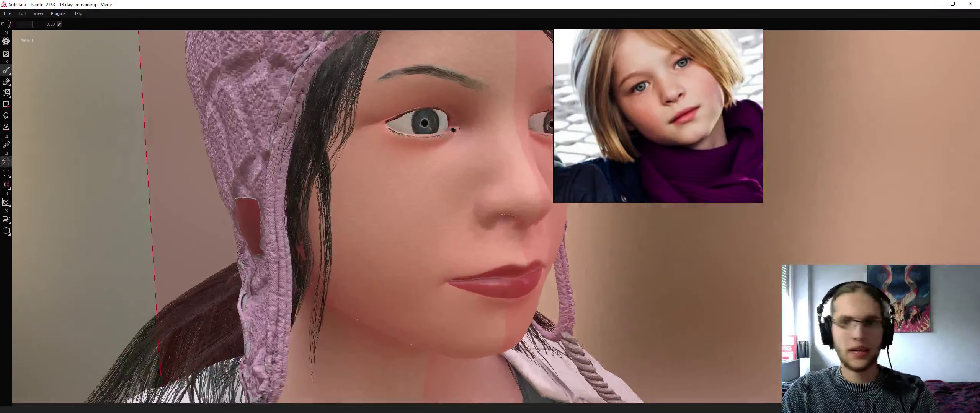
Bring back the full interface layout and name the layer below Eyeliner Lipstick
key("Tab")
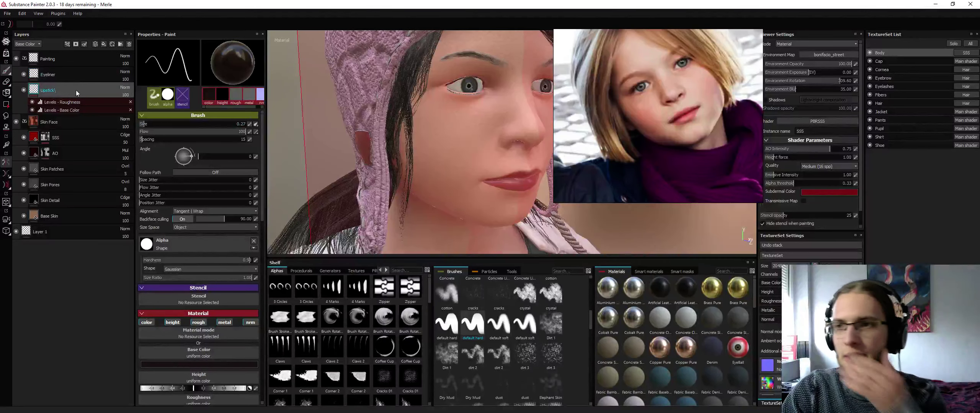
double_click(46, 90)
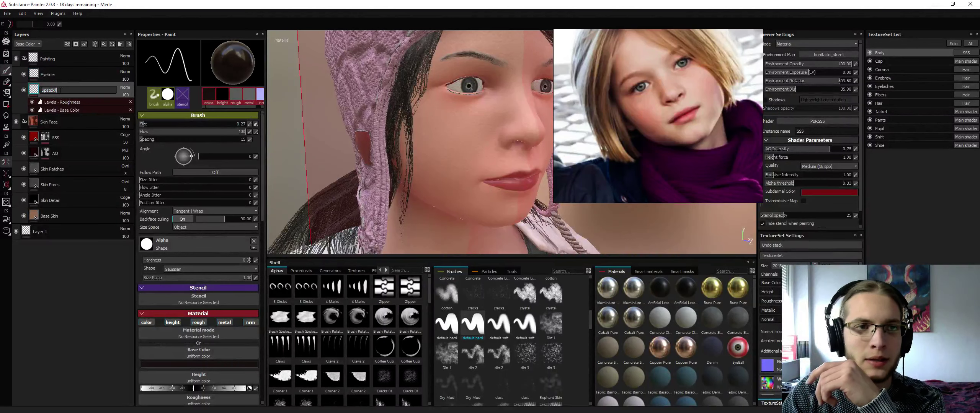
key("Return")
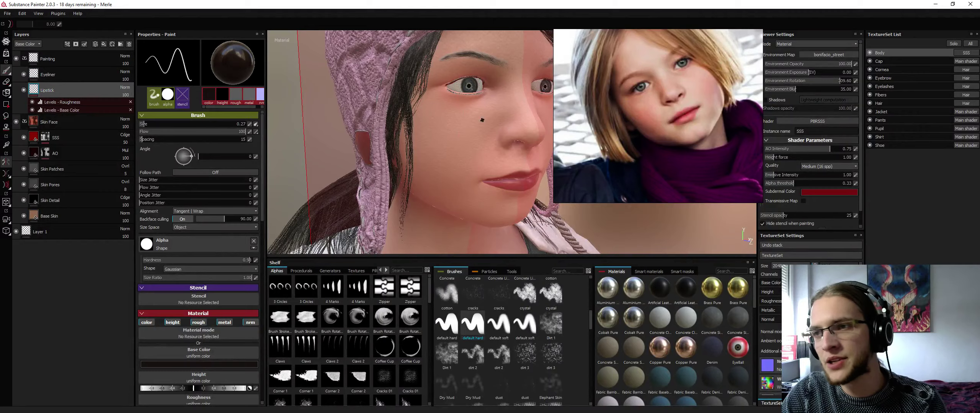
Set the brush's base color on the Lipstick layer to red with R 0.644, G 0.096, B 0.096
scroll(482, 119, "up", 5)
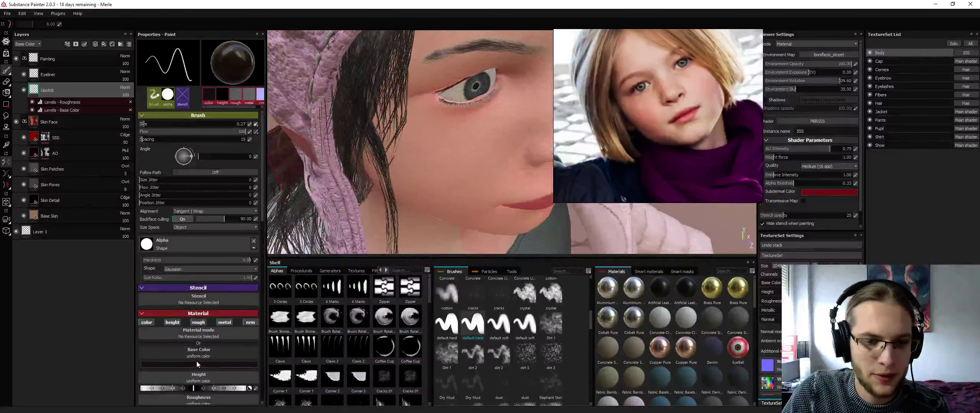
left_click(197, 364)
left_click_drag(195, 298, 197, 282)
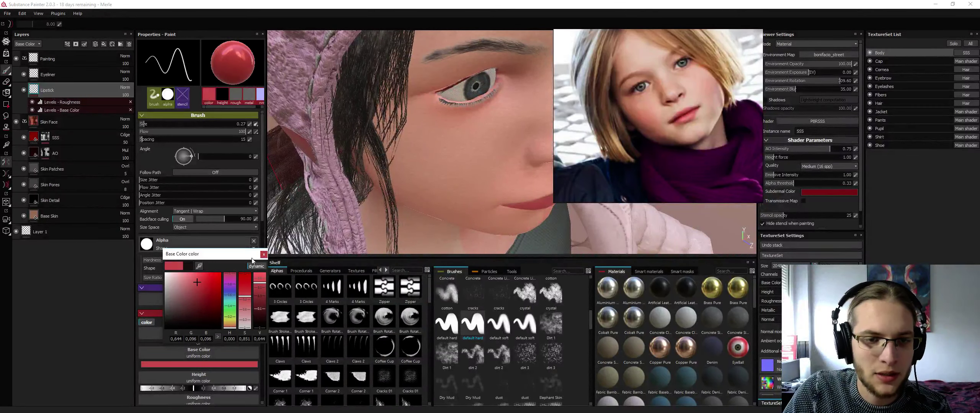
left_click(264, 254)
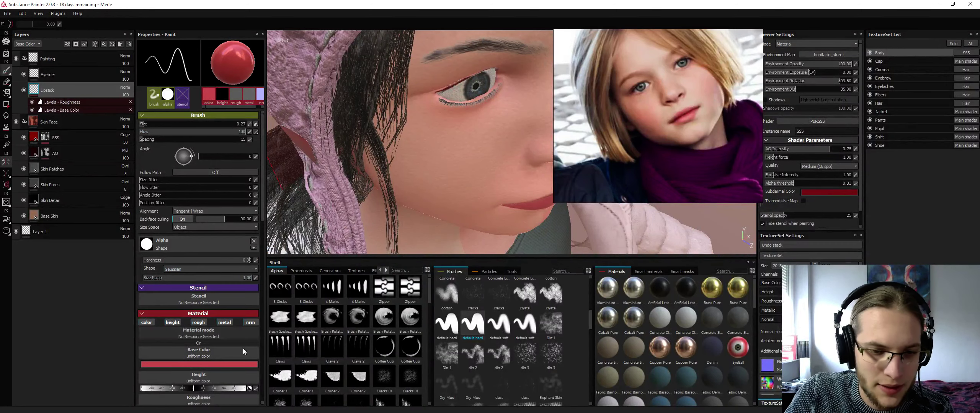
Raise the brush material's roughness slightly and frame the eye in close-up
scroll(259, 200, "down", 3)
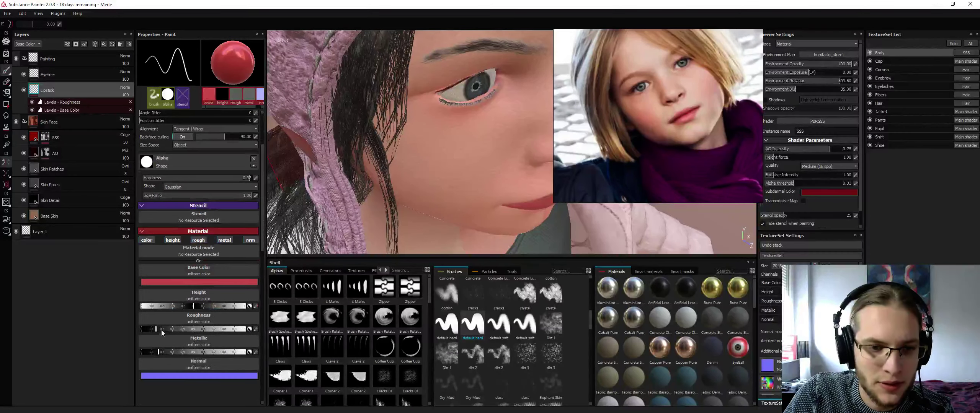
left_click_drag(161, 330, 175, 330)
left_click_drag(432, 169, 444, 147, "alt")
middle_click_drag(443, 127, 444, 168, "alt")
right_click_drag(440, 153, 477, 134, "alt")
left_click_drag(171, 329, 167, 330)
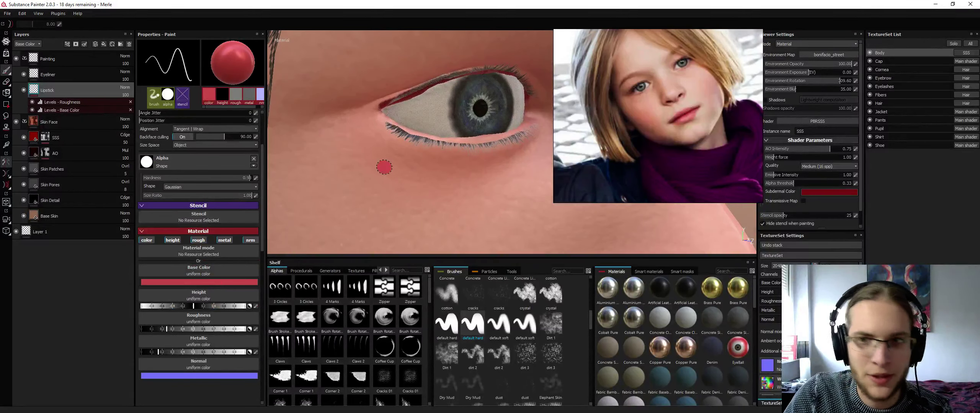
Paint red along the lower lid's rim from the inner corner to the middle, and check it with the body isolated
mouse_move(382, 166)
left_mouse_down("alt")
mouse_move(470, 140)
mouse_move(472, 89)
left_mouse_up("alt")
left_click(471, 87)
key("alt+q")
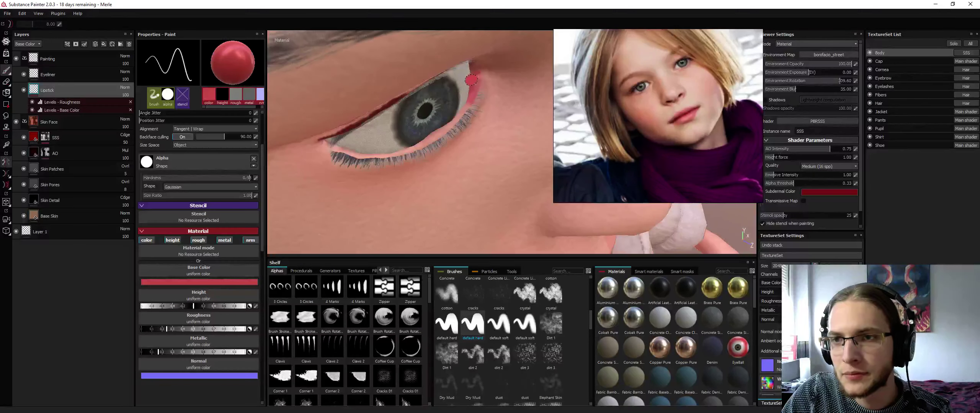
key("alt+q")
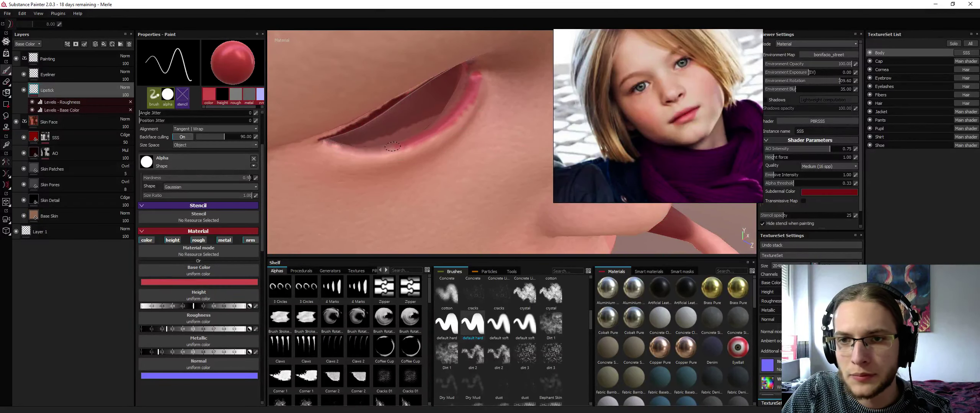
key("alt+q")
Continue the red along the lower lid's rim to the outer corner, checking it with and without the eyeball and lashes
left_click(351, 158)
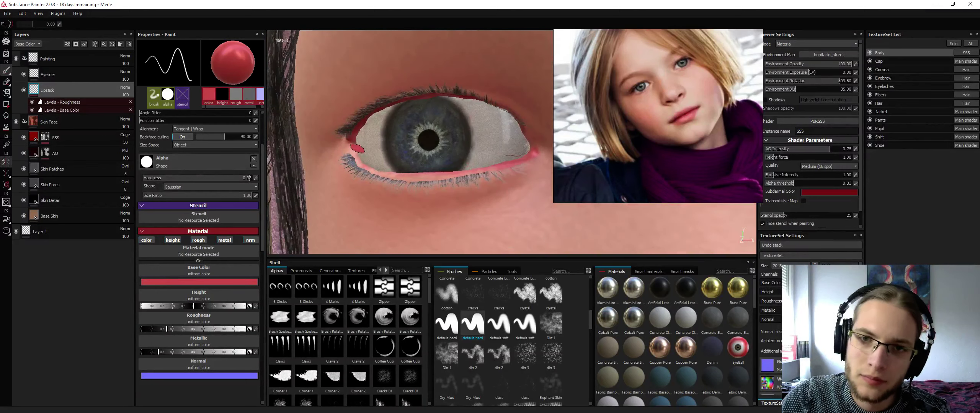
key("alt+q")
key("alt+q")
left_click_drag(358, 146, 403, 184, "alt")
key("alt+q")
key("alt+q")
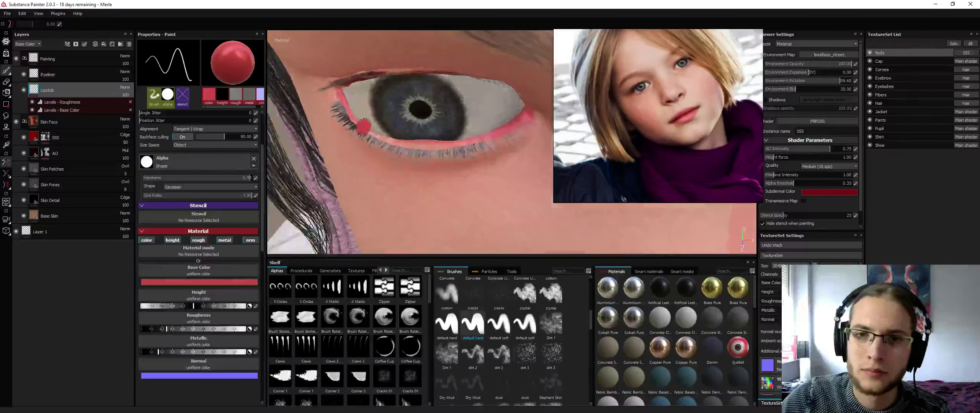
Fill in the red line along the outer half of the lower lid's rim with the body isolated, and compare it with the lashes
key("alt+q")
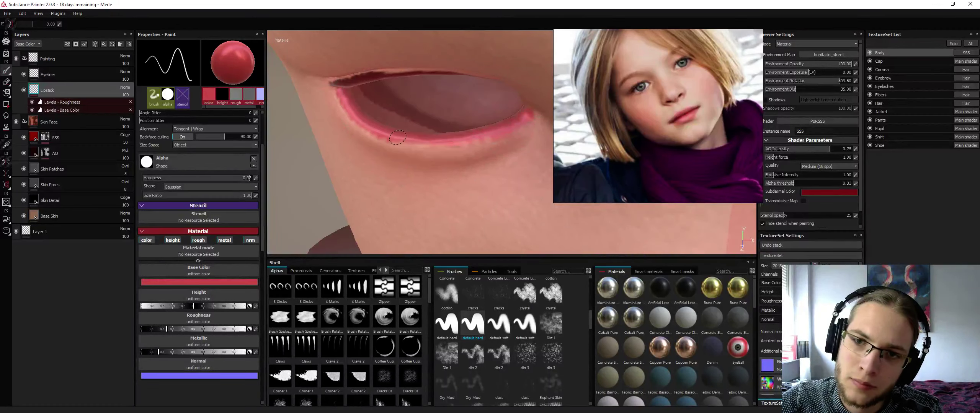
left_click(397, 137)
key("alt+q")
key("alt+q")
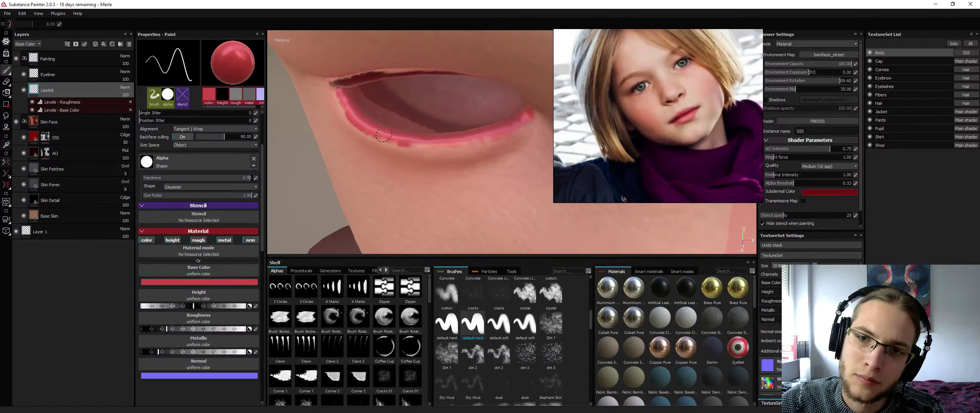
key("alt+q")
left_click_drag(384, 134, 449, 123, "alt")
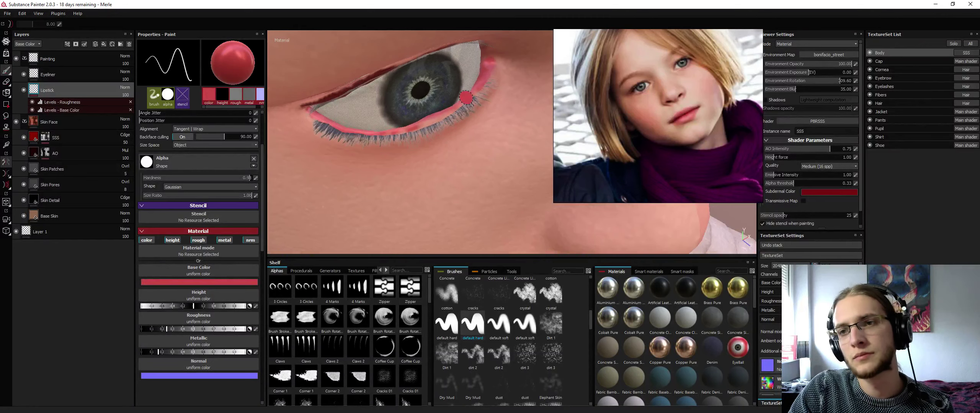
key("alt+q")
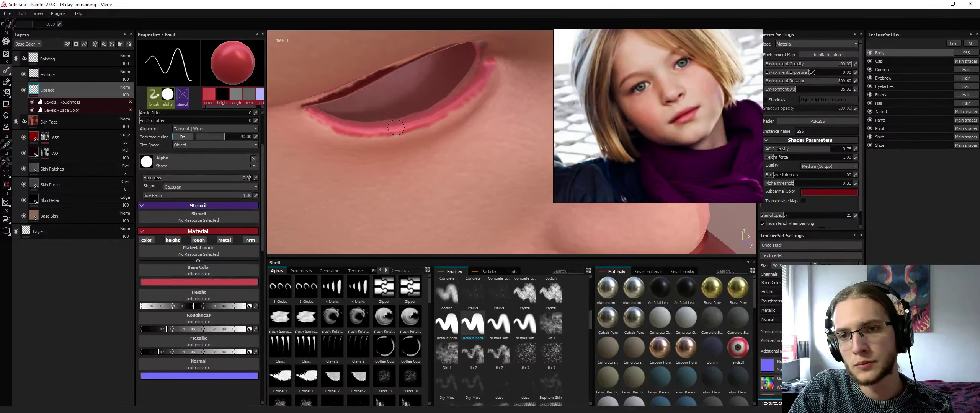
key("alt+q")
Set the base color to a darker red with R 0.479, G 0.042, B 0.042 and paint over the inner half of the lower lid's rim
right_click_drag(486, 126, 459, 119, "alt")
left_click_drag(459, 119, 484, 112, "alt")
middle_click_drag(484, 112, 402, 142, "alt")
right_click_drag(402, 142, 391, 134, "alt")
mouse_move(390, 134)
left_mouse_down("alt")
mouse_move(377, 114)
mouse_move(389, 142)
mouse_move(400, 139)
left_mouse_up("alt")
right_click_drag(387, 111, 405, 114, "alt")
scroll(404, 115, "up", 5)
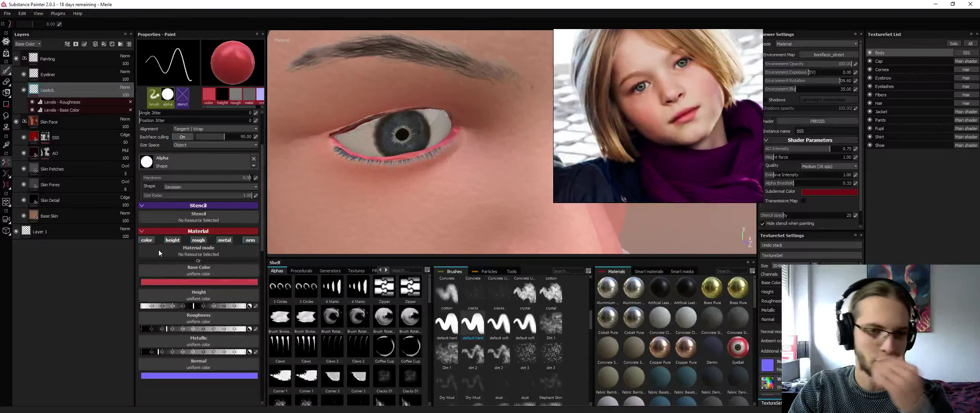
left_click(176, 280)
left_click_drag(199, 279, 202, 288)
left_click(459, 137)
left_click_drag(459, 137, 444, 141)
left_click_drag(452, 139, 434, 145)
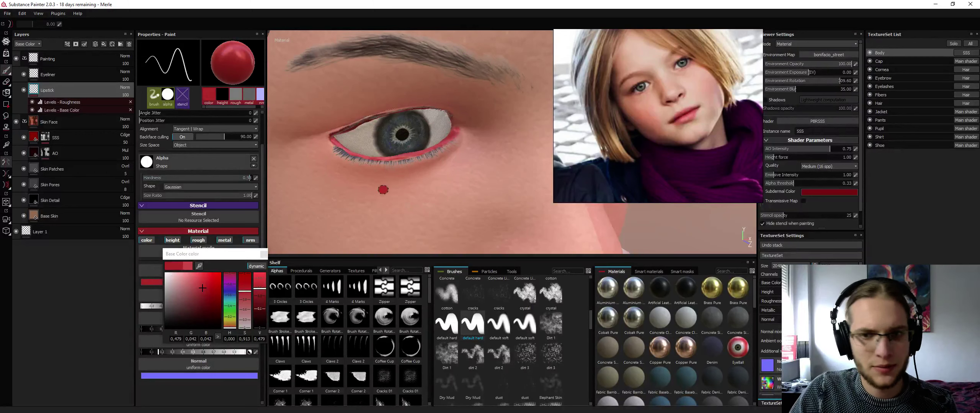
Sample the skin tone below the eye as the base color, with R 0.644, G 0.292, B 0.202
left_click_drag(200, 267, 426, 173)
key("ctrl+z")
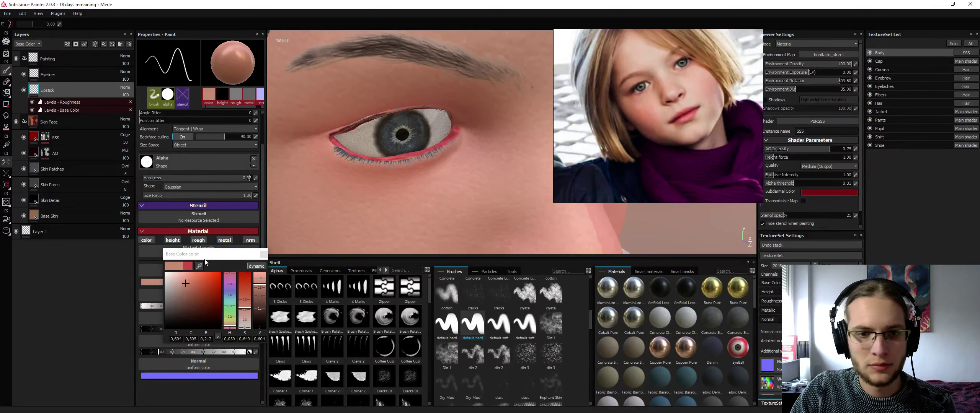
left_click_drag(199, 266, 386, 168)
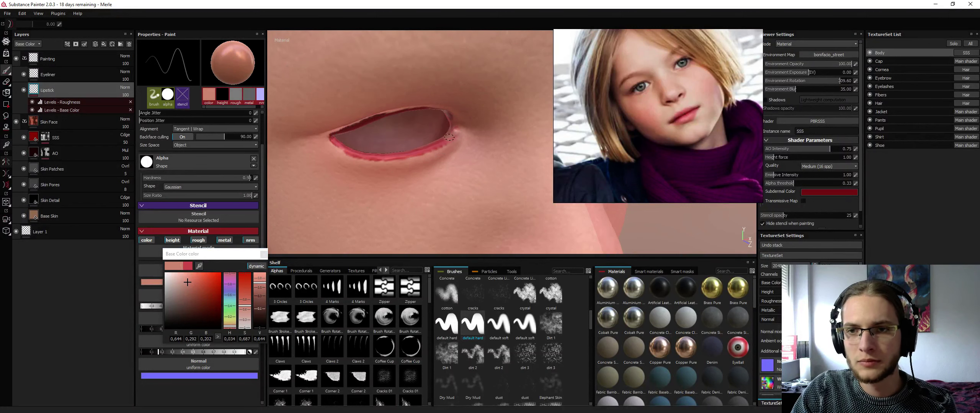
Lower the brush flow to 6 and paint the skin tone over the lower lid's rim near the outer corner
scroll(262, 160, "up", 3)
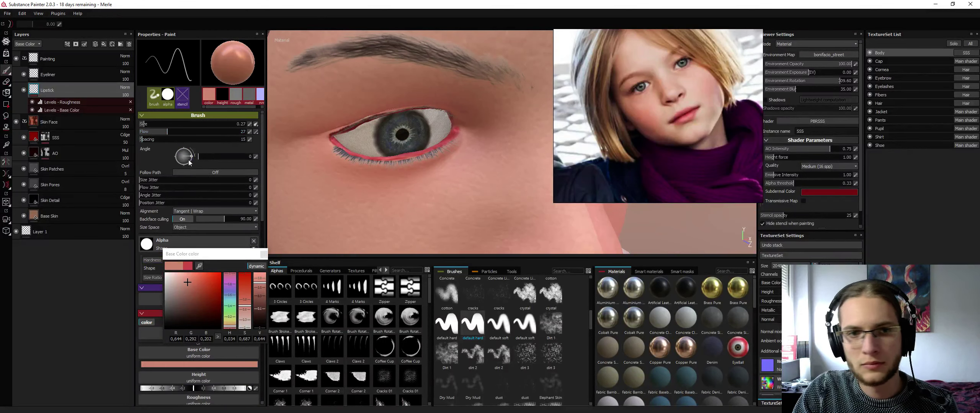
left_click(147, 134)
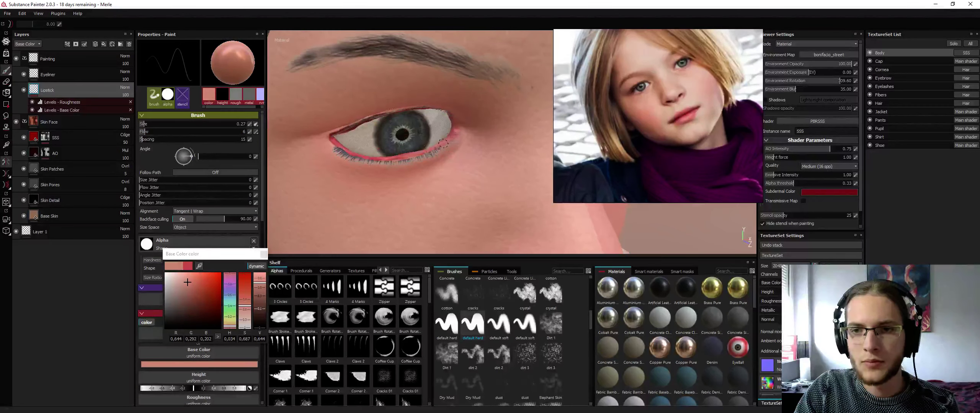
left_click_drag(345, 148, 336, 141)
Examine the painted eyelid rims from several angles and distances, with the rest of the face in view
left_click_drag(394, 133, 408, 124, "alt")
right_click_drag(408, 124, 356, 138, "alt")
left_click_drag(356, 138, 400, 151, "alt")
left_click_drag(428, 126, 461, 151, "alt")
right_click_drag(461, 152, 580, 117, "alt")
left_click_drag(580, 117, 439, 168, "alt")
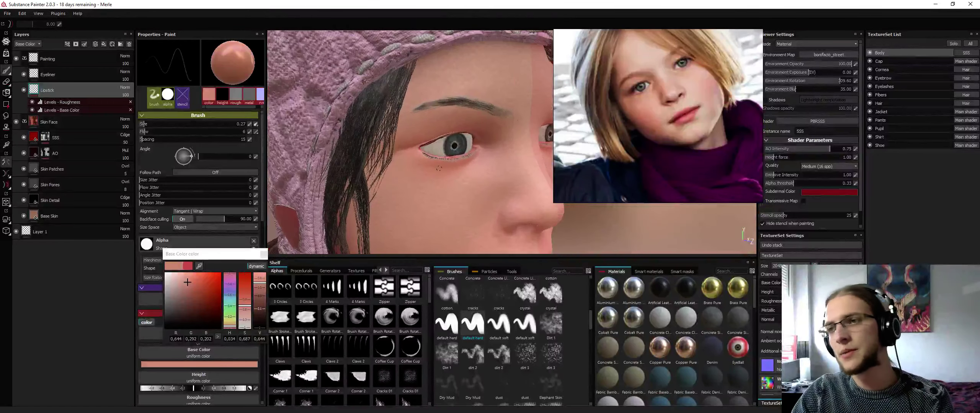
left_click_drag(461, 144, 440, 147, "alt")
right_click_drag(440, 147, 478, 134, "alt")
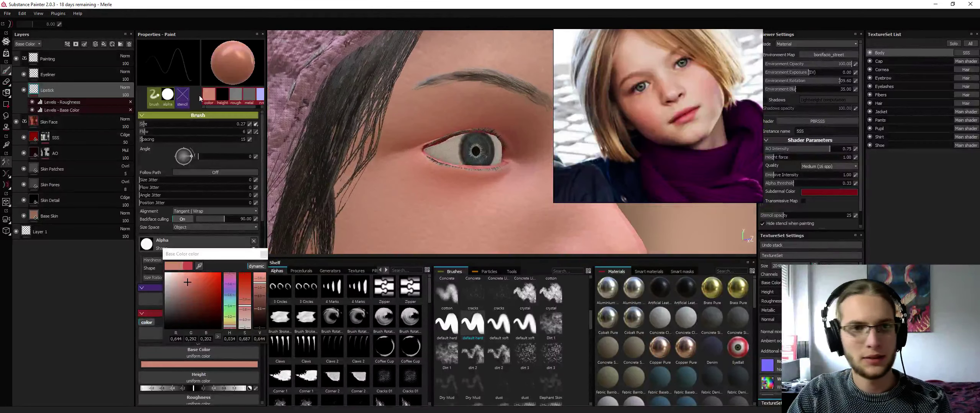
Select the Eyeliner layer, move the color picker clear of the brush properties, and choose a soft Sharpie brush
left_click(67, 75)
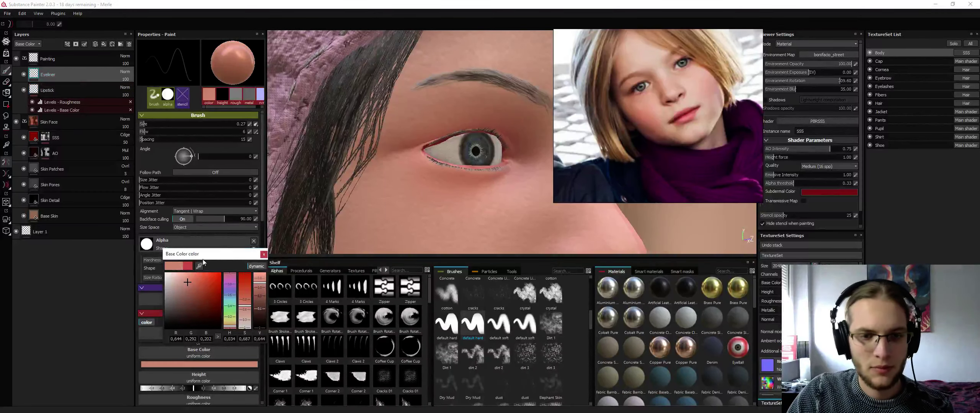
left_click_drag(202, 254, 132, 238)
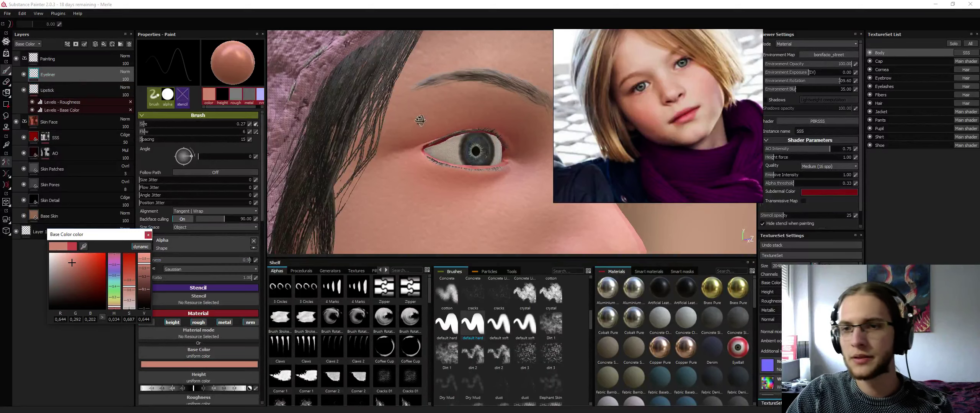
mouse_move(420, 120)
left_mouse_down("alt")
mouse_move(443, 144)
mouse_move(402, 157)
left_mouse_up("alt")
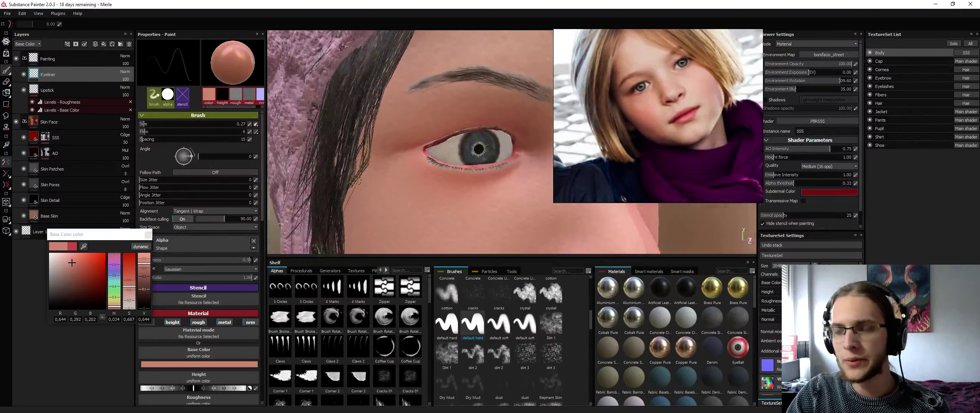
left_click_drag(465, 175, 363, 181, "alt")
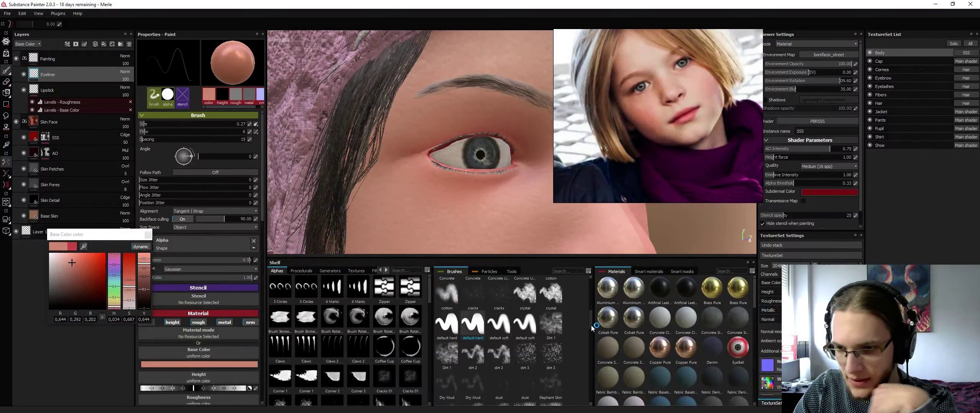
left_click_drag(591, 329, 570, 393)
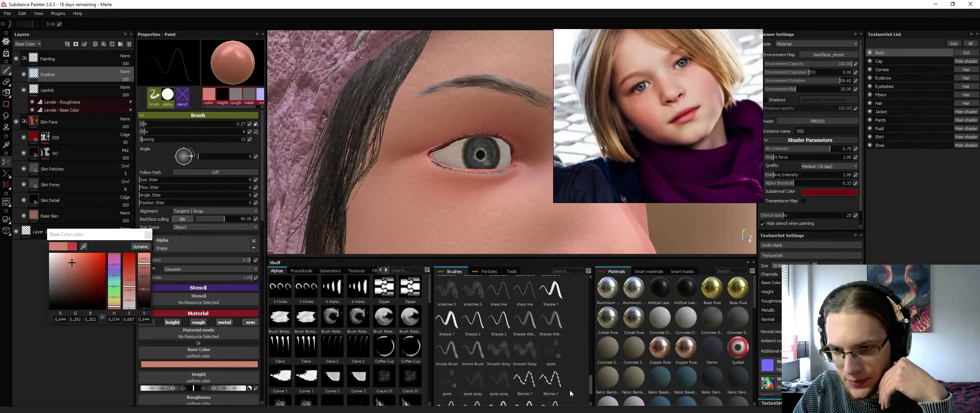
scroll(570, 394, "down", 1)
left_click(479, 307)
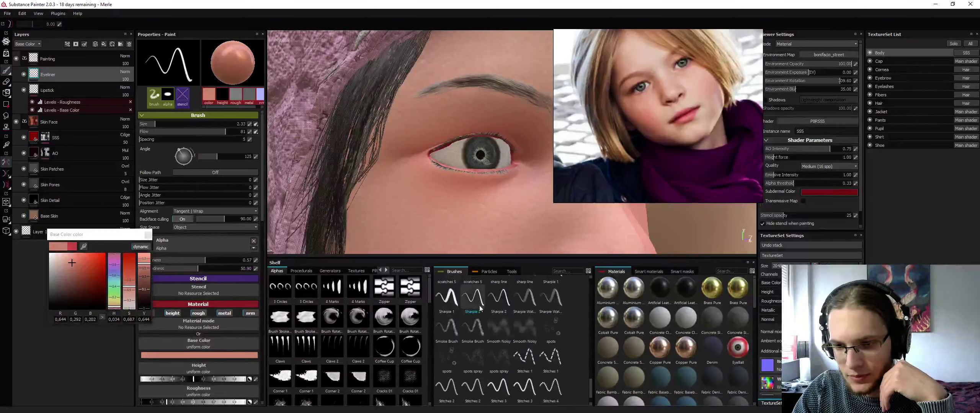
scroll(470, 199, "up", 3)
scroll(438, 208, "down", 3)
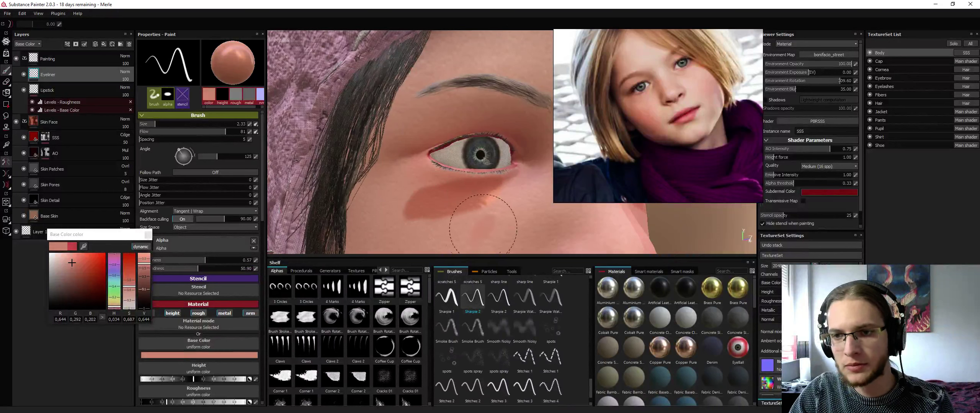
Lower the paint's roughness and set the base color to a reddish brown with R 0.459, G 0.170, B 0.097
left_click(205, 402)
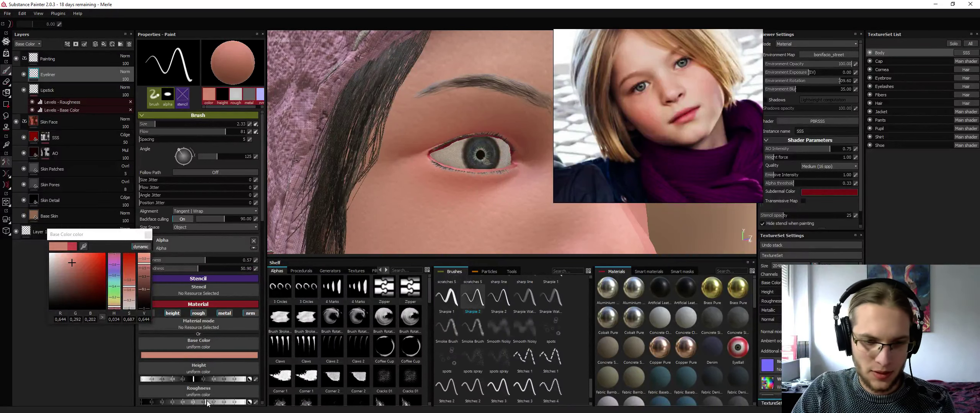
left_click_drag(196, 402, 172, 402)
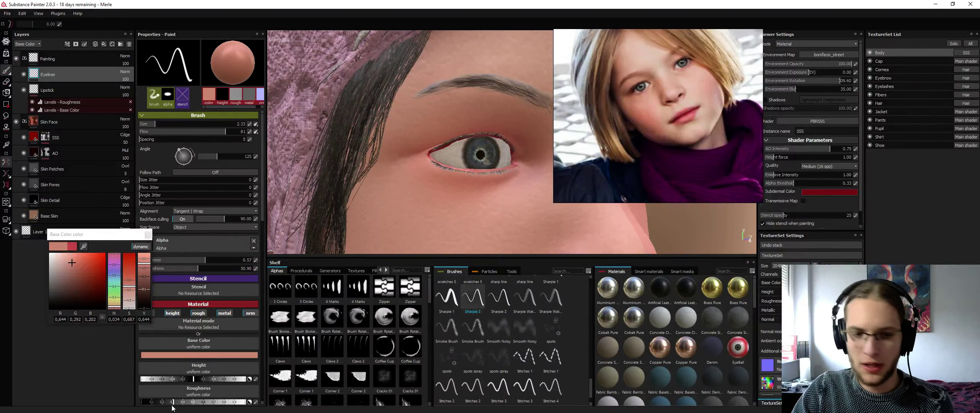
left_click(189, 355)
left_click_drag(74, 265, 77, 269)
Try a reddish-brown stroke above the eye's outer corner, undo it, and lower the brush flow to 12
key("alt+q")
left_click_drag(433, 141, 425, 143)
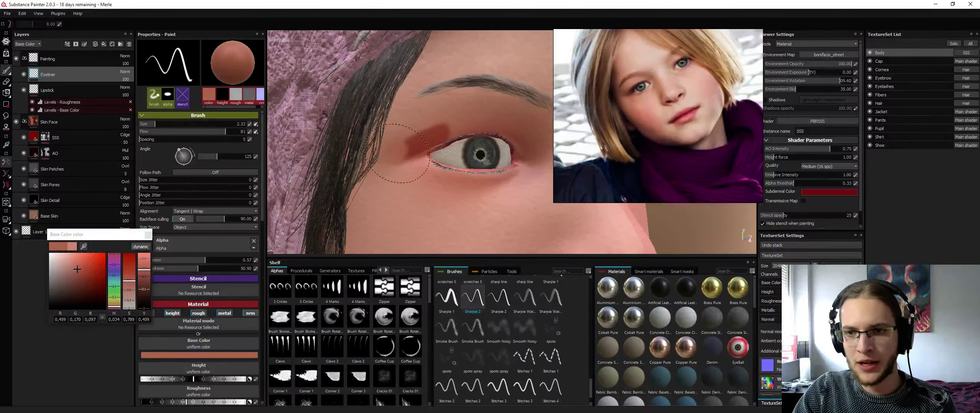
key("ctrl+z")
left_click_drag(174, 131, 151, 132)
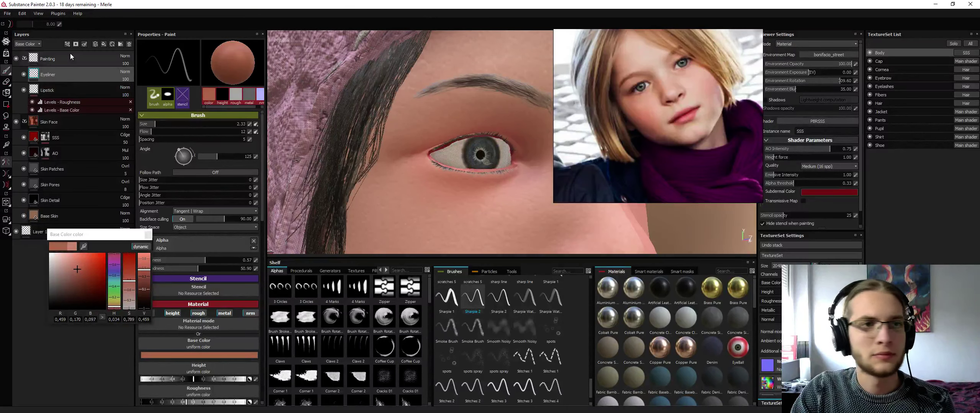
Add a paint layer above Eyeliner and name it Eyeshadow
left_click(96, 44)
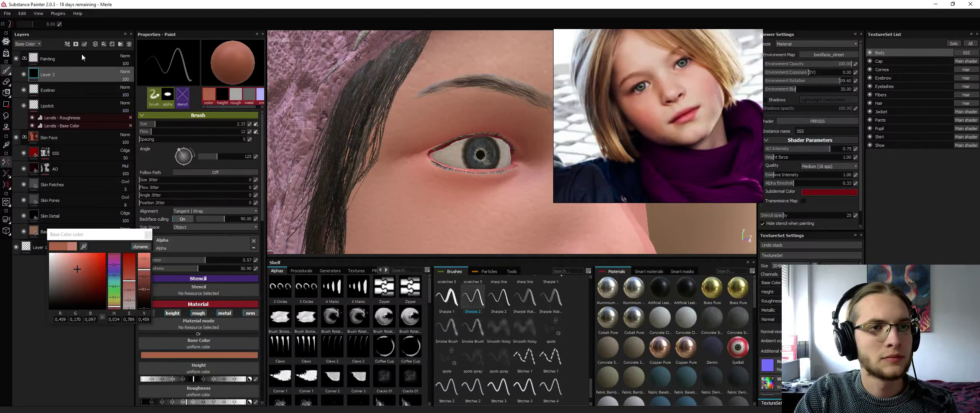
double_click(53, 76)
type("Eyeshadow")
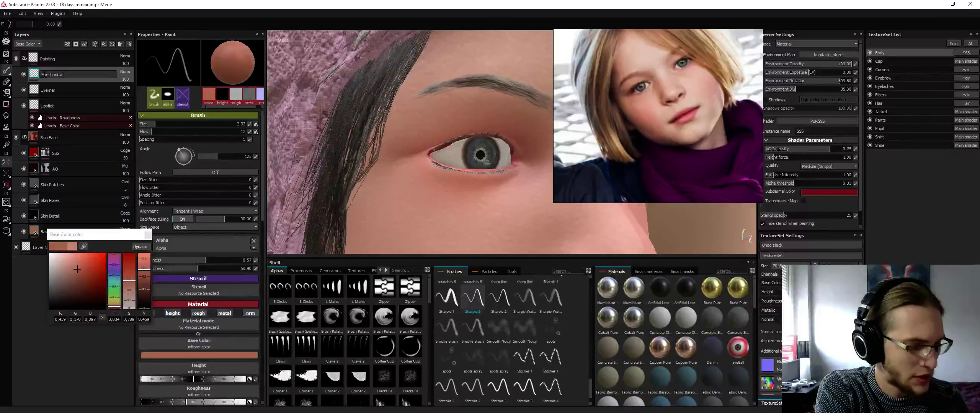
key("Return")
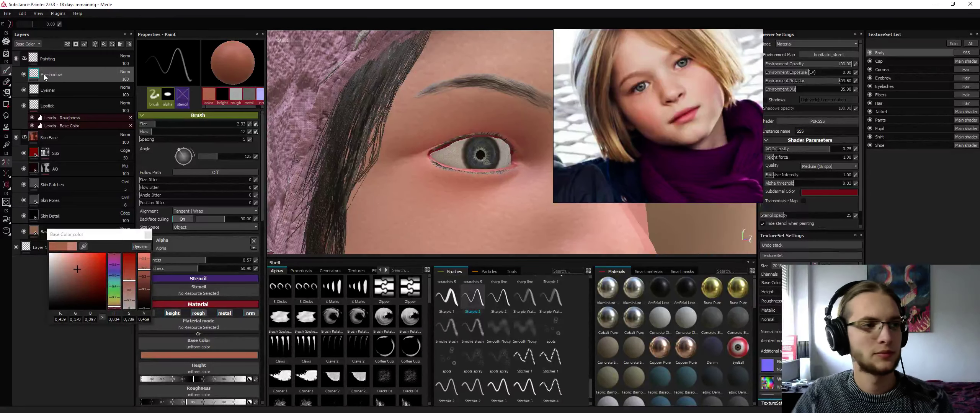
Paint reddish-brown eyeshadow along the upper lid and around the outer corner, and check it on the whole face
mouse_move(381, 132)
left_mouse_down("alt")
mouse_move(468, 139)
mouse_move(480, 130)
mouse_move(451, 137)
left_mouse_up("alt")
mouse_move(514, 143)
left_mouse_down()
mouse_move(482, 130)
mouse_move(448, 137)
left_mouse_up()
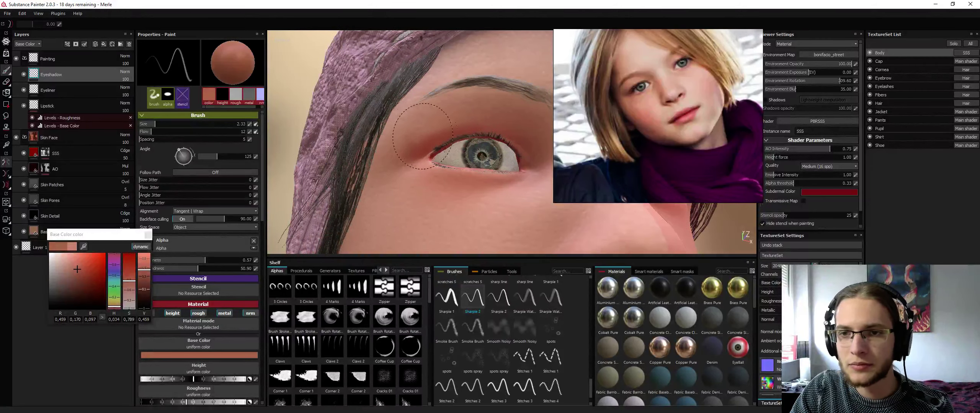
left_click_drag(446, 128, 501, 130, "alt")
right_click_drag(501, 130, 455, 130, "alt")
left_click_drag(455, 131, 405, 131, "alt")
right_click_drag(404, 130, 450, 133, "alt")
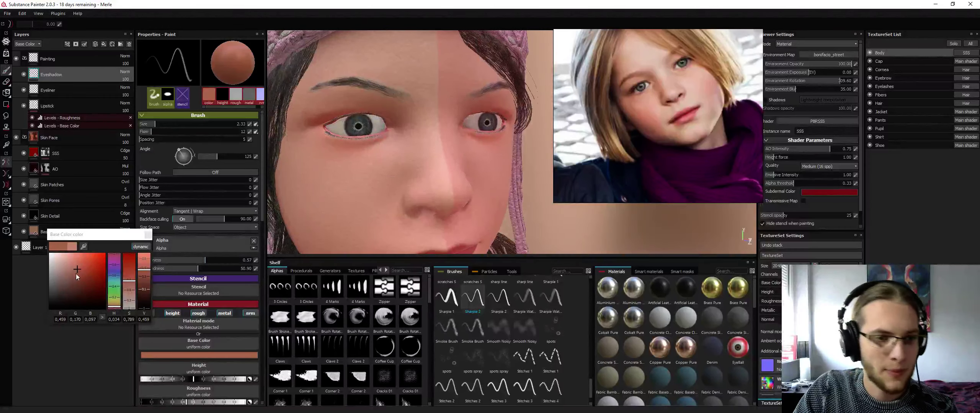
Try magenta eyeshadow at the outer corner, set the base color to dark purple with R 0.054, G 0.028, B 0.046, and undo the trial stroke
left_click(79, 274)
left_click(114, 259)
left_click_drag(317, 121, 333, 112)
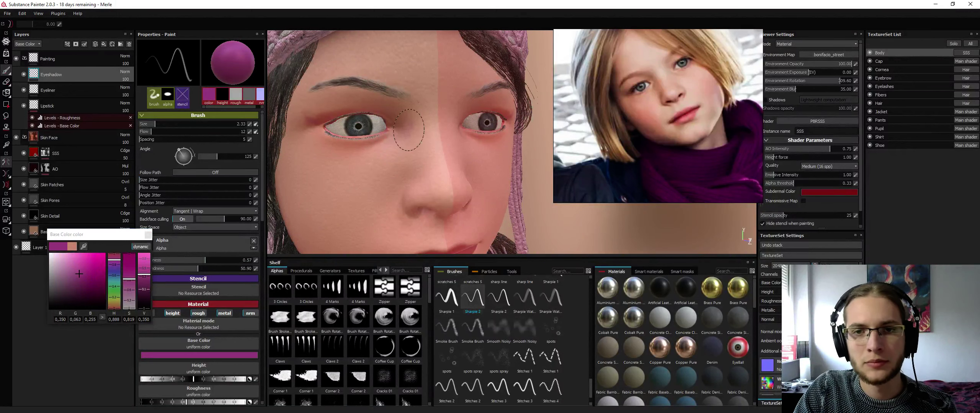
left_click(63, 294)
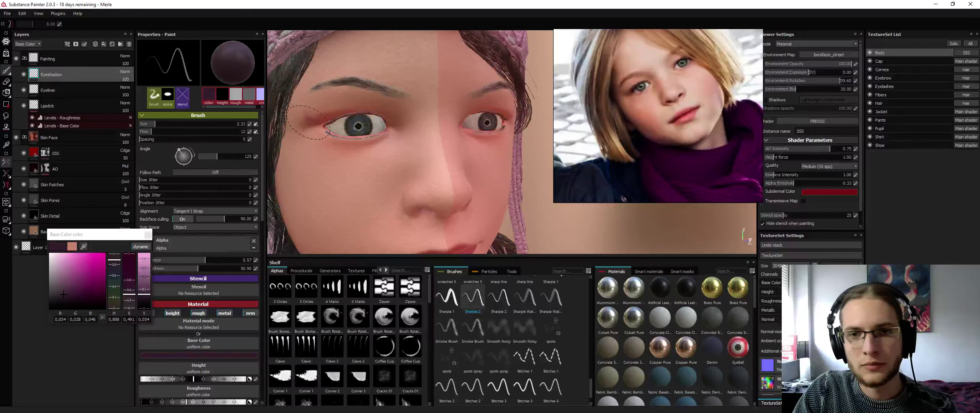
key("ctrl+z")
Lower the brush flow further and paint faint dark purple eyeshadow around the eye's outer corner
mouse_move(308, 123)
left_mouse_down("ctrl")
mouse_move(299, 122)
mouse_move(317, 119)
left_mouse_up("ctrl")
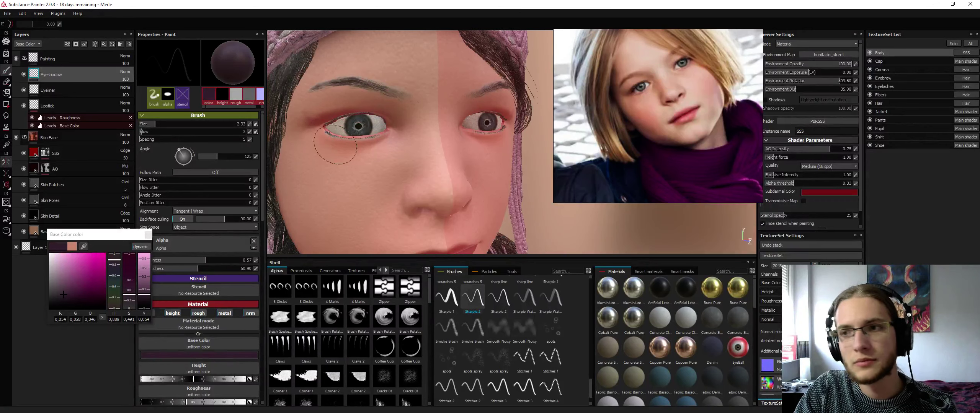
left_click_drag(322, 138, 320, 130)
left_click_drag(314, 123, 320, 120)
mouse_move(313, 122)
left_mouse_down()
mouse_move(431, 108)
mouse_move(416, 150)
mouse_move(376, 159)
left_mouse_up()
Touch up the eyeshadow near the eye's inner corner and check the whole face from a wider view
key("alt+q")
right_click_drag(376, 159, 425, 124, "alt")
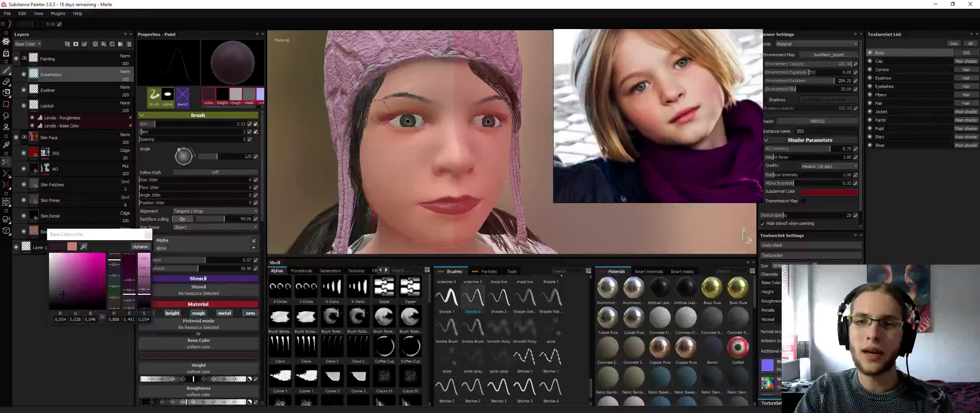
left_click_drag(427, 117, 419, 111)
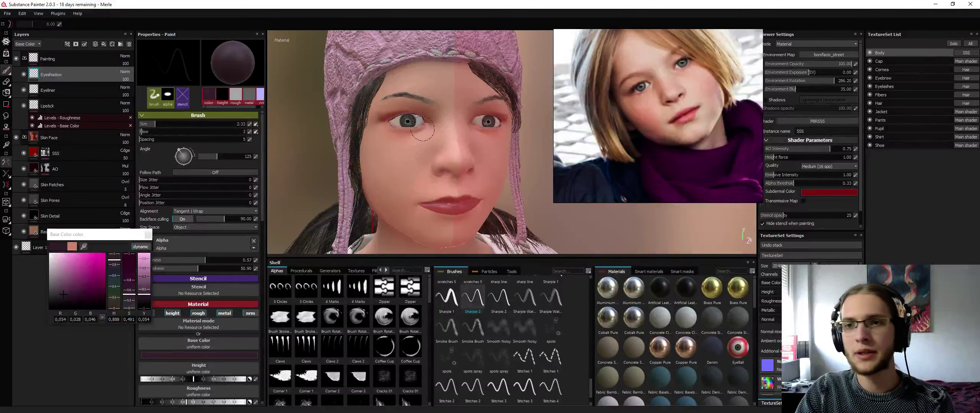
left_click_drag(384, 141, 406, 87, "alt")
right_click_drag(407, 87, 413, 188, "alt")
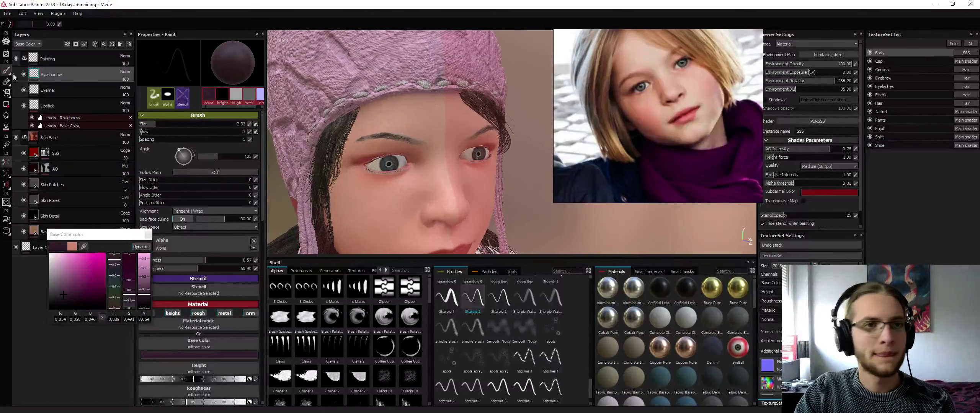
Add a paint layer above Eyeshadow and name it Eyebrows
left_click(95, 44)
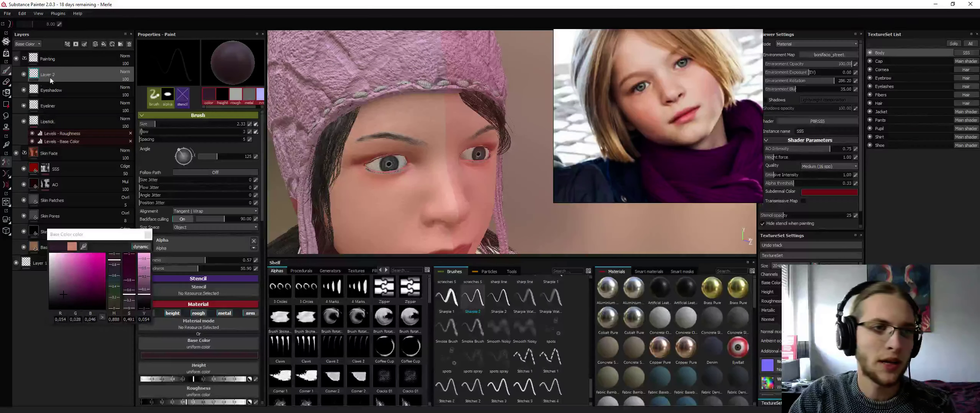
double_click(51, 76)
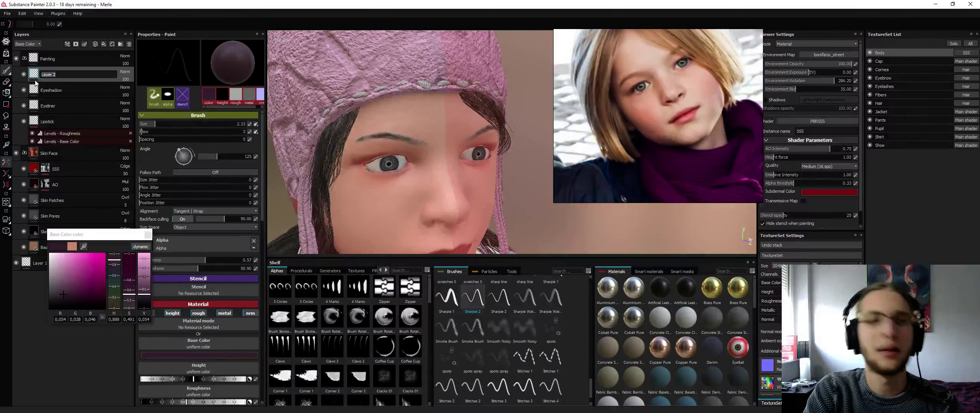
type("Eyebrow")
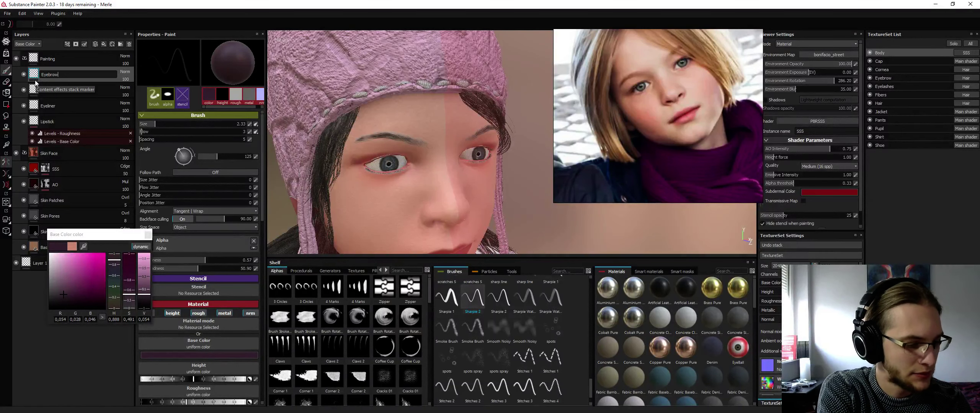
type("s")
key("Return")
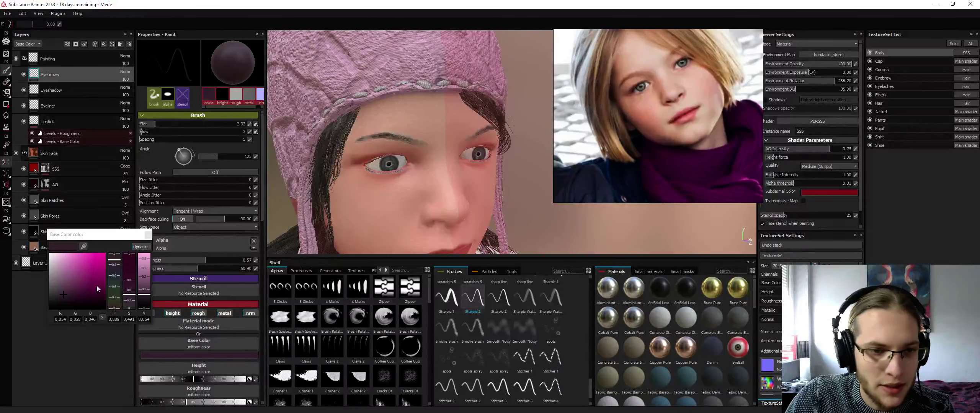
Set the base color to a dark red-brown with R 0.041, G 0.005, B 0.005, raise the height slightly and lower the roughness
left_click_drag(114, 270, 83, 294)
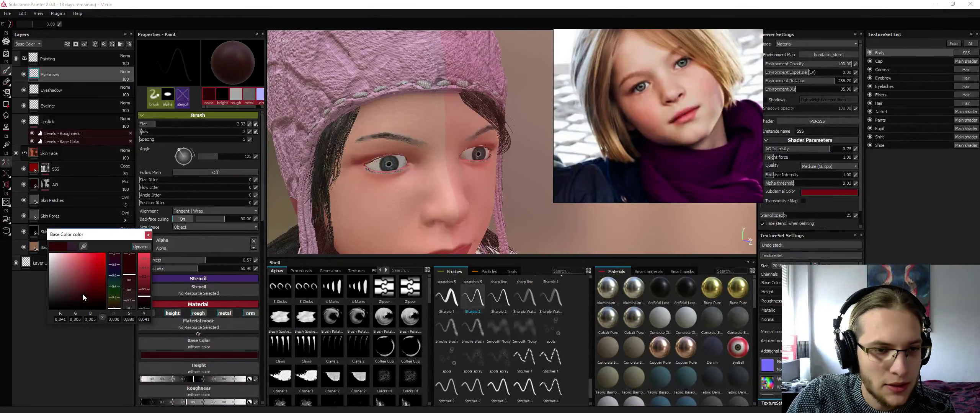
left_click(148, 235)
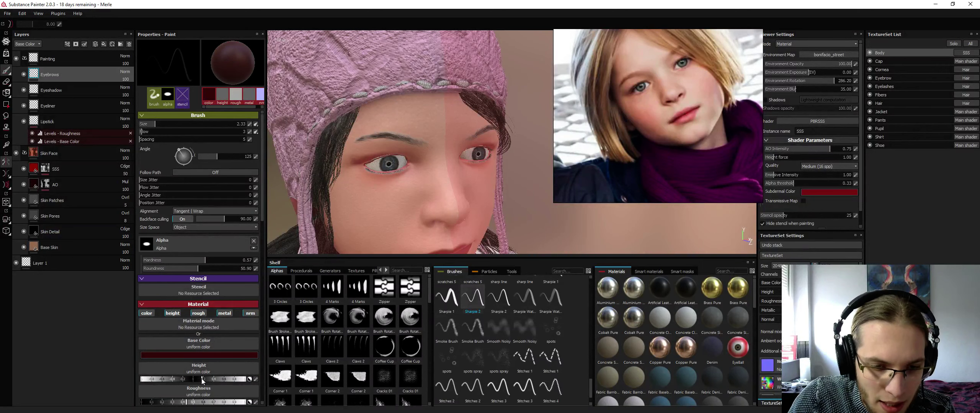
scroll(245, 314, "down", 4)
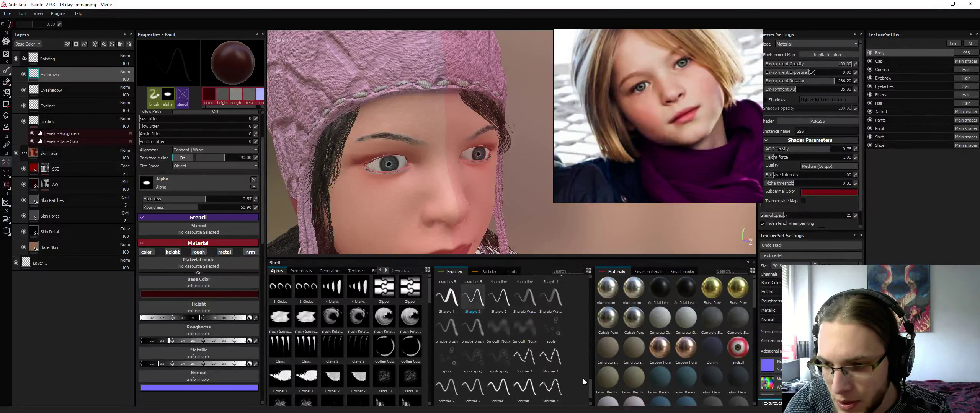
Choose the hair_1 brush for painting on the eyebrow
mouse_move(590, 381)
left_mouse_down()
mouse_move(593, 329)
mouse_move(590, 339)
left_mouse_up()
left_click(551, 347)
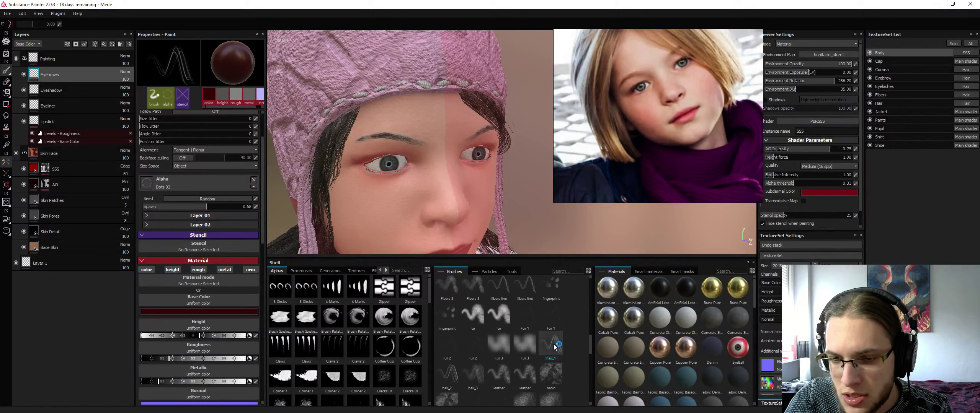
scroll(440, 183, "up", 5)
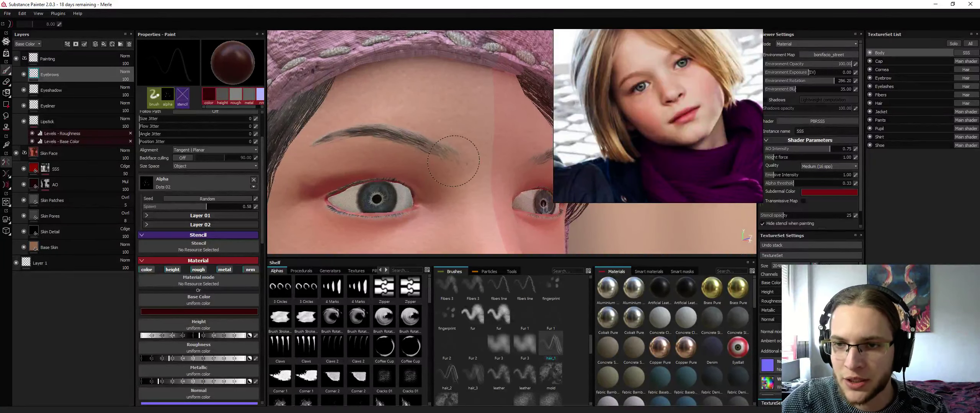
Paint hair strokes along the inner half of the eyebrow, comparing them with the eyebrow mesh by isolating the Body texture set
mouse_move(445, 148)
left_mouse_down()
mouse_move(442, 138)
mouse_move(438, 145)
left_mouse_up()
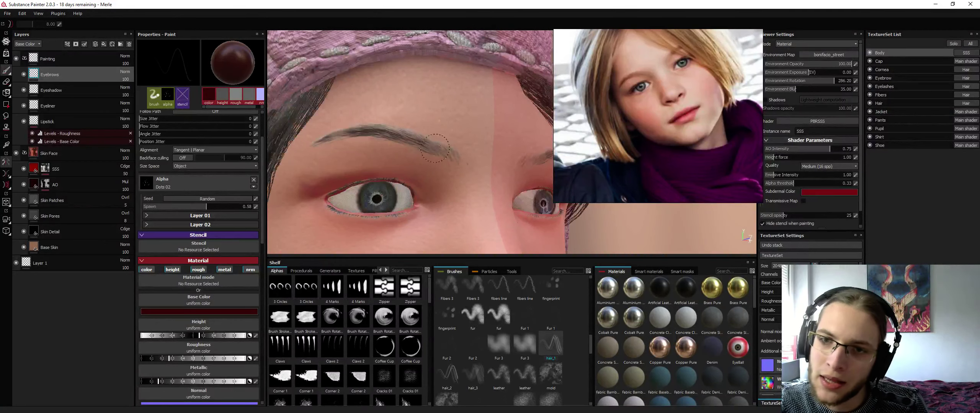
key("alt+q")
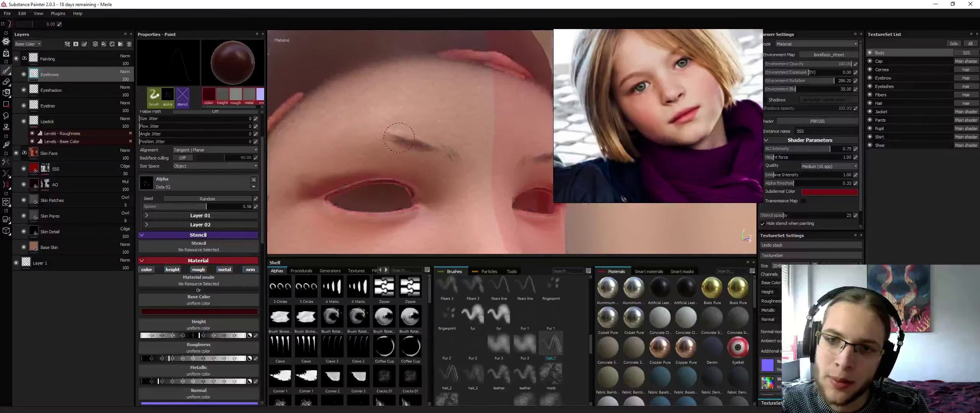
key("alt+q")
left_click_drag(423, 128, 440, 144, "alt")
key("alt+q")
key("alt+q")
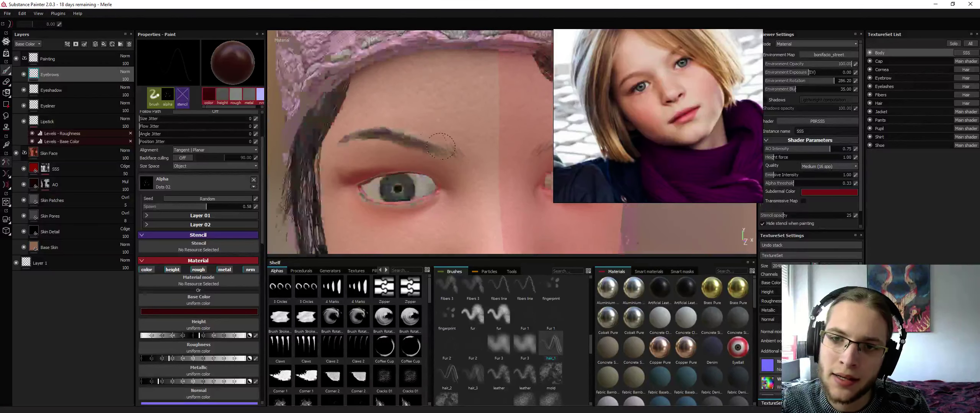
key("alt+q")
key("alt+q")
key("alt+q")
key("alt+q")
key("alt+q")
key("alt+q")
key("alt+q")
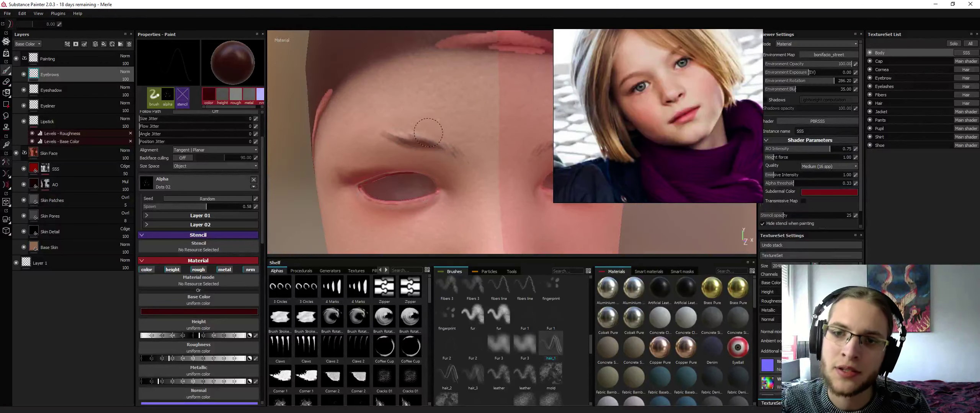
Extend the painted hair strokes across the brow to its outer end so that they follow the eyebrow mesh
key("alt+q")
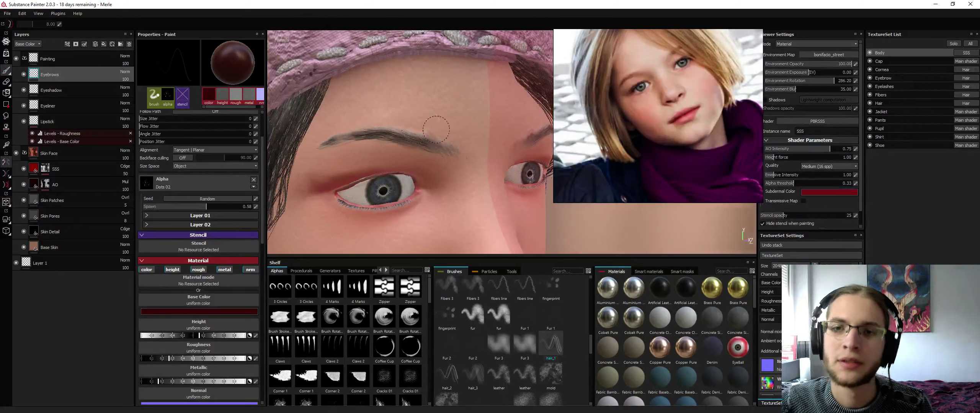
key("alt+q")
key("alt+q")
key("alt+q")
key("alt+q")
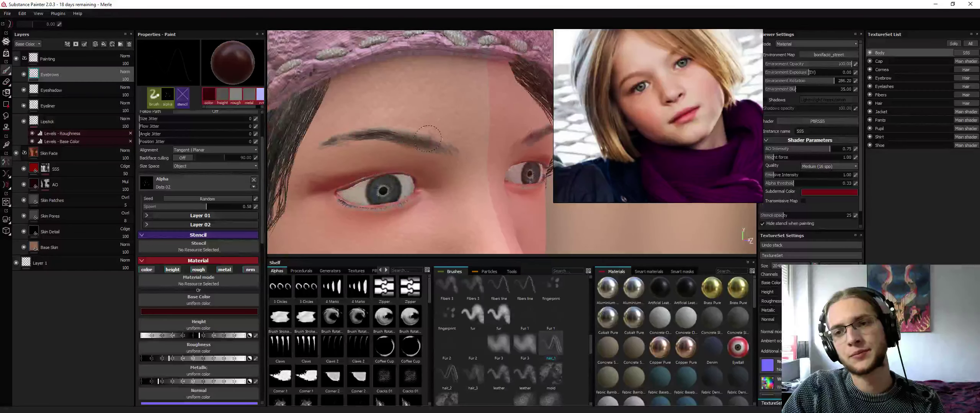
key("alt+q")
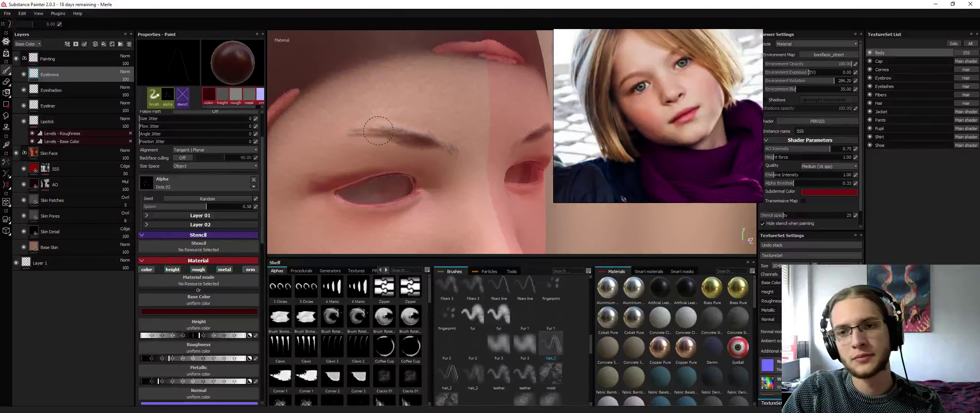
key("alt+q")
key("alt+q")
key("alt+q")
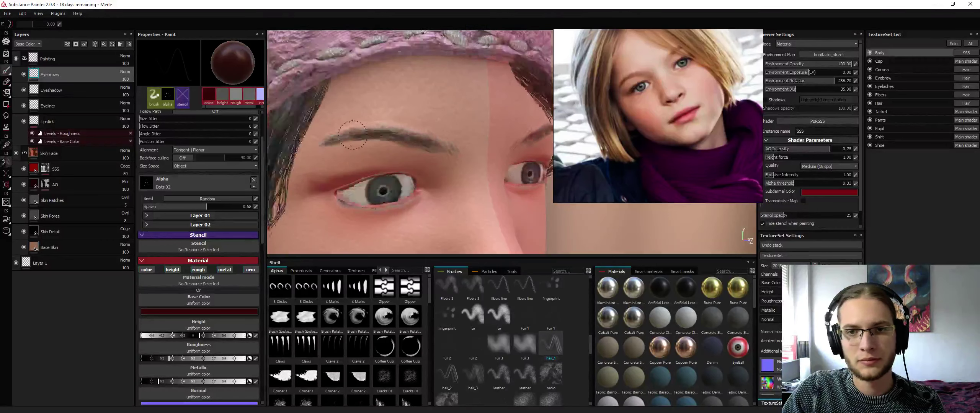
key("alt+q")
key("alt+q")
key("alt+q")
key("alt+q")
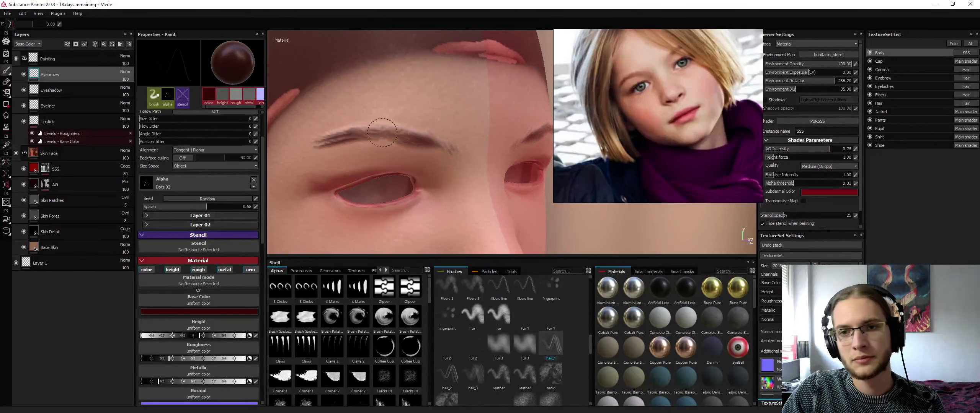
key("alt+q")
key("alt+q")
left_click_drag(471, 143, 467, 140, "alt")
right_click_drag(466, 141, 472, 117, "alt")
left_click_drag(472, 117, 428, 91, "alt")
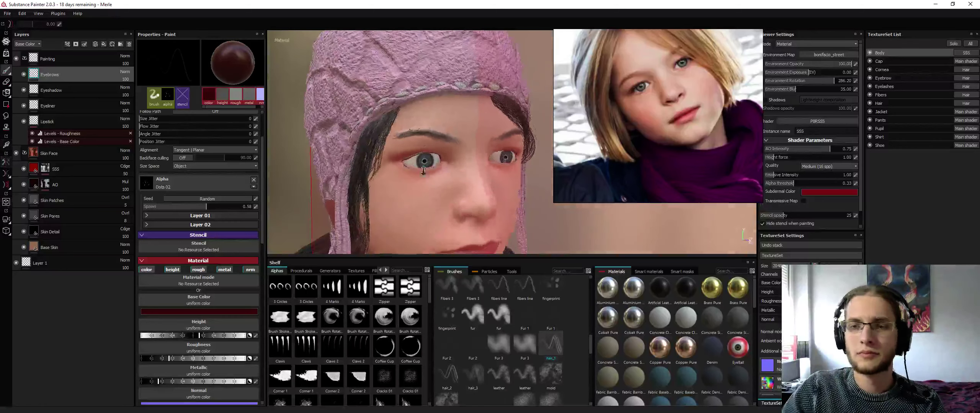
Trim stray hair strokes around the eyebrow's edges with the Eraser, using the isolated Body texture set to judge the shape
right_click_drag(429, 92, 408, 104, "alt")
key("e")
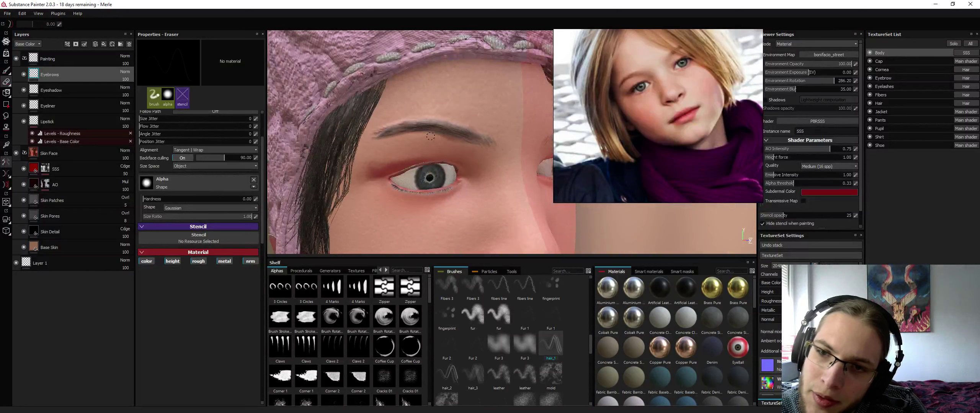
key("alt+q")
key("alt+q")
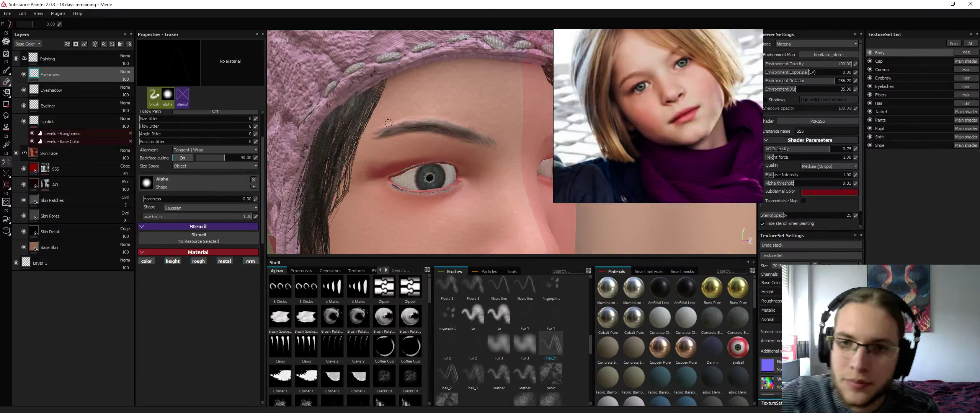
key("alt+q")
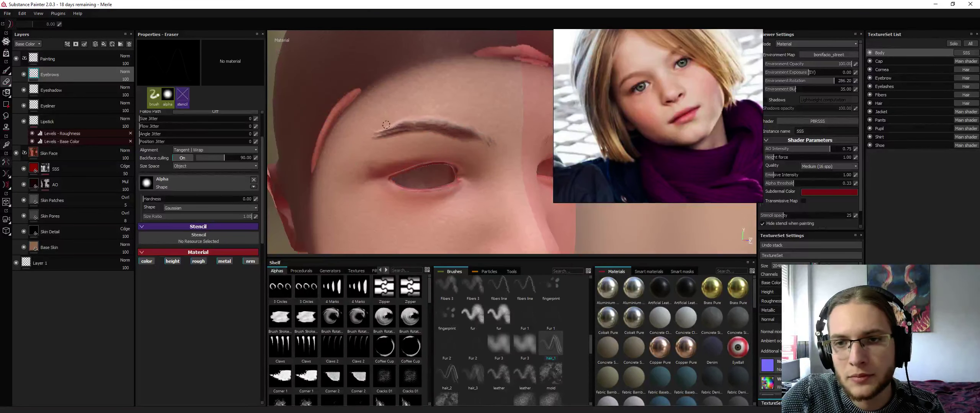
key("alt+q")
left_click_drag(385, 124, 413, 135, "alt")
key("alt+q")
key("alt+q")
key("alt+q")
key("alt+q")
key("alt+q")
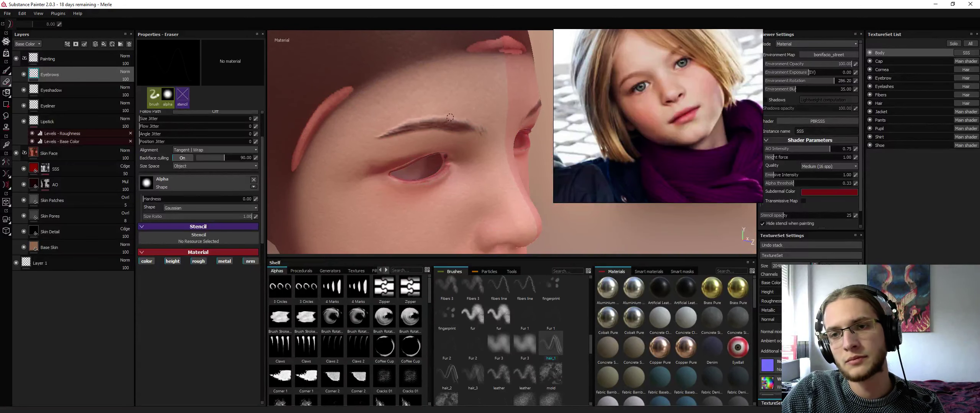
key("alt+q")
left_click_drag(448, 107, 415, 111, "alt")
right_click_drag(415, 111, 432, 118, "alt")
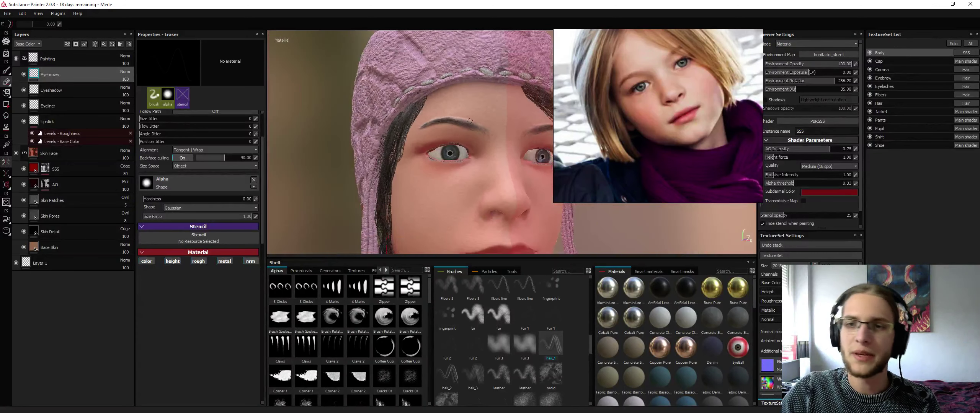
left_click_drag(432, 118, 467, 119, "alt")
right_click_drag(466, 120, 487, 92, "alt")
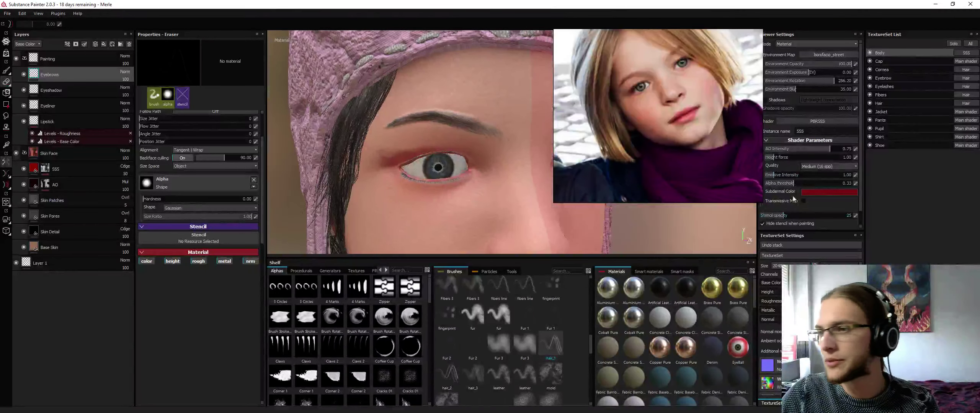
Darken the shader's Subdermal Color to R 0.063, G 0.002, B 0.002
left_click(813, 195)
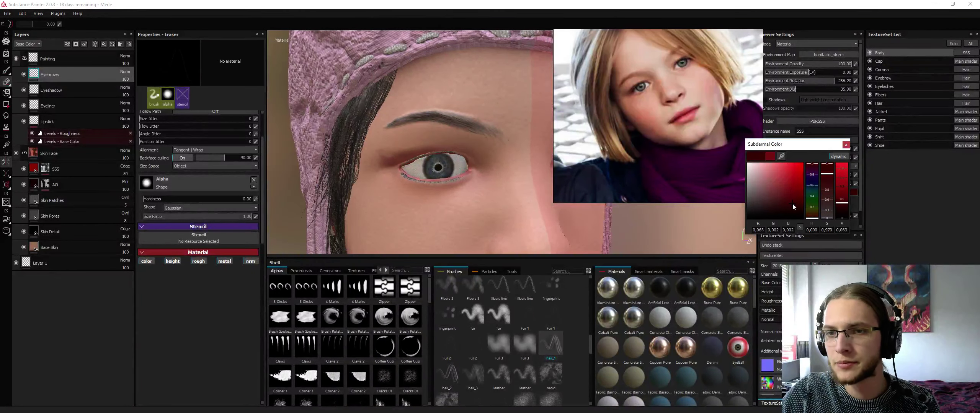
left_click(846, 145)
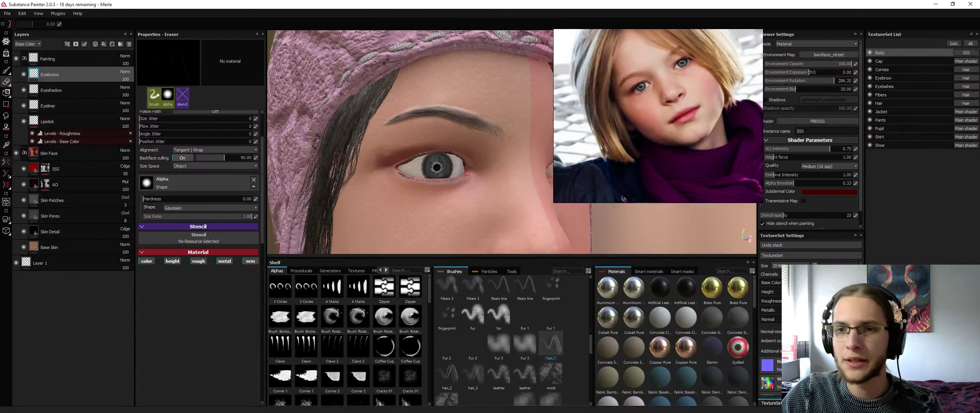
left_click_drag(425, 117, 428, 116, "alt")
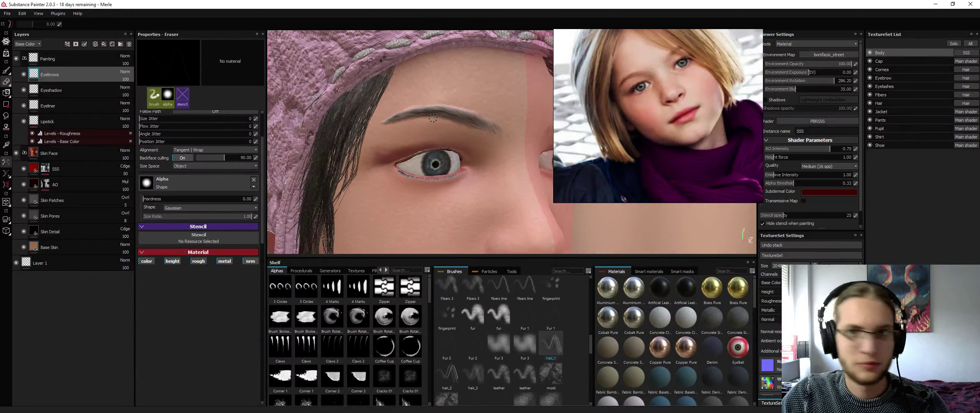
Paint extra hair strokes at the eyebrow's inner end with the hair brush and check the face from several angles
key("1")
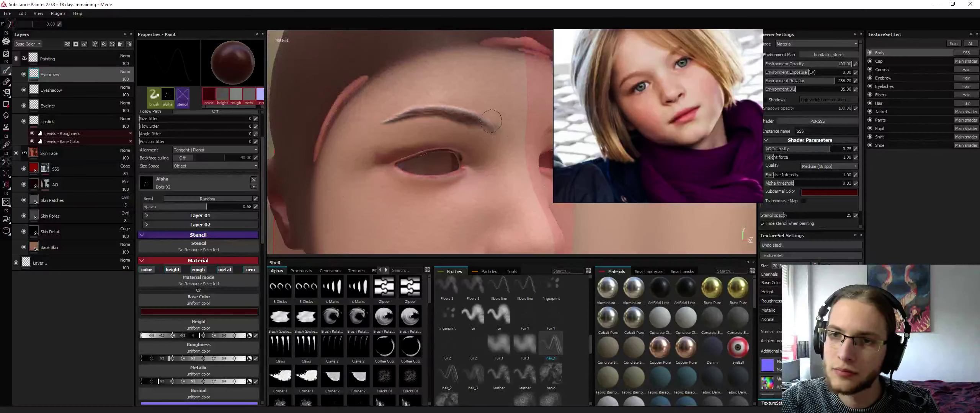
left_click_drag(491, 121, 501, 126)
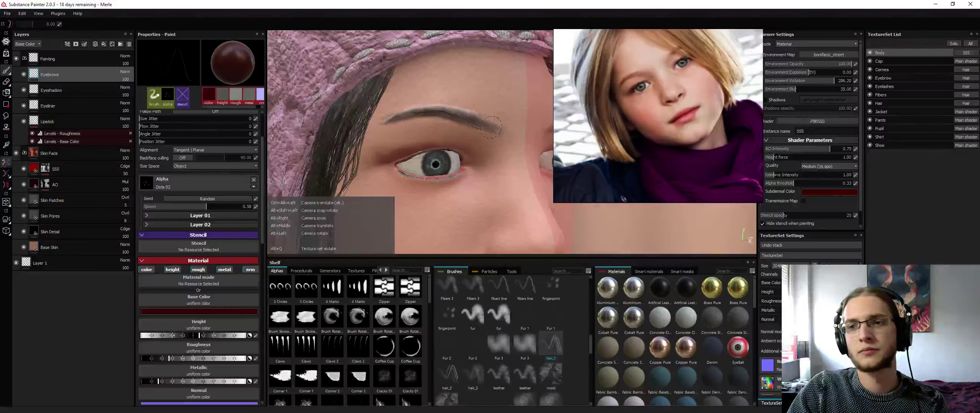
left_click_drag(398, 119, 452, 131, "alt")
right_click_drag(509, 126, 481, 124, "alt")
mouse_move(481, 123)
left_mouse_down("alt")
mouse_move(406, 176)
mouse_move(502, 134)
mouse_move(532, 166)
mouse_move(470, 121)
left_mouse_up("alt")
scroll(457, 120, "up", 5)
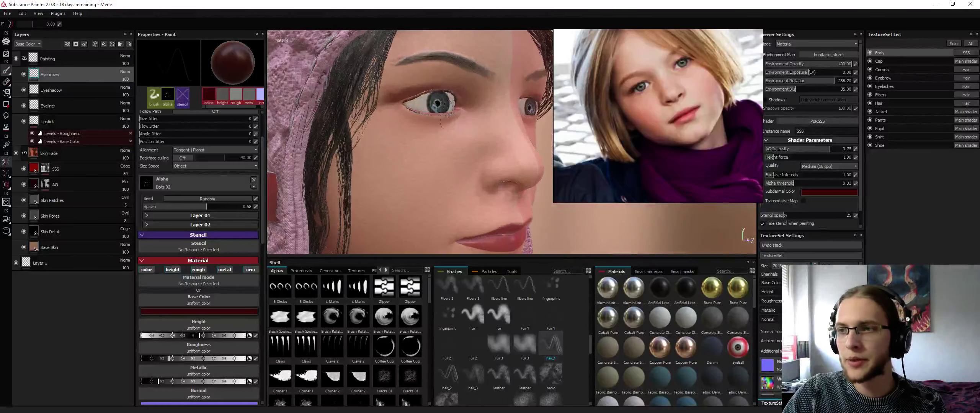
mouse_move(494, 169)
left_mouse_down("alt")
mouse_move(407, 159)
mouse_move(408, 135)
mouse_move(367, 134)
left_mouse_up("alt")
scroll(462, 162, "down", 3)
Add a paint effect to the mask of the SSS layer, above its Levels and Fill effects
left_click(50, 172)
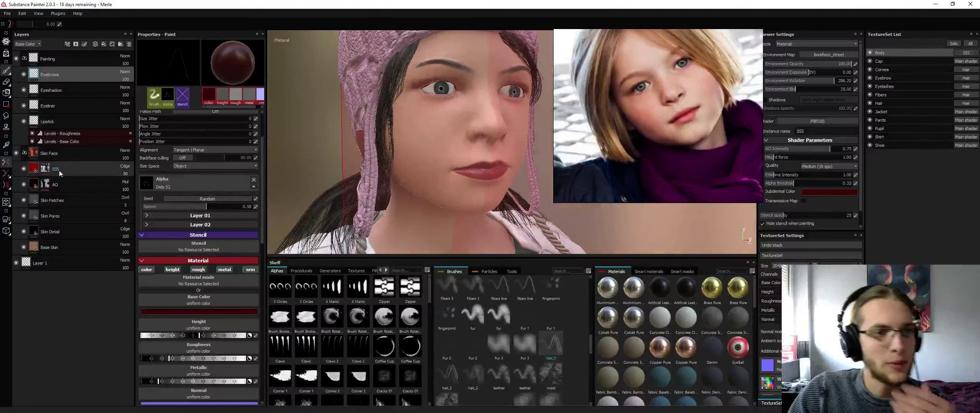
left_click(45, 169)
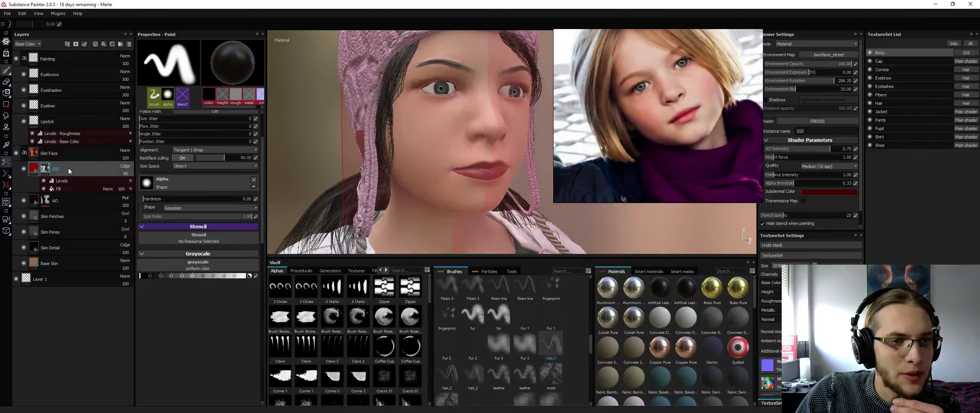
right_click(69, 169)
left_click(88, 348)
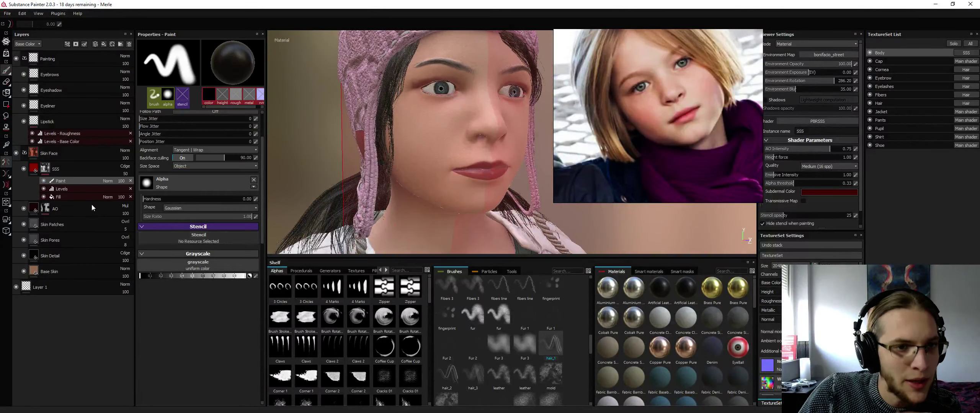
Paint white into the SSS layer's mask over the cheek with a soft brush of size about 3.76
key("l")
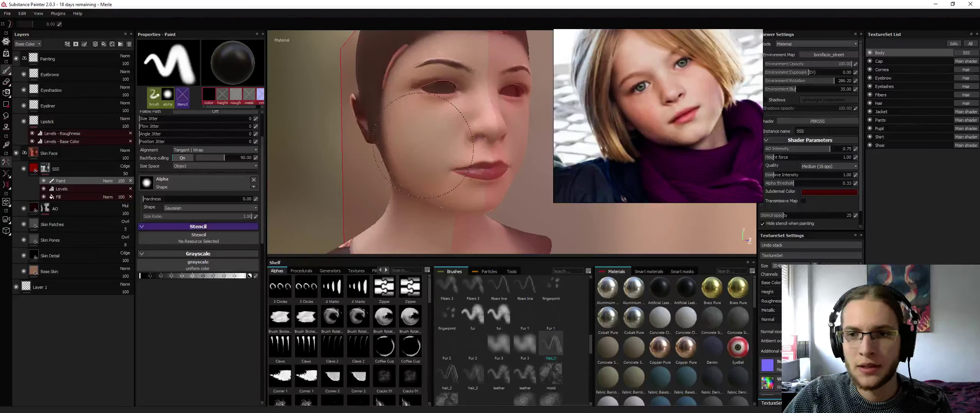
key("x")
mouse_move(420, 129)
left_mouse_down()
mouse_move(446, 135)
mouse_move(436, 128)
left_mouse_up()
right_click_drag(445, 128, 433, 128, "ctrl")
mouse_move(432, 128)
left_mouse_down()
mouse_move(425, 132)
mouse_move(440, 123)
left_mouse_up()
key("ctrl+z")
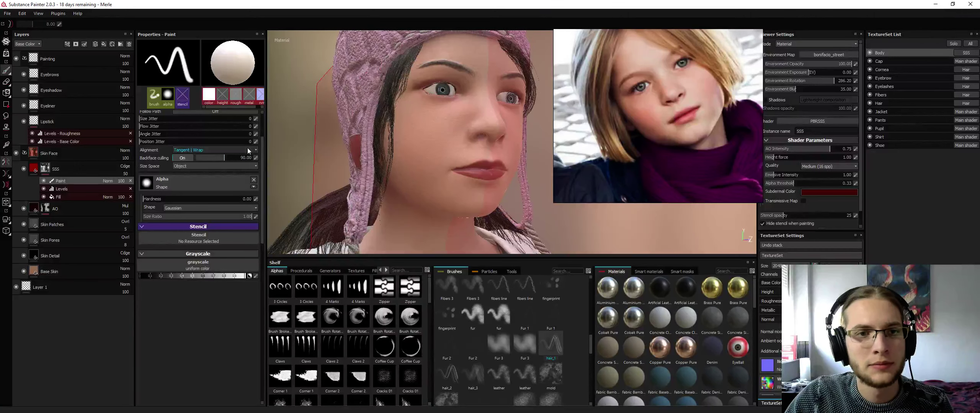
scroll(248, 152, "up", 3)
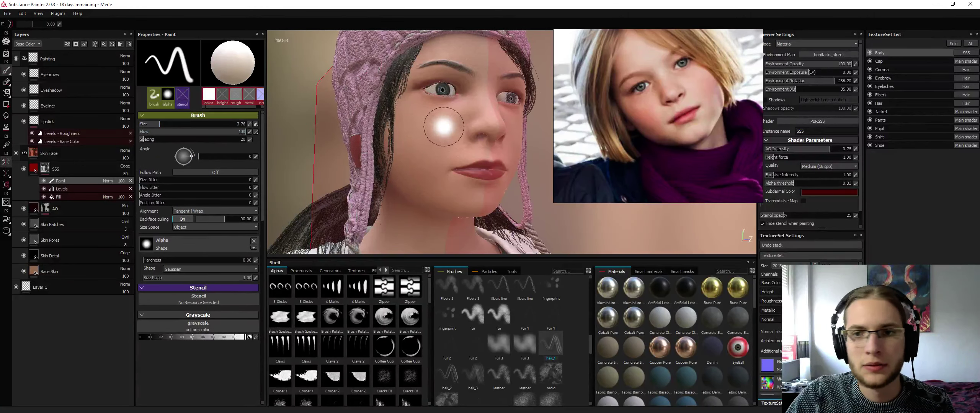
mouse_move(444, 126)
left_mouse_down()
mouse_move(425, 140)
mouse_move(436, 135)
left_mouse_up()
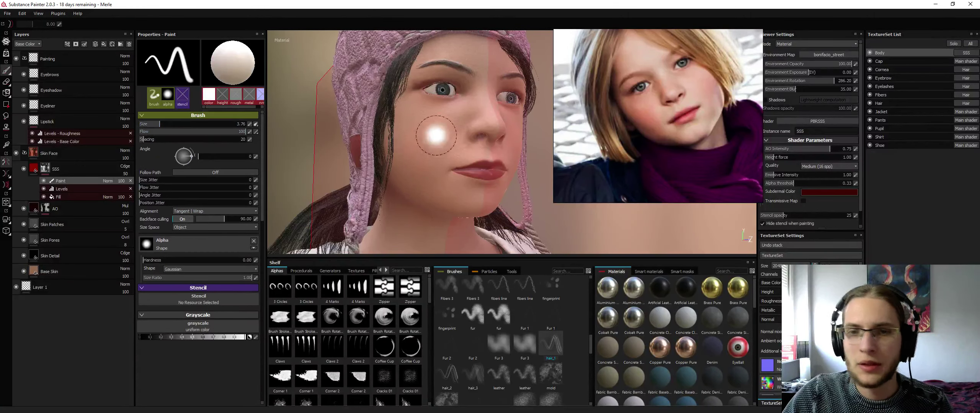
Raise the SSS layer's opacity to 100 and shift its base color to a slightly brighter, more saturated red-orange
left_click(35, 174)
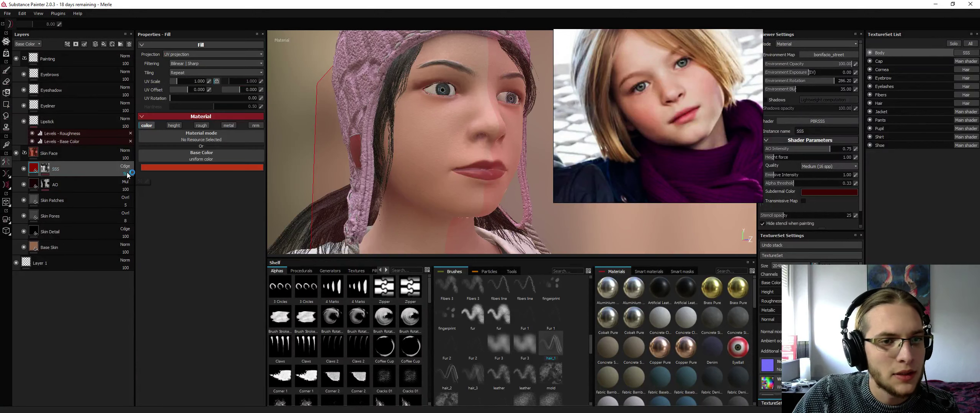
left_click_drag(143, 181, 142, 181)
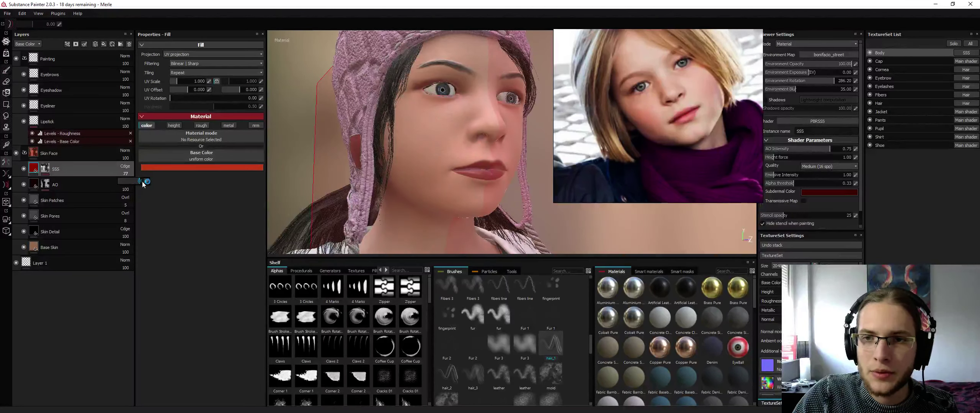
left_click_drag(450, 142, 369, 149, "alt")
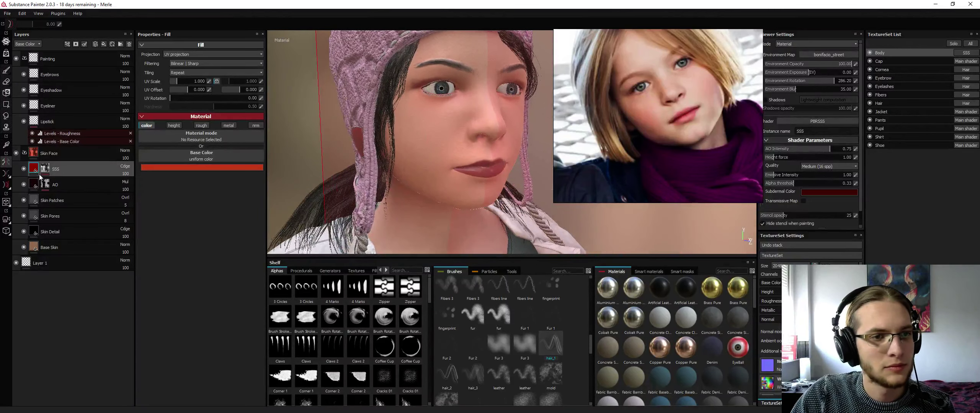
left_click(211, 167)
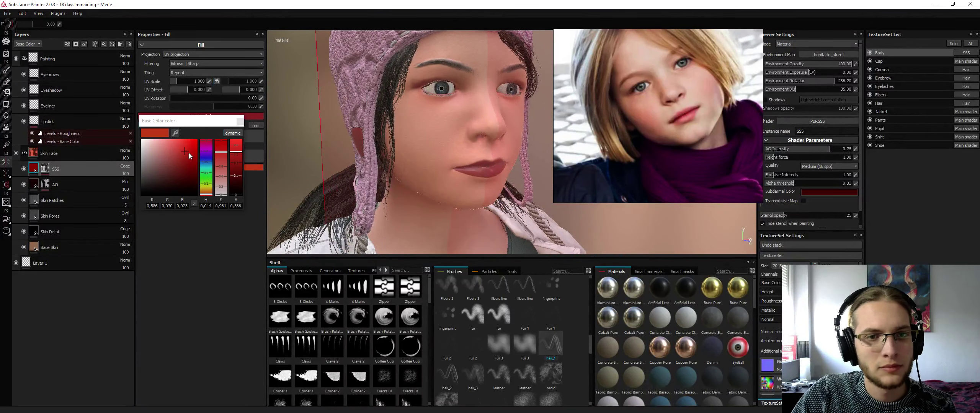
left_click_drag(187, 148, 189, 147)
left_click(240, 121)
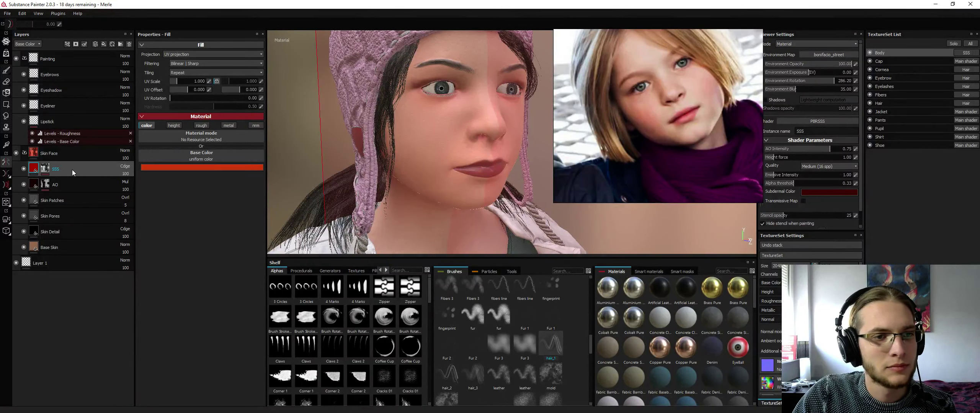
Paint more white over the cheek using the paint effect in the SSS layer's mask
left_click_drag(437, 140, 429, 148, "alt")
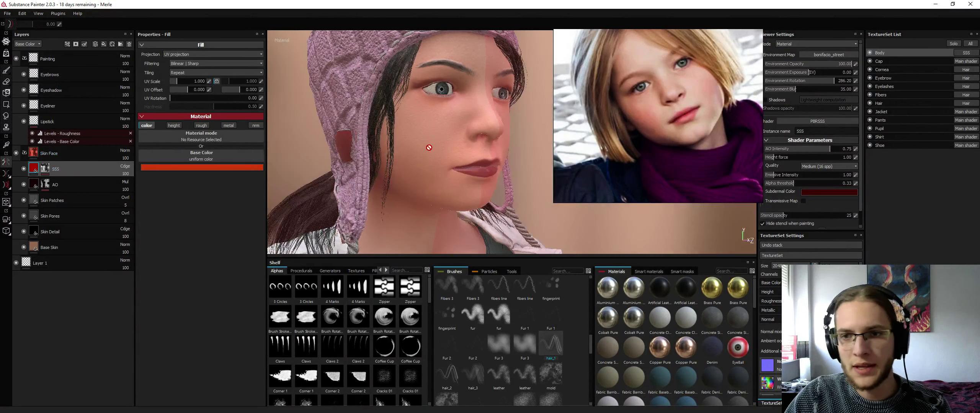
left_click(46, 170)
left_click(65, 182)
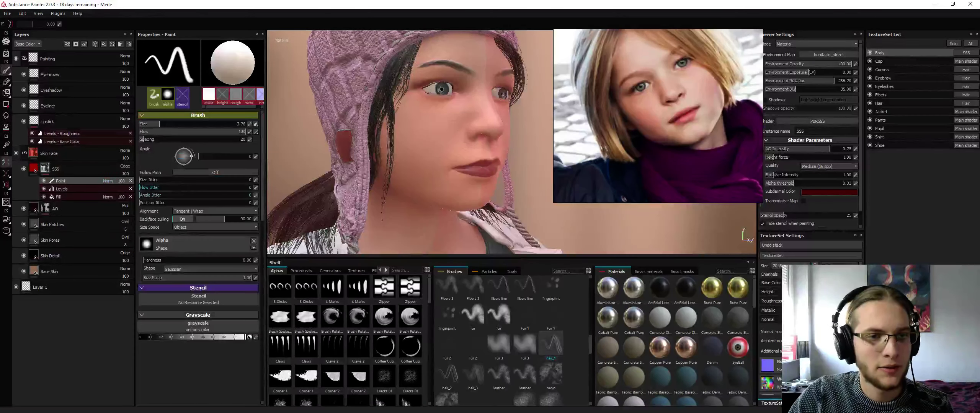
mouse_move(430, 129)
left_mouse_down()
mouse_move(438, 164)
mouse_move(453, 144)
left_mouse_up()
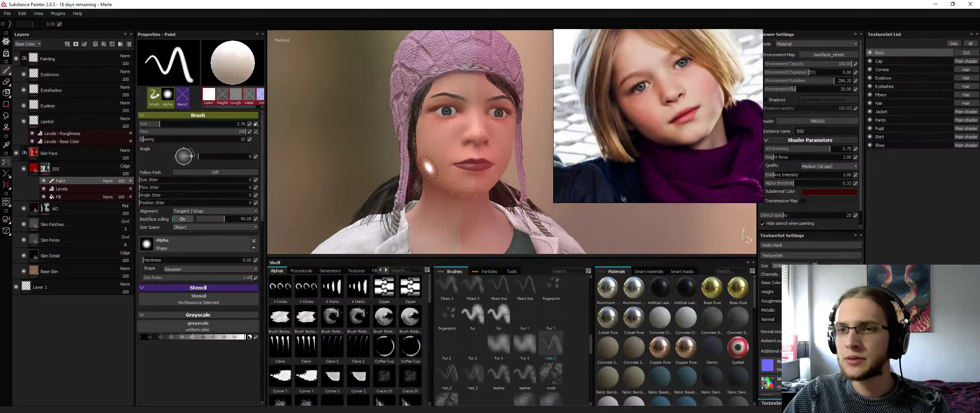
Switch the paint brush to the leather preset at a size of about 5.07
right_click_drag(428, 168, 445, 84, "alt")
left_click_drag(453, 90, 432, 131, "alt")
right_click_drag(432, 131, 525, 129, "alt")
right_click_drag(439, 139, 439, 136, "ctrl")
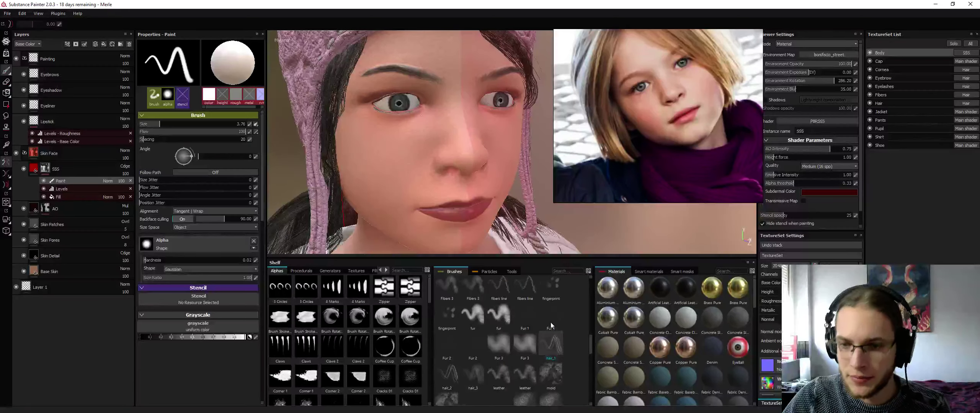
scroll(588, 344, "down", 2)
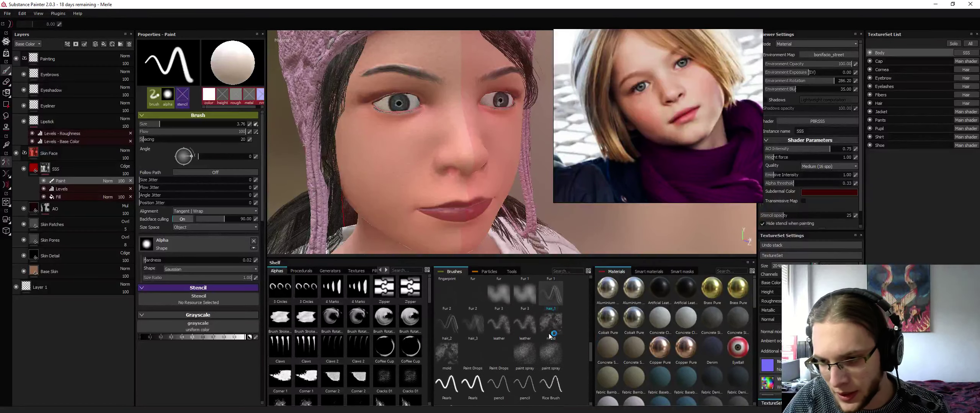
left_click(529, 326)
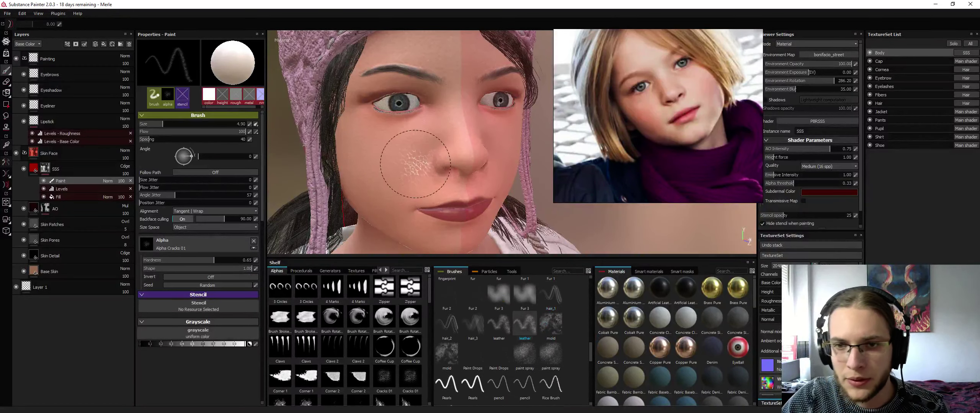
left_click_drag(396, 142, 487, 128, "alt")
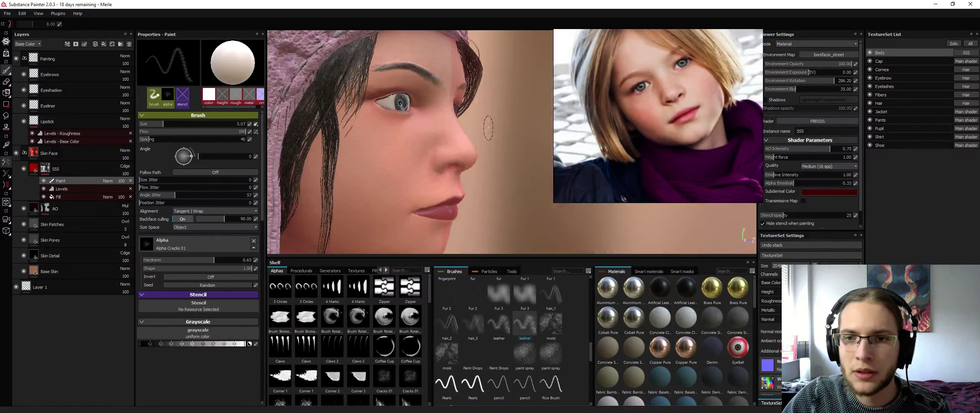
Change the SSS layer's blending mode to Soft light
left_click(125, 166)
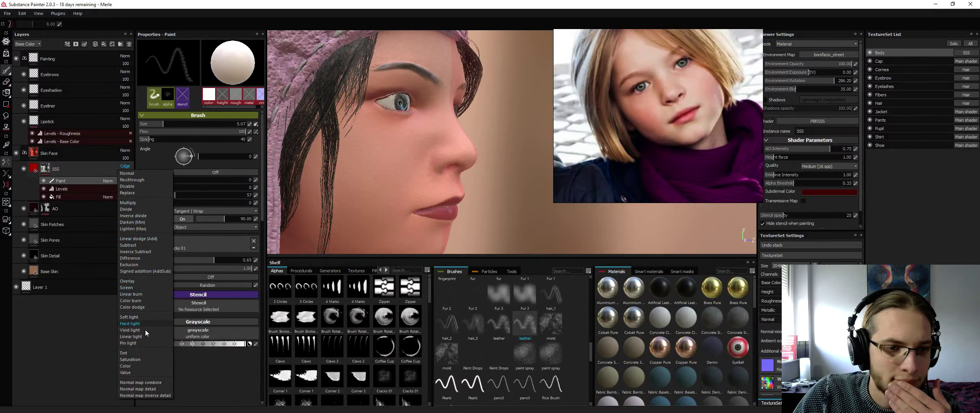
left_click(146, 319)
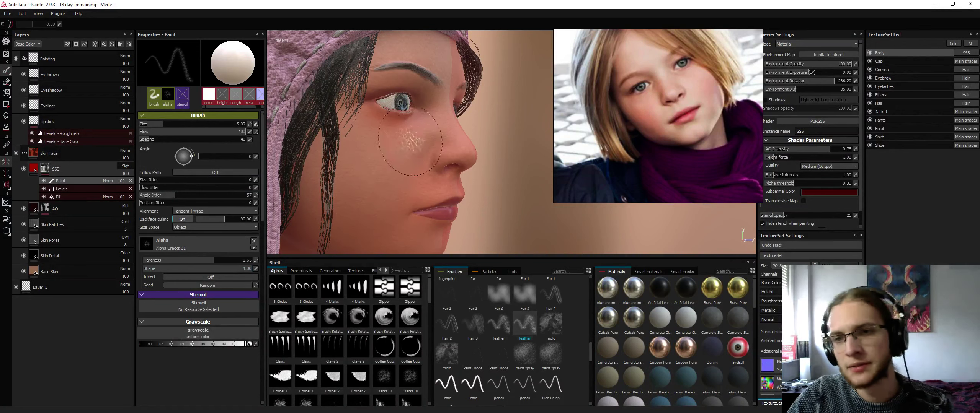
left_click_drag(378, 165, 411, 148, "alt")
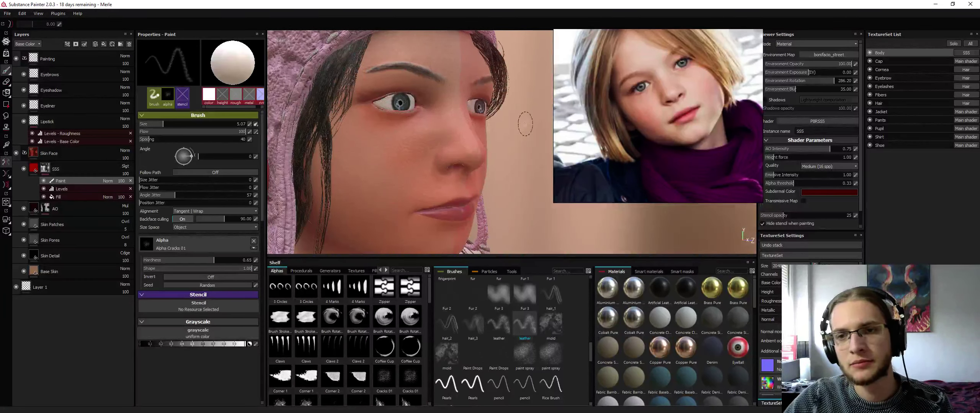
Paint black into the SSS mask over the cheek and lower the SSS layer's opacity to 50
key("x")
left_click_drag(438, 144, 427, 150)
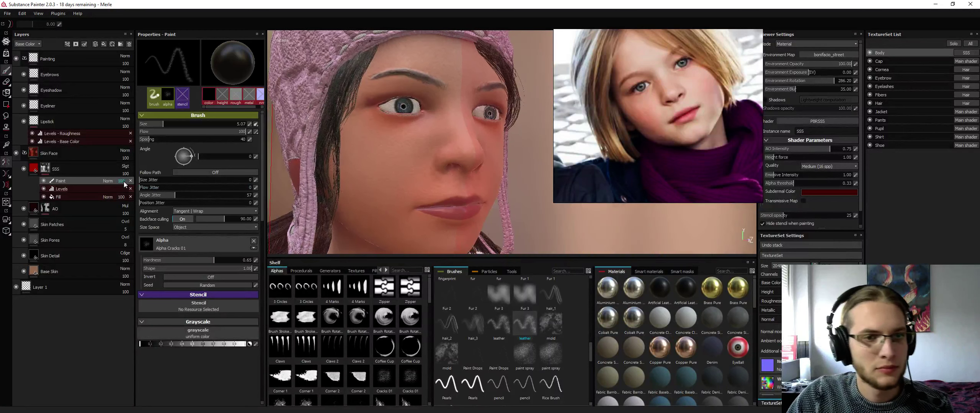
left_click_drag(124, 185, 127, 186)
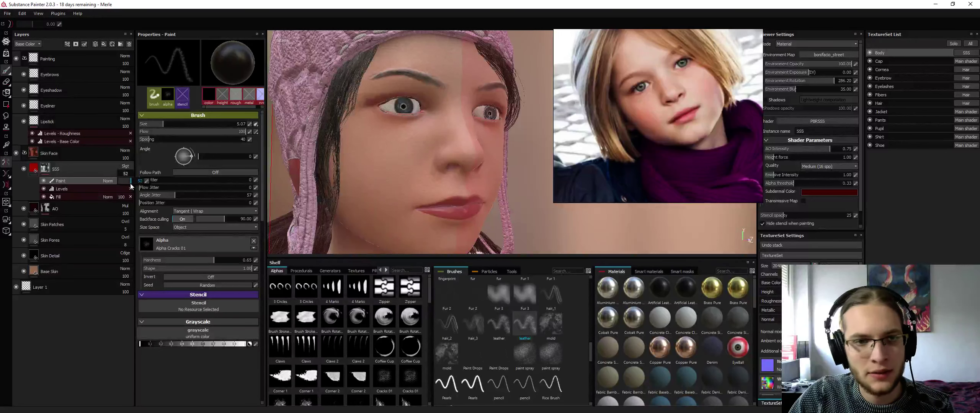
left_click_drag(135, 184, 441, 150)
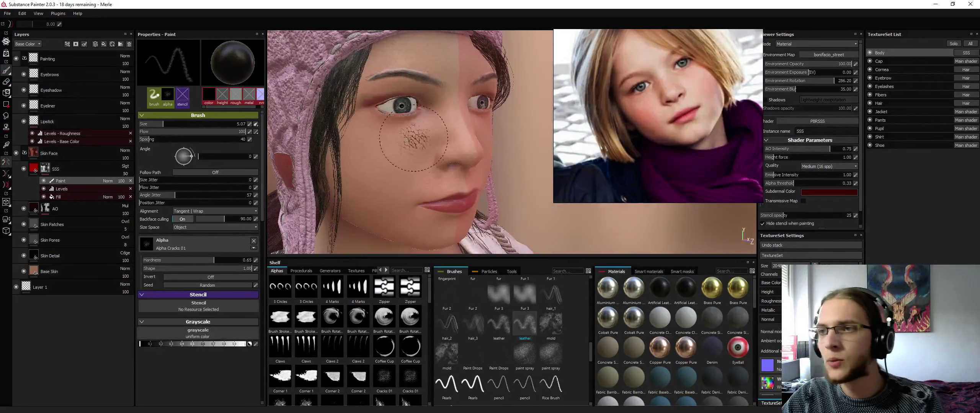
Isolate the body and paint black into the SSS mask across the forehead between the eyebrows
left_click_drag(391, 104, 400, 103, "alt")
key("alt+q")
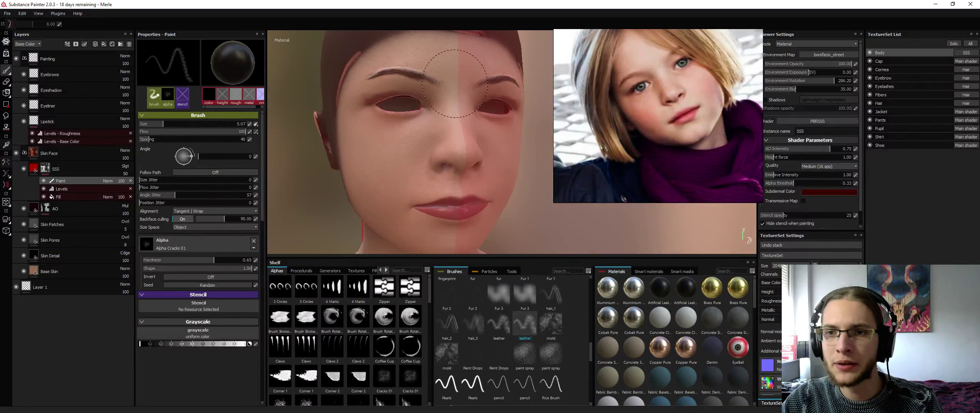
left_click_drag(449, 65, 442, 63)
mouse_move(442, 63)
left_mouse_down("alt")
mouse_move(411, 65)
mouse_move(416, 109)
left_mouse_up("alt")
left_click_drag(416, 109, 423, 111)
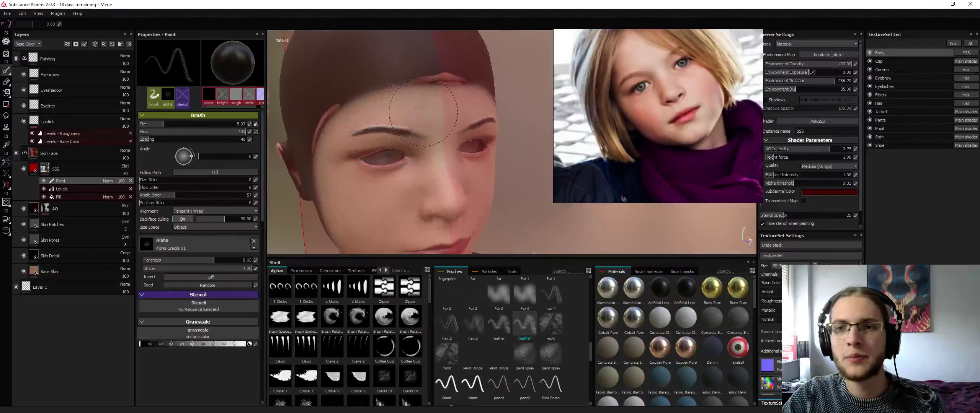
left_click_drag(354, 109, 430, 127, "alt")
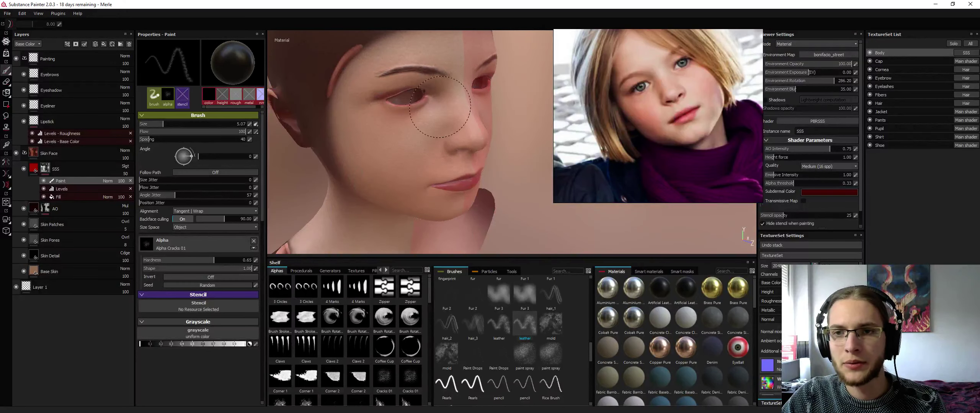
mouse_move(437, 162)
left_mouse_down("alt")
mouse_move(422, 143)
mouse_move(420, 155)
left_mouse_up("alt")
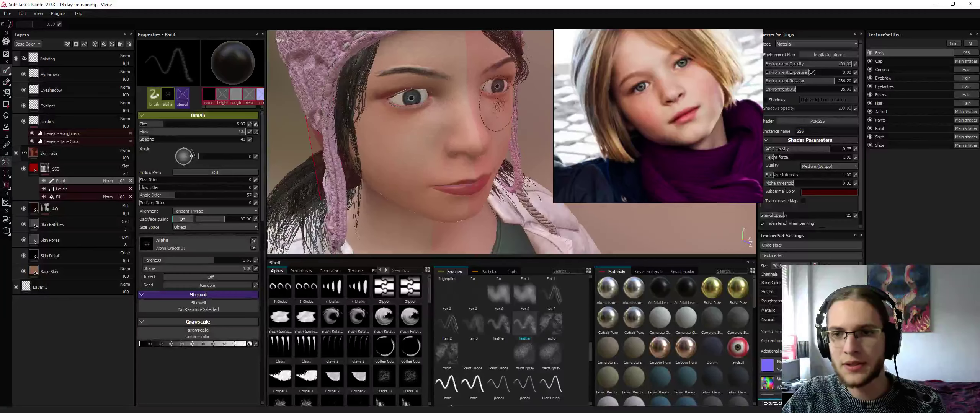
mouse_move(411, 128)
left_mouse_down("alt")
mouse_move(455, 125)
mouse_move(437, 91)
mouse_move(426, 88)
mouse_move(416, 116)
left_mouse_up("alt")
key("x")
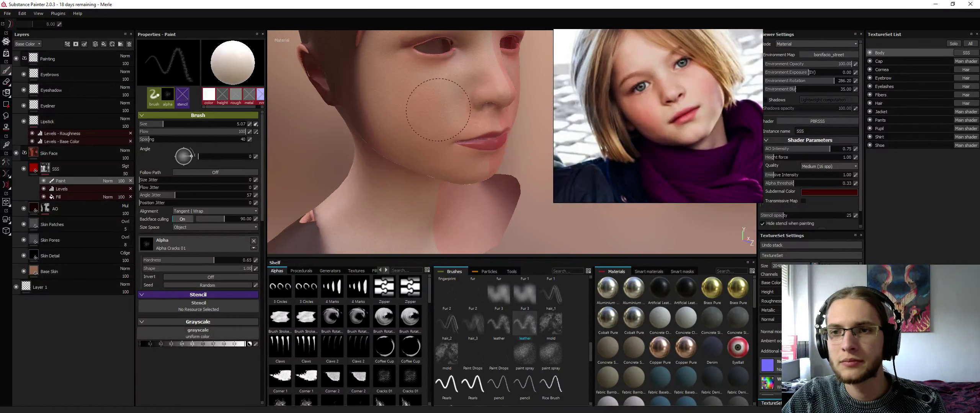
left_click_drag(450, 119, 440, 111)
mouse_move(425, 83)
left_mouse_down("alt")
mouse_move(419, 50)
mouse_move(444, 79)
left_mouse_up("alt")
key("x")
key("ctrl+z")
key("alt+q")
key("alt+q")
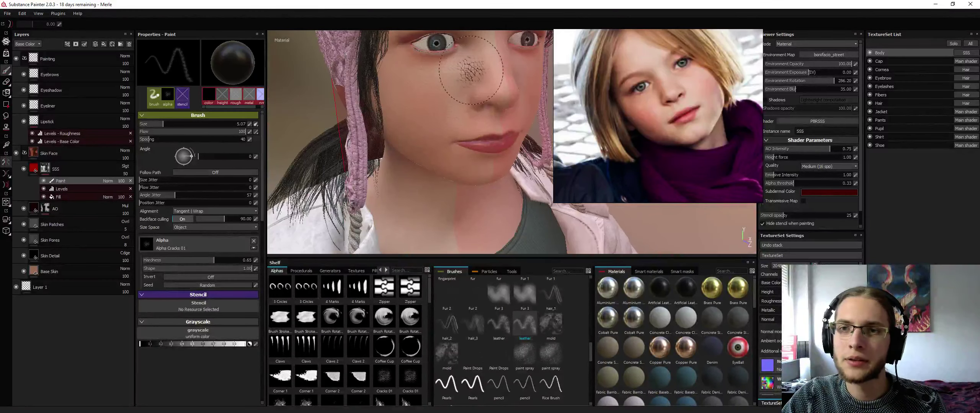
Paint white into the SSS mask on the upper cheek beside the nose with the body isolated
key("x")
key("alt+q")
left_click_drag(441, 71, 444, 75)
mouse_move(470, 100)
left_mouse_down("alt")
mouse_move(440, 82)
mouse_move(456, 94)
left_mouse_up("alt")
key("x")
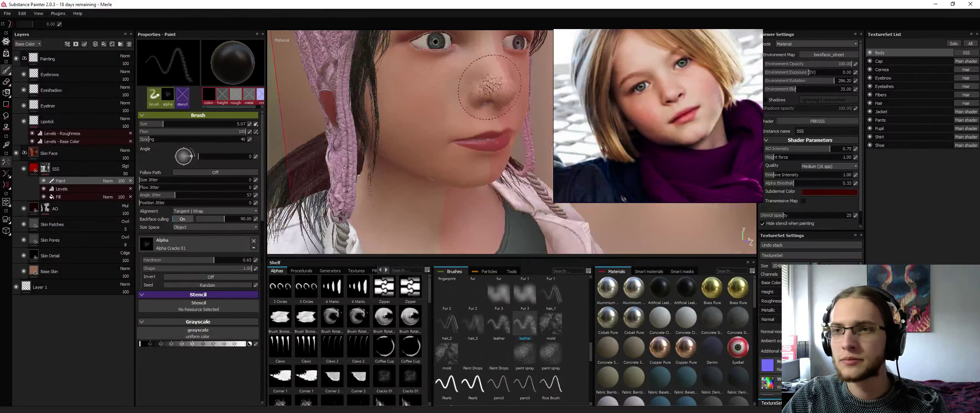
Reduce the leather brush to a size of about 3.15 and paint white into the mask along the side of the nose
middle_click_drag(455, 93, 423, 100, "alt")
left_click_drag(423, 100, 402, 104, "alt")
right_click_drag(445, 106, 436, 107, "ctrl")
key("alt+q")
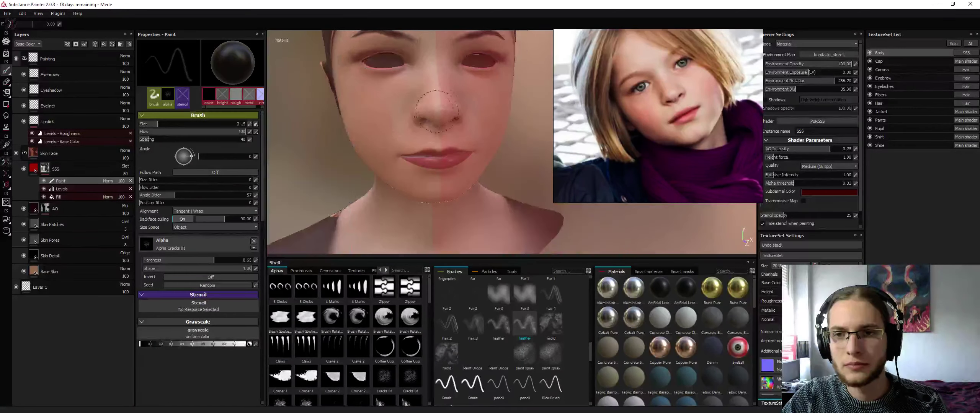
mouse_move(423, 105)
left_mouse_down("alt")
mouse_move(414, 113)
mouse_move(423, 110)
left_mouse_up("alt")
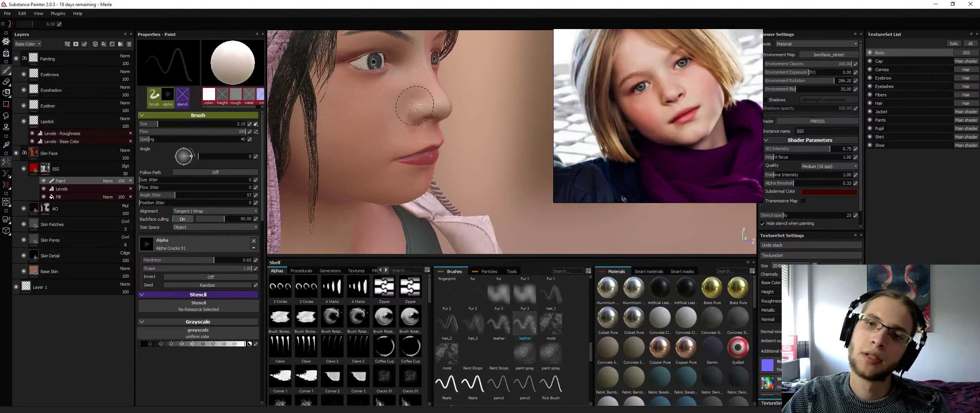
key("x")
left_click_drag(405, 114, 419, 100)
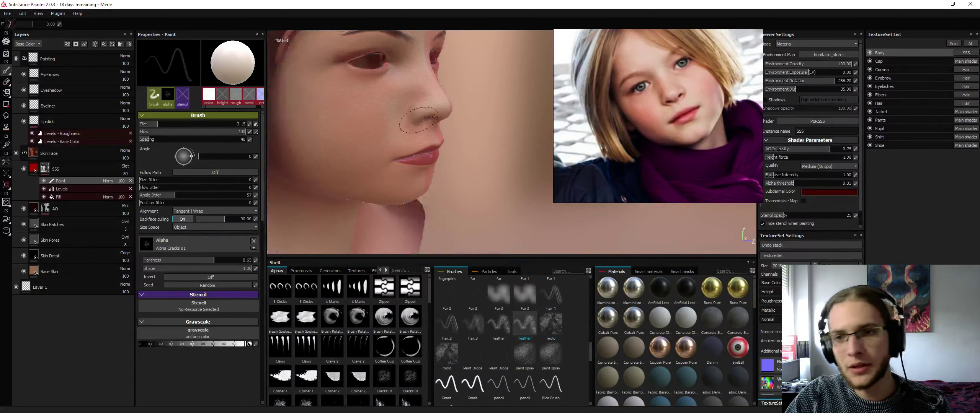
Paint black into the SSS mask around the nostril and near the corner of the mouth
key("x")
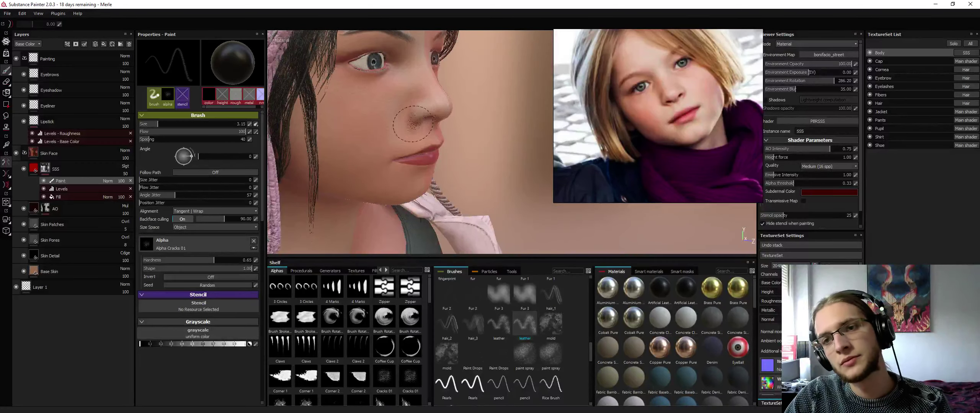
left_click_drag(470, 98, 343, 119, "alt")
left_click_drag(424, 130, 429, 134)
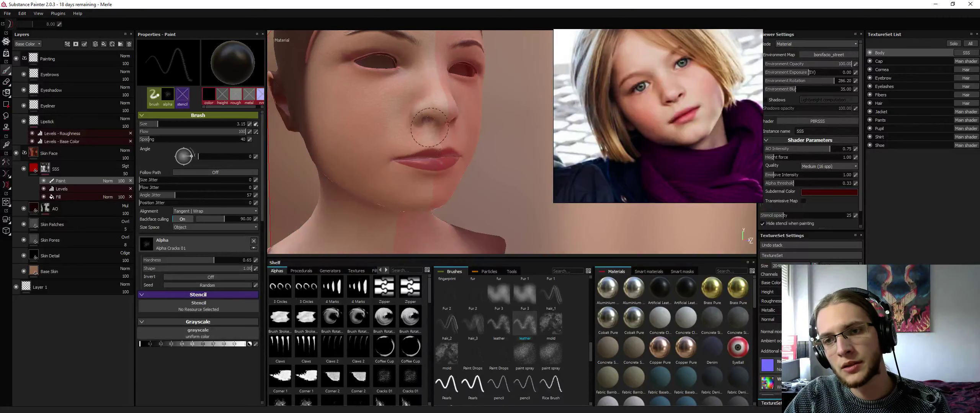
left_click(385, 148)
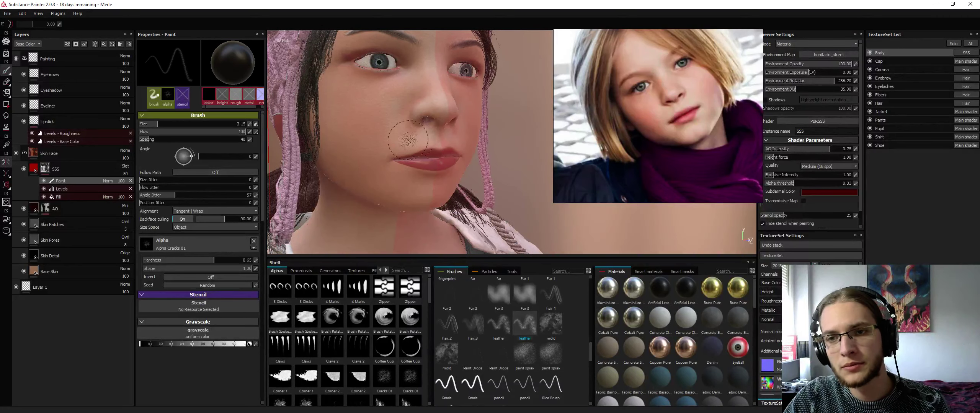
Paint white and black touches into the SSS mask above the upper lip and beside the corner of the mouth
key("x")
left_click(419, 141)
key("x")
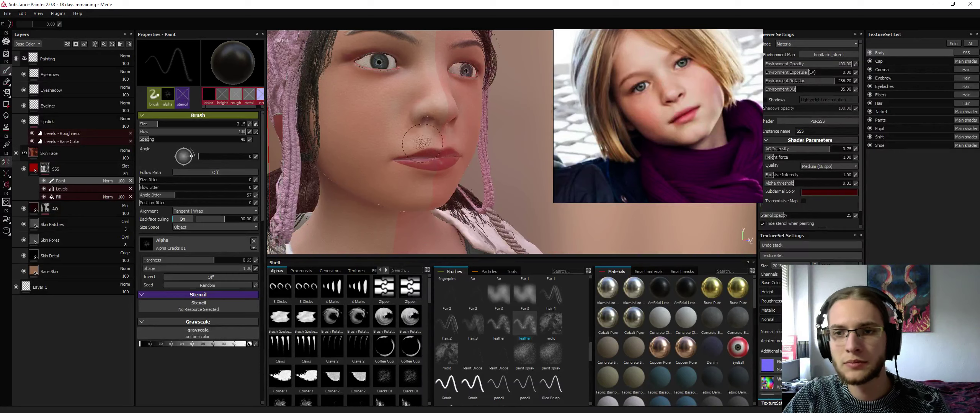
left_click(421, 130)
left_click(395, 144)
key("x")
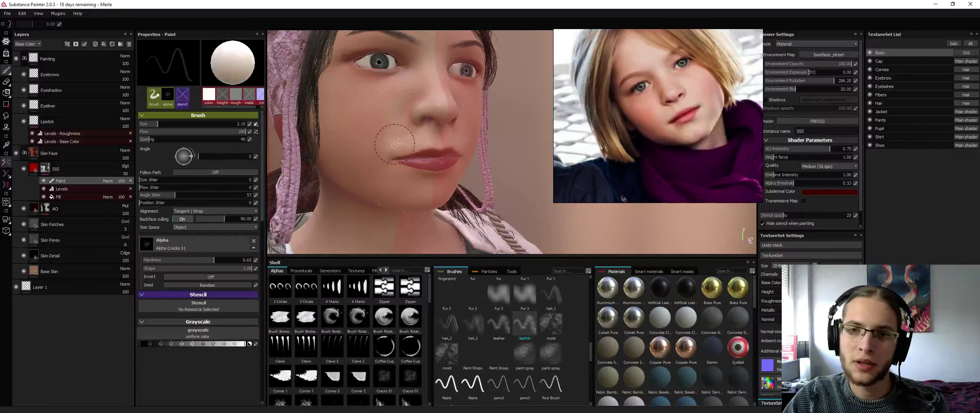
Paint white into the SSS mask on the cheek beside the mouth corner and around the nostril
left_click(395, 145)
left_click(449, 112)
key("x")
key("x")
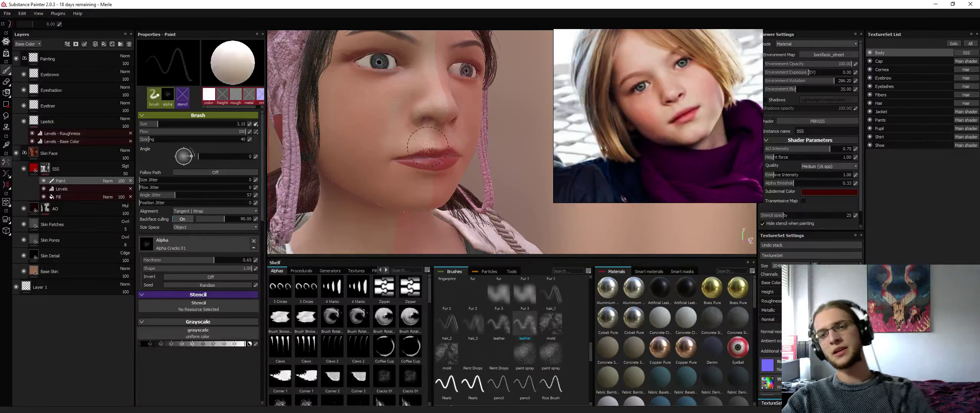
key("x")
key("x")
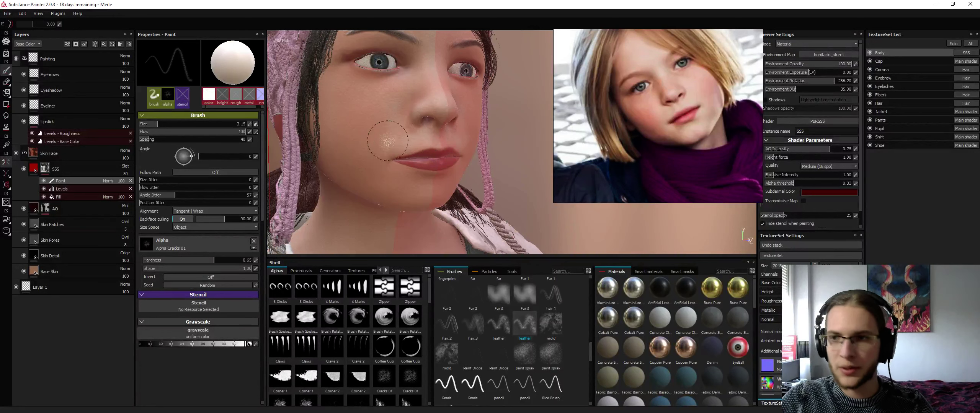
Paint black and white touches into the SSS mask below the lower lip
key("x")
left_click(413, 174)
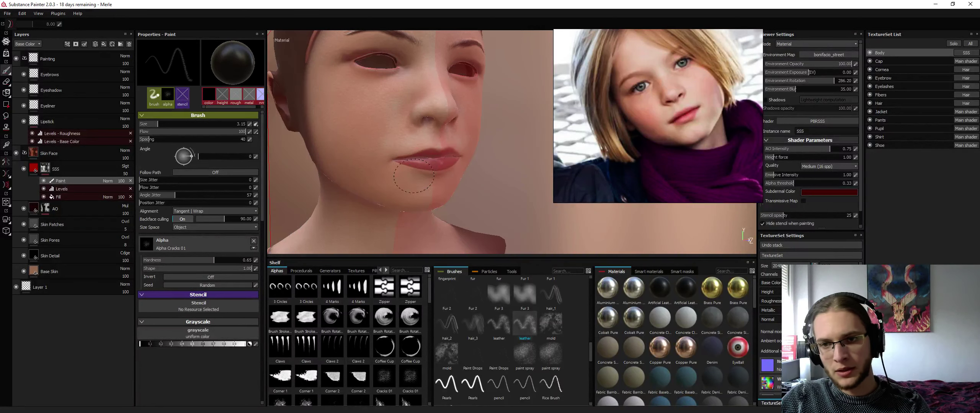
key("x")
left_click(412, 177)
left_click_drag(412, 178, 360, 80, "alt")
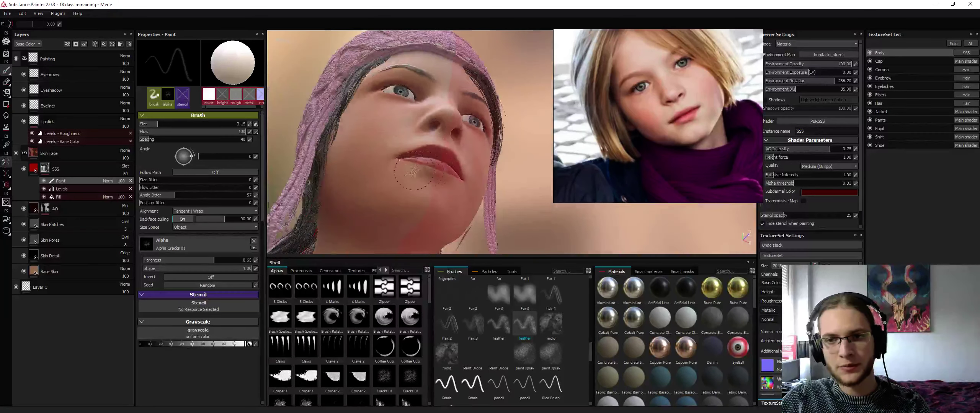
left_click(413, 170)
key("x")
Rotate the environment lighting to 237.60 and touch up the SSS mask on the cheek under the eye
left_click_drag(415, 181, 421, 237, "alt")
mouse_move(428, 199)
right_mouse_down("shift")
mouse_move(488, 170)
mouse_move(423, 161)
right_mouse_up("shift")
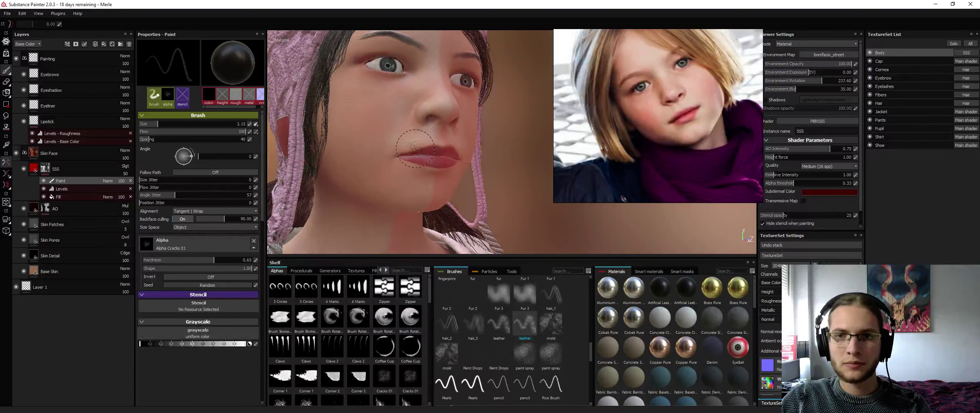
left_click_drag(419, 126, 417, 153, "alt")
left_click(403, 92)
key("x")
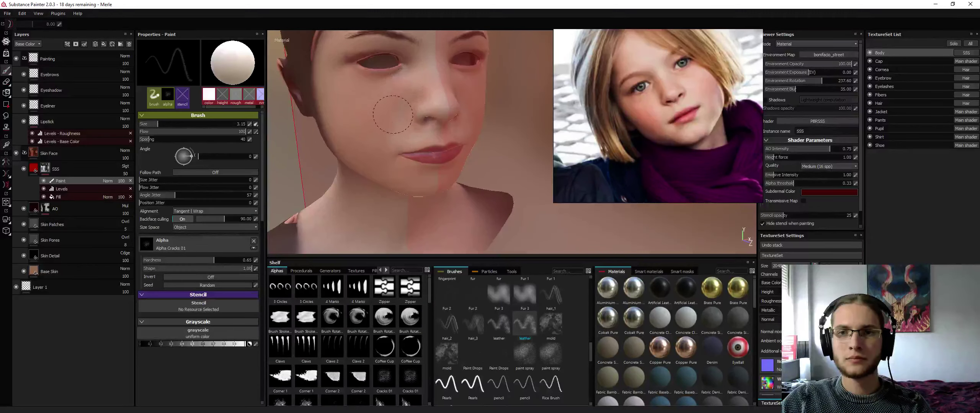
Paint white into the SSS mask across the eye area and black near the inner end of the eyebrow
mouse_move(394, 136)
left_mouse_down("alt")
mouse_move(376, 169)
mouse_move(365, 167)
mouse_move(407, 87)
mouse_move(402, 63)
left_mouse_up("alt")
key("x")
middle_click_drag(402, 63, 403, 142, "alt")
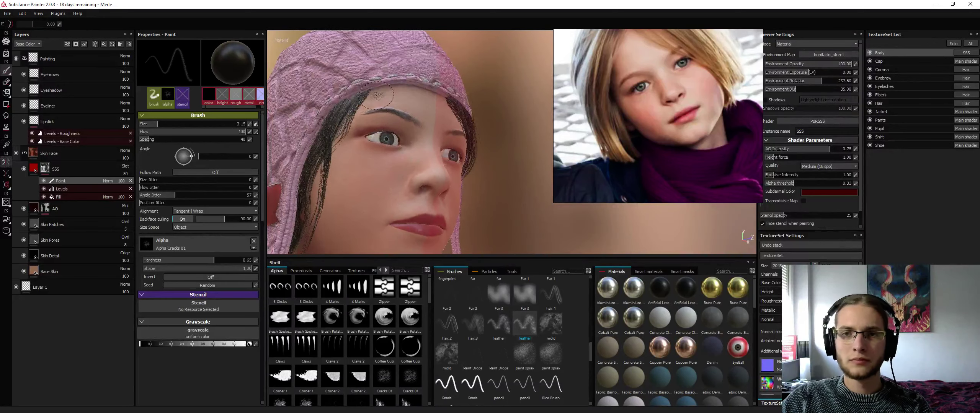
right_click_drag(402, 142, 419, 134, "alt")
key("x")
left_click_drag(419, 133, 363, 129)
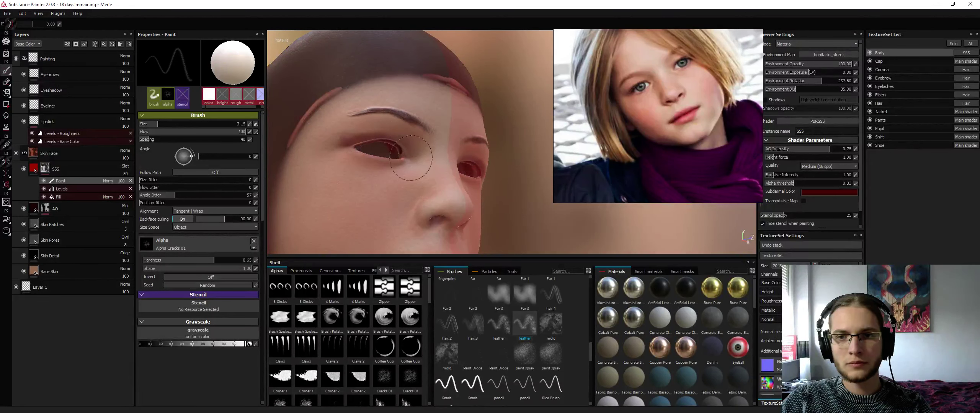
key("alt+q")
key("x")
key("alt+q")
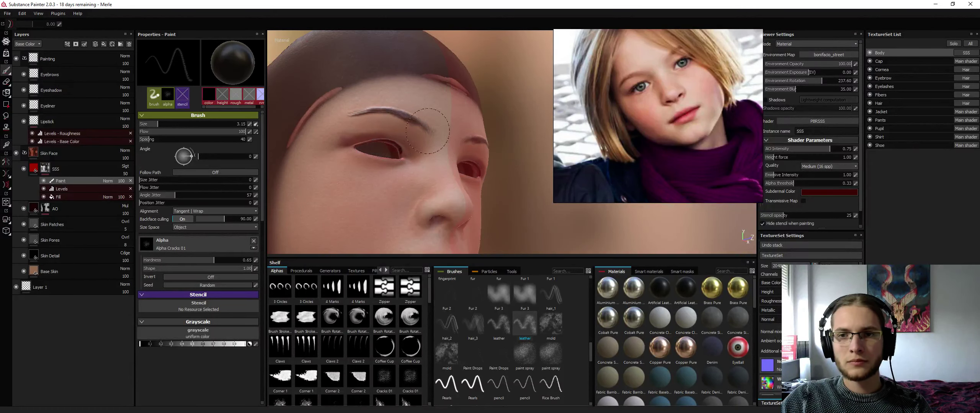
mouse_move(408, 122)
left_mouse_down("alt")
mouse_move(405, 150)
mouse_move(399, 117)
left_mouse_up("alt")
key("alt+q")
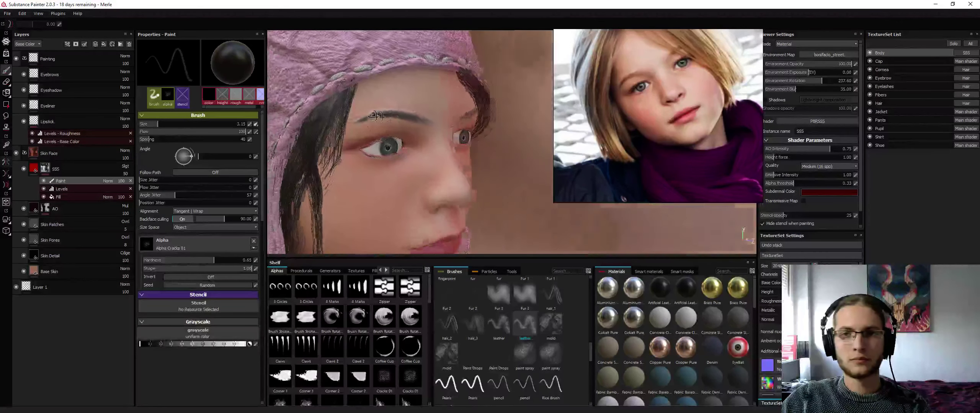
Enlarge the brush to size 5.00 and paint white into the SSS mask across the forehead, temple and cheek
key("x")
key("alt+q")
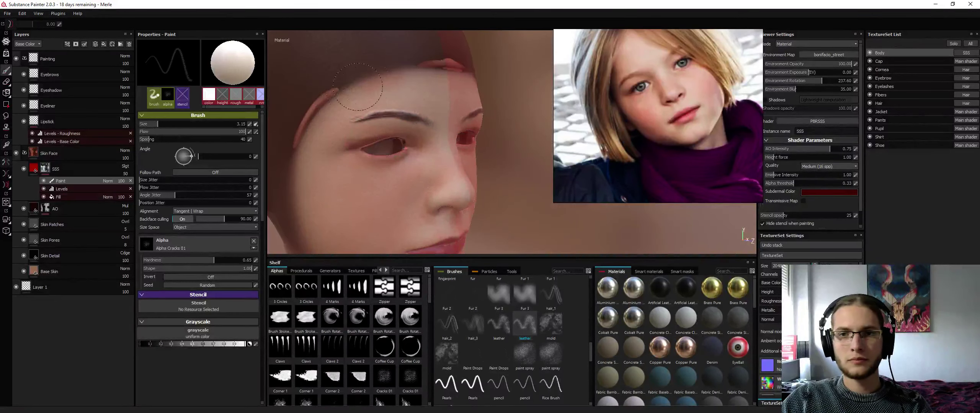
key("alt+q")
right_click_drag(384, 78, 400, 78, "ctrl")
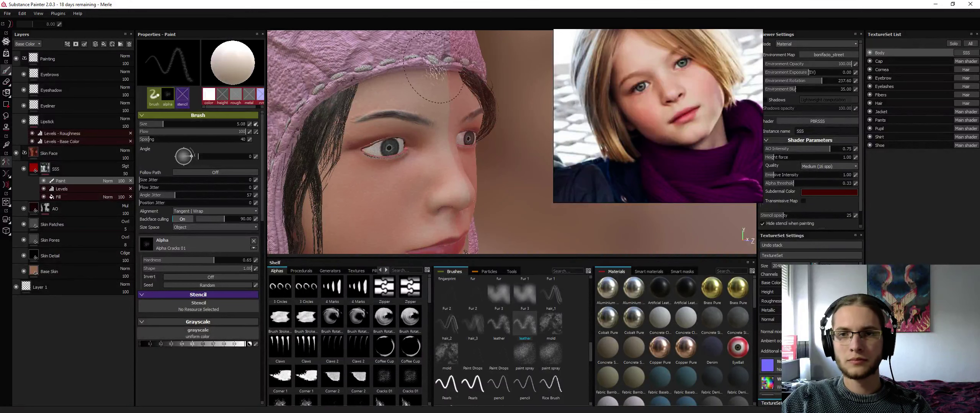
left_click_drag(398, 82, 355, 86)
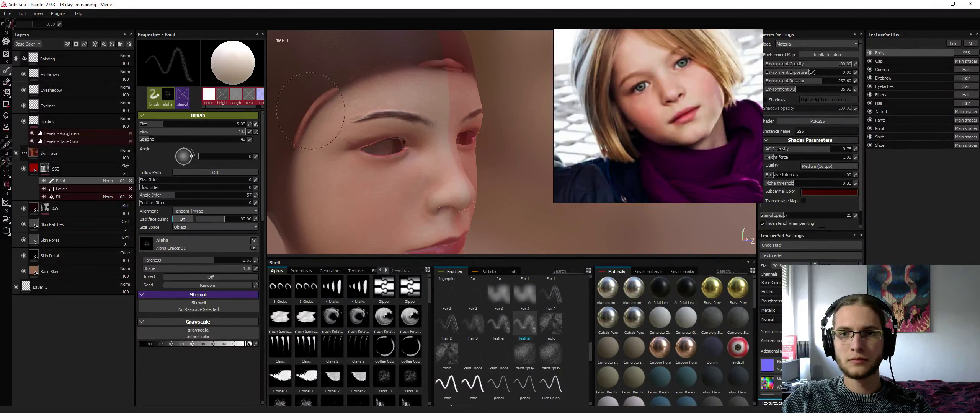
left_click_drag(311, 111, 306, 120)
left_click_drag(337, 104, 315, 121)
left_click_drag(352, 101, 331, 117)
middle_click_drag(385, 105, 421, 38, "alt")
mouse_move(400, 119)
left_mouse_down()
mouse_move(390, 129)
mouse_move(423, 135)
left_mouse_up()
Paint black into the SSS mask on the chin with the body isolated
key("x")
left_click_drag(414, 161, 409, 140, "alt")
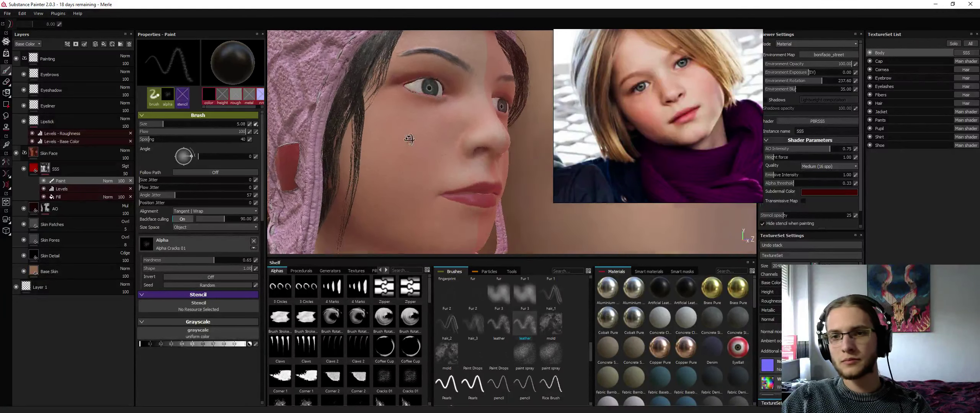
middle_click_drag(409, 140, 417, 91, "alt")
key("alt+q")
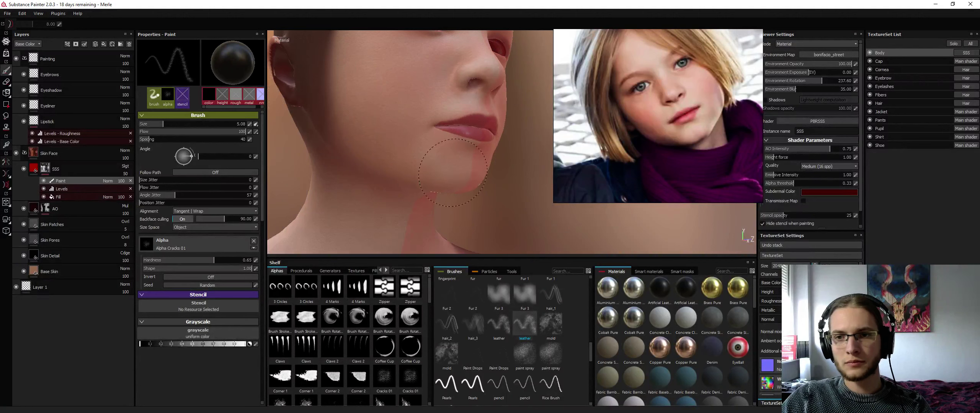
left_click_drag(437, 175, 446, 172)
left_click_drag(451, 165, 440, 140, "alt")
middle_click_drag(440, 140, 405, 116, "alt")
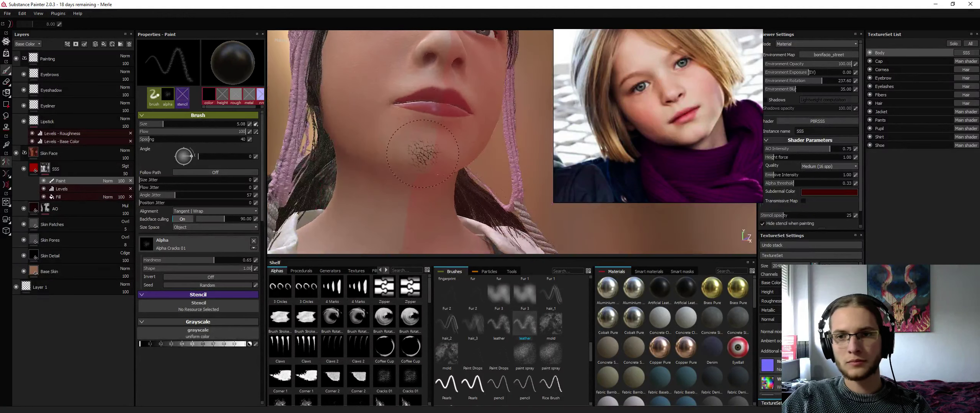
Examine the skin redness on the face and neck from several angles and distances under slightly rotated lighting
left_click_drag(423, 154, 444, 168, "alt")
middle_click_drag(444, 169, 457, 237, "alt")
right_click_drag(457, 238, 395, 199, "alt")
left_click_drag(394, 172, 329, 153, "alt")
mouse_move(329, 141)
right_mouse_down("shift")
mouse_move(405, 138)
mouse_move(333, 139)
right_mouse_up("shift")
left_click_drag(401, 146, 460, 149, "alt")
right_click_drag(459, 149, 589, 153, "alt")
middle_click_drag(589, 154, 554, 126, "alt")
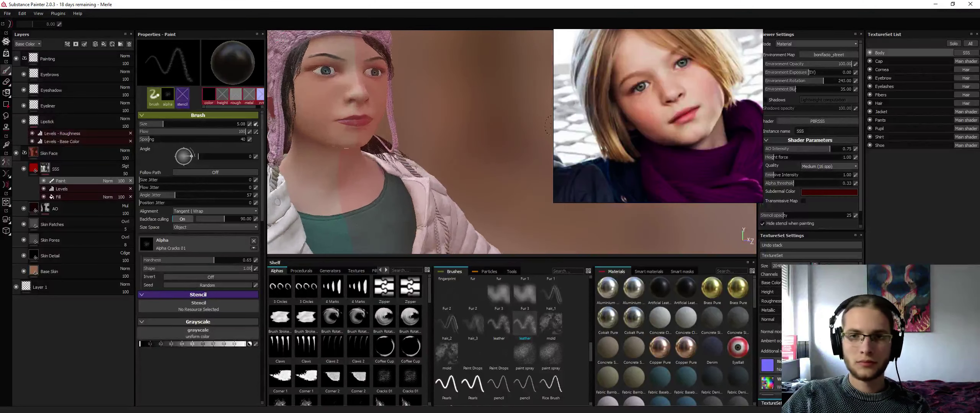
right_click_drag(551, 126, 590, 130, "alt")
left_click_drag(367, 100, 387, 101, "alt")
middle_click_drag(386, 100, 463, 130, "alt")
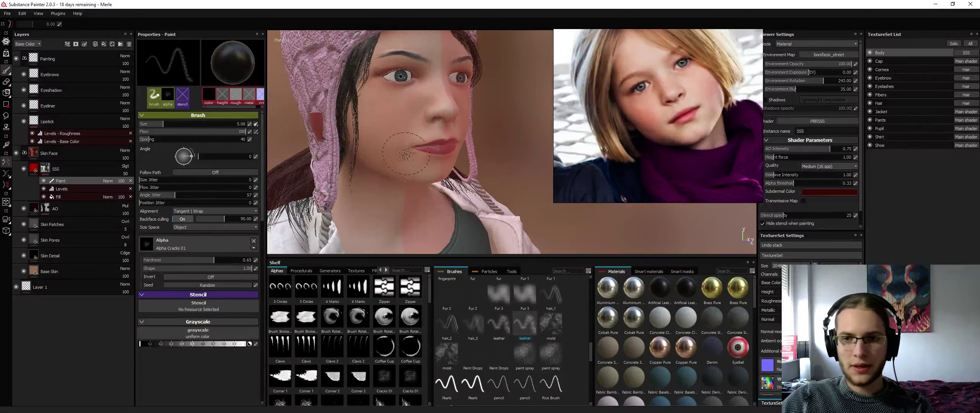
Paint white into the SSS mask between the corner of the mouth and the chin
right_click_drag(406, 154, 428, 155, "alt")
middle_click_drag(428, 155, 463, 145, "alt")
key("x")
left_click_drag(419, 159, 422, 162)
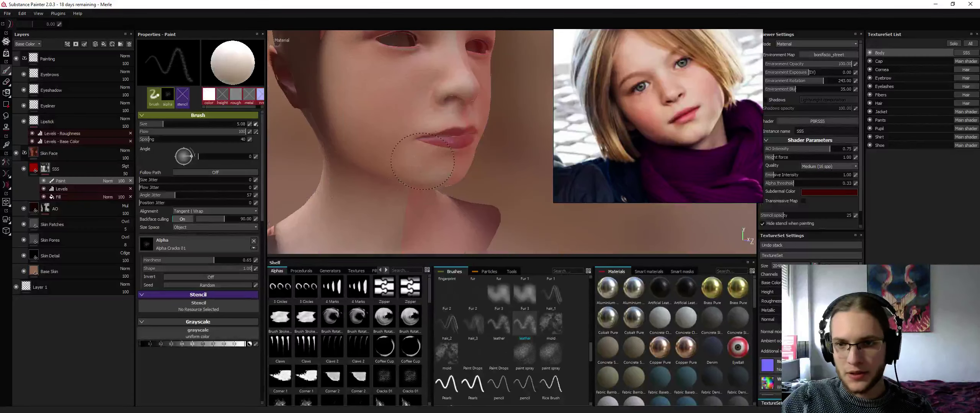
key("x")
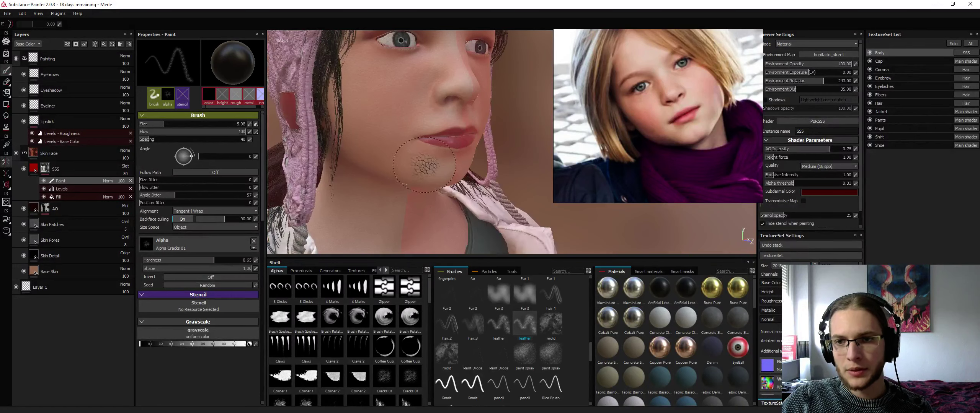
key("x")
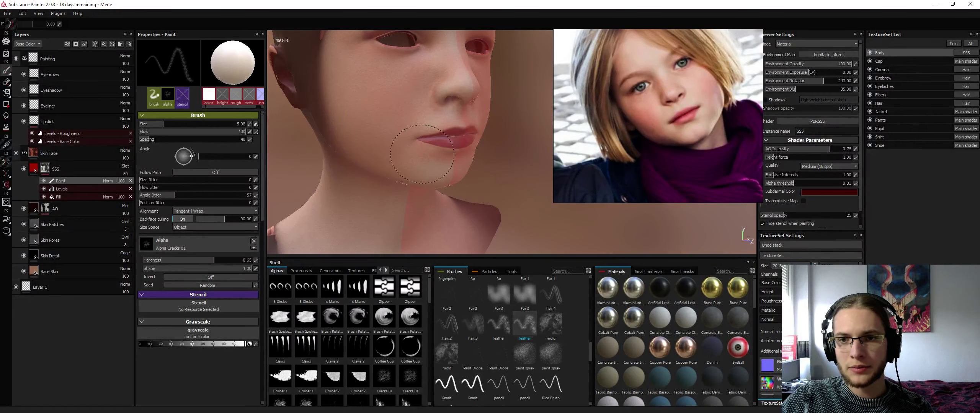
Reduce the brush to a size of about 2.48 and paint black into the SSS mask at the corner of the mouth
key("x")
key("alt+q")
right_click_drag(411, 137, 394, 138, "ctrl")
key("alt+q")
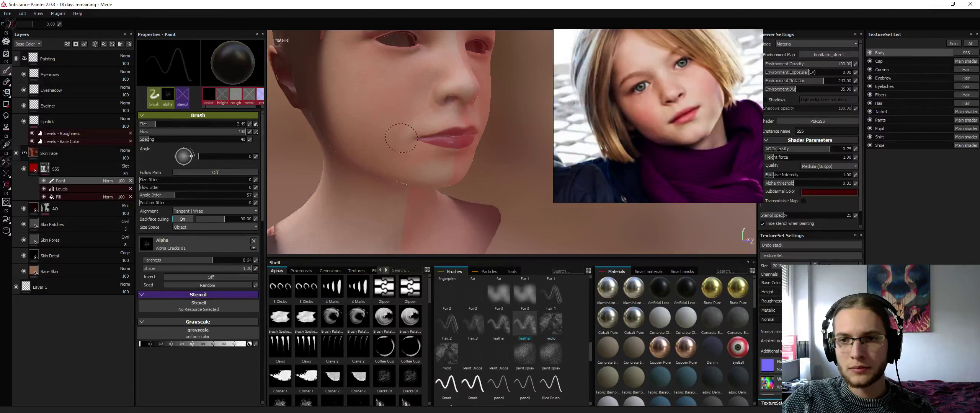
key("x")
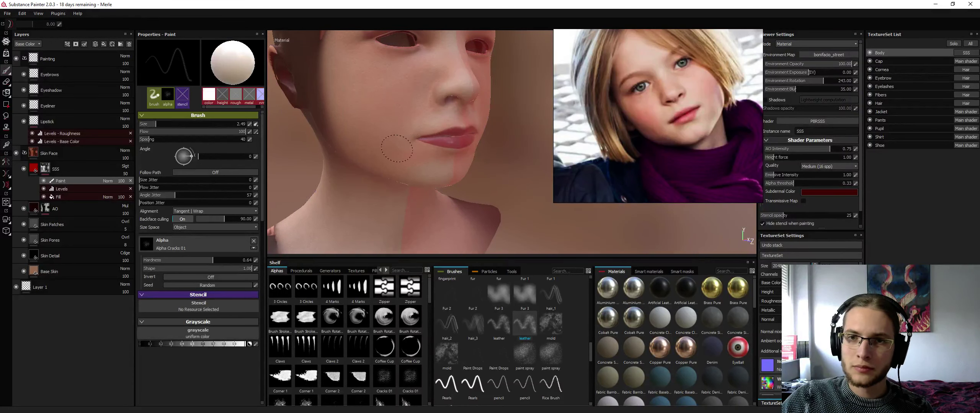
Set the brush size to about 3.09 and paint white into the SSS mask between the nostril and upper lip
key("alt+q")
left_click_drag(377, 138, 433, 117, "alt")
right_click_drag(428, 112, 432, 110, "ctrl")
key("alt+q")
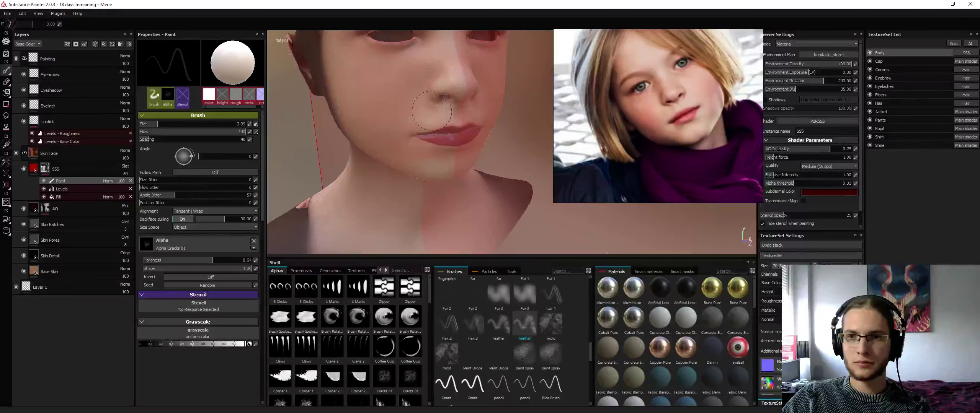
key("alt+q")
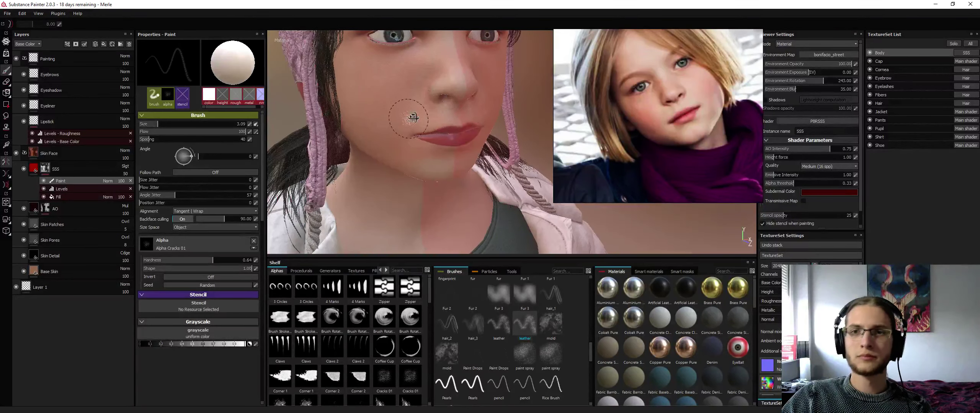
Paint white into the SSS mask on the cheek in side view, enlarging the brush to about 3.75
left_click_drag(412, 117, 439, 116, "alt")
key("alt+q")
key("alt+q")
right_click_drag(438, 116, 409, 117, "alt")
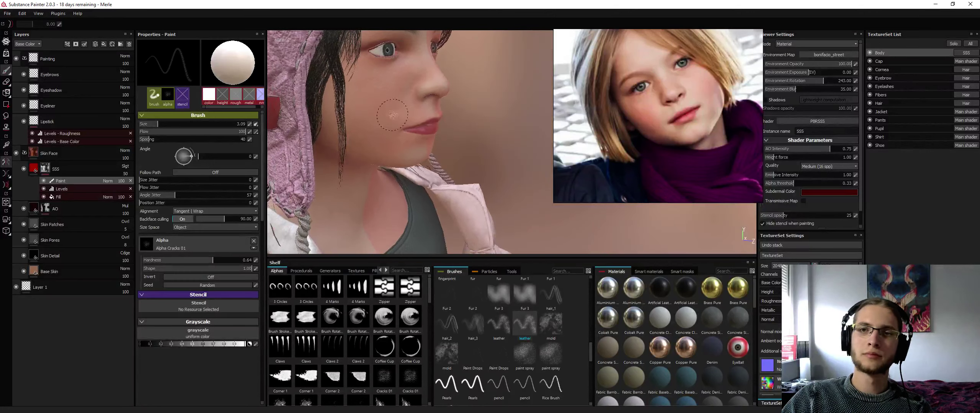
key("x")
key("alt+q")
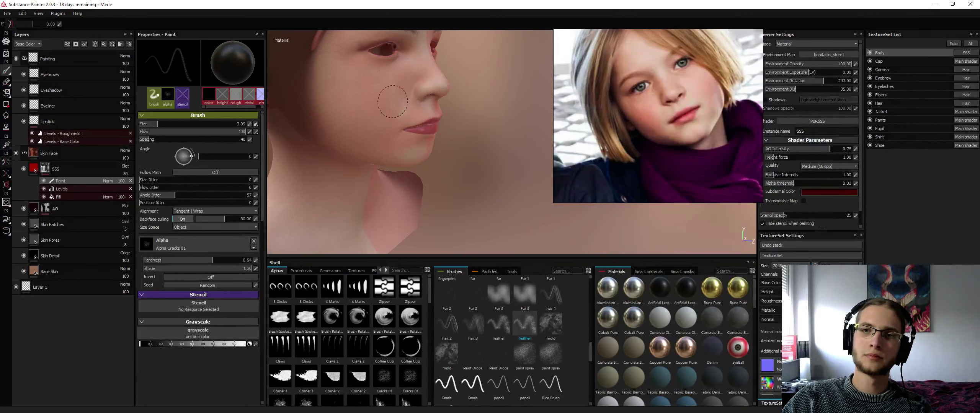
key("x")
left_click(393, 90)
right_click_drag(393, 90, 400, 90, "ctrl")
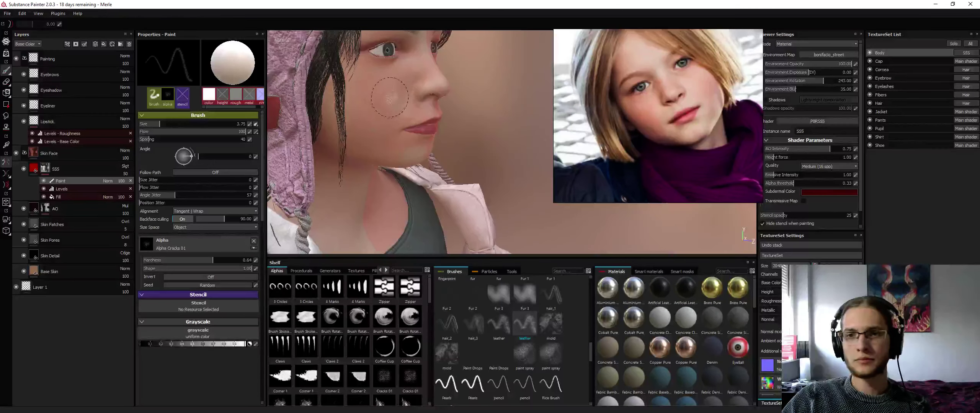
key("alt+q")
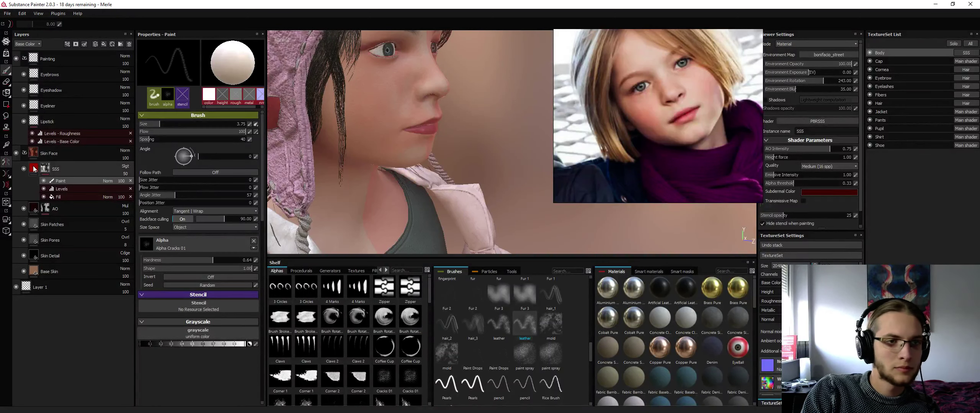
Set the SSS layer's base color to a brighter red (R 0.838, G 0.070, B 0.000) and adjust the layer's opacity
left_click(48, 168)
left_click(194, 168)
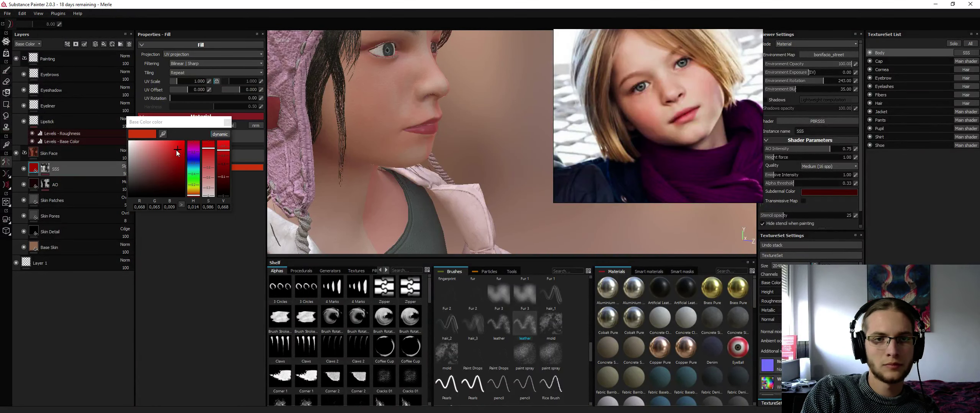
left_click_drag(177, 150, 192, 148)
left_click(92, 175)
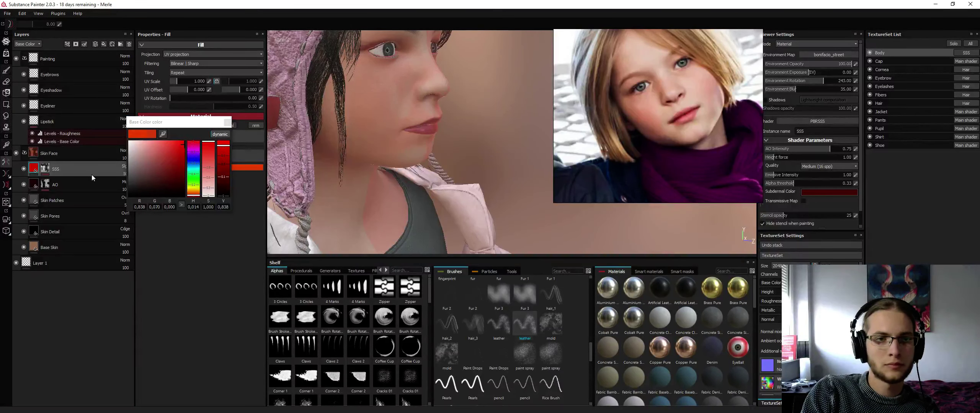
left_click(125, 175)
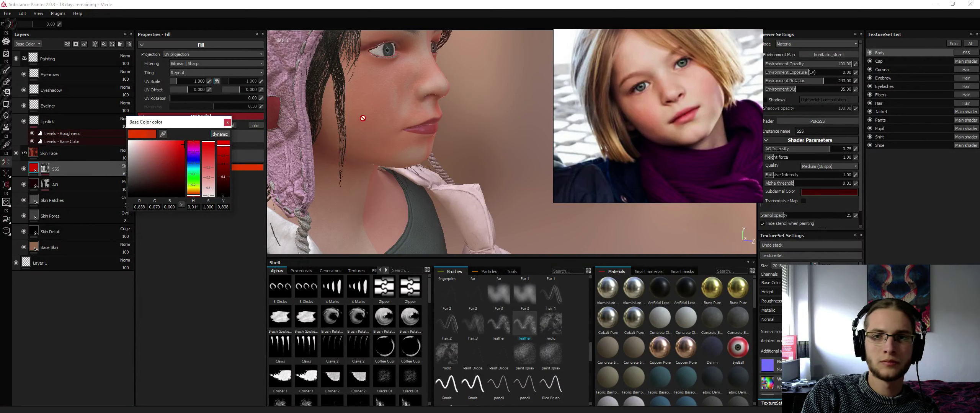
left_click(227, 122)
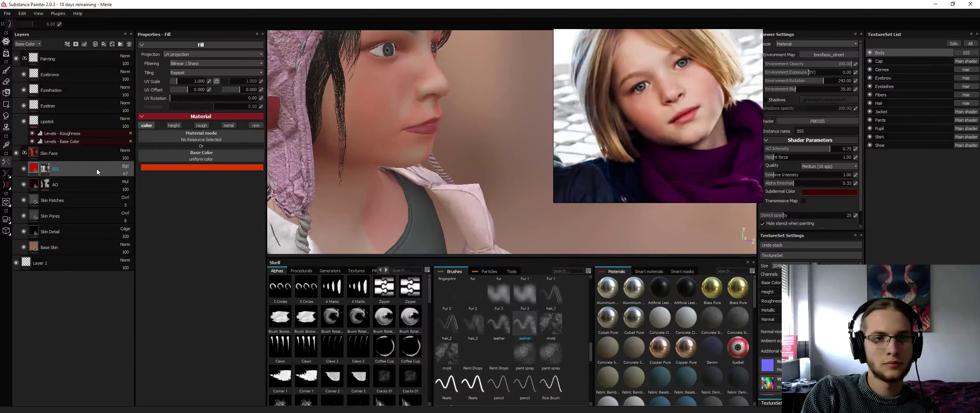
Set the brush size to 5.56 and paint black into the SSS mask on the cheek beside the nose and below the eye
left_click(45, 169)
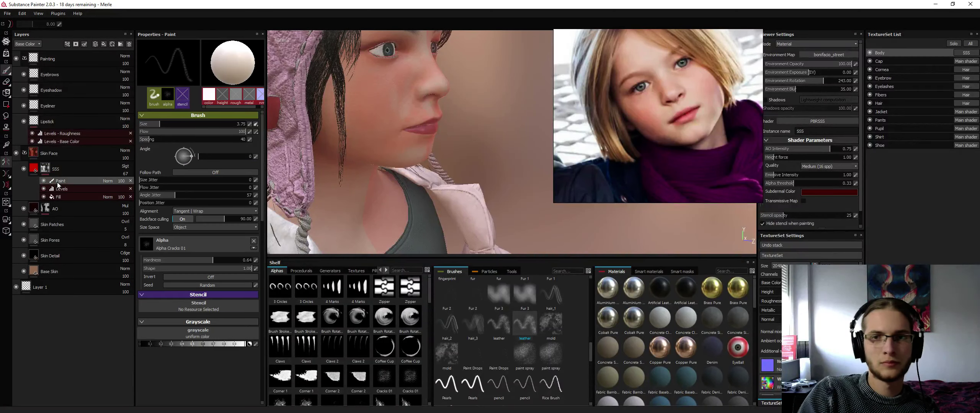
left_click_drag(404, 94, 387, 100, "alt")
key("alt+q")
key("alt+q")
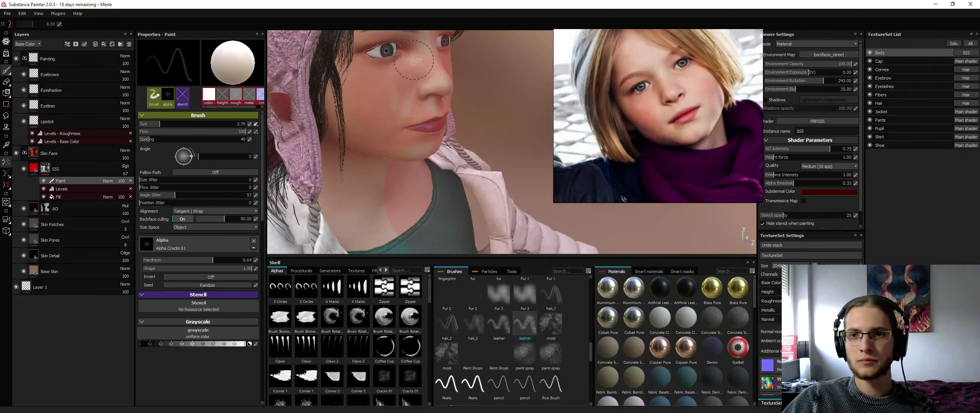
key("x")
right_click_drag(406, 71, 417, 71, "ctrl")
left_click_drag(410, 64, 409, 66)
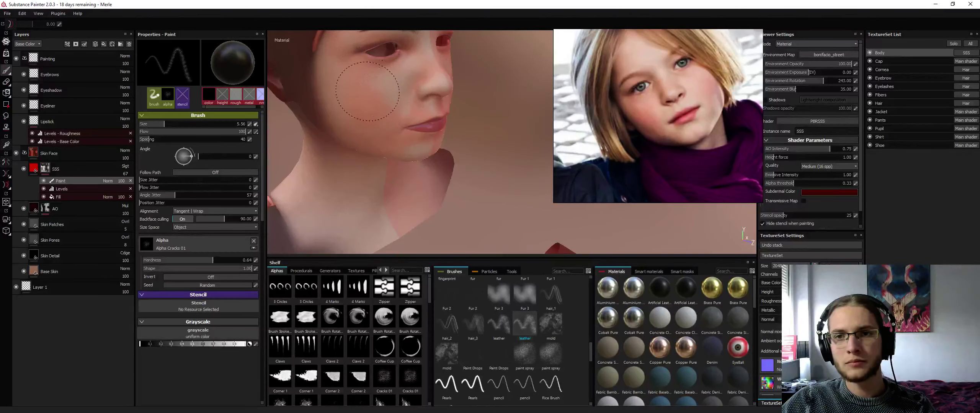
mouse_move(369, 95)
left_mouse_down()
mouse_move(410, 91)
mouse_move(378, 85)
left_mouse_up()
key("x")
key("alt+q")
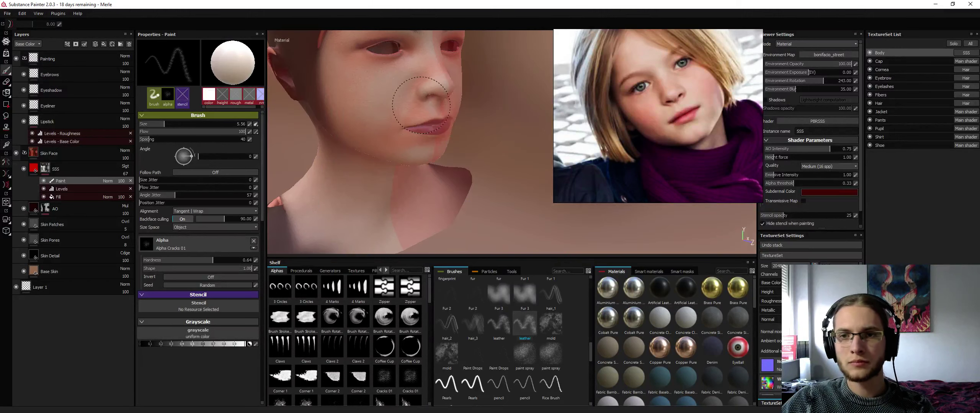
key("alt+q")
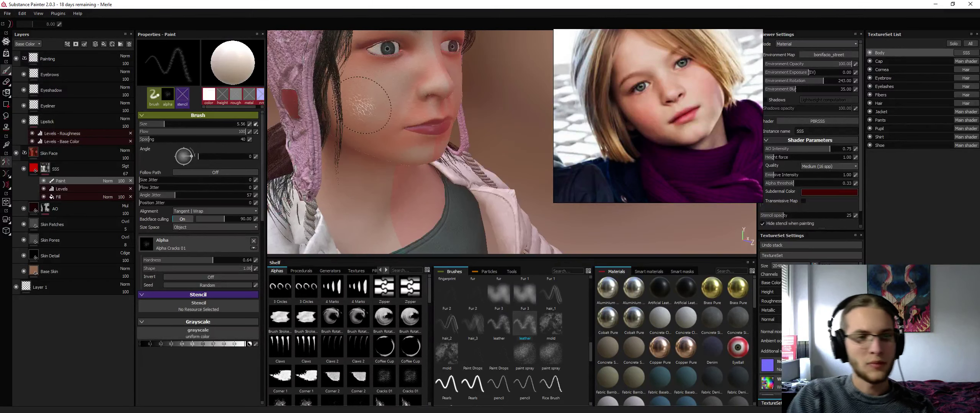
Shift the SSS layer's base color to a cooler crimson red (R 0.838, G 0.000, B 0.070)
left_click(34, 171)
left_click(185, 167)
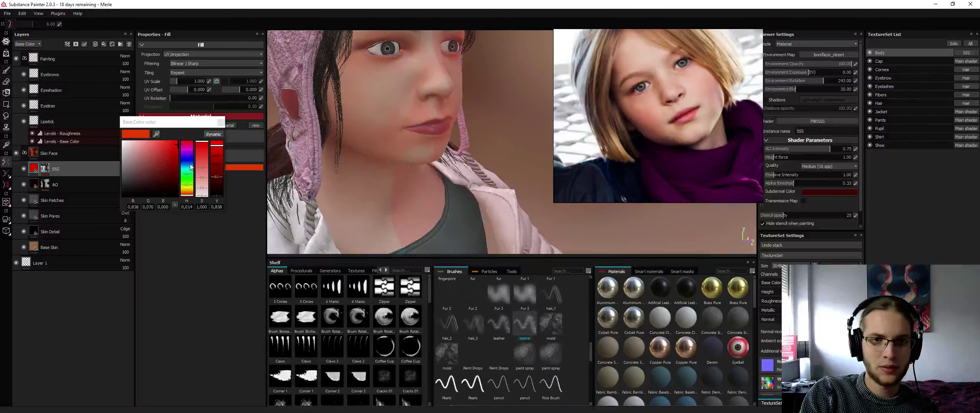
left_click_drag(188, 196, 194, 145)
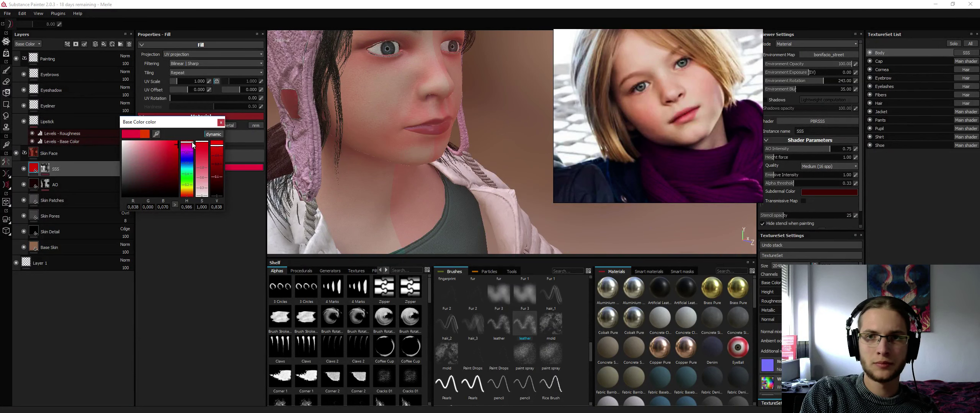
left_click(223, 124)
left_click_drag(423, 142, 402, 128, "alt")
middle_click_drag(401, 128, 399, 170, "alt")
left_click_drag(398, 170, 396, 125, "alt")
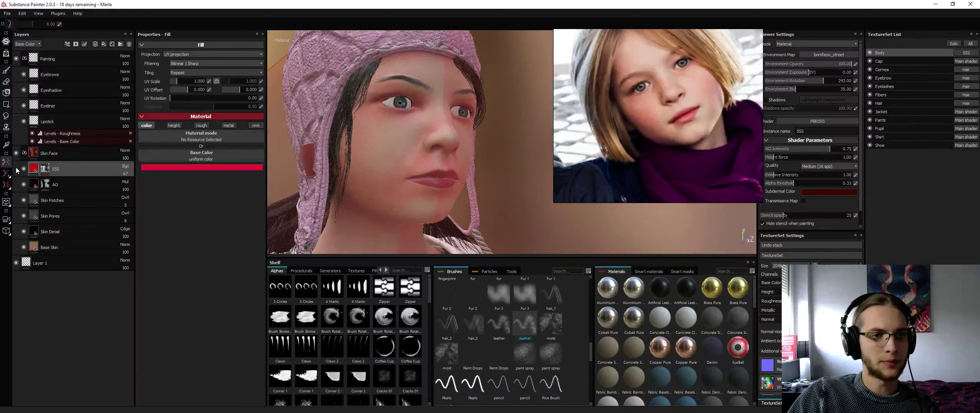
Try painting black into the SSS mask on the cheek beside the nose, and undo the change
left_click(47, 169)
mouse_move(435, 110)
left_mouse_down("alt")
mouse_move(399, 154)
mouse_move(384, 140)
left_mouse_up("alt")
key("x")
right_click_drag(398, 132, 437, 134, "alt")
left_click_drag(426, 120, 412, 128)
key("x")
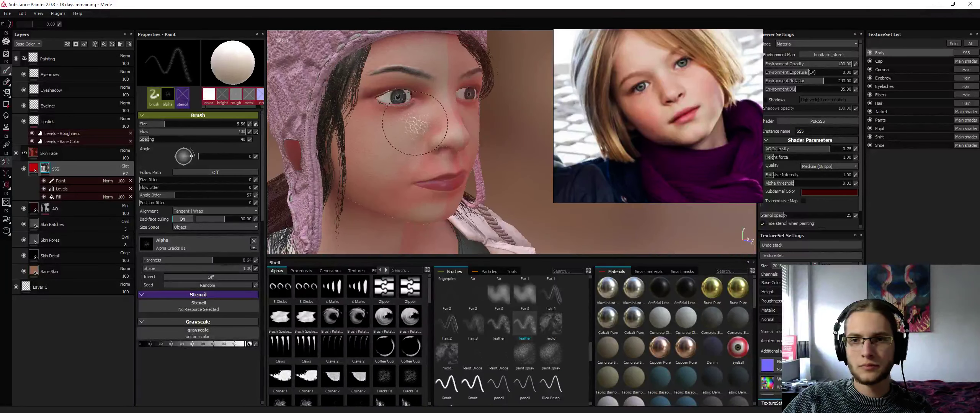
key("alt+q")
key("ctrl+z")
key("alt+q")
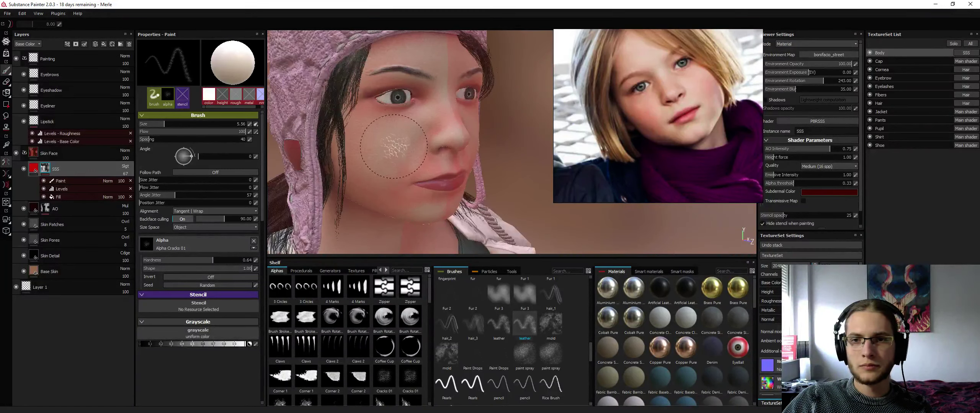
Select the Paint effect in the SSS mask and paint white beside the nose below the eye
key("x")
key("alt+q")
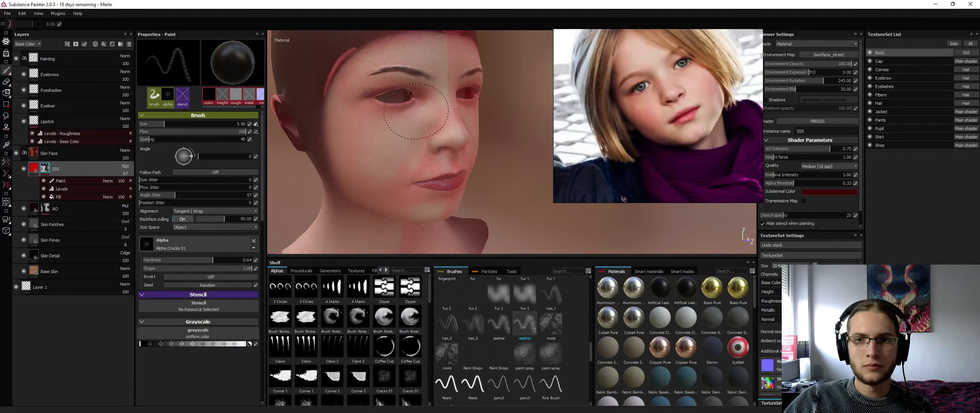
key("alt+q")
key("alt+q")
key("alt+q")
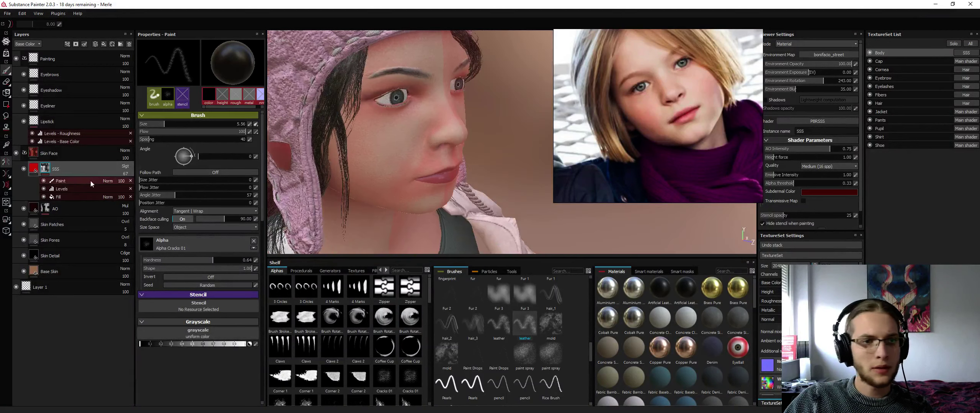
left_click(90, 180)
key("alt+q")
key("alt+q")
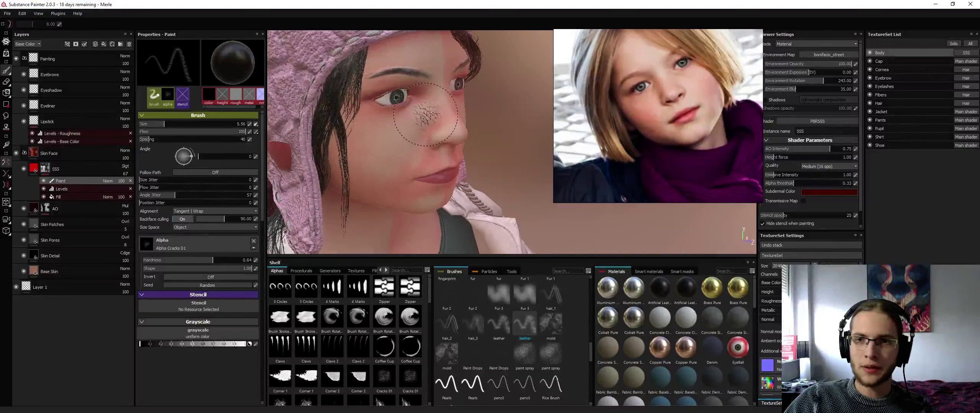
key("x")
key("alt+q")
key("alt+q")
left_click_drag(430, 100, 441, 90)
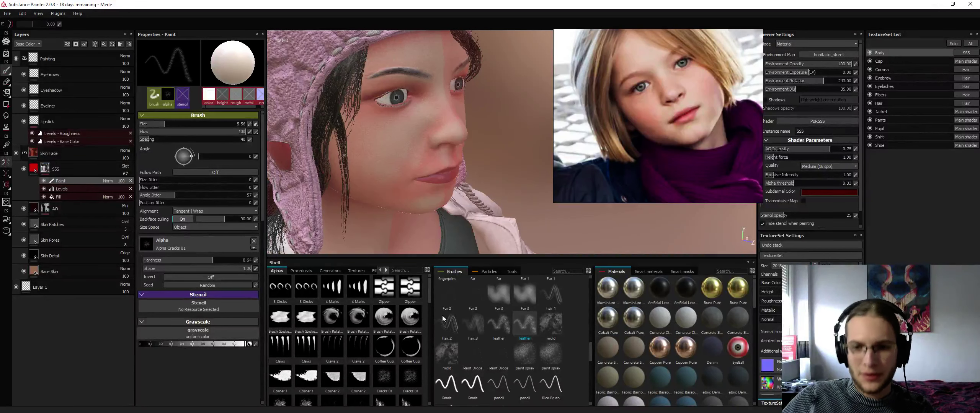
Switch to the paint spray brush at a size of about 10.19 and paint white into the SSS mask over the cheek
left_click(528, 357)
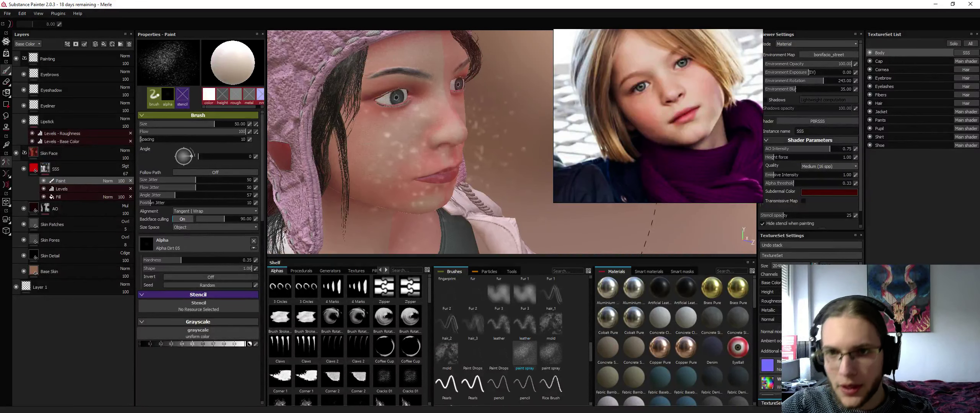
right_click_drag(415, 155, 373, 154, "ctrl")
key("alt+q")
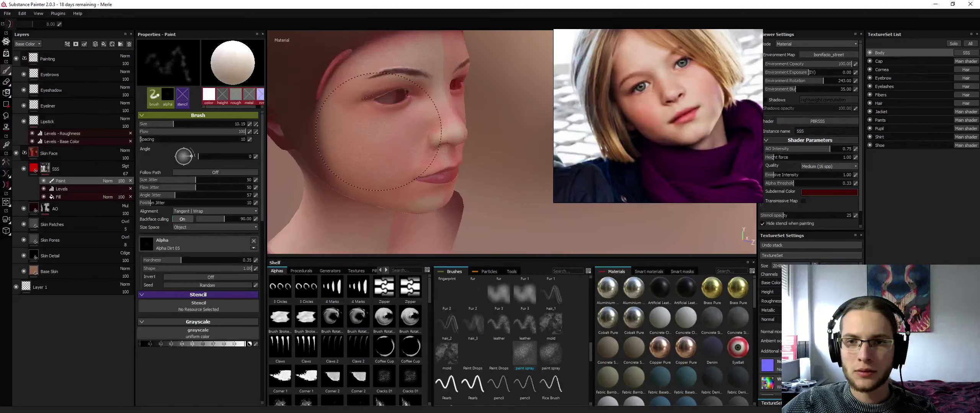
key("alt+q")
Reduce the brush size to 5.00 and paint black into the SSS mask around the mouth and chin
mouse_move(438, 153)
left_mouse_down("alt")
mouse_move(402, 144)
mouse_move(429, 157)
left_mouse_up("alt")
key("x")
right_click_drag(439, 160, 431, 161, "ctrl")
key("alt+q")
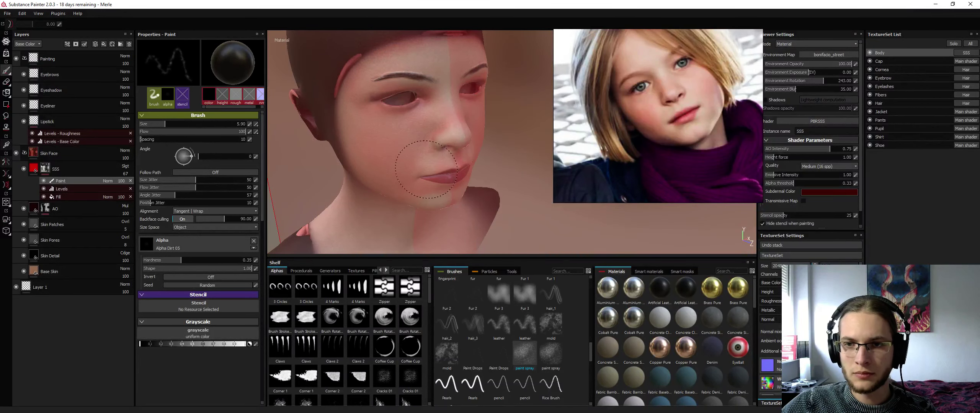
key("alt+q")
key("alt+q")
key("alt+q")
key("alt+q")
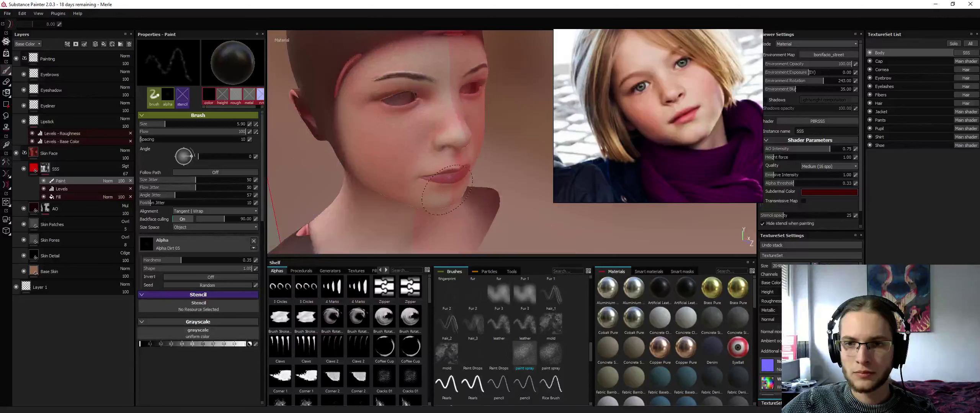
Set the brush size to about 5.90 and paint black into the SSS mask on the lower cheek and jaw
key("alt+q")
mouse_move(432, 169)
left_mouse_down("alt")
mouse_move(416, 143)
mouse_move(440, 157)
left_mouse_up("alt")
key("alt+q")
key("alt+q")
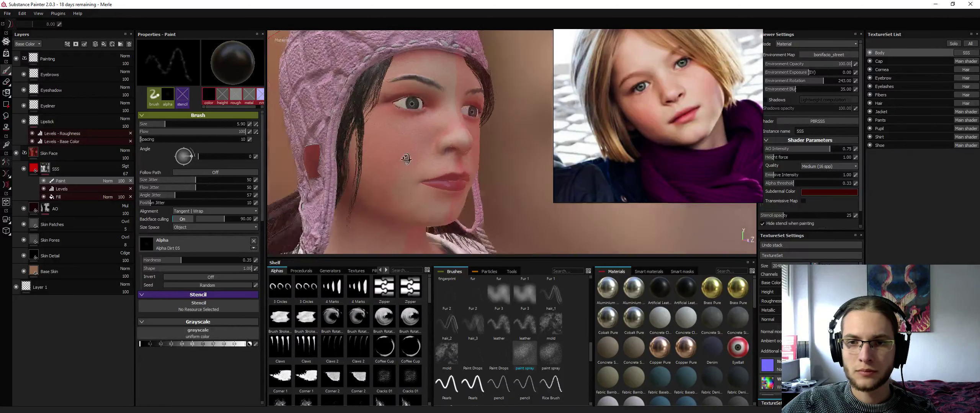
left_click_drag(405, 204, 393, 164, "alt")
key("alt+q")
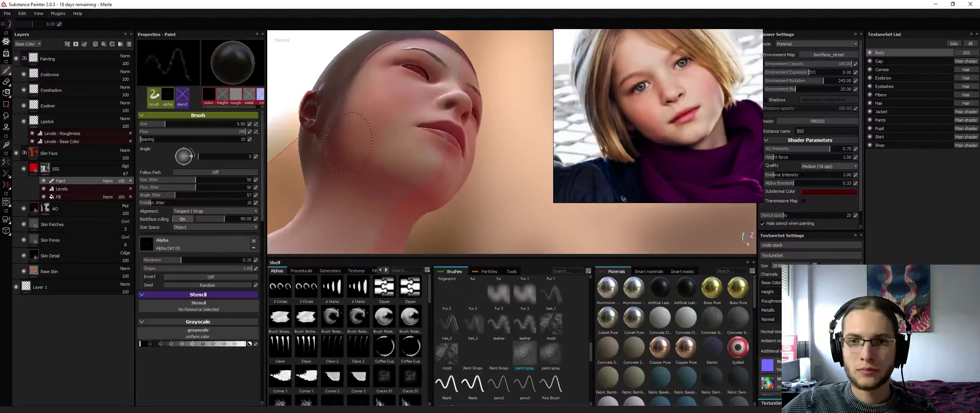
mouse_move(348, 144)
left_mouse_down("alt")
mouse_move(383, 156)
mouse_move(369, 137)
mouse_move(377, 108)
mouse_move(449, 119)
left_mouse_up("alt")
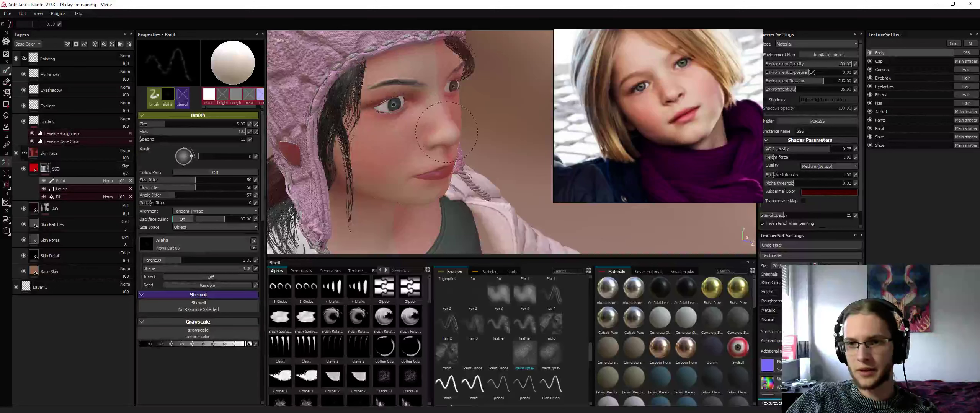
Reduce the brush size to about 3.06 and paint white into the SSS mask on the tip of the nose
right_click_drag(446, 132, 445, 134, "ctrl")
left_click(445, 134)
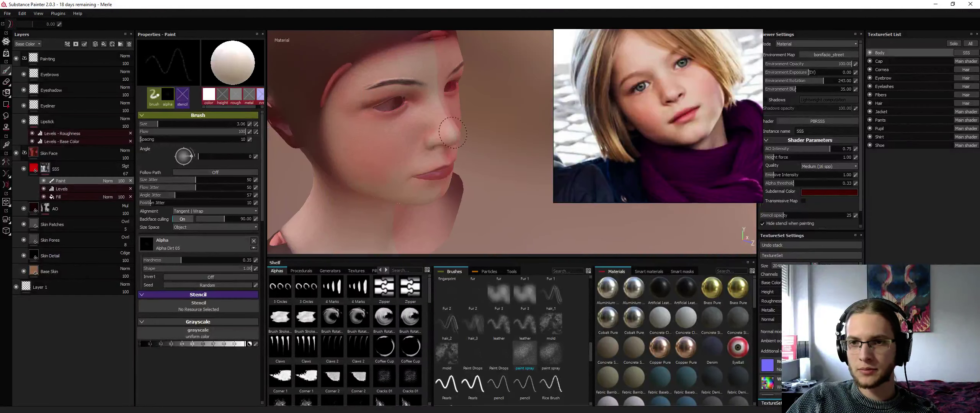
key("alt+q")
key("alt+q")
key("alt+q")
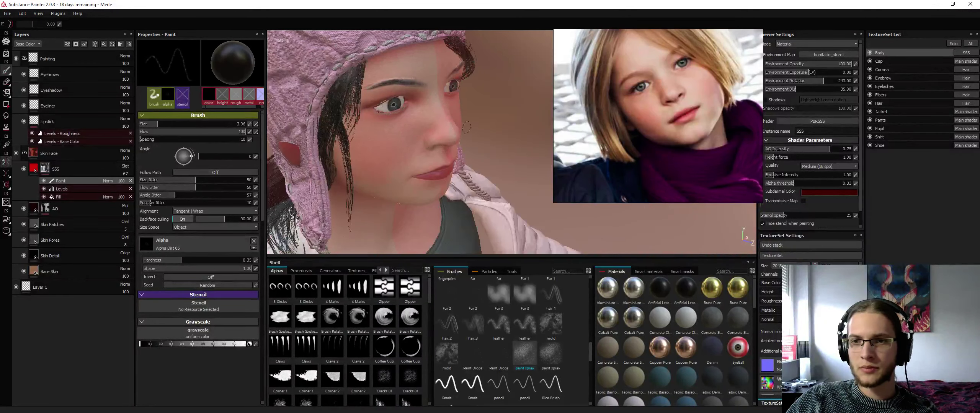
Enlarge the brush to about 4.04 and touch up the SSS mask around the nose and upper lip with black and white
left_click(442, 138)
left_click_drag(442, 138, 511, 131, "alt")
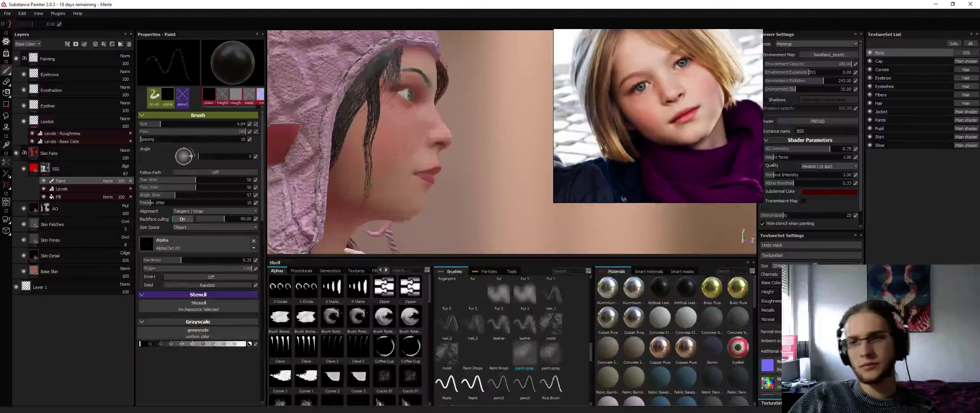
left_click_drag(386, 138, 444, 149, "alt")
key("alt+q")
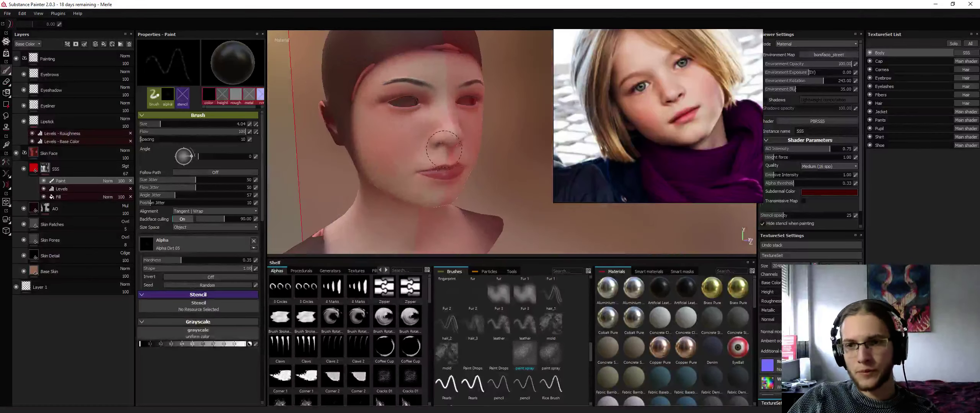
key("alt+q")
key("alt+q")
key("alt+q")
key("alt+q")
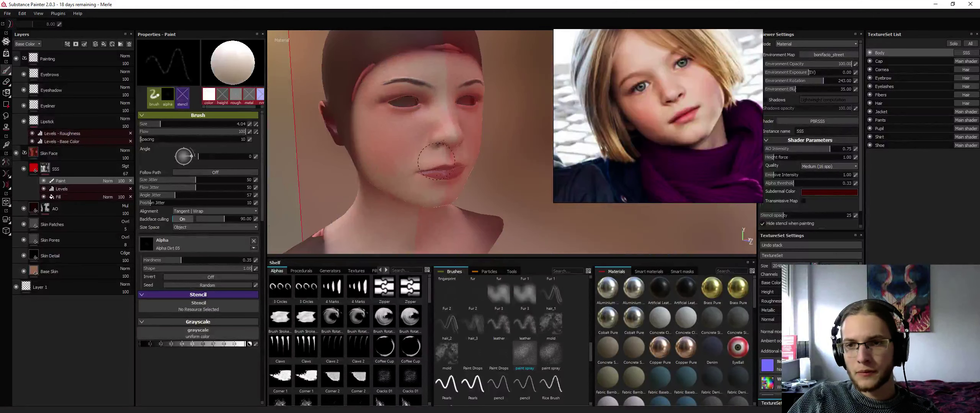
key("alt+q")
Turn off symmetry and touch up the SSS mask on the face with white and black strokes
left_click_drag(440, 157, 470, 127, "alt")
left_click_drag(423, 158, 383, 153, "alt")
left_click(6, 162)
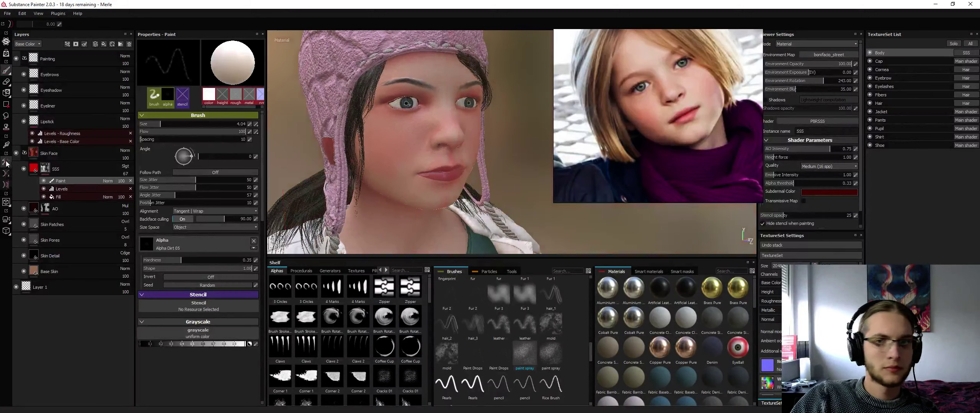
left_click_drag(398, 115, 332, 109, "alt")
mouse_move(470, 172)
left_mouse_down()
mouse_move(423, 155)
mouse_move(481, 125)
left_mouse_up()
key("x")
key("alt+q")
key("alt+q")
key("alt+q")
left_click_drag(425, 147, 395, 160)
key("x")
key("alt+q")
Set the brush size to about 6.50 and the flow to 25, and paint white softly into the SSS mask on the cheek
right_click_drag(394, 163, 405, 163, "ctrl")
left_click_drag(393, 164, 360, 162, "ctrl")
key("alt+q")
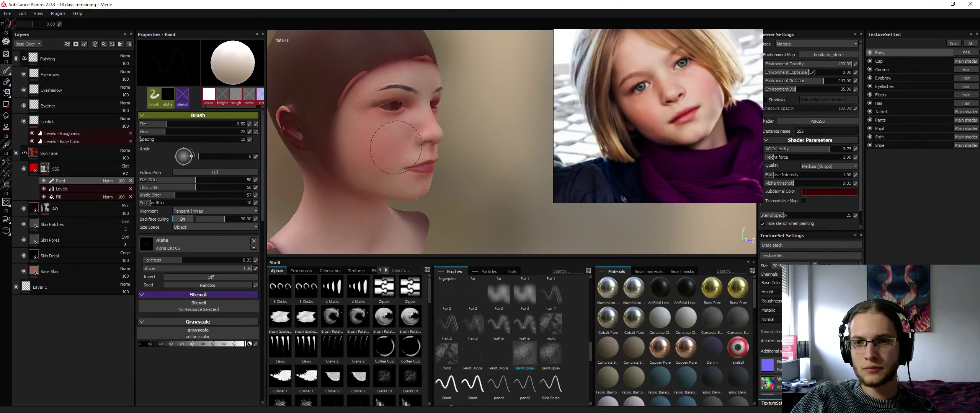
key("alt+q")
key("alt+q")
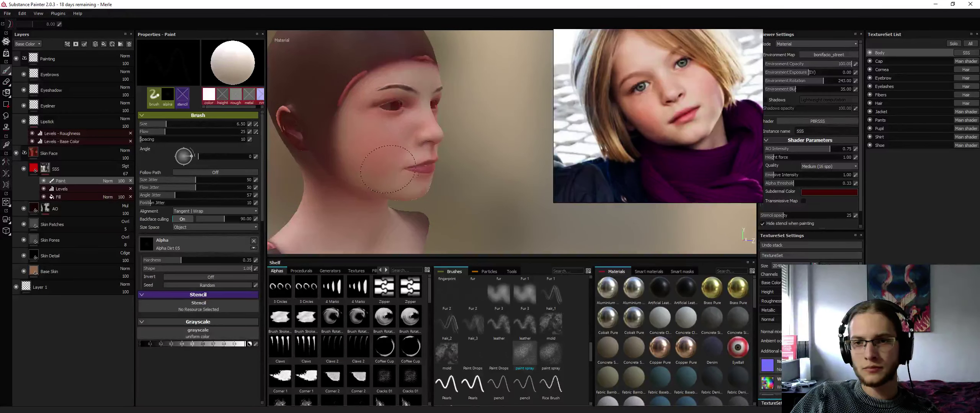
key("alt+q")
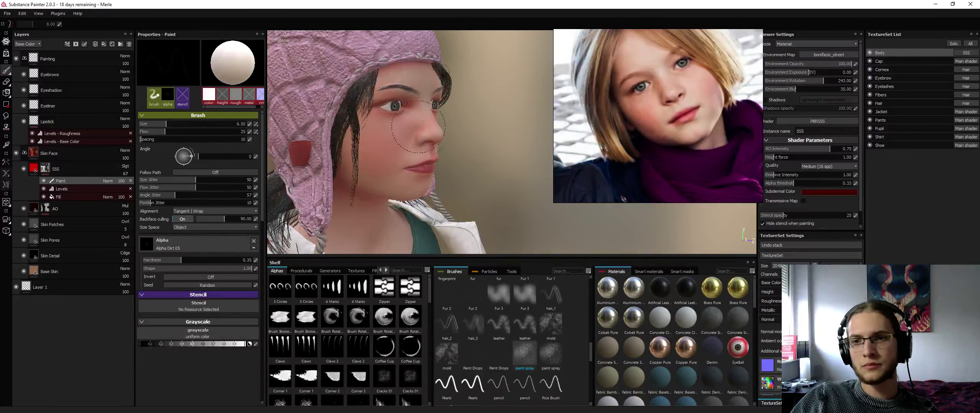
Paint black at the reduced flow into the SSS mask on the cheek beside the mouth
mouse_move(418, 71)
left_mouse_down("alt")
mouse_move(377, 58)
mouse_move(333, 65)
left_mouse_up("alt")
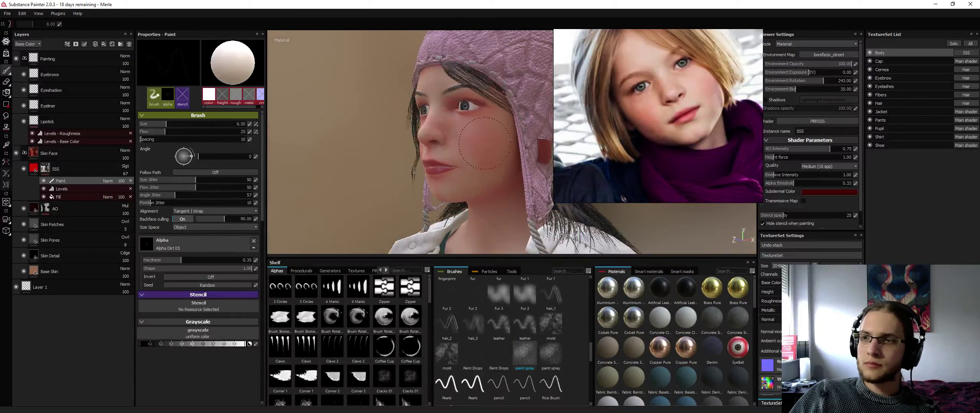
left_click_drag(482, 147, 408, 127, "alt")
key("alt+q")
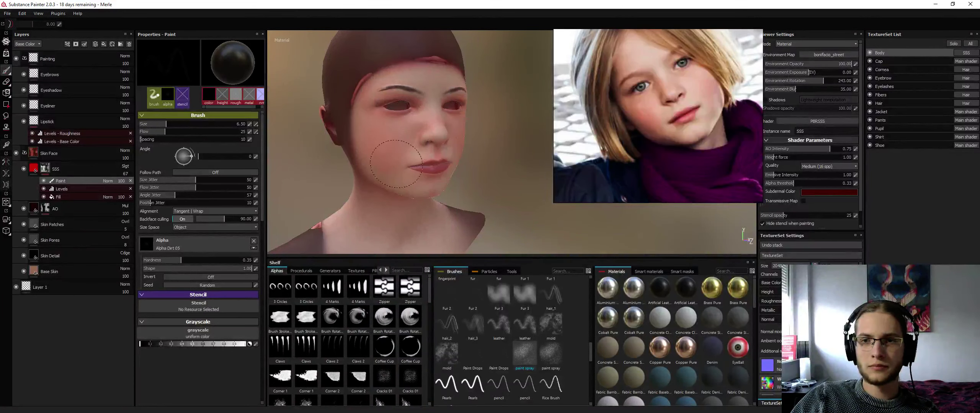
key("alt+q")
key("alt+q")
key("alt+q")
Rotate the environment lighting to about 275.40 and inspect the character's skin under the changed light
left_click_drag(396, 164, 436, 123, "alt")
right_click_drag(437, 123, 391, 144, "alt")
left_click_drag(391, 143, 343, 145, "alt")
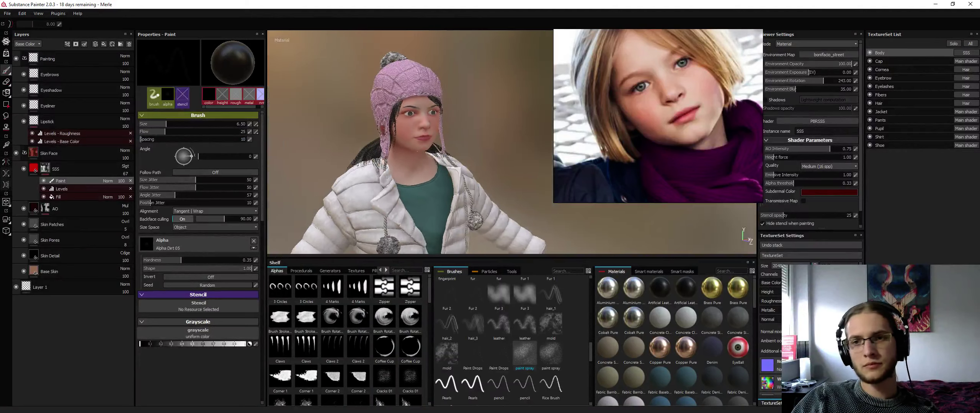
right_click_drag(342, 145, 404, 152, "shift")
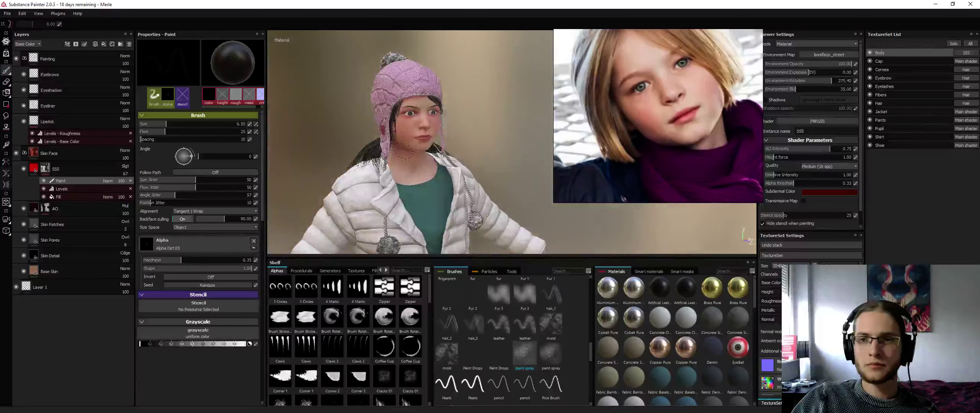
scroll(405, 151, "up", 8)
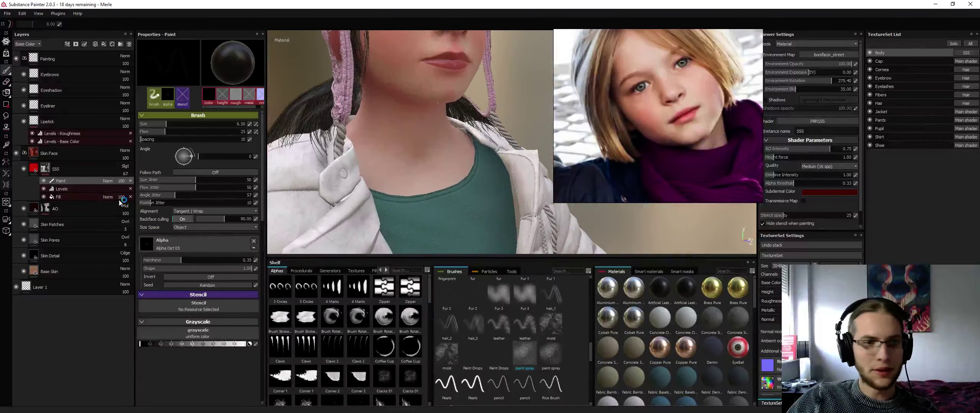
Switch the SSS mask brush to white at size 4.75 and turn on symmetry
key("x")
right_click_drag(414, 155, 405, 155, "ctrl")
key("alt+q")
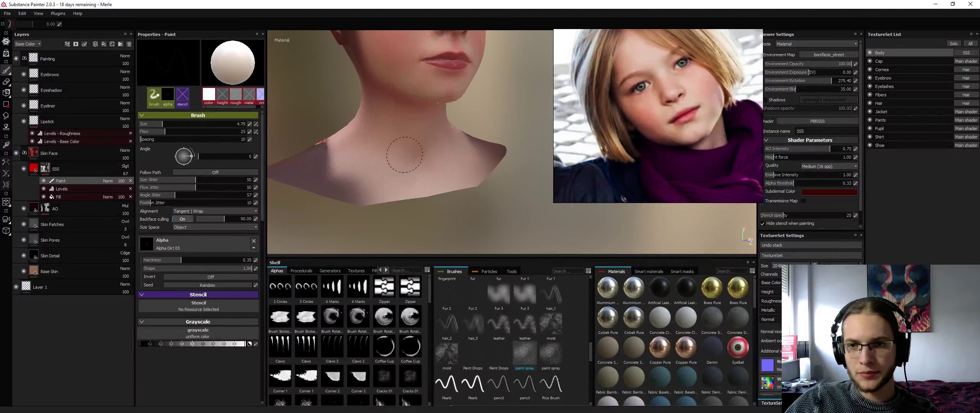
key("alt+q")
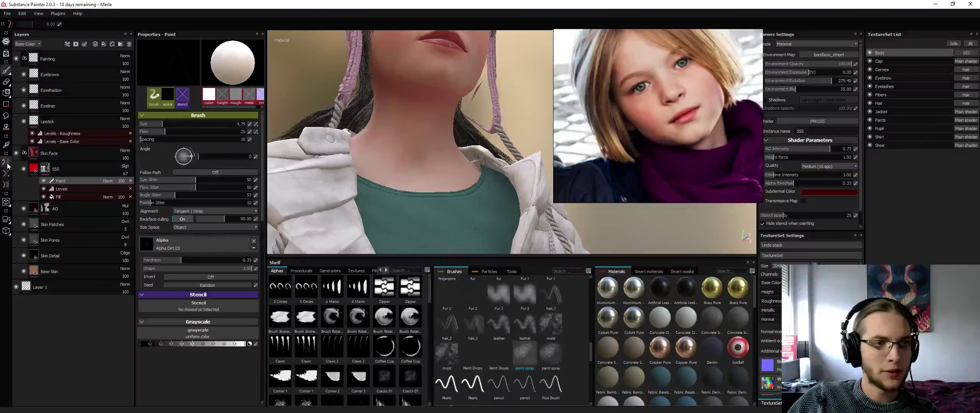
key("alt+q")
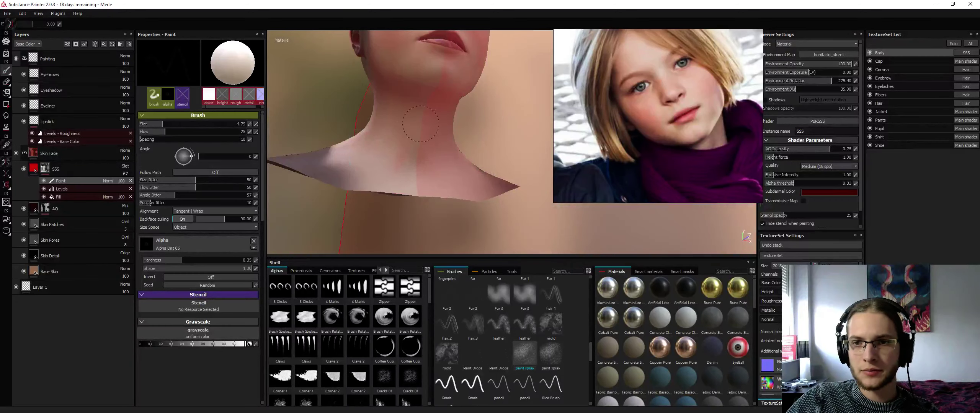
key("alt+q")
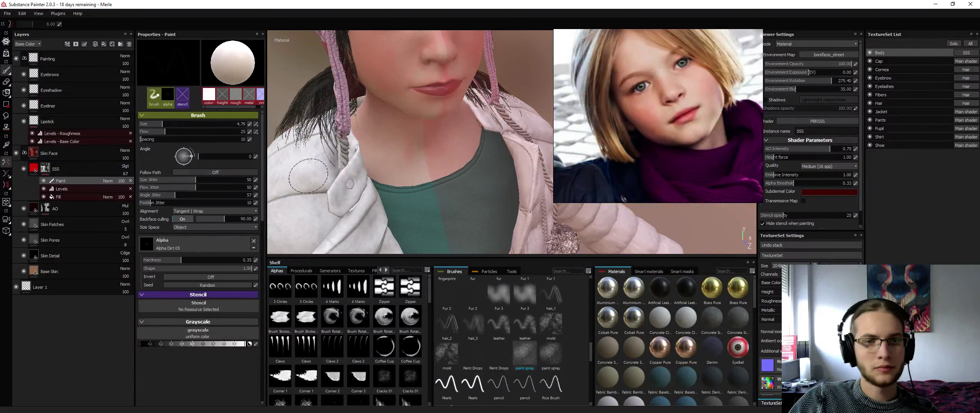
Set the brush flow to 64 and paint white symmetrically into the SSS mask on the neck and upper chest
key("alt+q")
key("alt+q")
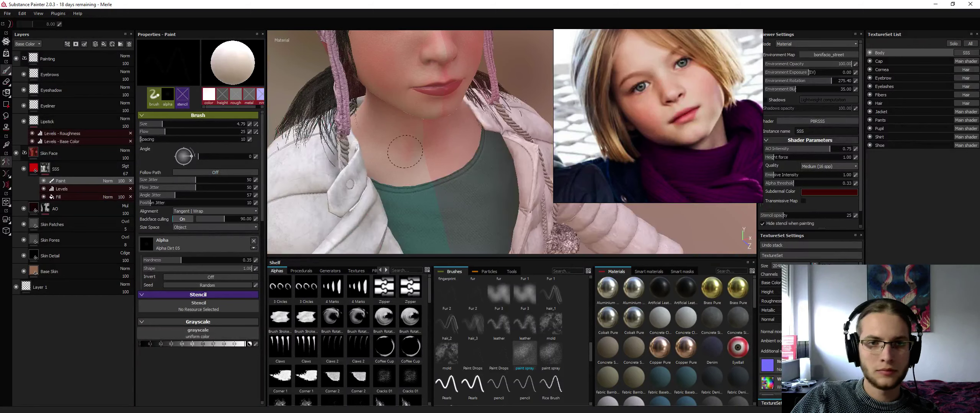
key("alt+q")
mouse_move(389, 136)
left_mouse_down()
mouse_move(390, 143)
mouse_move(411, 121)
mouse_move(401, 109)
left_mouse_up()
key("alt+q")
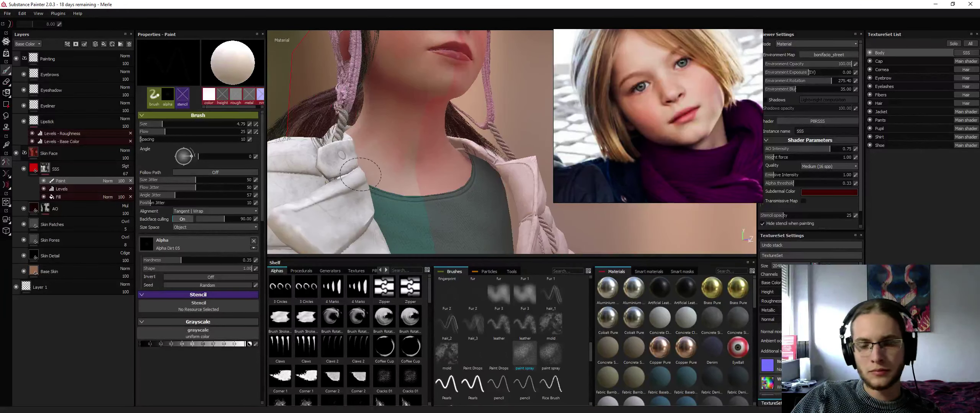
left_click_drag(394, 148, 403, 163, "ctrl")
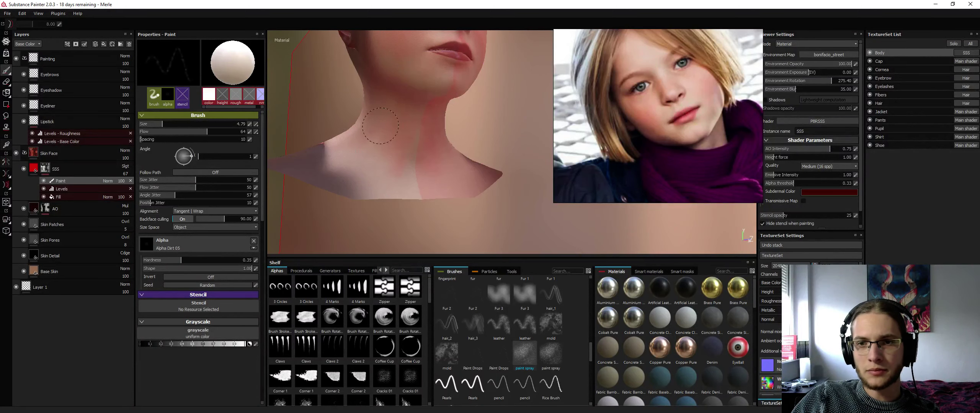
left_click_drag(380, 126, 378, 130)
mouse_move(393, 112)
right_mouse_down("alt")
mouse_move(422, 142)
mouse_move(337, 146)
right_mouse_up("alt")
left_click_drag(336, 145, 360, 131, "alt")
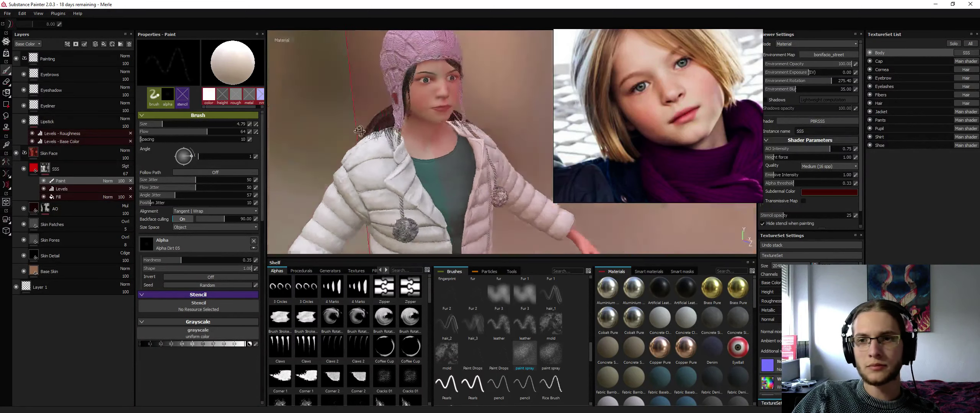
scroll(450, 153, "up", 6)
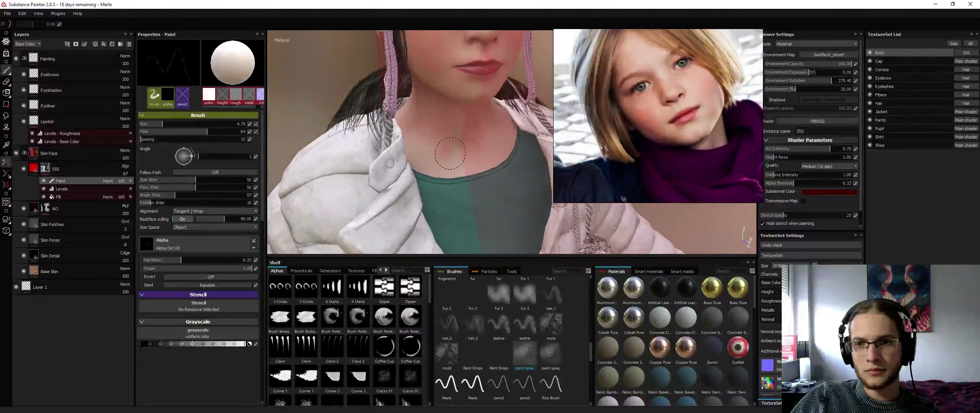
key("alt+q")
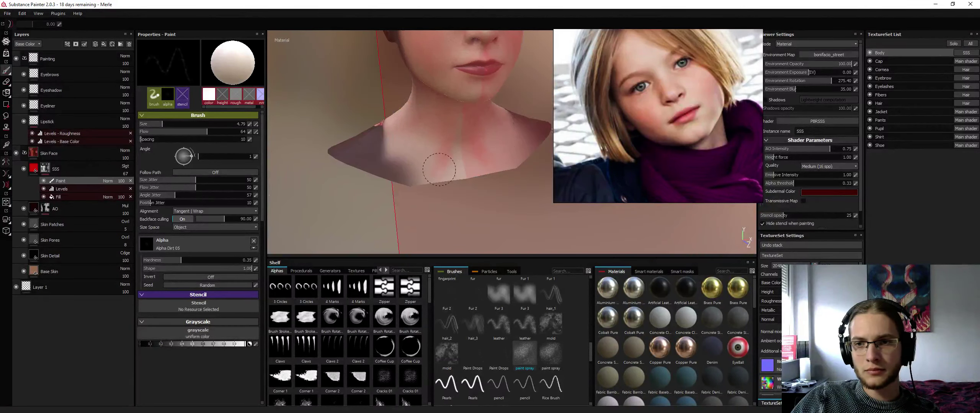
Paint black at size 6.50 into the SSS mask on the neck and upper chest, and turn off symmetry
key("alt+q")
key("x")
right_click_drag(441, 157, 449, 156, "ctrl")
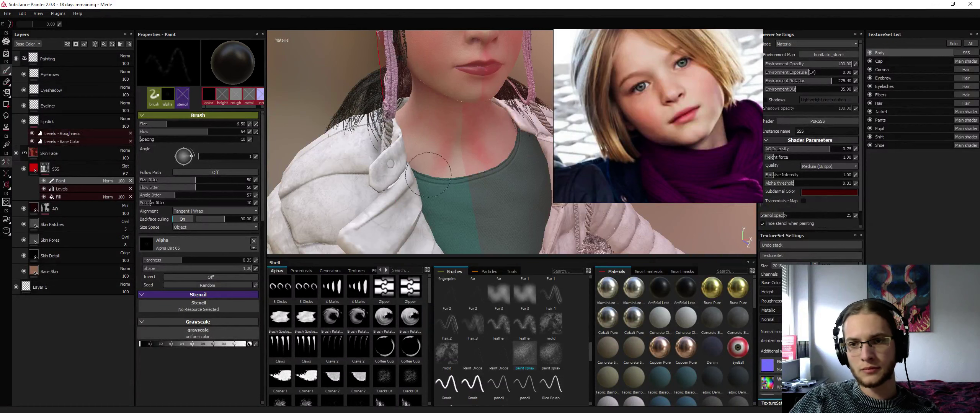
key("alt+q")
key("alt+q")
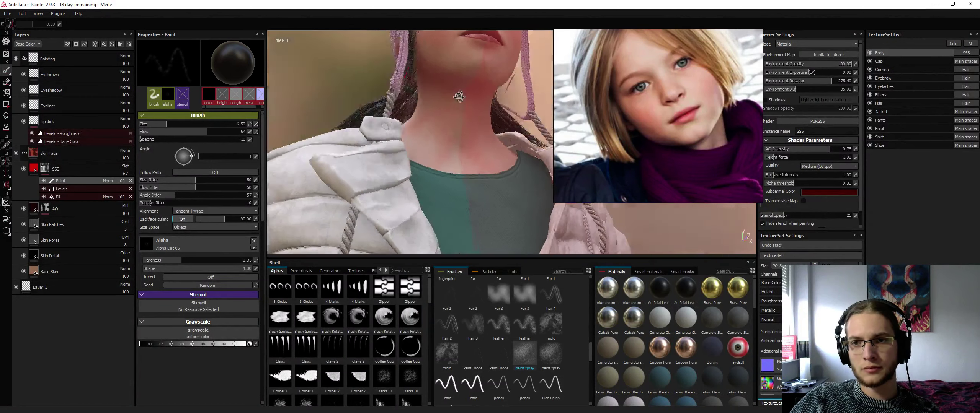
key("alt+q")
key("alt+q")
left_click_drag(459, 141, 454, 154, "alt+shift")
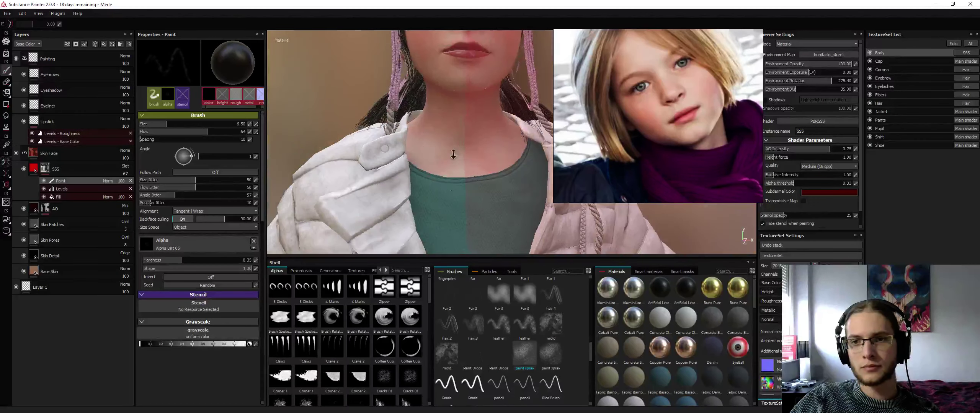
scroll(466, 150, "down", 3)
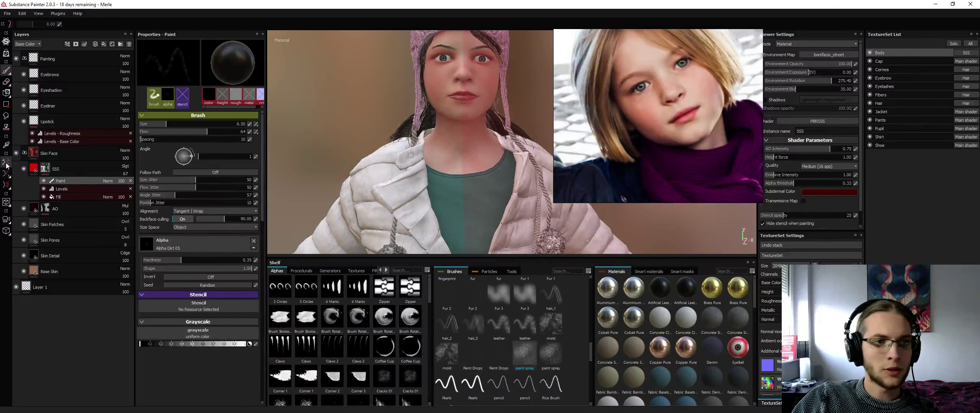
key("alt+q")
key("alt+q")
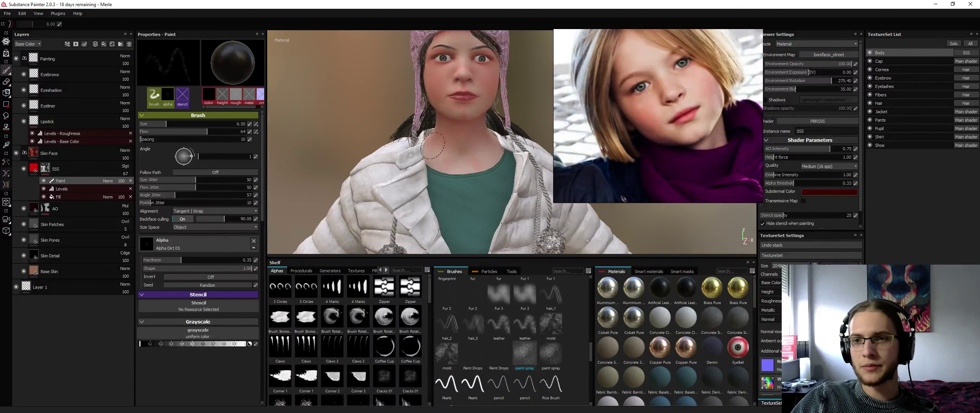
Examine the neck and face skin from several angles, with the body isolated and with the environment lighting rotated to about 293.40
left_click_drag(452, 157, 369, 163, "alt")
key("alt+q")
key("alt+q")
scroll(406, 157, "down", 3)
scroll(421, 138, "up", 2)
left_click_drag(440, 130, 415, 122, "alt")
scroll(441, 112, "up", 3)
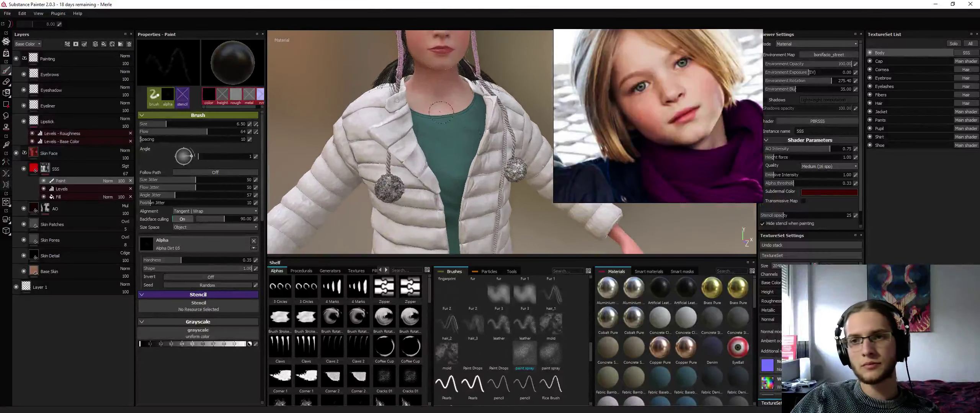
key("alt+q")
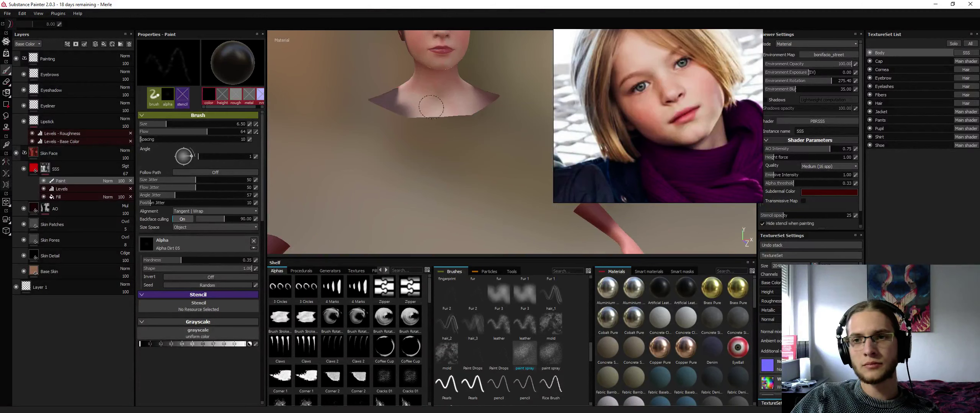
key("alt+q")
key("alt+q")
key("alt+q")
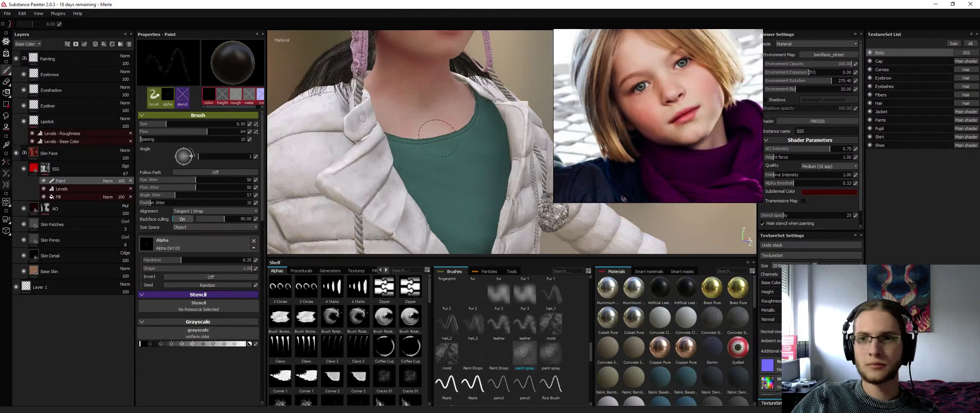
scroll(438, 138, "down", 5)
left_click_drag(438, 138, 382, 129, "alt")
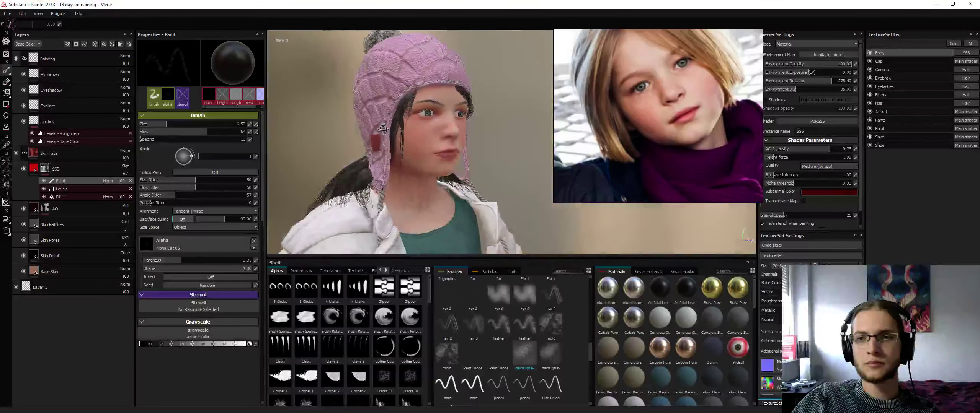
right_click_drag(382, 128, 409, 131, "shift")
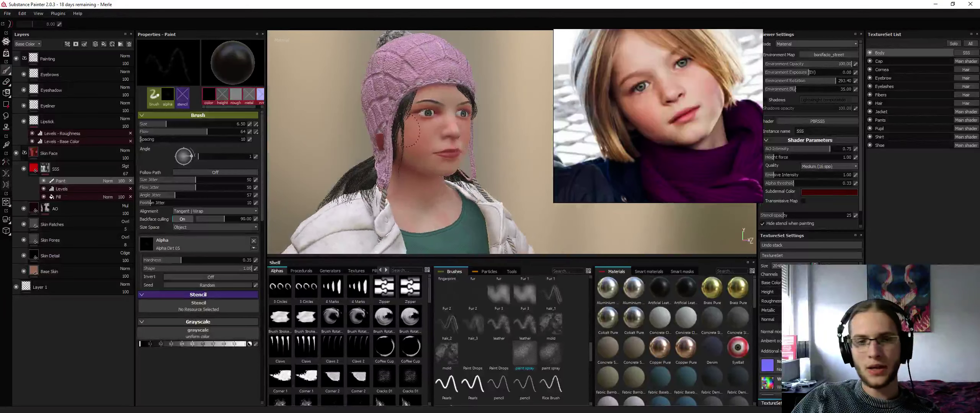
scroll(409, 131, "up", 3)
Paint dark red detail on the lips in the Lipstick layer with the hair_1 brush at size 2.01
left_click(64, 106)
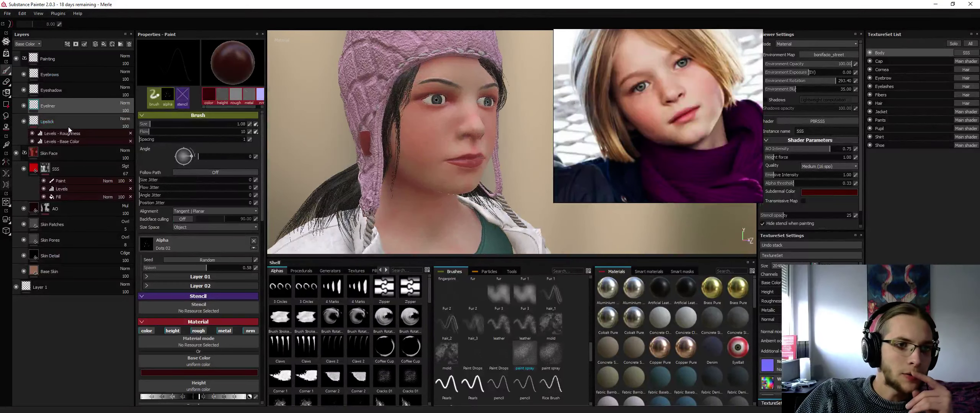
left_click(68, 127)
scroll(410, 173, "up", 5)
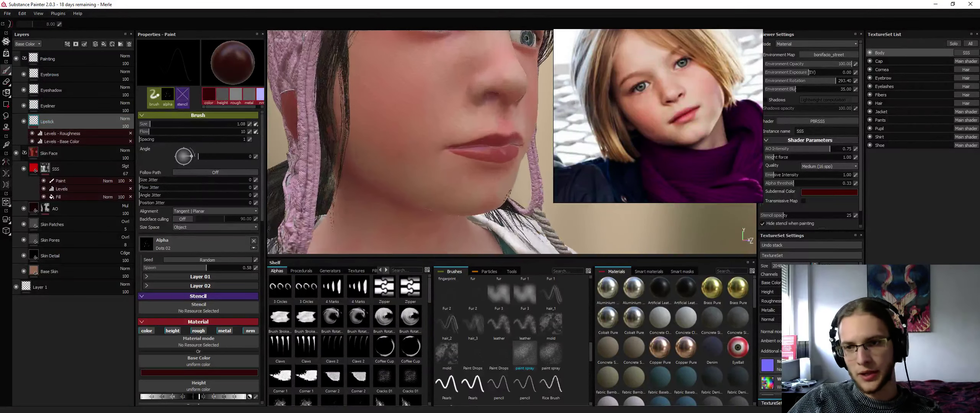
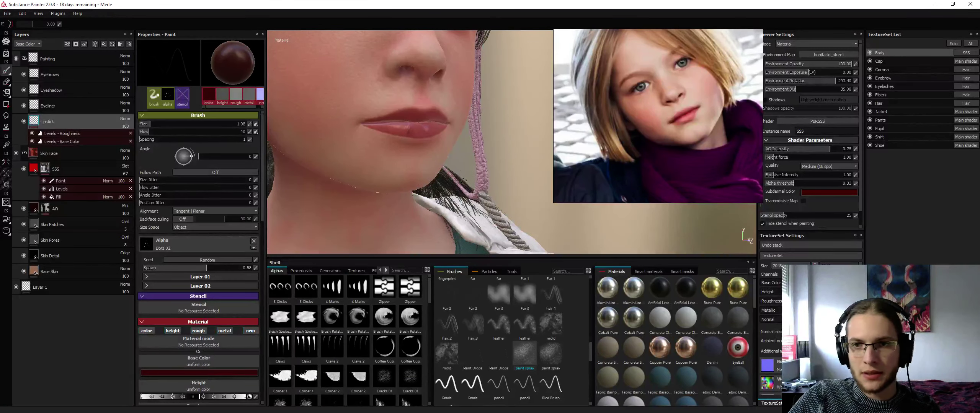
left_click(551, 294)
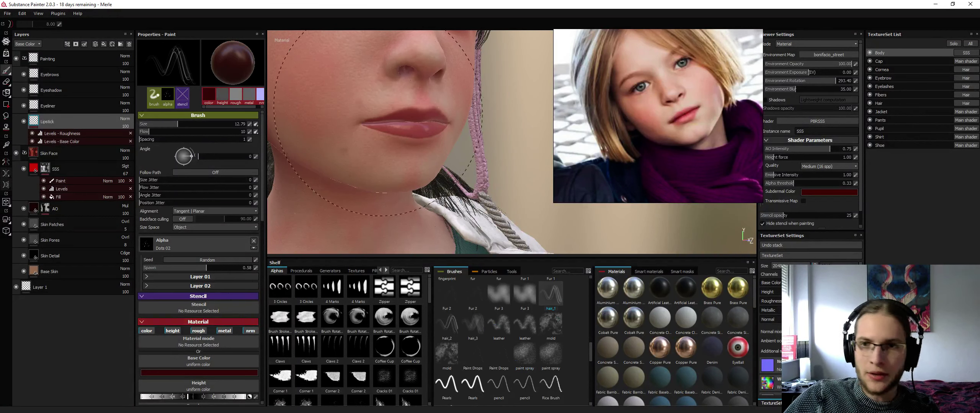
right_click_drag(399, 123, 368, 124, "ctrl")
mouse_move(403, 124)
left_mouse_down("alt")
mouse_move(415, 128)
mouse_move(394, 141)
mouse_move(397, 153)
left_mouse_up("alt")
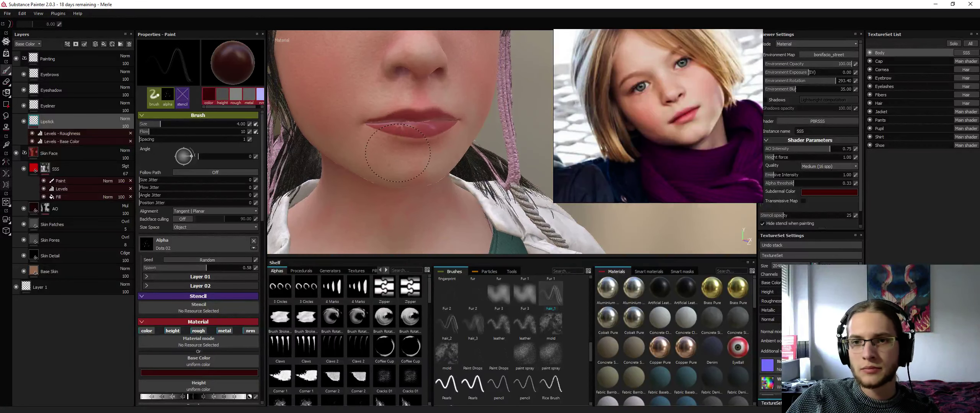
key("bracketleft")
key("bracketleft")
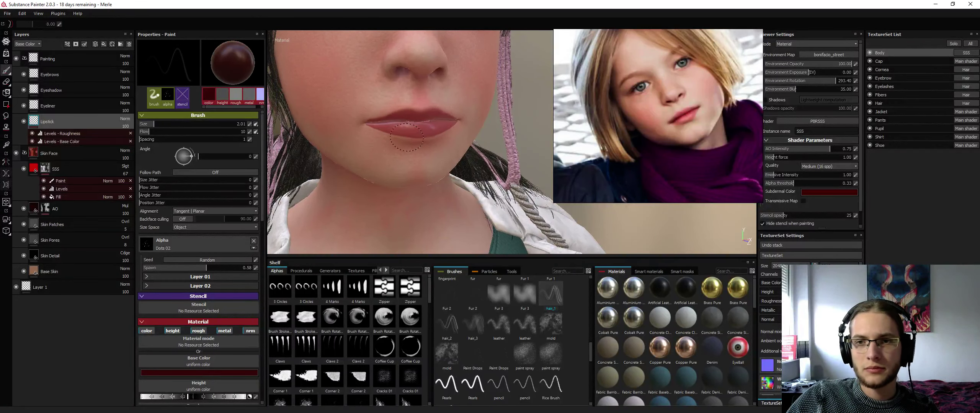
mouse_move(422, 123)
left_mouse_down()
mouse_move(401, 132)
mouse_move(345, 124)
mouse_move(400, 108)
mouse_move(445, 118)
mouse_move(408, 129)
mouse_move(444, 131)
left_mouse_up()
mouse_move(440, 131)
left_mouse_down()
mouse_move(452, 131)
mouse_move(423, 105)
left_mouse_up()
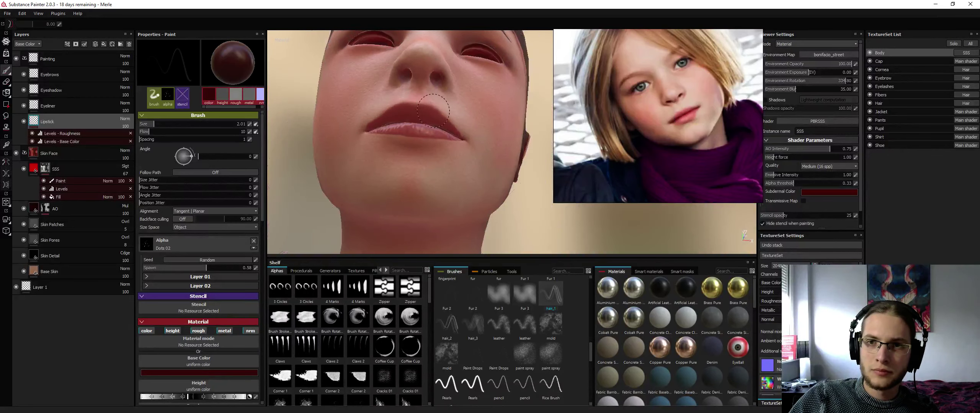
Set the brush base color to pale pink (0.632, 0.446, 0.446) and paint lighter detail along the lips
left_click_drag(444, 119, 391, 126, "alt")
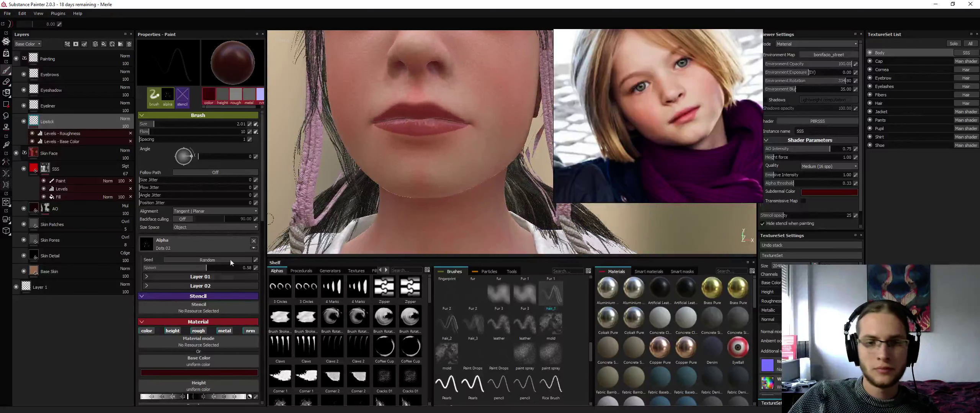
left_click(236, 373)
left_click_drag(195, 345, 179, 341)
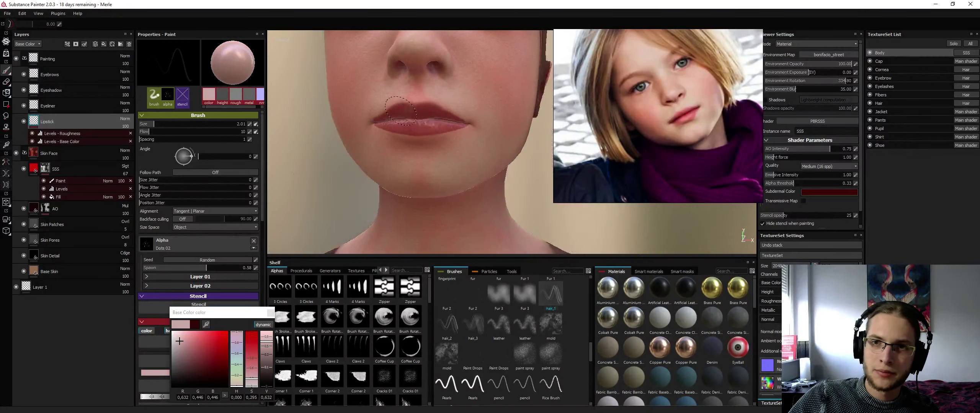
left_click_drag(391, 100, 414, 103, "alt")
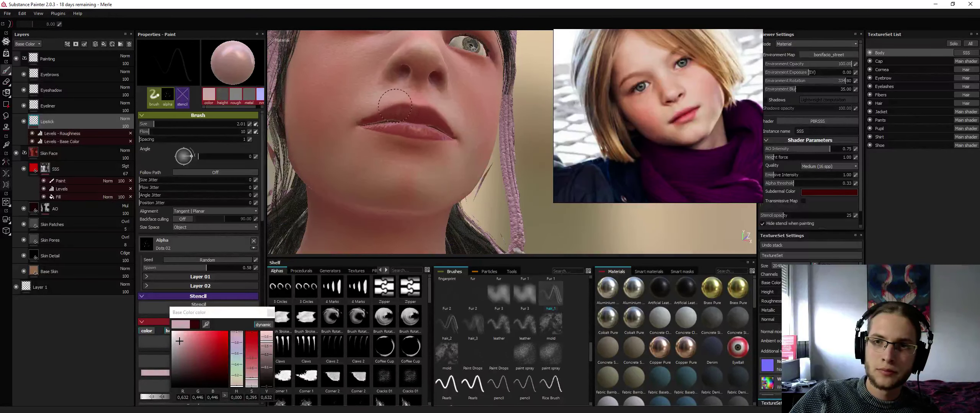
left_click_drag(395, 106, 410, 125, "alt")
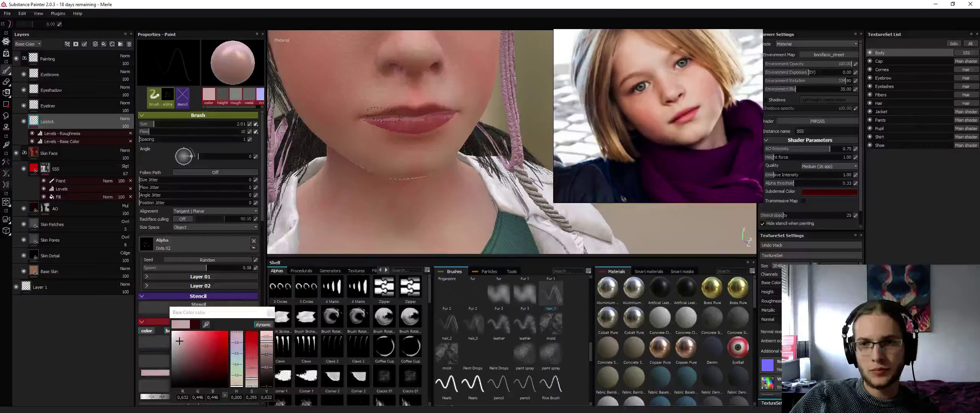
left_click_drag(424, 115, 409, 118)
Check the lips with the environment lighting rotated to about 19.80 and touch them up with pale pink
left_click_drag(409, 118, 388, 101, "alt")
right_click_drag(389, 101, 288, 119, "alt")
left_click_drag(288, 120, 540, 125, "alt")
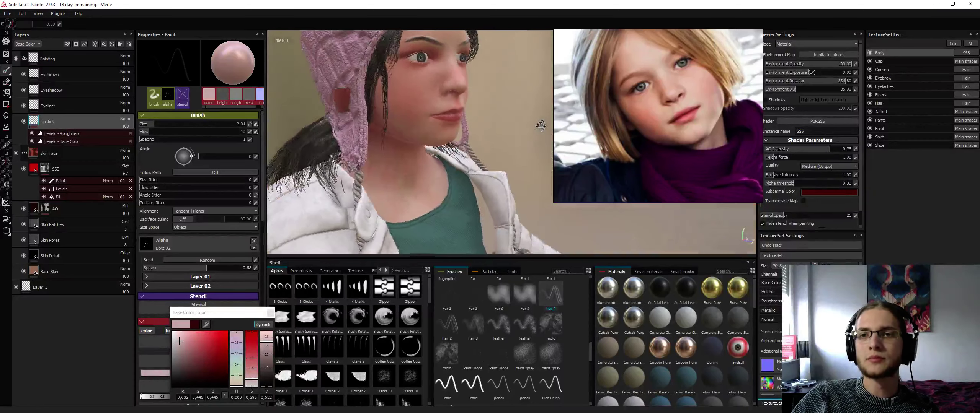
right_click_drag(540, 126, 459, 116, "shift")
left_click_drag(459, 116, 335, 142, "alt")
right_click_drag(402, 172, 491, 269, "alt")
left_click_drag(452, 160, 474, 160, "alt")
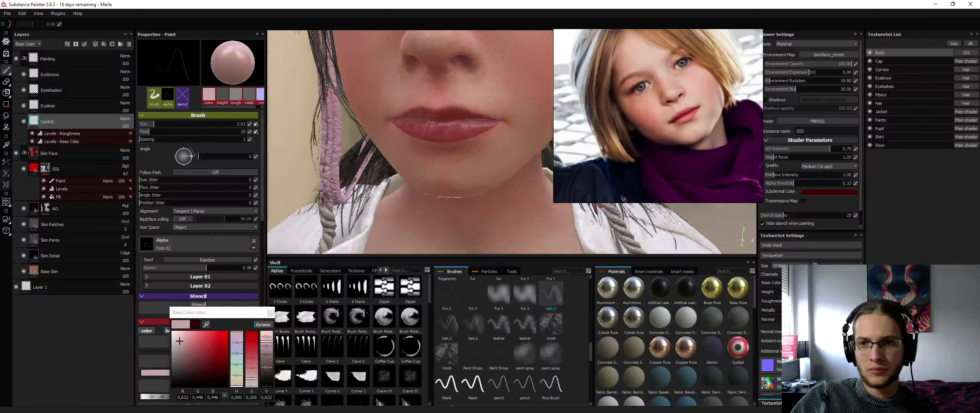
mouse_move(446, 123)
left_mouse_down()
mouse_move(456, 123)
mouse_move(446, 127)
left_mouse_up()
Stamp dark red (0.144, 0.024, 0.024) texture on the lips with the leather brush, with the height channel disabled
left_click(202, 363)
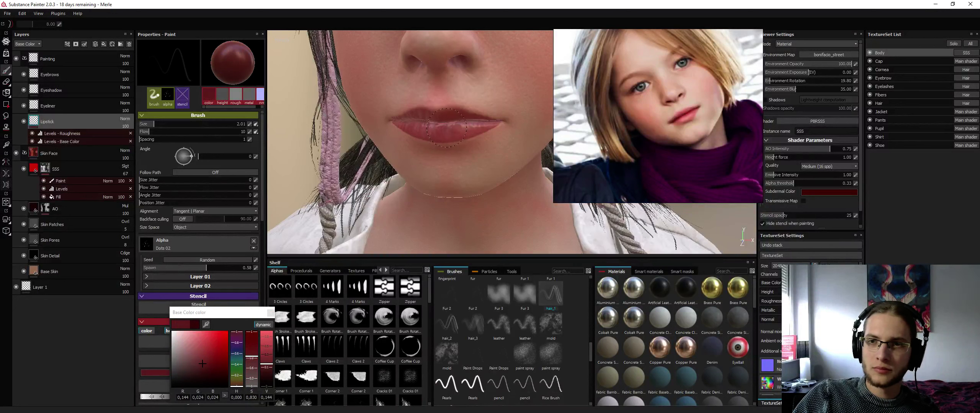
left_click(501, 329)
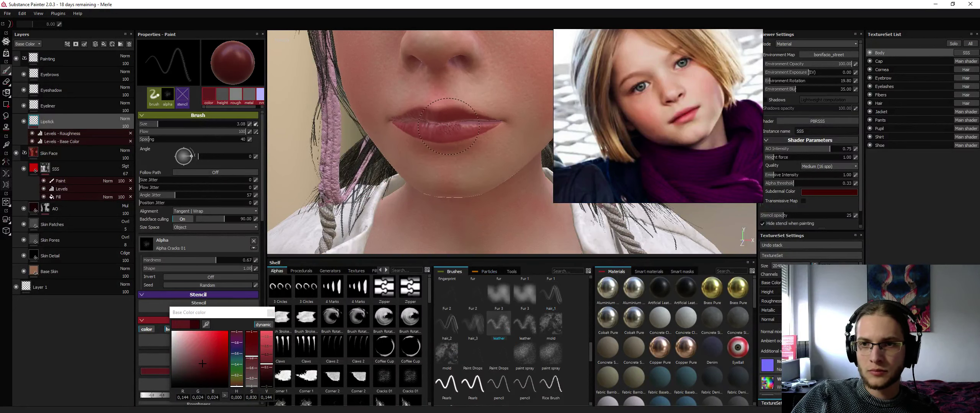
left_click_drag(450, 127, 476, 140)
left_click(270, 314)
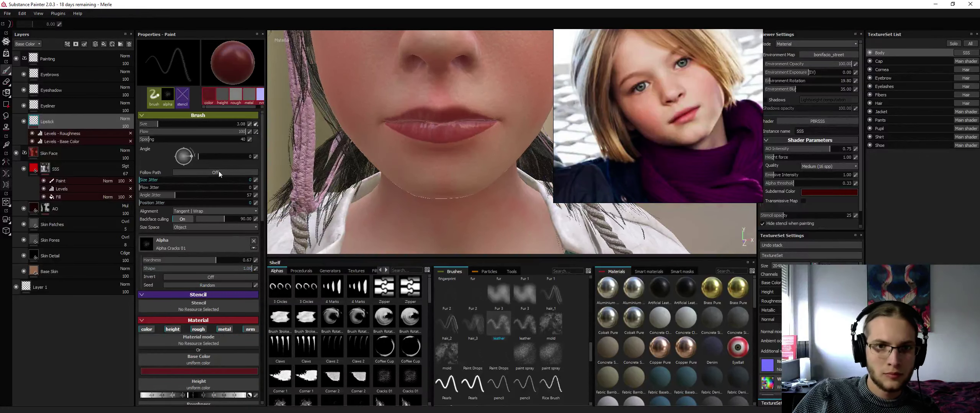
left_click(172, 329)
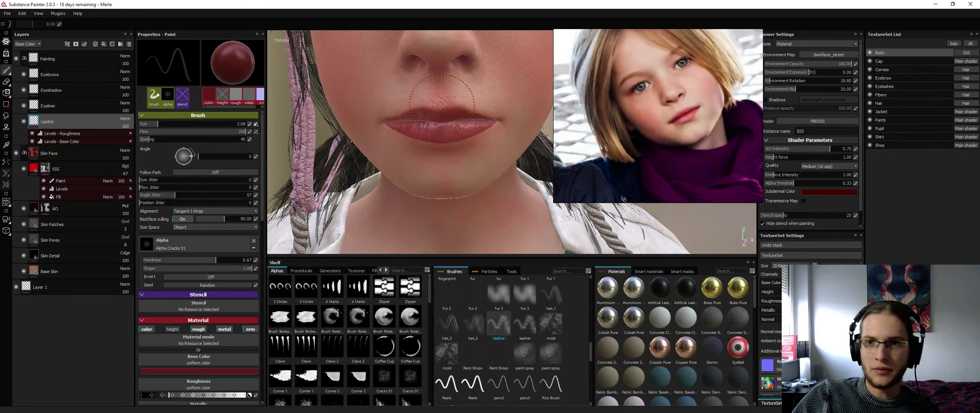
left_click_drag(448, 130, 448, 132)
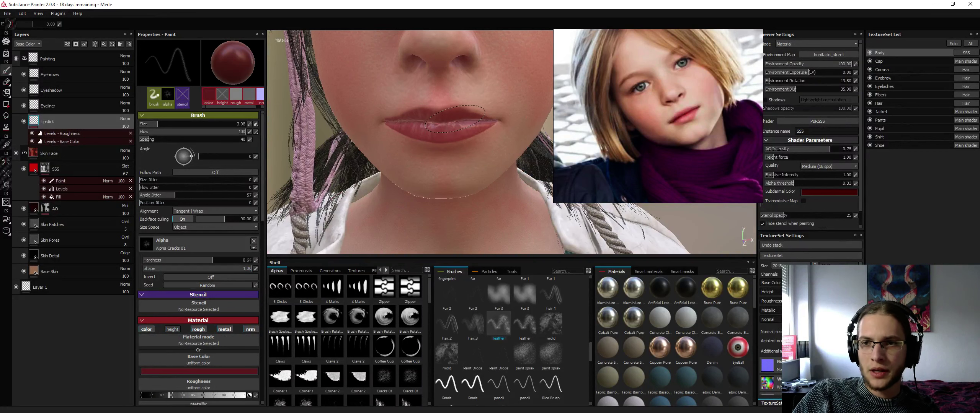
Reduce the leather brush's flow and size to about 1.54, adjust its roughness and add finer dark red texture to the lips
mouse_move(468, 132)
right_mouse_down("ctrl")
mouse_move(451, 131)
mouse_move(467, 132)
right_mouse_up("ctrl")
left_click_drag(466, 132, 403, 126, "ctrl")
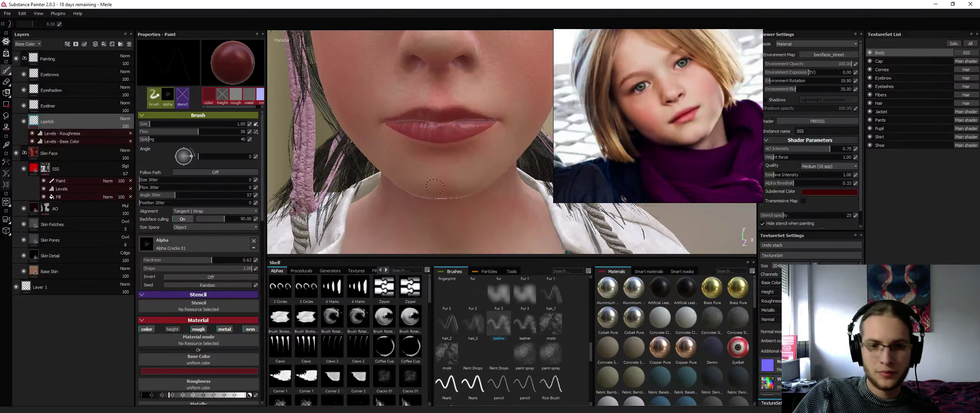
right_click_drag(435, 187, 439, 187, "ctrl")
key("p")
left_click(440, 134)
left_click_drag(172, 395, 184, 395)
key("alt+q")
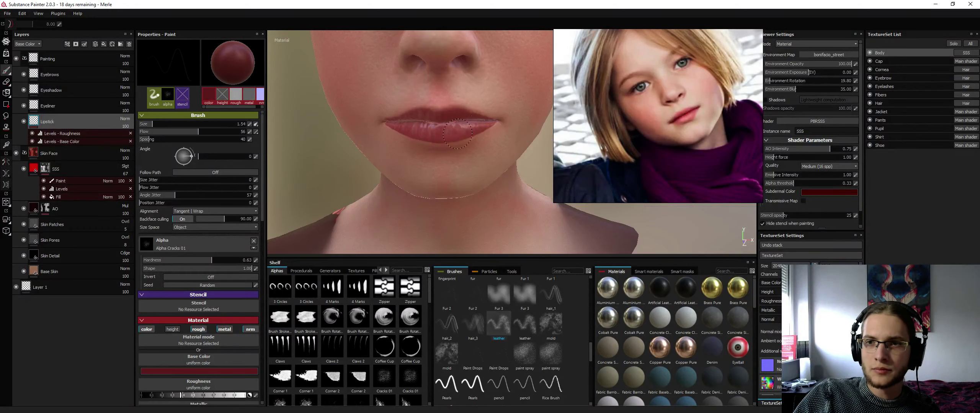
Set the brush base color to brighter red (0.402, 0.027, 0.027), touch up the lips and check the face with the environment rotated to 14.40
left_click(206, 372)
left_click_drag(193, 357, 211, 350)
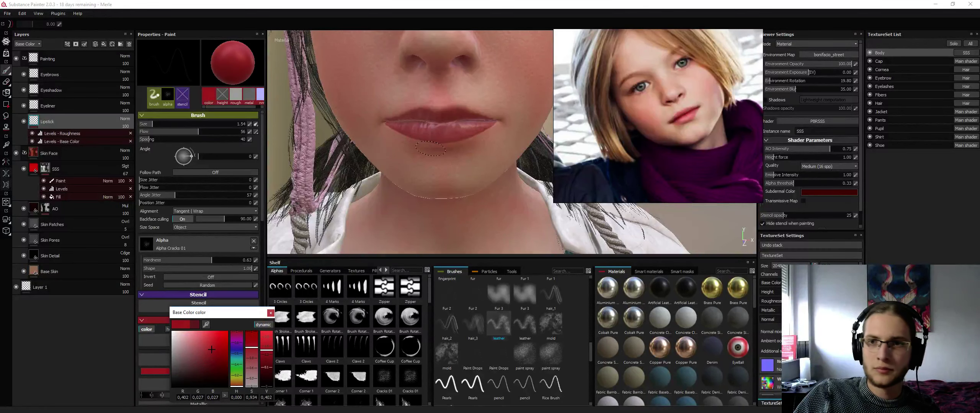
left_click_drag(436, 131, 394, 118)
right_click_drag(394, 117, 337, 118, "alt")
left_click_drag(383, 117, 501, 123, "alt")
mouse_move(501, 123)
right_mouse_down("shift")
mouse_move(516, 123)
mouse_move(503, 121)
right_mouse_up("shift")
left_click_drag(503, 121, 461, 115, "alt")
right_click_drag(461, 115, 605, 147, "alt")
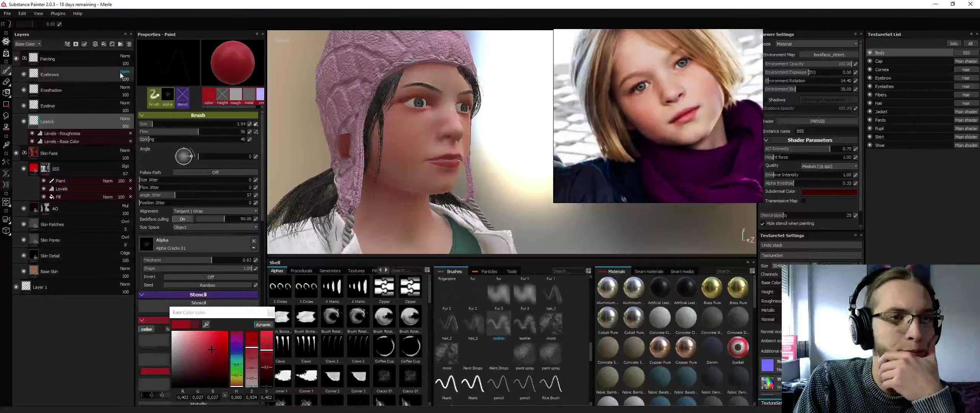
Add a new paint layer above the Eyebrows layer and choose a soft Gaussian brush
left_click(92, 73)
left_click(95, 45)
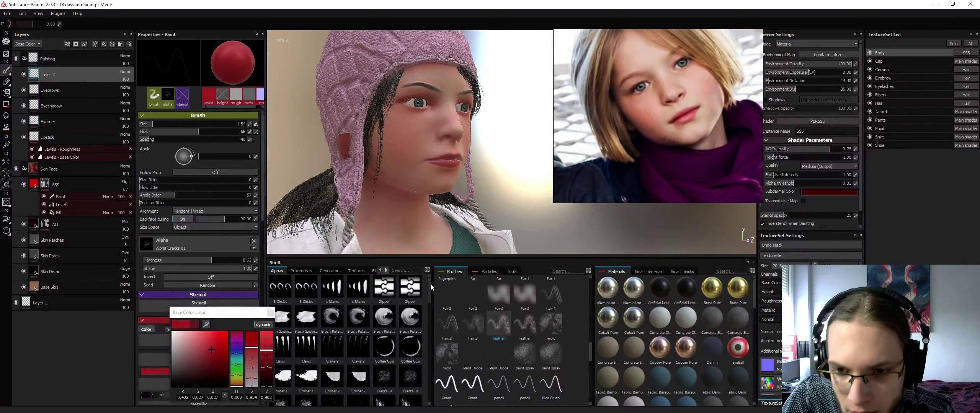
scroll(430, 287, "down", 5)
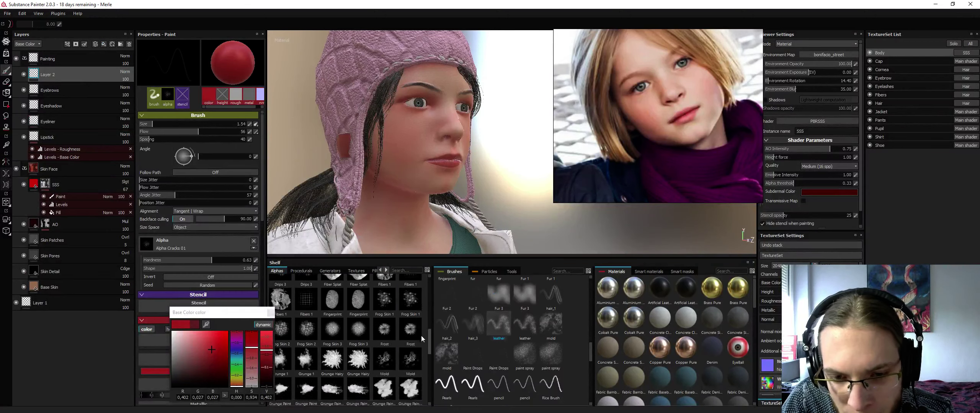
scroll(421, 336, "down", 10)
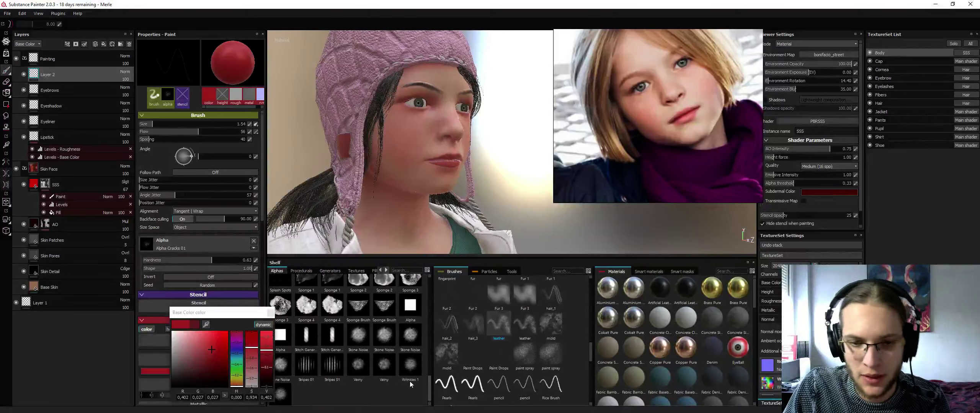
scroll(410, 383, "up", 15)
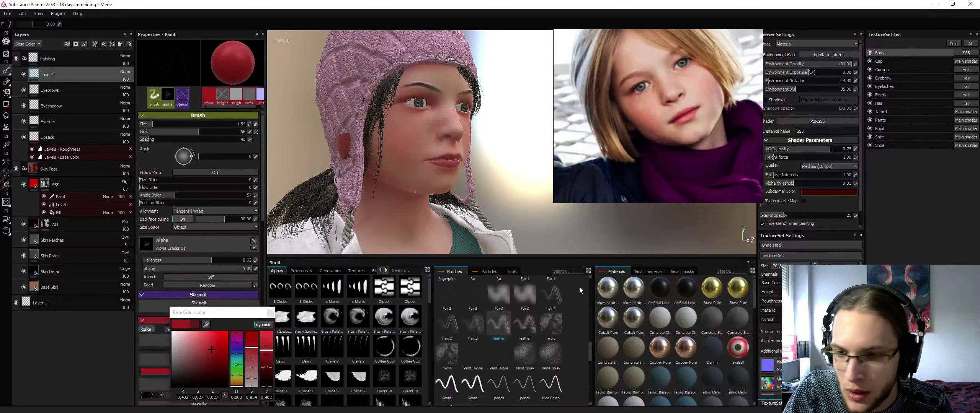
left_click_drag(589, 352, 600, 287)
left_click(501, 369)
Try soft red strokes on the cheek and around the nostril at several brush sizes, undoing the test strokes
left_click_drag(420, 106, 422, 120, "alt")
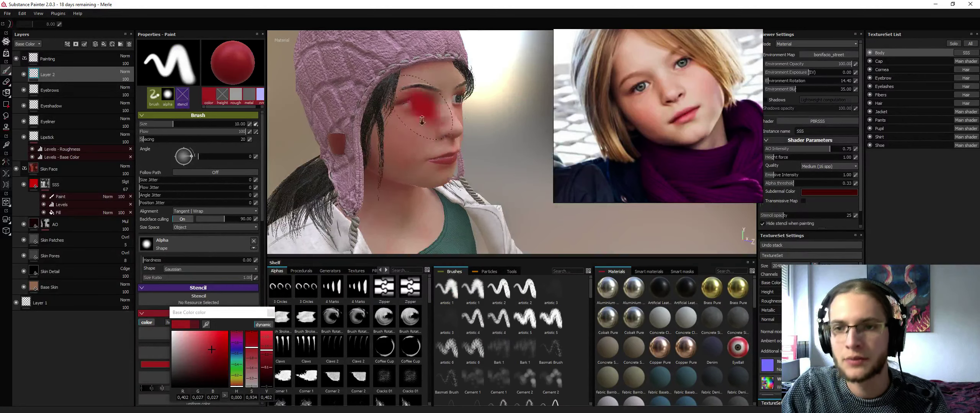
mouse_move(422, 121)
right_mouse_down("alt")
mouse_move(432, 154)
mouse_move(401, 142)
right_mouse_up("alt")
left_click_drag(439, 116, 400, 160)
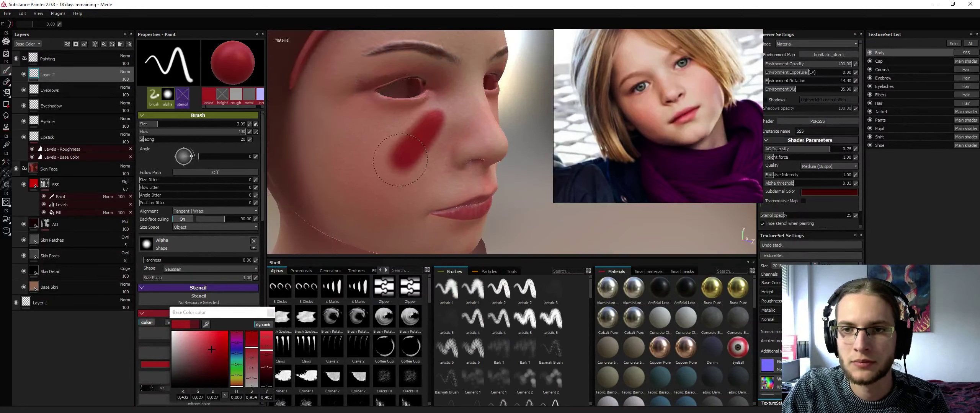
key("ctrl+z")
right_click_drag(439, 125, 407, 127, "ctrl")
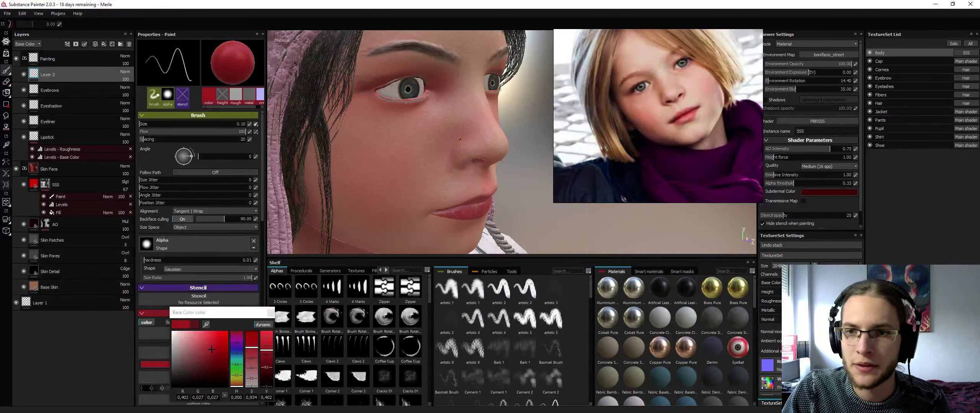
right_click_drag(445, 148, 443, 147, "ctrl")
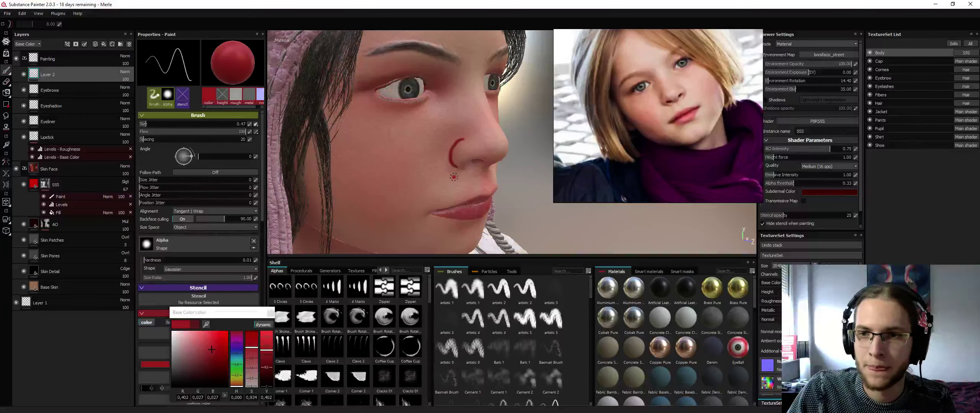
right_click_drag(417, 157, 424, 159, "ctrl")
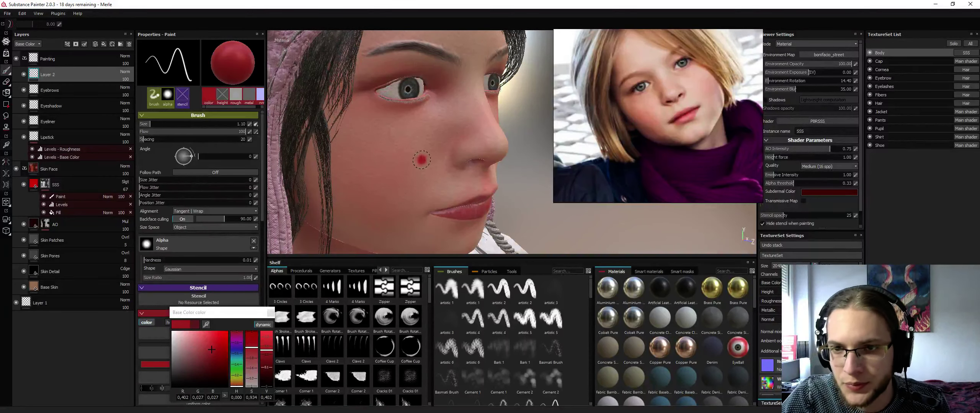
Try the Chalk 1 brush beside the nostril and undo the test stroke
left_click_drag(595, 305, 593, 298)
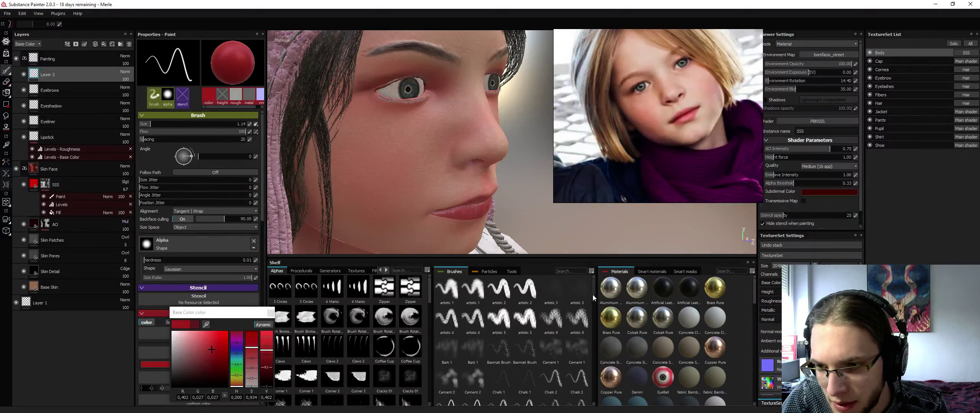
mouse_move(430, 290)
left_mouse_down()
mouse_move(414, 401)
mouse_move(429, 284)
left_mouse_up()
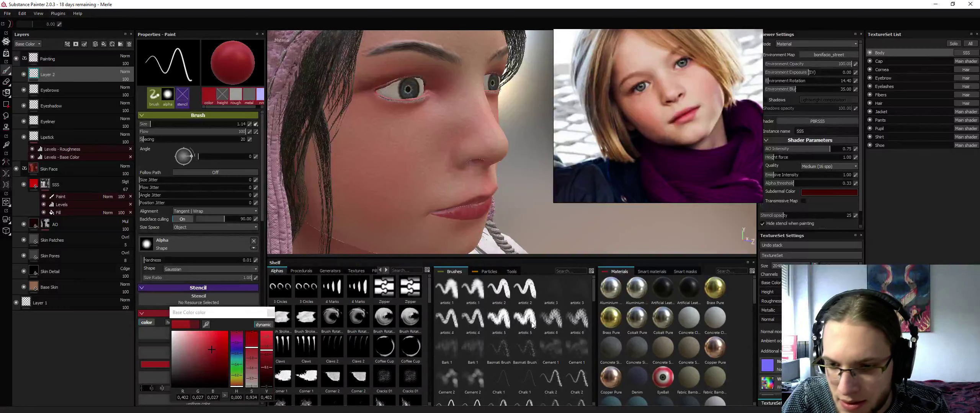
left_click(497, 388)
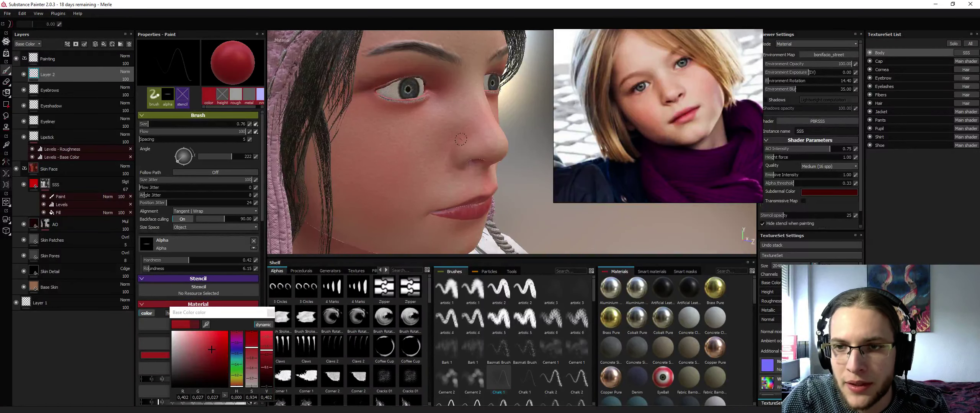
mouse_move(459, 143)
left_mouse_down()
mouse_move(453, 166)
mouse_move(468, 142)
left_mouse_up()
key("ctrl+z")
key("d")
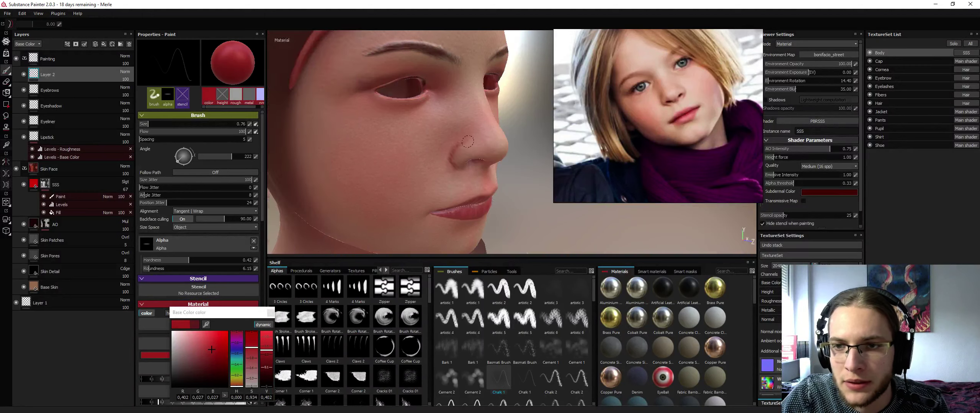
key("alt+q")
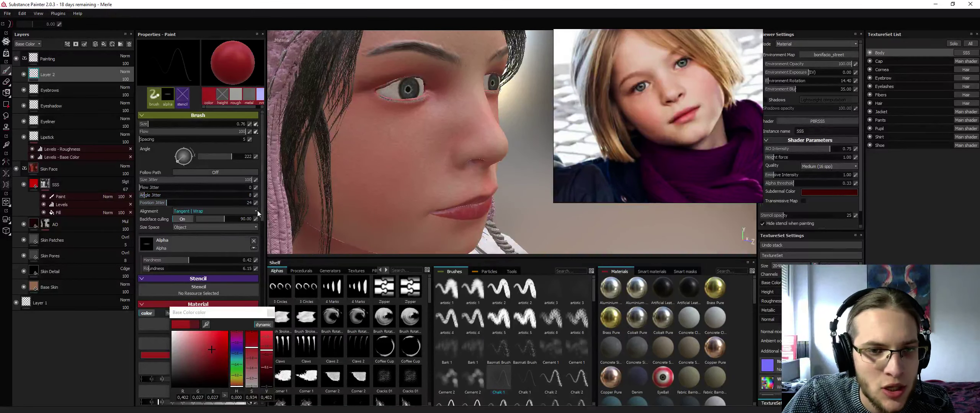
Try the sharp line brush with Follow Path on, and the Sharpie 2 brush, on the cheek beside the nose
left_click(197, 172)
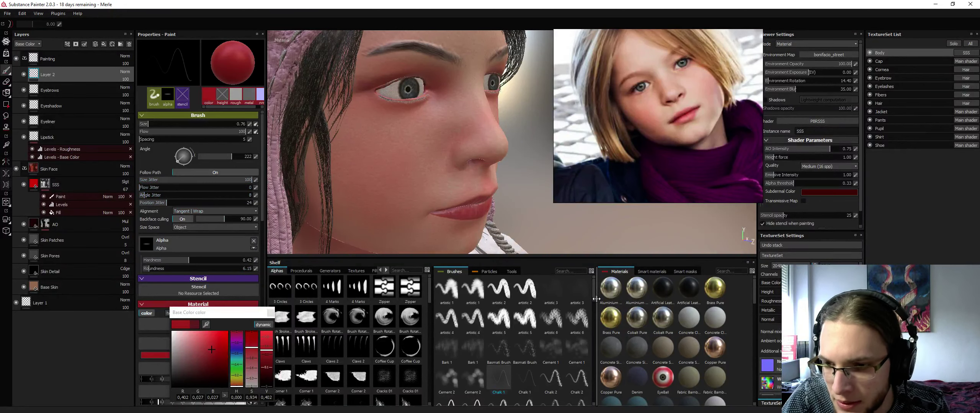
left_click_drag(594, 294, 588, 386)
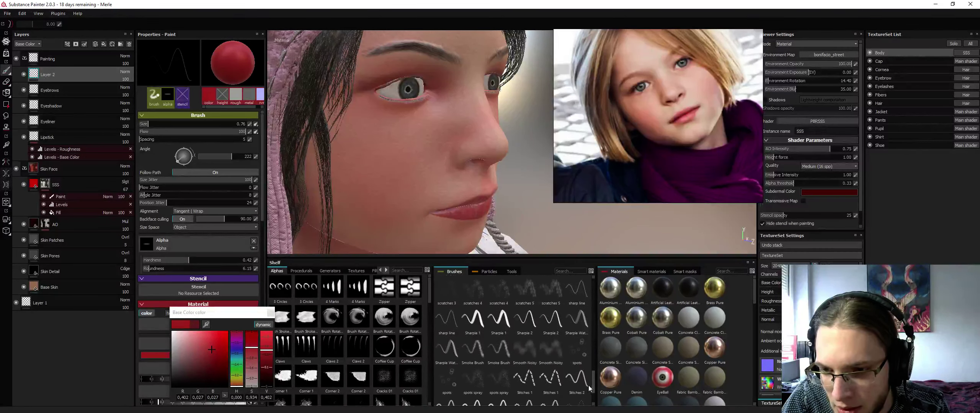
left_click(447, 318)
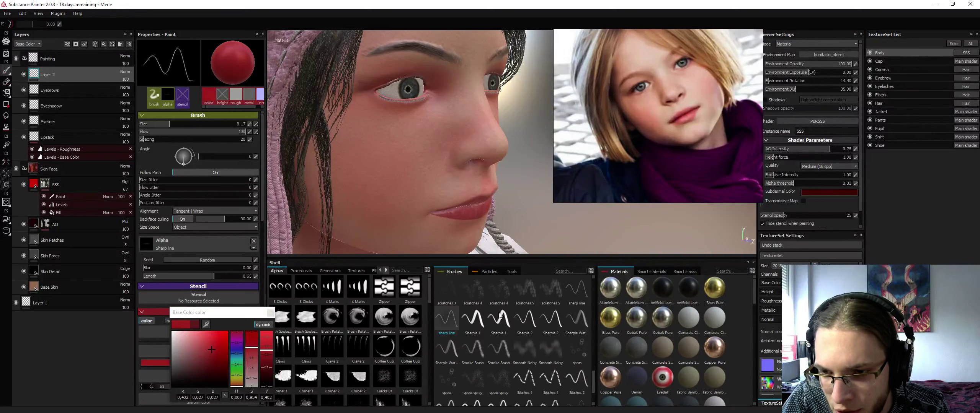
right_click_drag(452, 142, 414, 142, "ctrl")
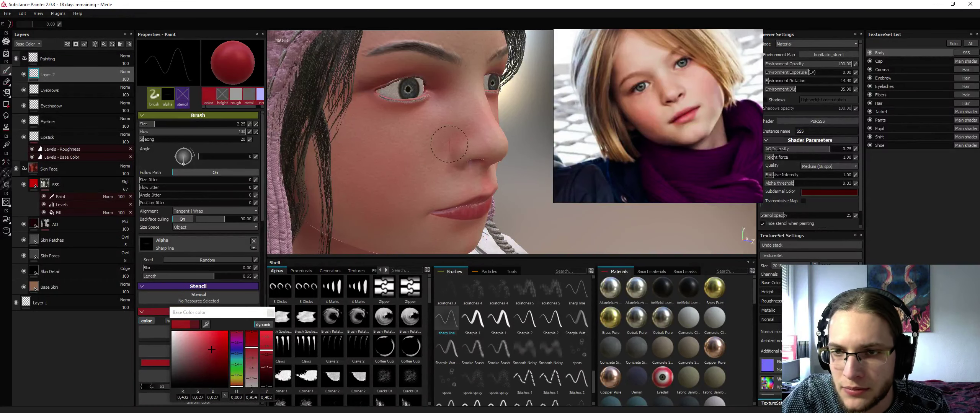
left_click_drag(454, 142, 450, 161)
key("alt+q")
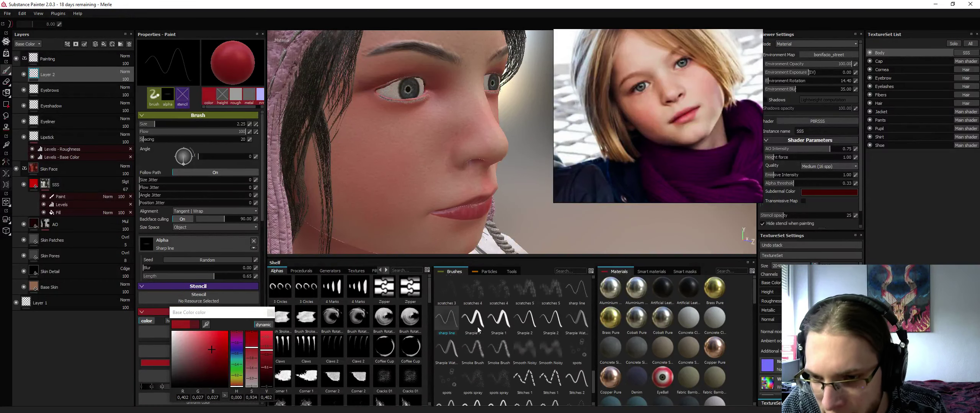
left_click(525, 318)
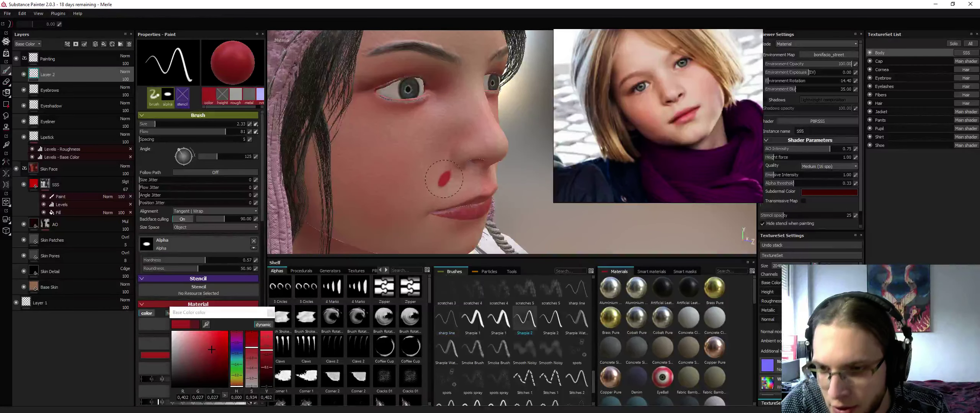
key("bracketleft")
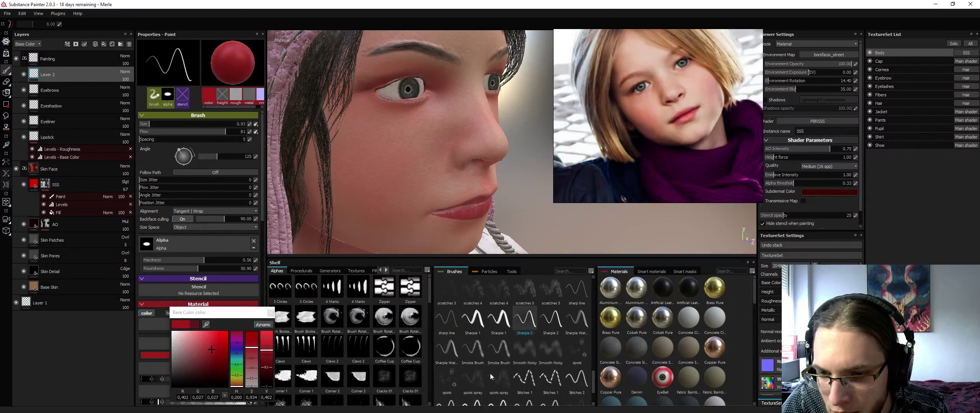
Try the Chalk 3 brush on the cheek and around the nostril, undoing the test strokes
scroll(592, 377, "down", 2)
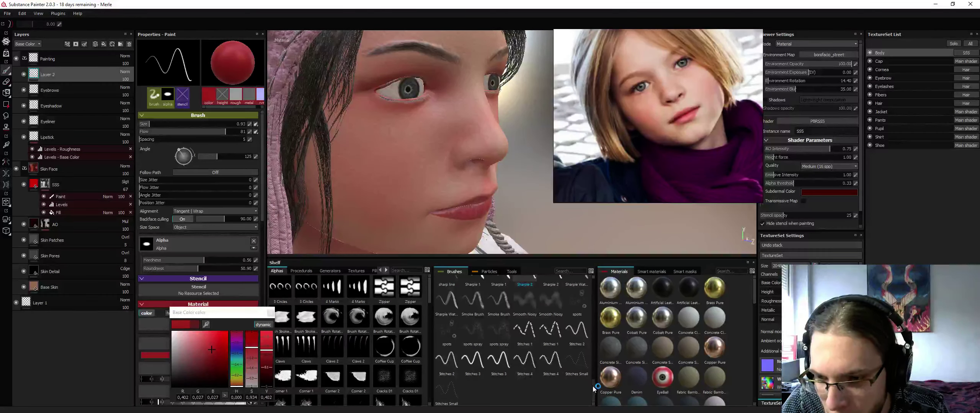
scroll(592, 383, "up", 4)
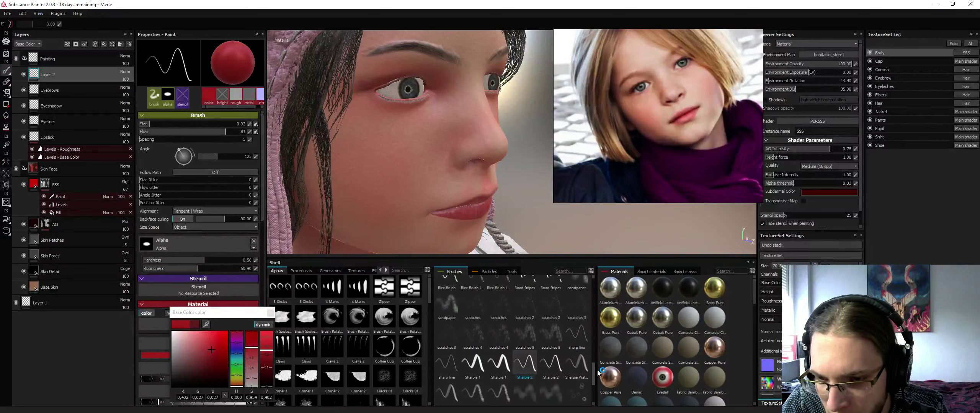
scroll(598, 367, "up", 4)
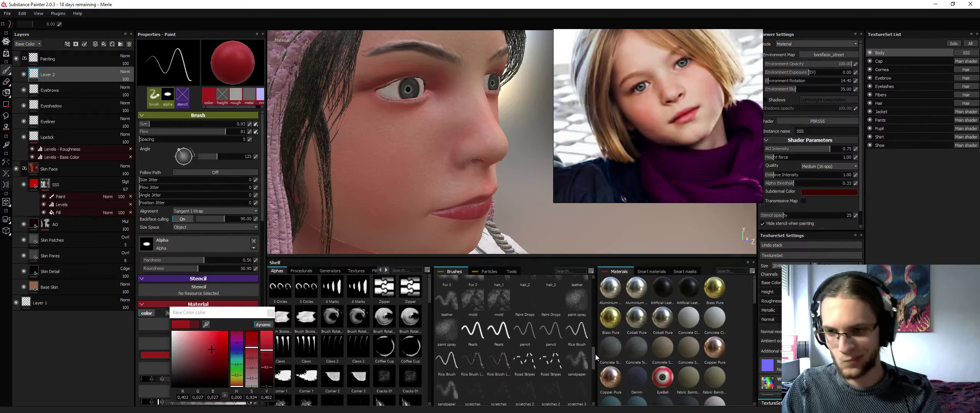
mouse_move(595, 354)
left_mouse_down()
mouse_move(603, 289)
mouse_move(589, 303)
left_mouse_up()
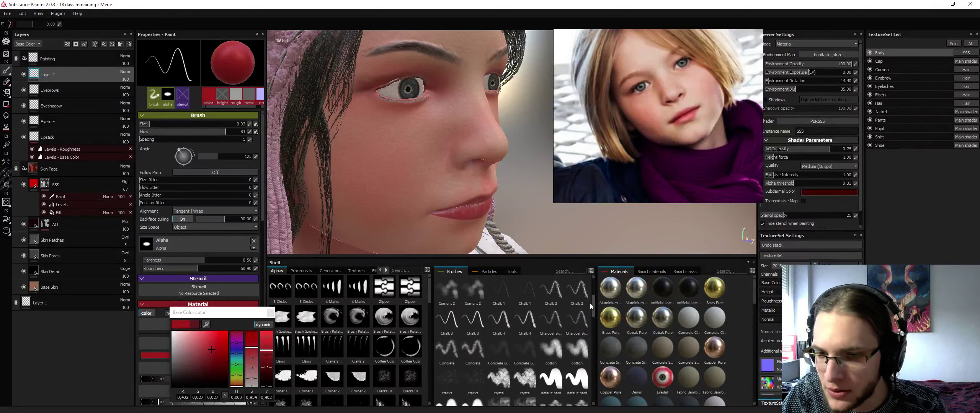
left_click(465, 324)
left_click(436, 151)
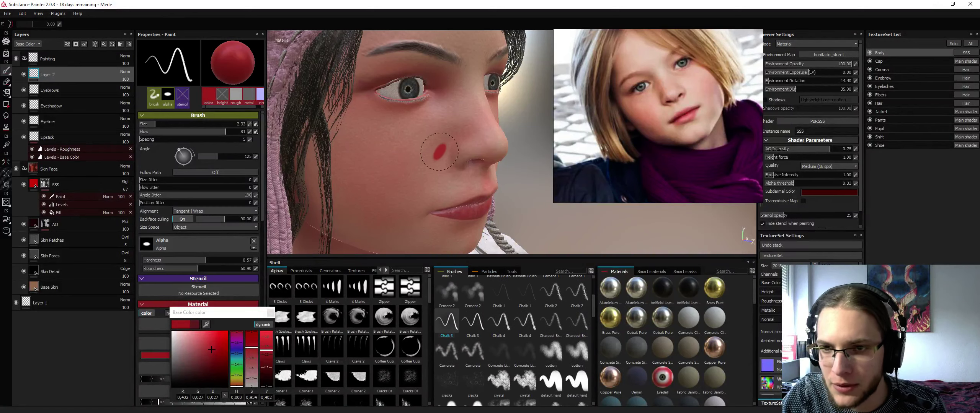
key("ctrl+z")
right_click_drag(439, 150, 427, 151, "ctrl")
left_click_drag(458, 139, 451, 169)
key("alt+q")
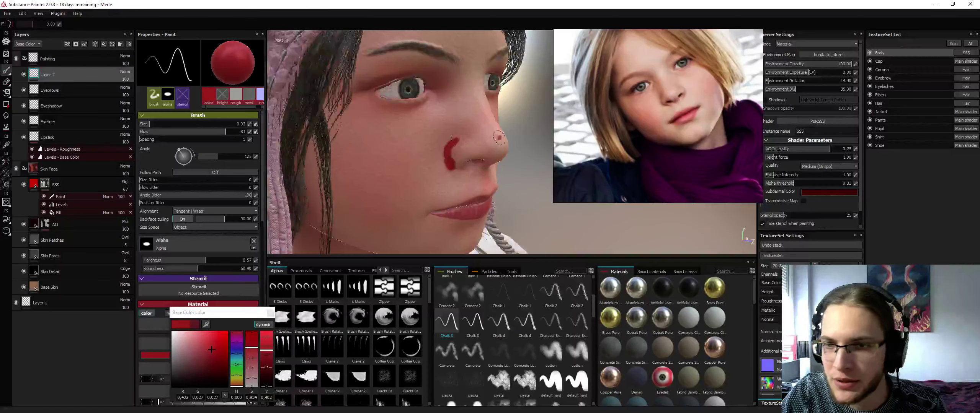
key("ctrl+z")
Choose the Artistic 1 brush, look through the alphas and test the brush on the cheek beside the mouth
mouse_move(591, 315)
left_mouse_down()
mouse_move(593, 346)
mouse_move(600, 288)
left_mouse_up()
left_click(473, 289)
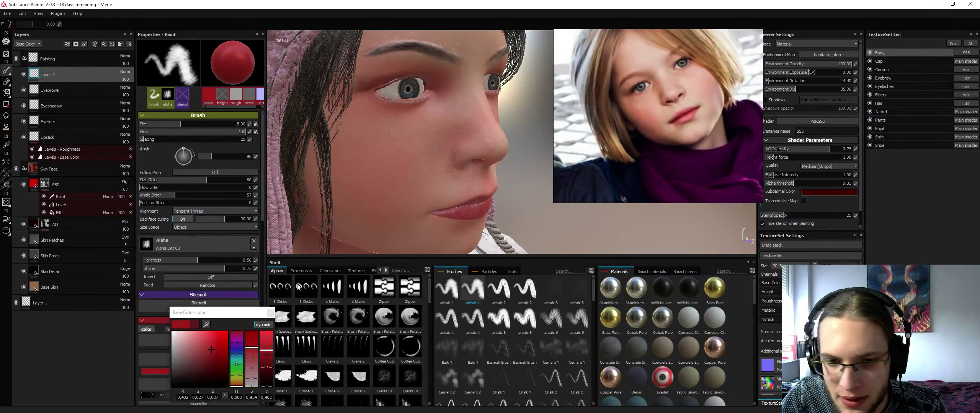
left_click_drag(430, 286, 425, 386)
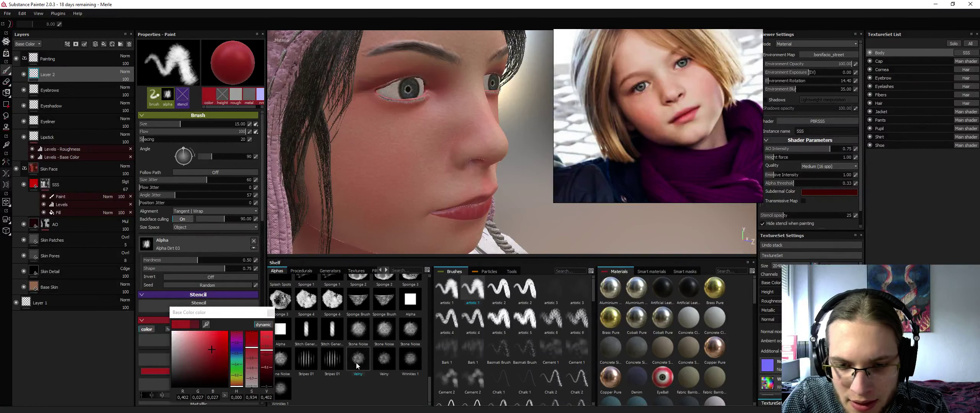
mouse_move(383, 230)
left_mouse_down()
mouse_move(406, 199)
mouse_move(383, 153)
left_mouse_up()
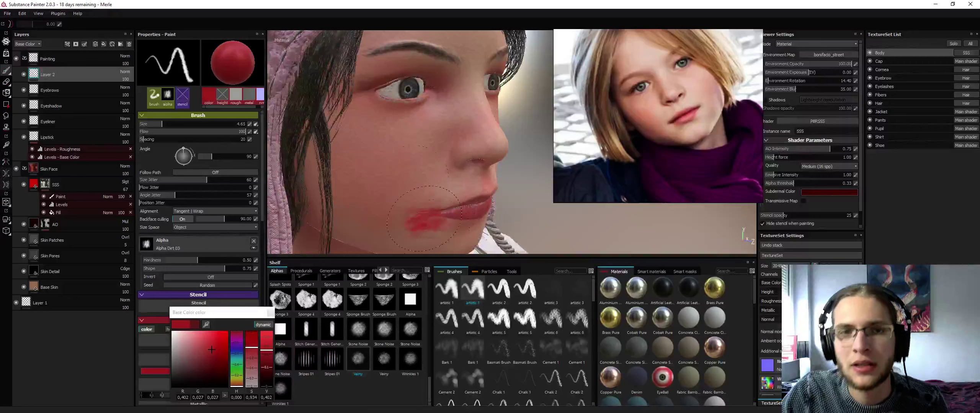
left_click_drag(440, 149, 398, 162)
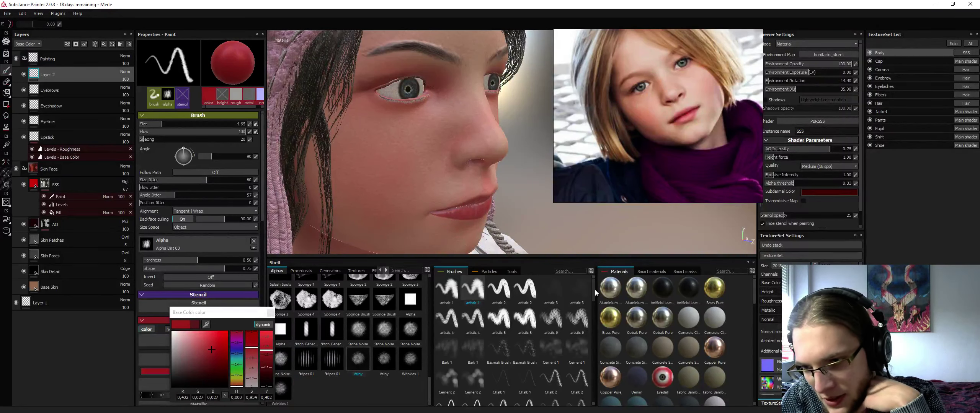
mouse_move(594, 289)
left_mouse_down()
mouse_move(587, 384)
mouse_move(581, 267)
left_mouse_up()
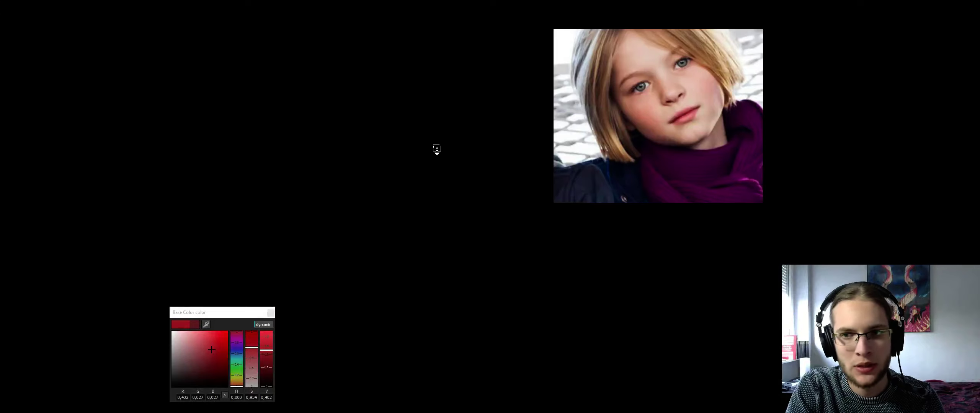
key("alt+Tab")
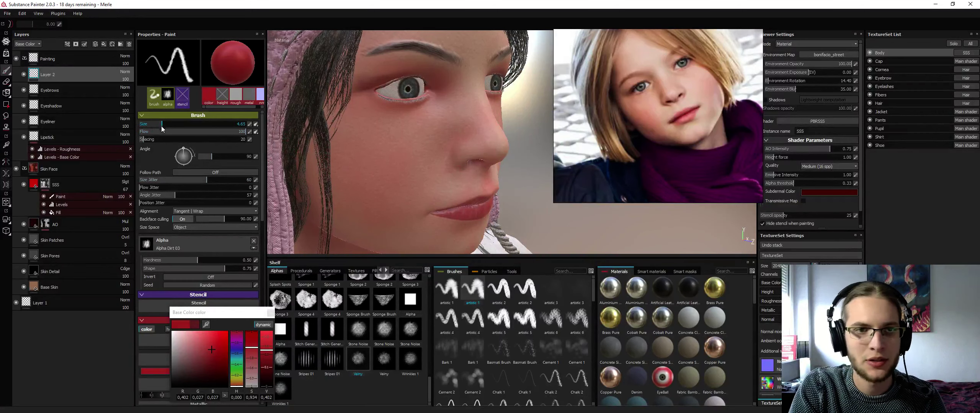
Try a very thin stroke along the nostril crease with the brush size at 0.10 and undo it
left_click_drag(161, 124, 129, 129)
key("alt+q")
left_click_drag(462, 135, 454, 147)
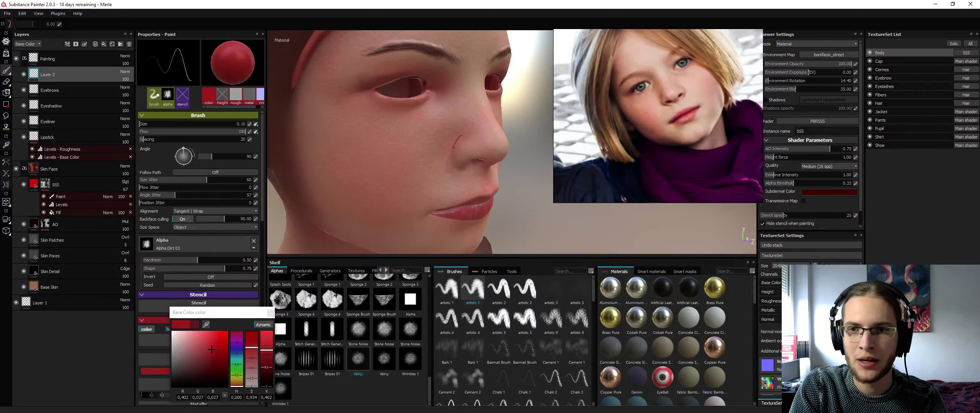
key("alt+q")
key("ctrl+z")
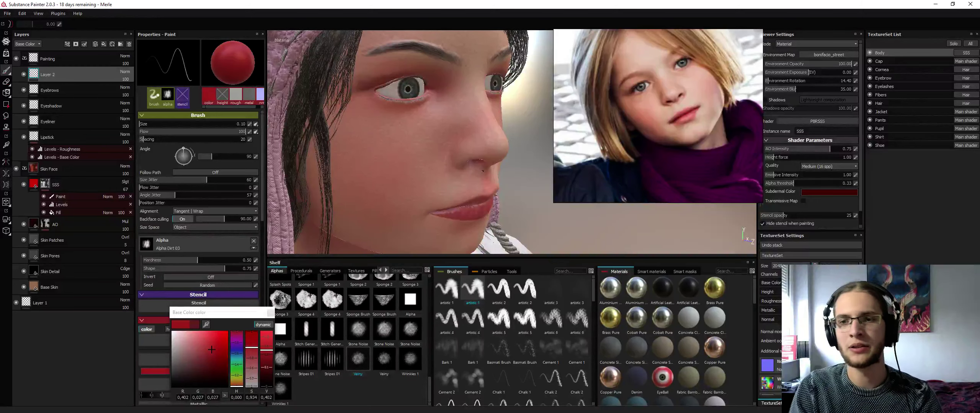
left_click_drag(456, 154, 455, 159, "alt")
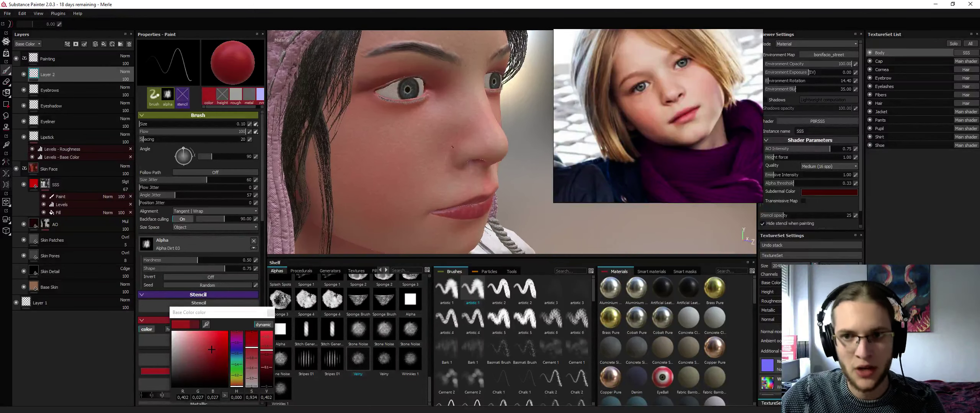
Set the brush size to 0.32, its alpha hardness to 0.09 and the base color to a dark red, testing it beside the nose
right_click_drag(456, 145, 460, 144, "ctrl")
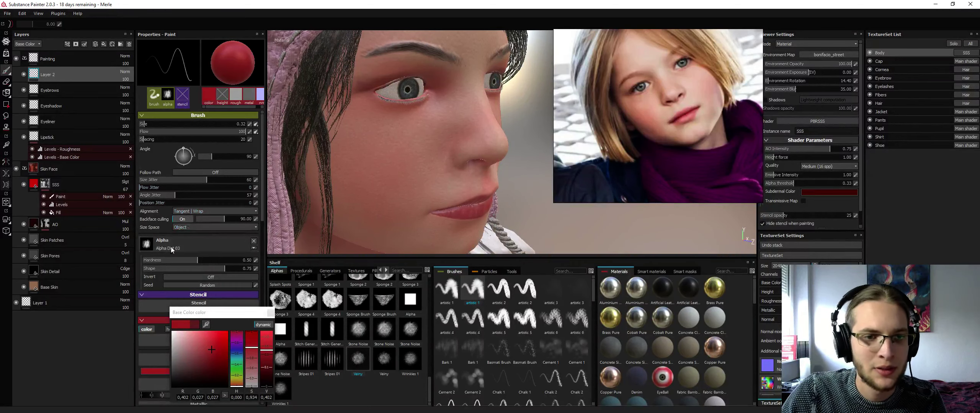
left_click_drag(173, 260, 132, 261)
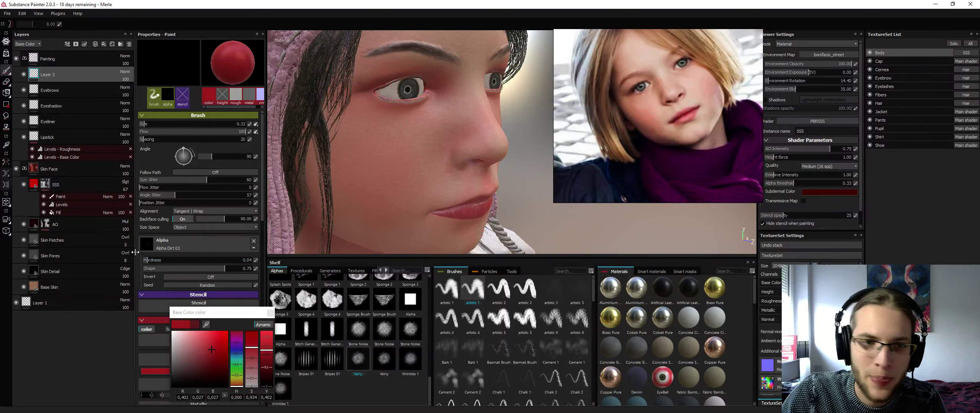
left_click_drag(201, 341, 197, 374)
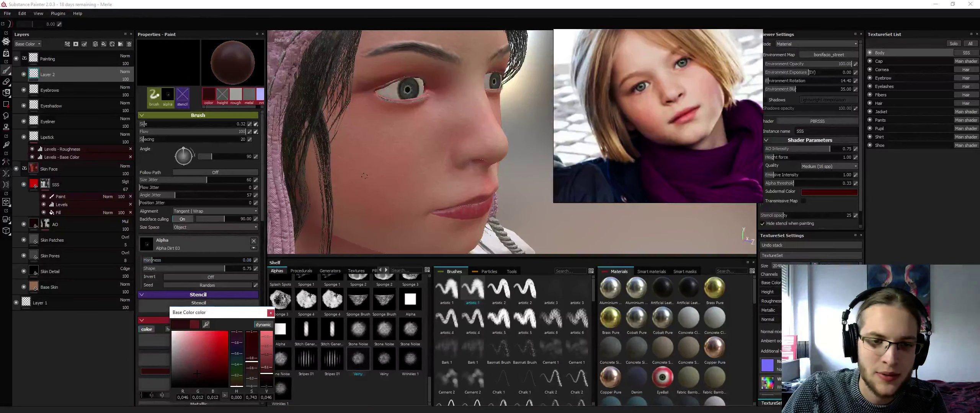
left_click_drag(462, 137, 464, 140)
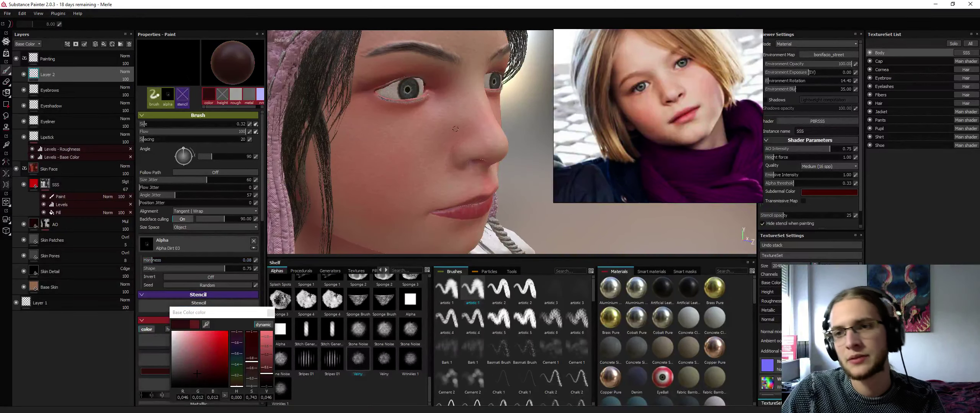
right_click_drag(389, 181, 389, 180, "ctrl")
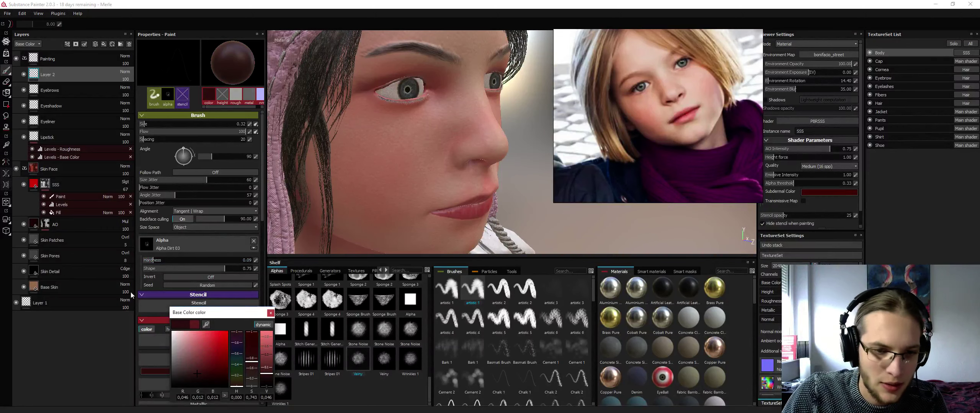
Disable the brush's roughness and metallic channels, enable height, and paint along the crease beside the nostril
left_click_drag(203, 312, 67, 270)
scroll(264, 202, "down", 4)
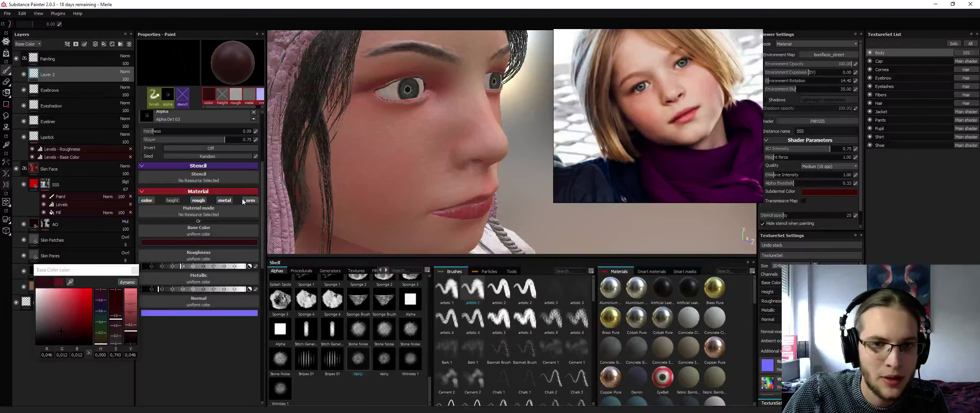
left_click(198, 200)
left_click(172, 200)
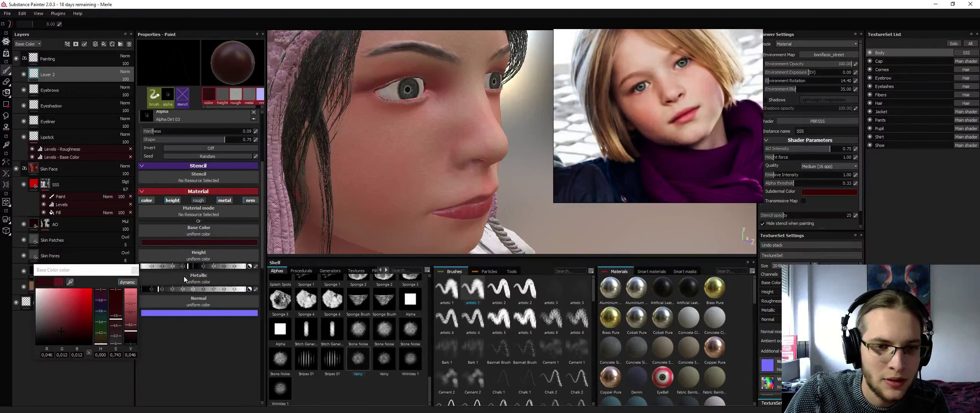
left_click(224, 200)
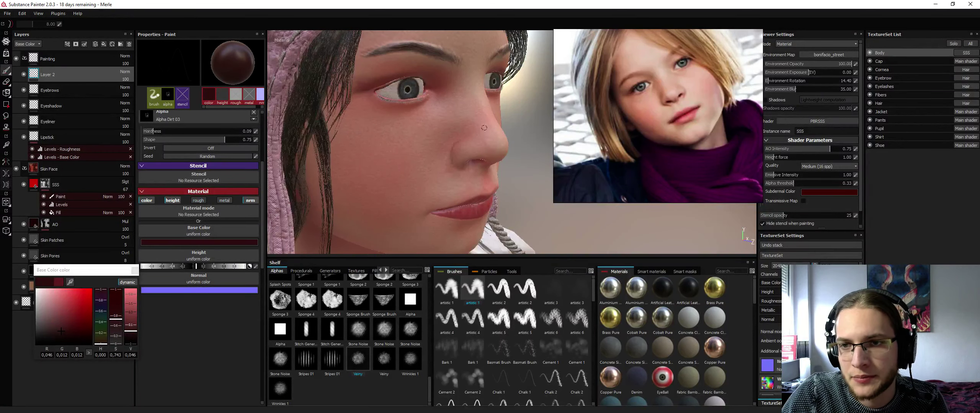
left_click_drag(451, 147, 459, 165)
Sample the skin tone beneath the eye, lower the height value, and darken the base color to RGB 0.211, 0.073, 0.046
mouse_move(400, 111)
left_mouse_down("alt")
mouse_move(413, 89)
mouse_move(426, 107)
mouse_move(420, 140)
left_mouse_up("alt")
right_click_drag(420, 140, 429, 160, "alt")
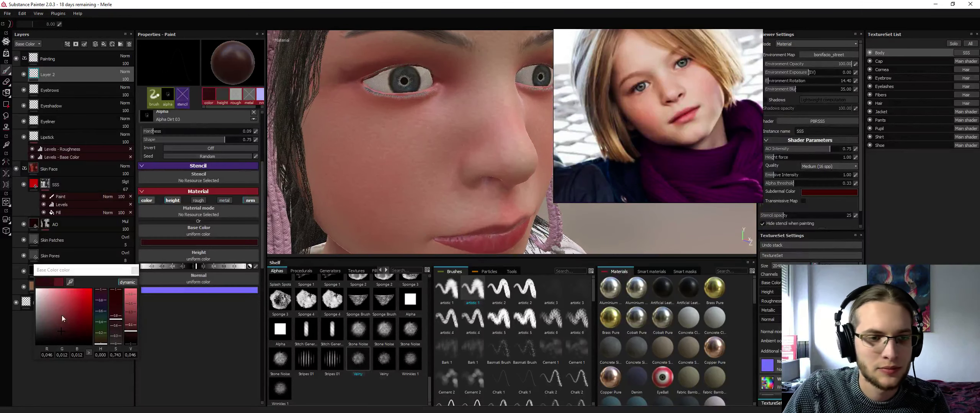
left_click_drag(63, 318, 61, 310)
left_click(70, 283)
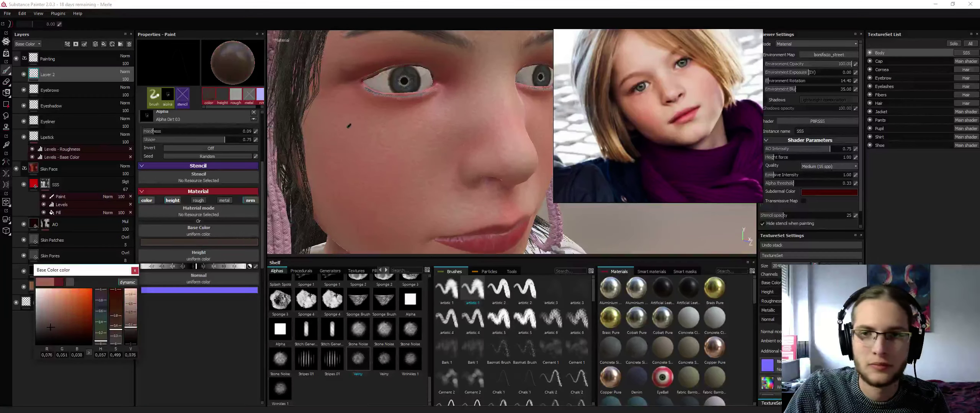
left_click(412, 105)
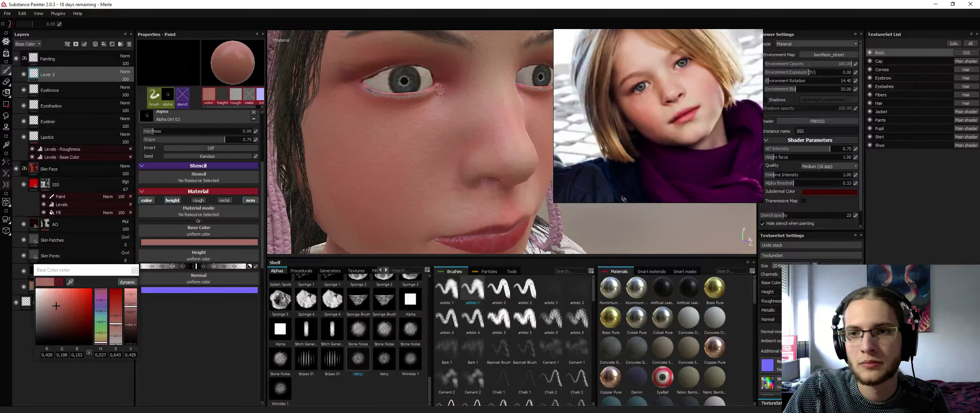
left_click_drag(197, 266, 188, 266)
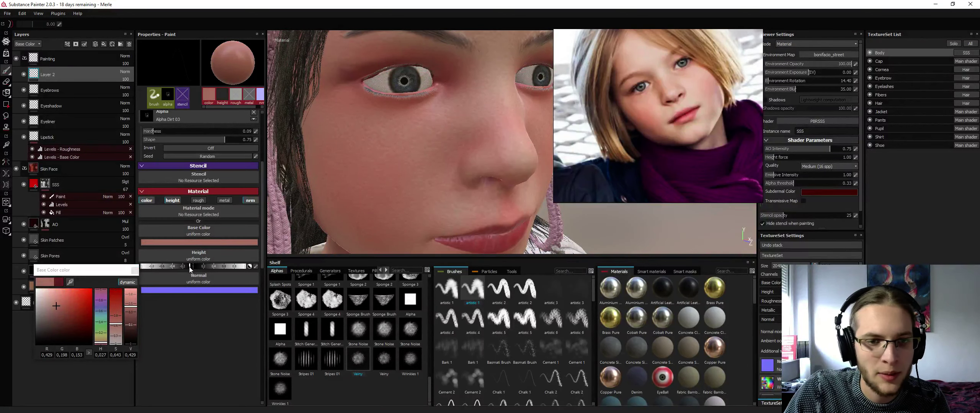
left_click(63, 316)
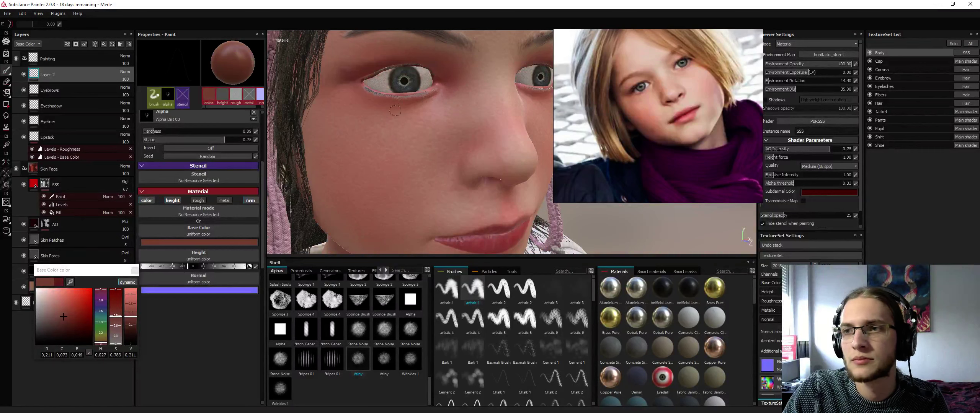
Set the brush flow to 12, enlarge the brush to about 1.1, and paint soft brown strokes beneath the inner corner of the eye
left_click_drag(395, 110, 394, 106, "alt")
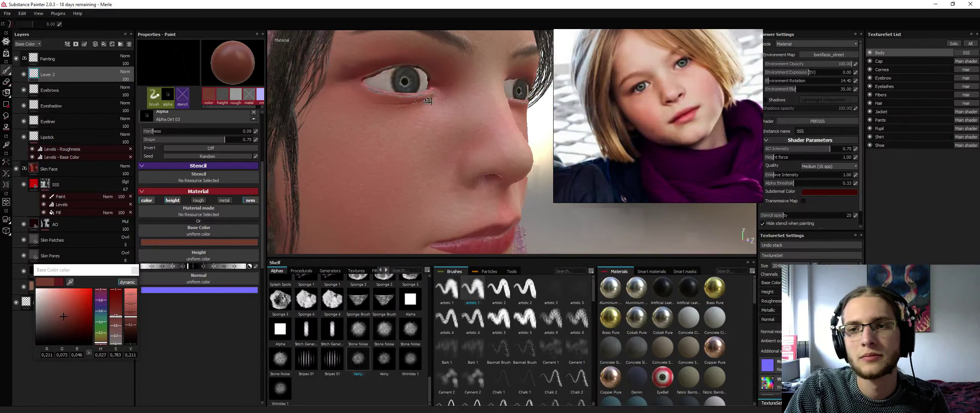
left_click_drag(423, 102, 434, 119, "alt")
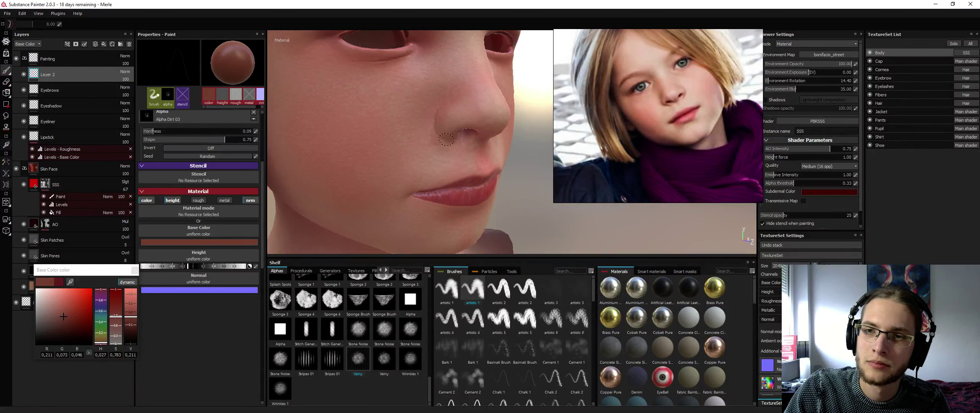
left_click_drag(466, 132, 468, 145, "alt")
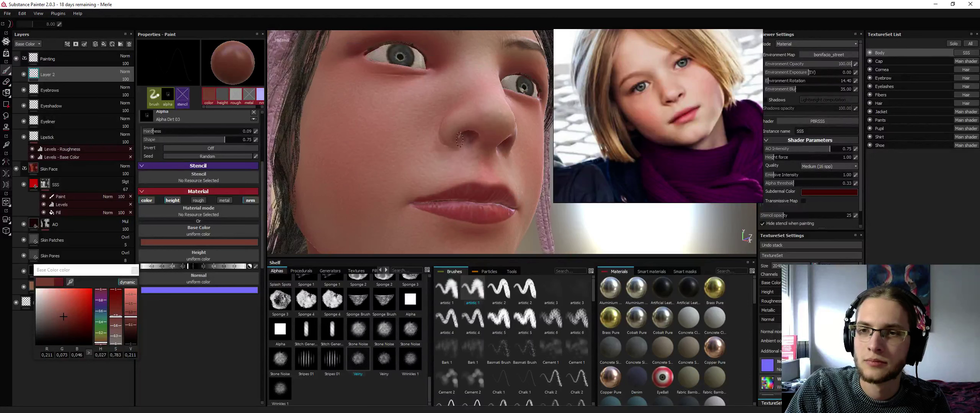
left_click_drag(456, 143, 494, 148, "alt")
mouse_move(487, 108)
left_mouse_down("alt")
mouse_move(429, 74)
mouse_move(437, 73)
left_mouse_up("alt")
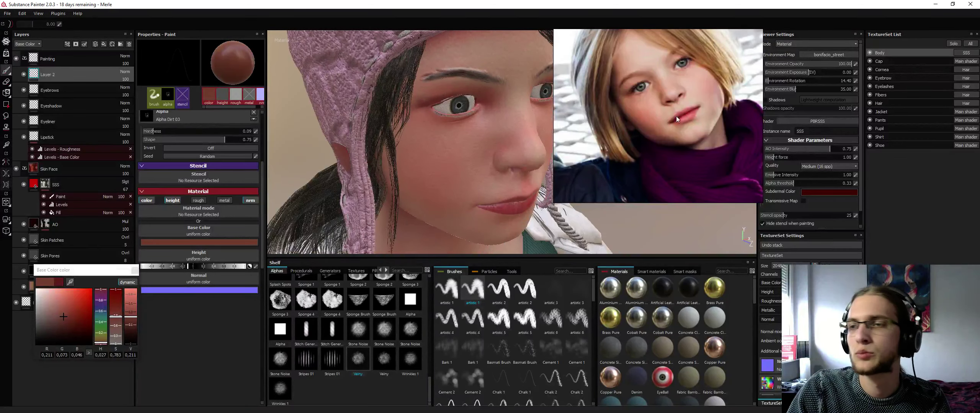
left_click_drag(492, 137, 448, 132, "alt")
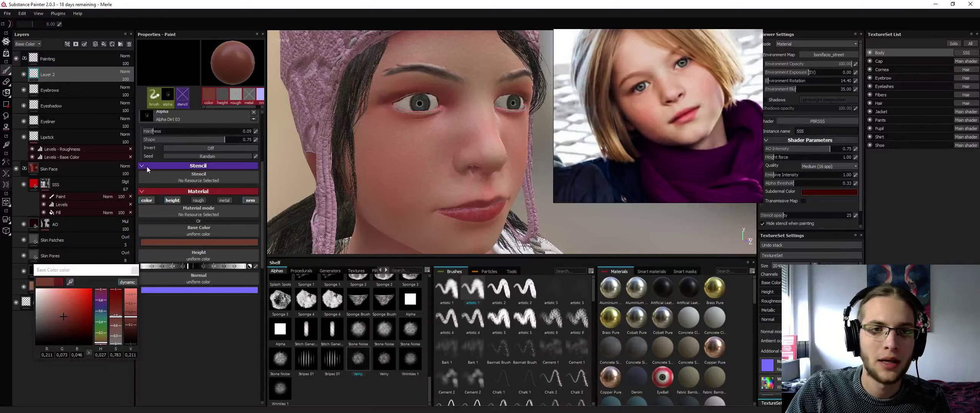
scroll(181, 177, "up", 4)
left_click_drag(168, 131, 152, 131)
right_click_drag(448, 110, 452, 110, "ctrl")
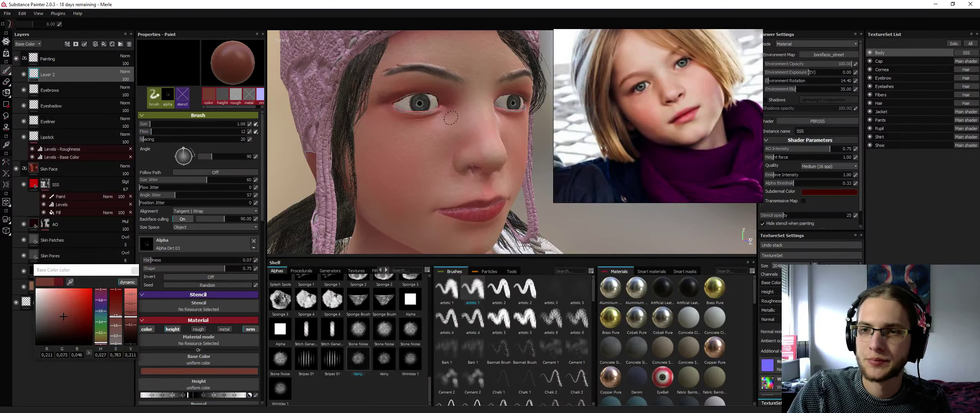
left_click_drag(445, 106, 455, 114)
left_click_drag(447, 109, 445, 127)
key("alt+q")
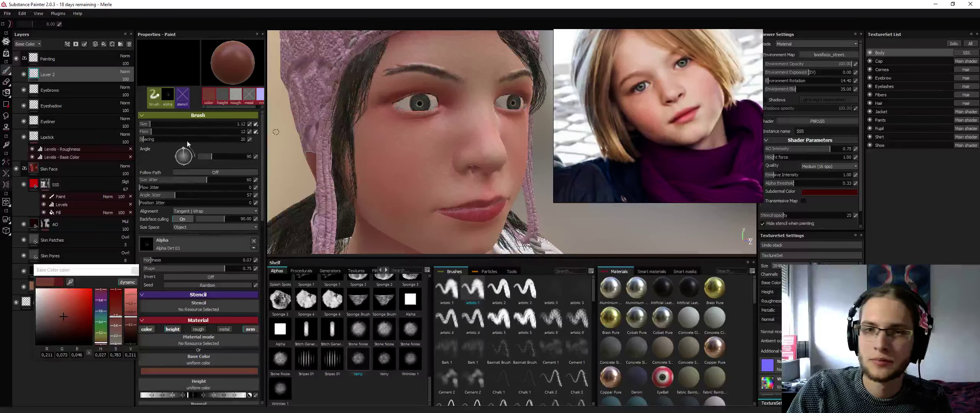
Set the brush flow to 32 and paint more brown beneath the inner corner of the eye, isolating the body
left_click_drag(166, 134, 173, 132)
key("alt+q")
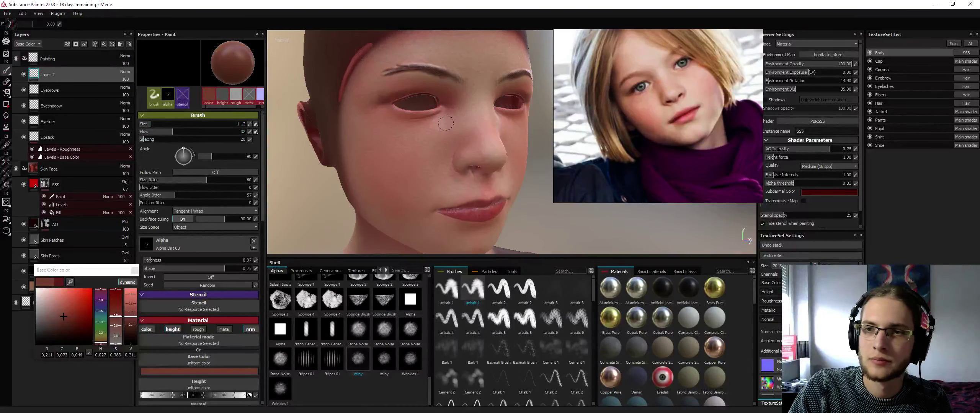
key("alt+q")
key("alt+q")
key("alt+q")
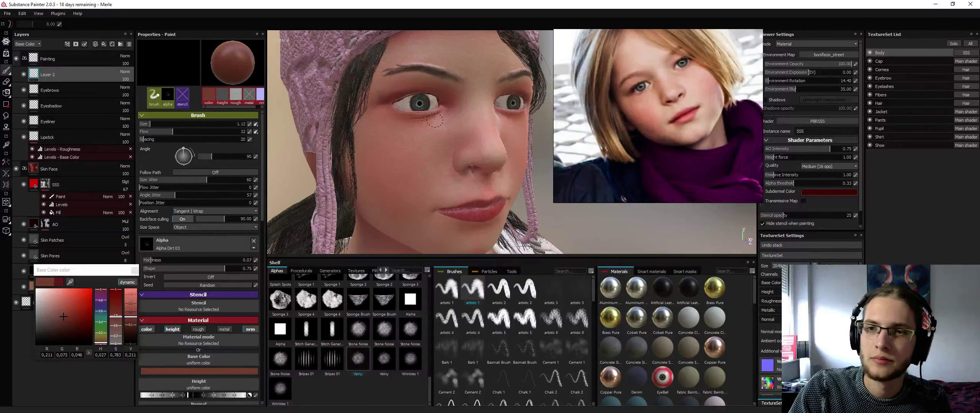
key("alt+q")
key("alt+q")
Examine the painted face from the side, front and below, comparing the mouth, nose and skin with the reference photo
left_click_drag(427, 121, 489, 137, "alt")
key("ctrl")
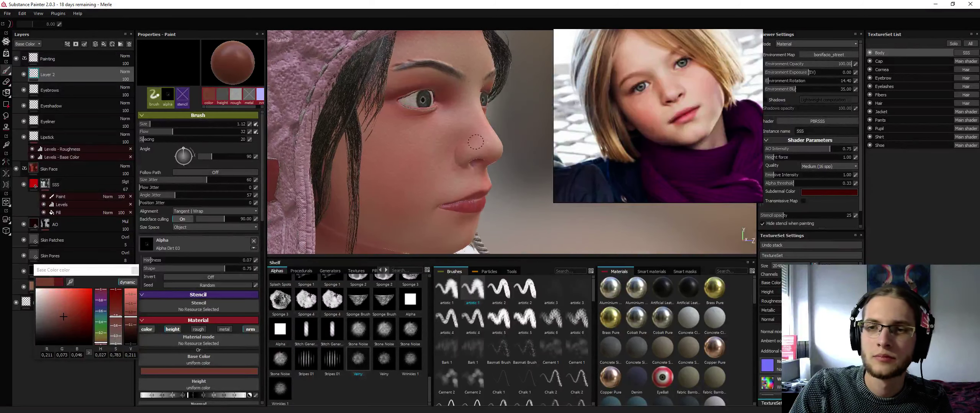
mouse_move(463, 142)
left_mouse_down("alt")
mouse_move(448, 100)
mouse_move(435, 138)
mouse_move(441, 123)
mouse_move(444, 135)
mouse_move(400, 156)
mouse_move(472, 137)
left_mouse_up("alt")
scroll(445, 154, "down", 3)
scroll(505, 126, "down", 3)
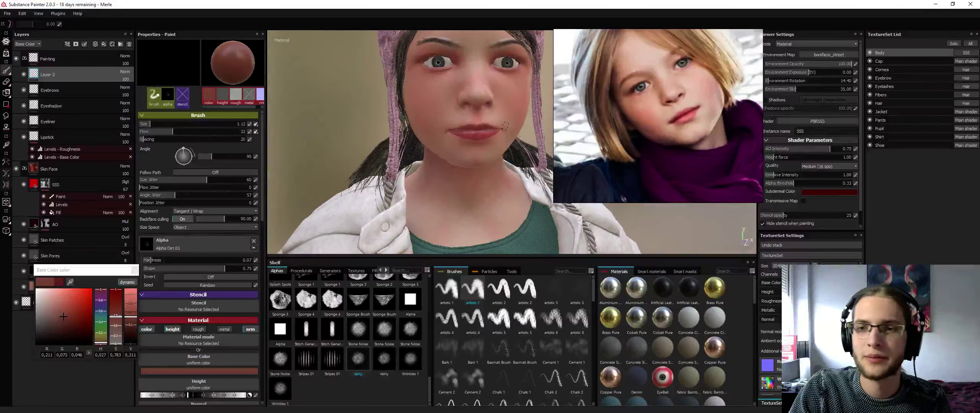
scroll(482, 123, "up", 5)
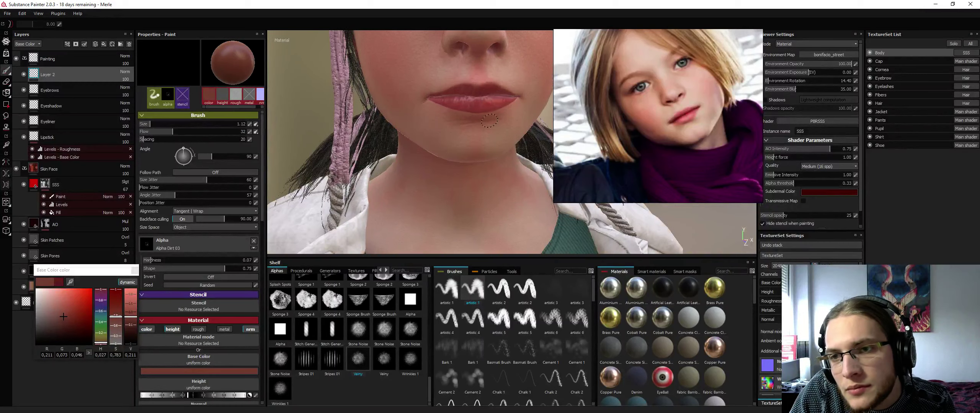
left_click_drag(489, 121, 440, 109, "alt")
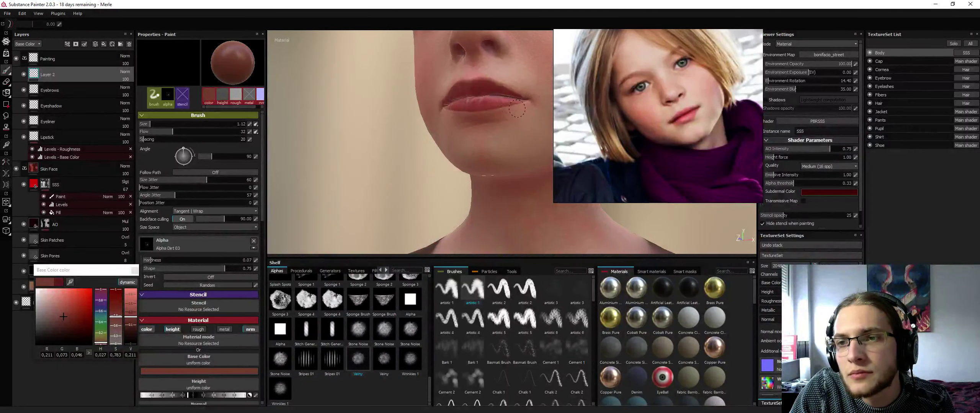
mouse_move(504, 113)
left_mouse_down("alt")
mouse_move(530, 102)
mouse_move(417, 58)
left_mouse_up("alt")
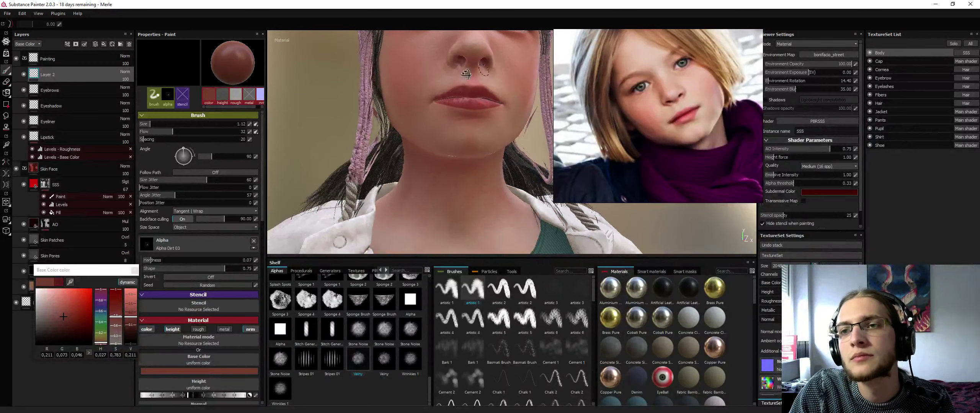
mouse_move(466, 74)
left_mouse_down("alt")
mouse_move(359, 141)
mouse_move(397, 143)
mouse_move(412, 128)
left_mouse_up("alt")
Paint soft brown shading at the inner and outer corners of both eyes, isolating the body to reach the skin
key("alt+q")
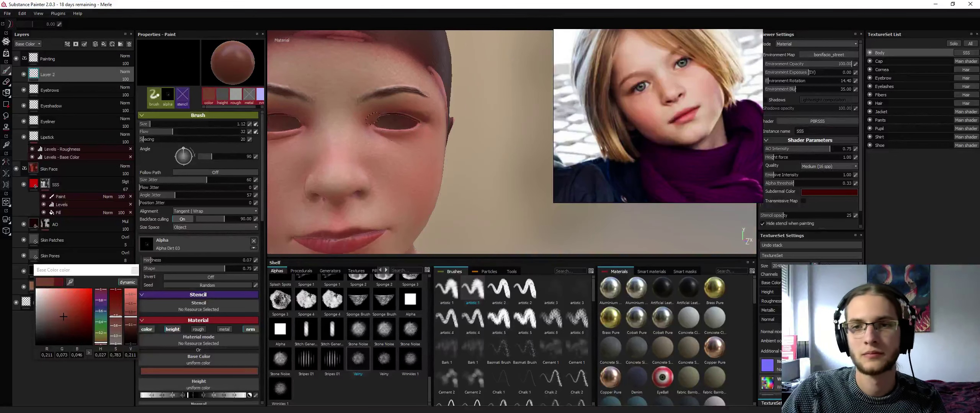
key("alt+q")
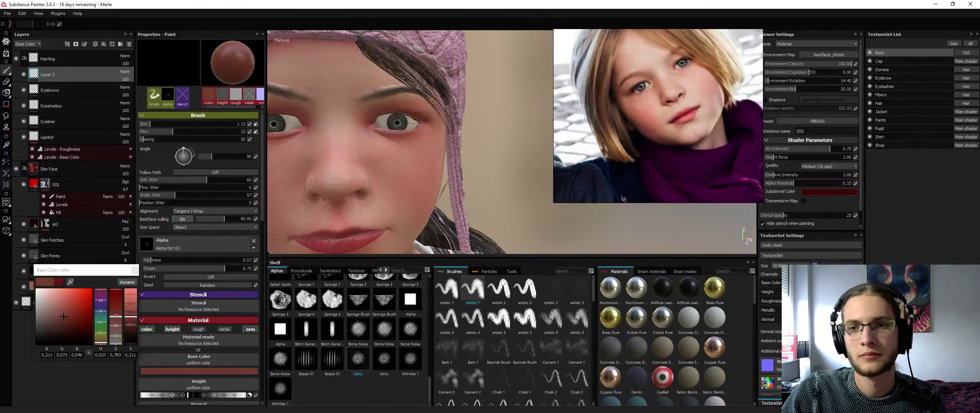
left_click_drag(392, 106, 398, 97, "alt")
key("alt+q")
key("alt+q")
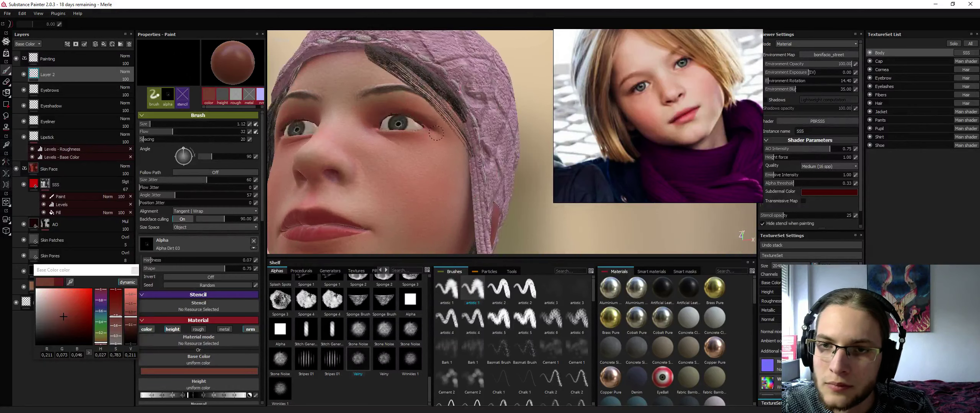
left_click_drag(434, 134, 388, 157, "alt")
key("alt+q")
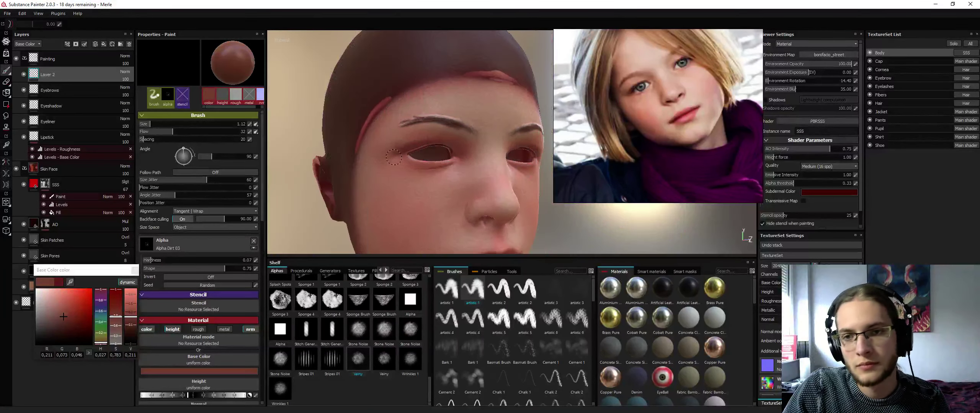
key("alt+q")
key("alt+q")
key("alt+q")
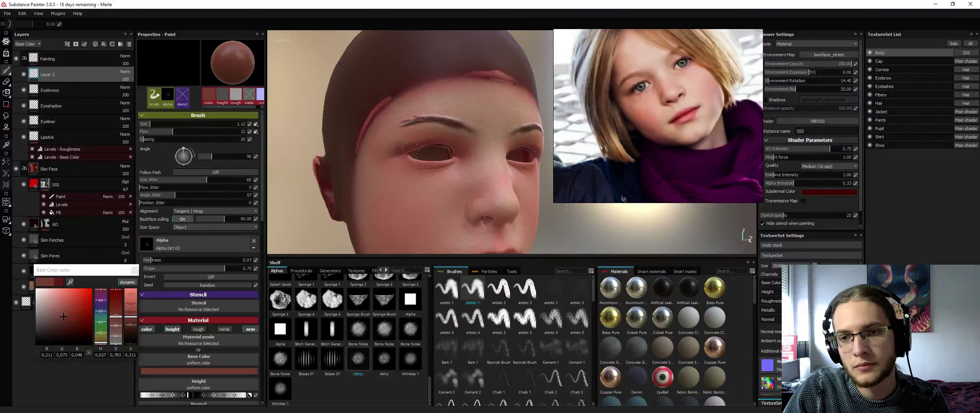
Raise the brush flow to 70 and paint stronger brown around the outer corner and upper lid of the eye
left_click_drag(172, 131, 213, 132)
key("alt+q")
key("alt+q")
key("alt+q")
key("alt+q")
key("alt+q")
key("alt+q")
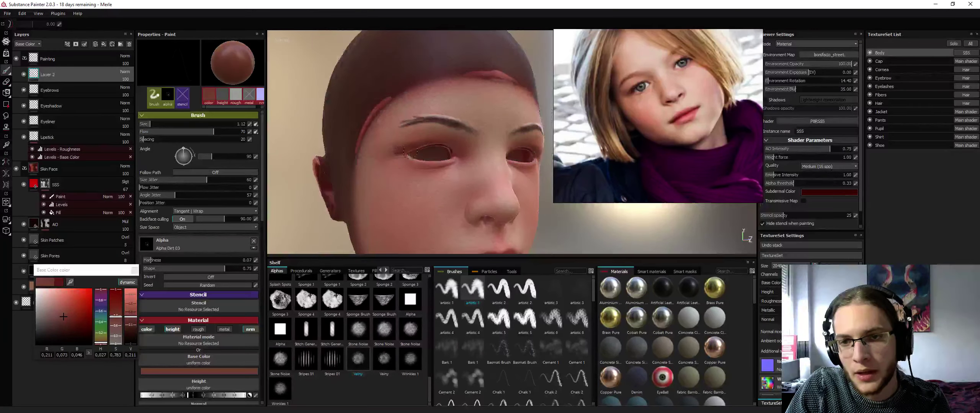
key("alt+q")
key("alt+q")
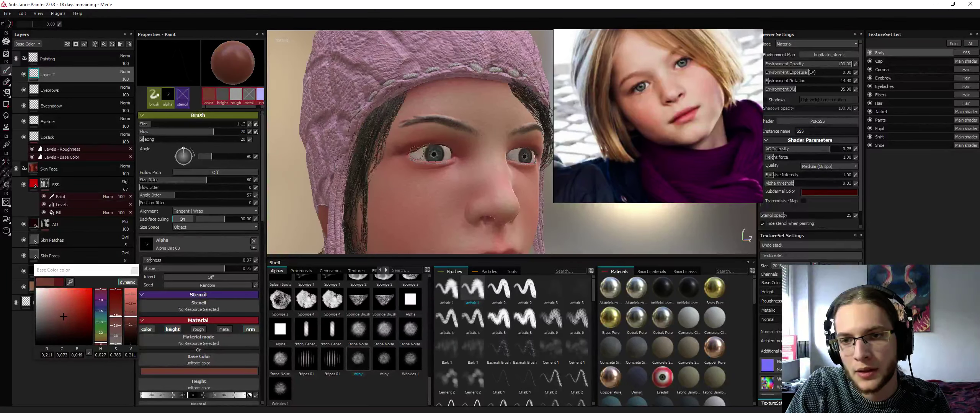
Darken the skin along the lower eyelid from the outer to the inner corner, checking with the eyeball shown
scroll(408, 157, "up", 5)
key("alt+q")
key("alt+q")
key("alt+q")
key("alt+q")
key("alt+q")
key("alt+q")
key("alt+q")
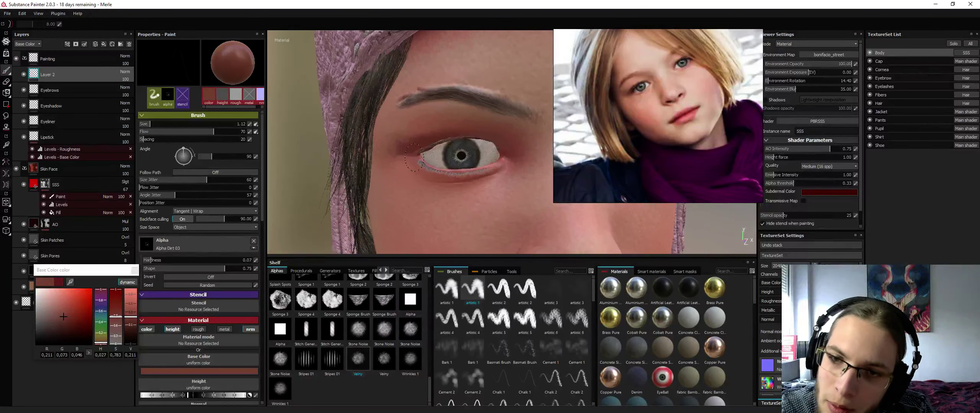
key("alt+q")
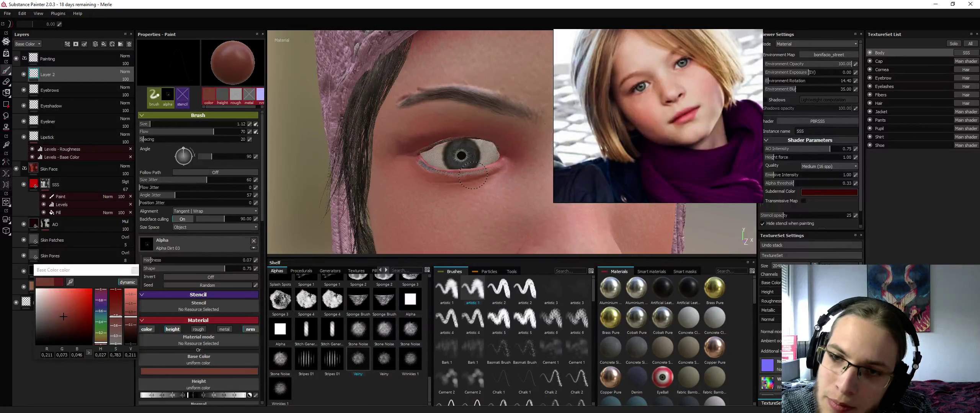
key("alt+q")
key("alt+q")
key("alt+q")
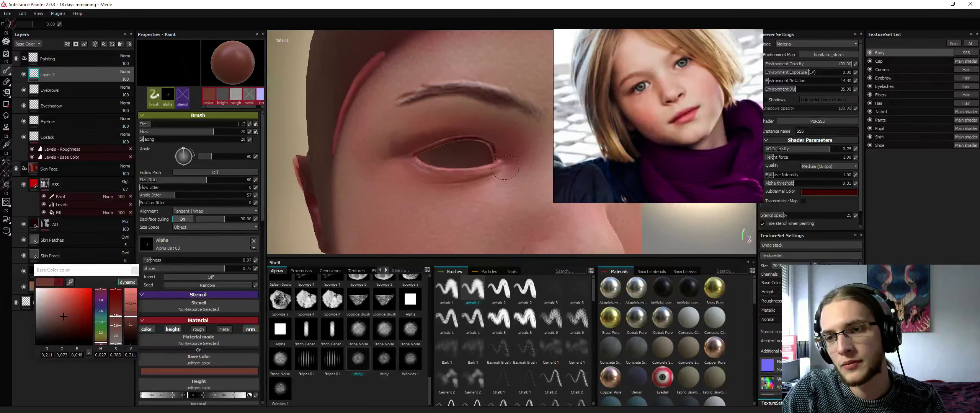
key("alt+q")
Paint the same brown shading at the inner corner of the other eye, isolating the body
left_click_drag(505, 167, 390, 186, "alt")
scroll(466, 143, "down", 5)
scroll(498, 153, "down", 2)
scroll(389, 185, "up", 4)
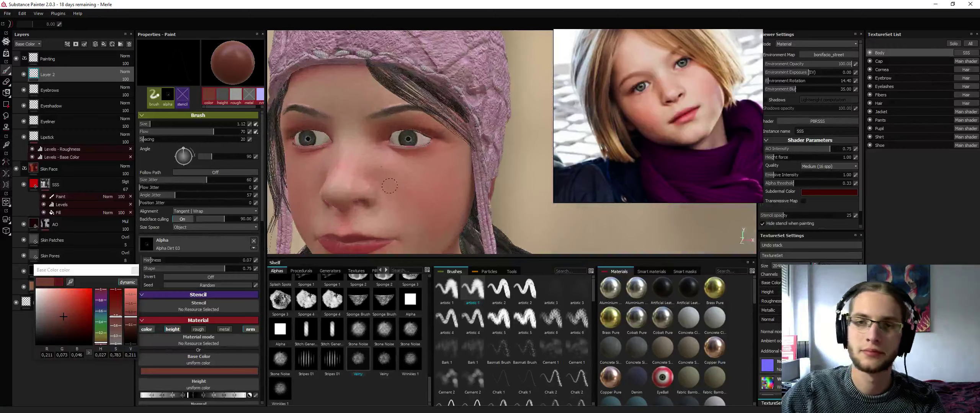
key("alt+q")
key("alt+q")
key("alt+q")
key("alt+q")
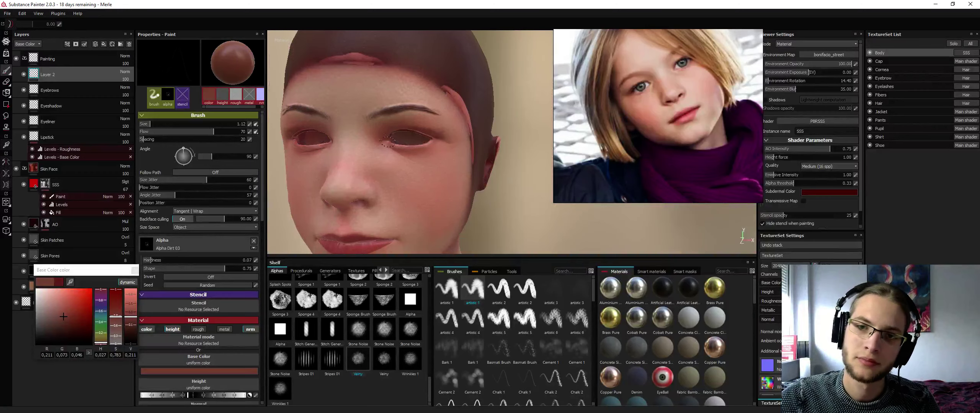
Switch to the Pupil texture set and add a new paint layer above the Eyeball layer
left_click_drag(391, 144, 424, 127, "alt")
scroll(370, 103, "down", 3)
left_click_drag(370, 104, 415, 107, "ctrl+alt")
left_click_drag(386, 142, 430, 142, "alt")
left_click(883, 86)
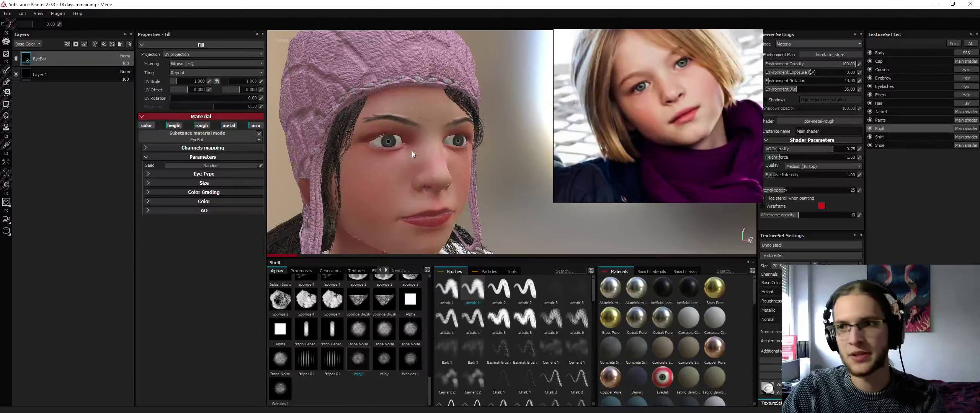
left_click(96, 44)
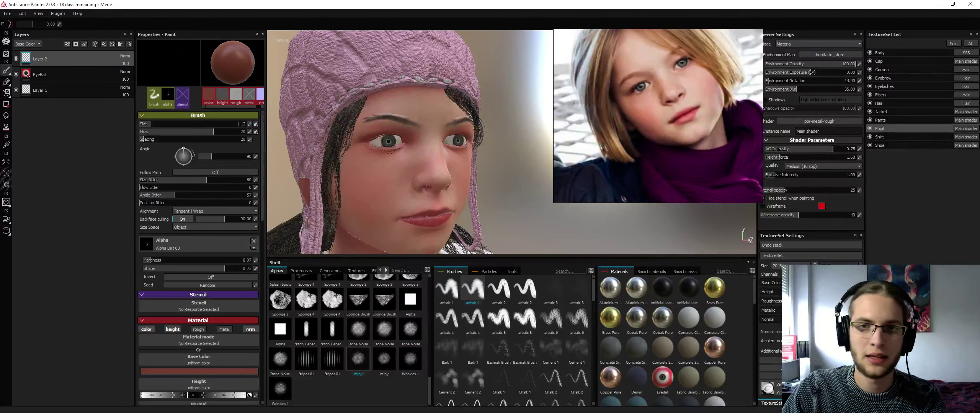
Set the brush's base color to dark brown, RGB 0.095, 0.038, 0.028, for shading the eyeball
left_click_drag(410, 152, 379, 156, "alt")
middle_click_drag(380, 156, 440, 148, "alt")
right_click_drag(440, 148, 486, 146, "alt")
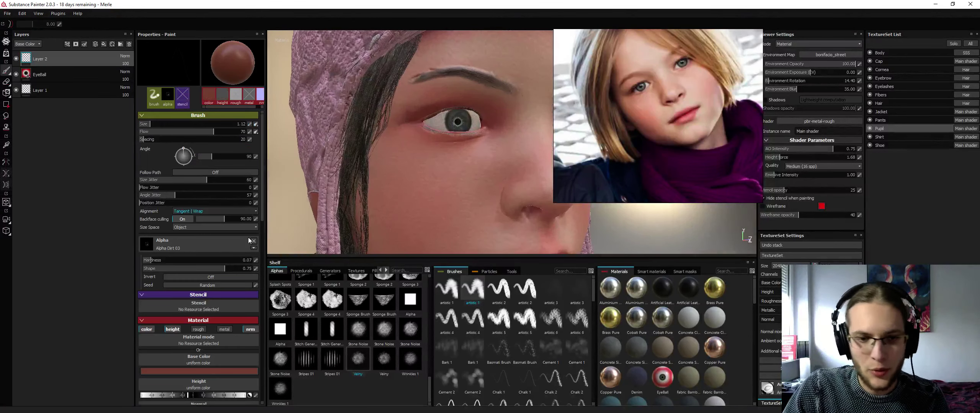
left_click(190, 373)
left_click(154, 368)
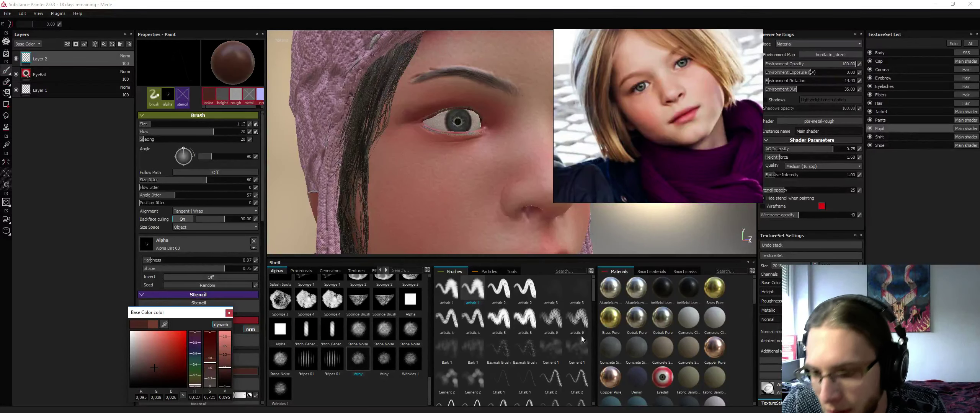
Try the Chalk 2 brush at size 1.72 on the outer side of the eyeball and undo the stroke
scroll(592, 304, "down", 1)
left_click(556, 339)
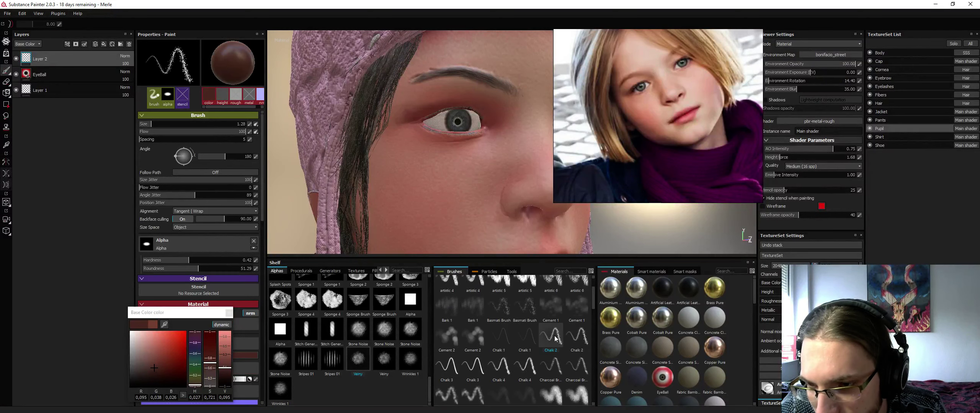
right_click_drag(421, 124, 429, 124, "ctrl")
left_click_drag(436, 117, 426, 125)
key("alt+q")
key("alt+q")
key("ctrl+z")
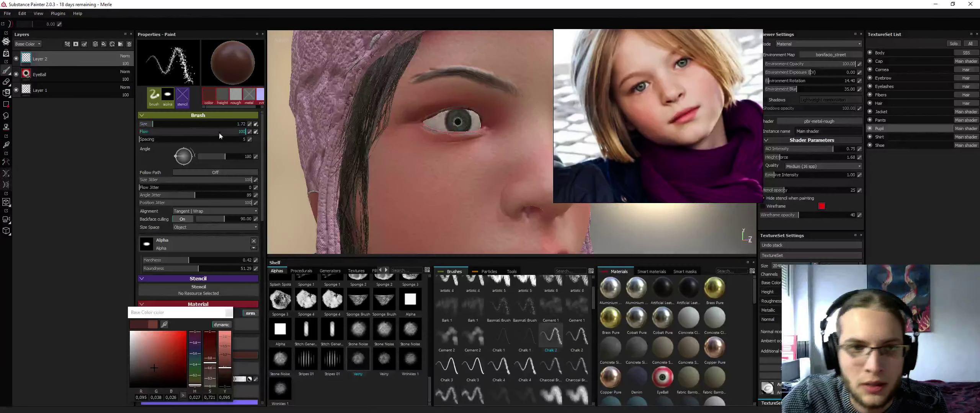
Try a Chalk 2 stroke with flow lowered to 18 on the outer side of the isolated eyeball
left_click_drag(206, 132, 156, 132)
key("alt+q")
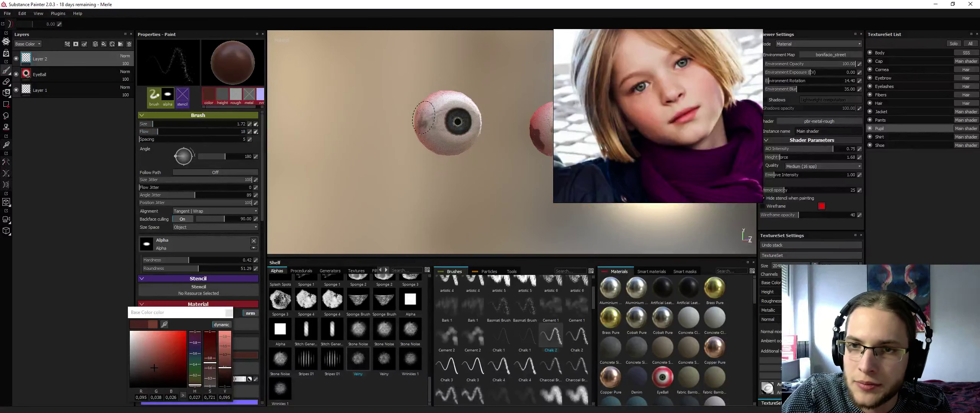
left_click_drag(426, 118, 471, 90)
key("alt+q")
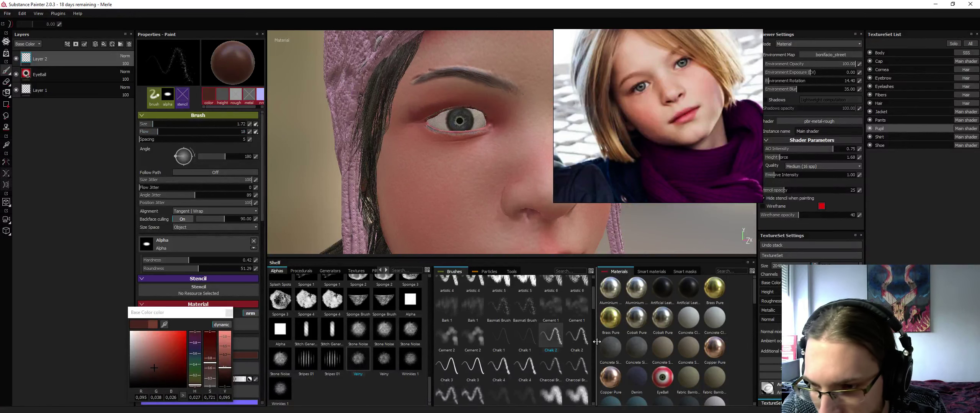
Try the Artistic 4 brush at size 0.86 on the outer side of the isolated eyeball
scroll(601, 289, "up", 1)
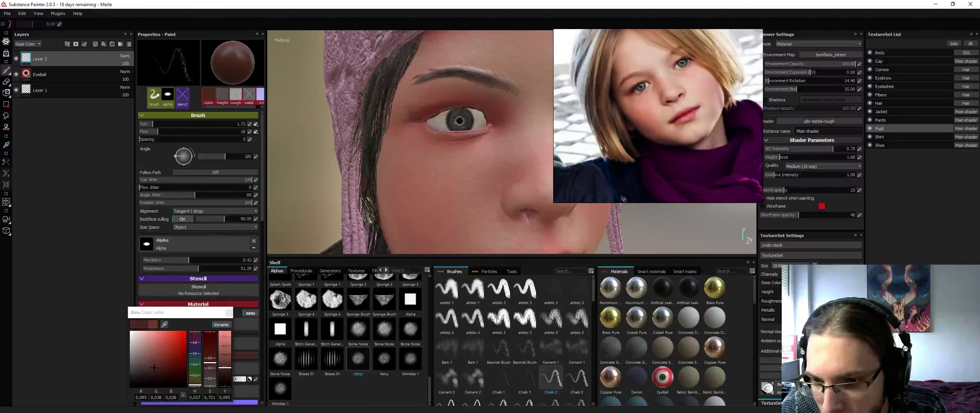
left_click(473, 318)
key("alt+q")
key("alt+q")
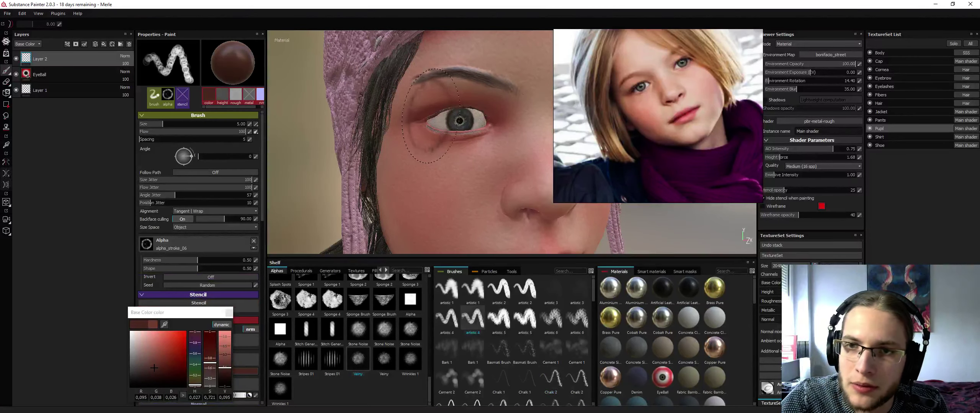
right_click_drag(434, 121, 413, 124, "ctrl")
key("alt+q")
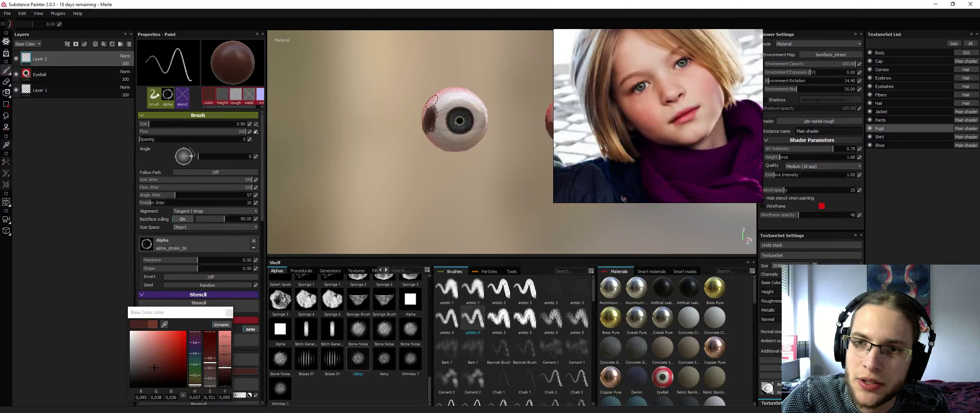
key("alt+q")
Switch to the Bark 1 brush, resize it to about 2.9, and shade the outer side of the eyeball
left_click(482, 345)
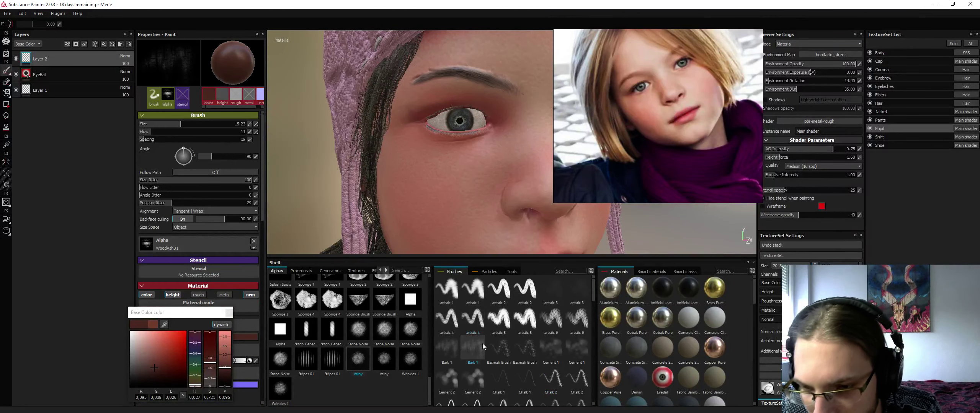
right_click_drag(440, 122, 415, 123, "ctrl")
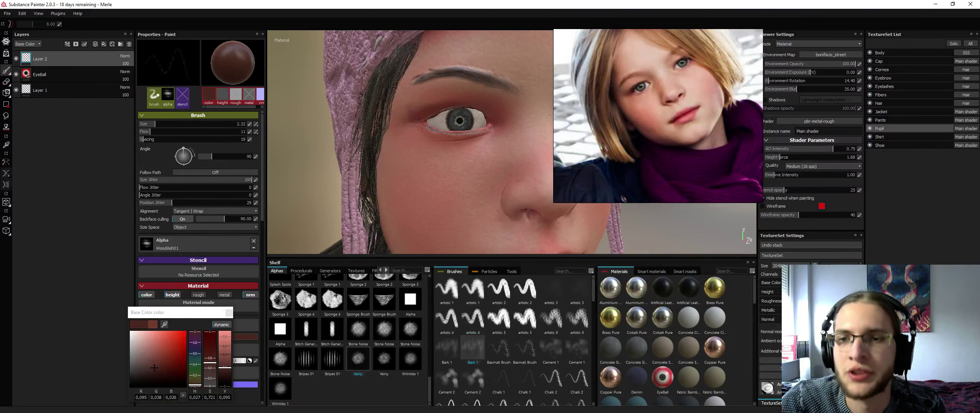
left_click_drag(416, 123, 436, 125, "alt")
key("alt+q")
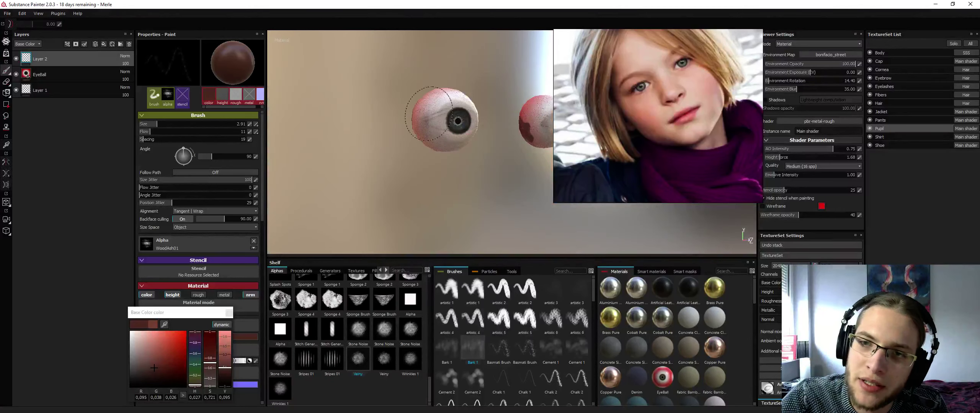
key("alt+q")
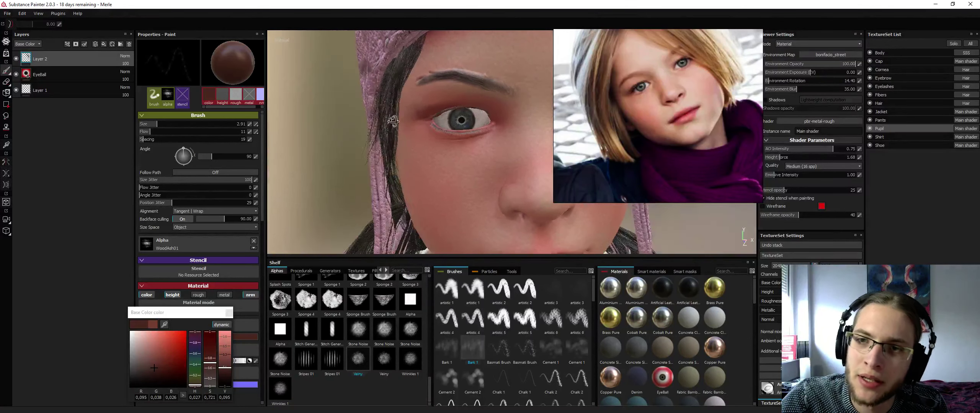
key("alt+q")
key("alt+q")
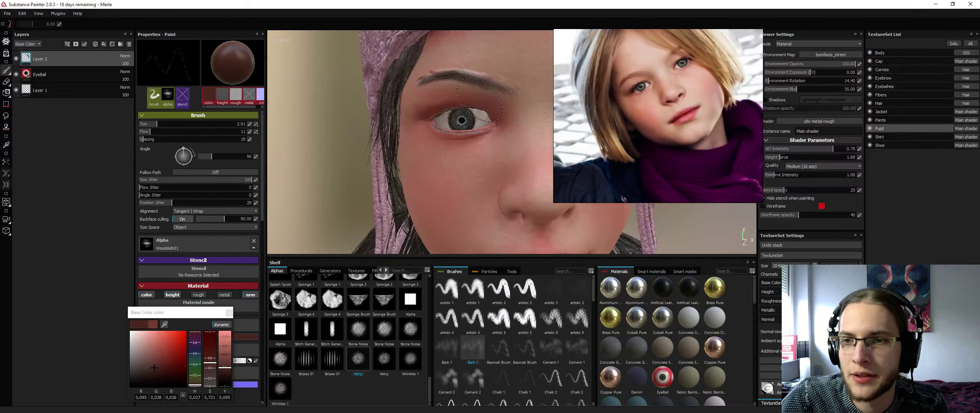
Compare the shaded eyeball in isolation and within the full face from front and three-quarter views
key("alt+q")
key("alt+q")
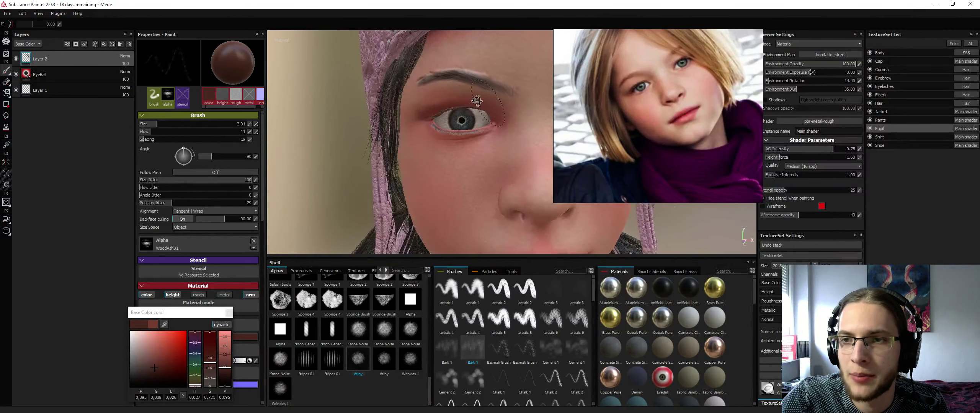
key("alt+q")
key("alt+q")
scroll(490, 124, "down", 3)
mouse_move(490, 124)
left_mouse_down("alt")
mouse_move(509, 118)
mouse_move(448, 114)
mouse_move(486, 125)
left_mouse_up("alt")
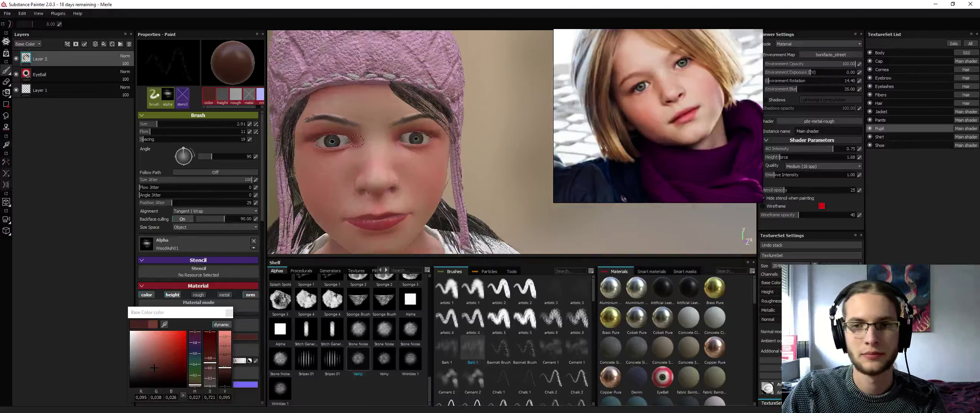
right_click_drag(486, 124, 490, 147, "alt")
left_click_drag(491, 148, 493, 150, "alt")
left_click_drag(368, 130, 398, 131, "alt")
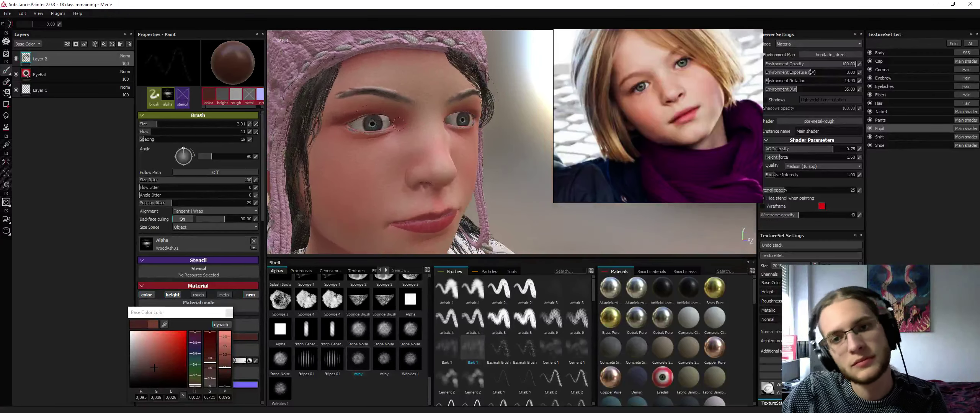
key("alt+q")
key("alt+q")
key("alt+q")
key("alt+q")
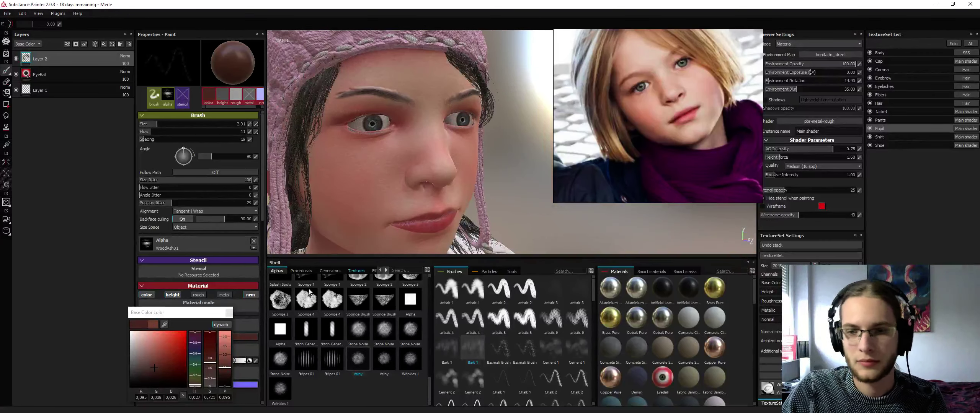
Set the paint colour to dark red (0.237, 0.005, 0.005) and tint the outer side of the isolated eyeball
left_click(175, 358)
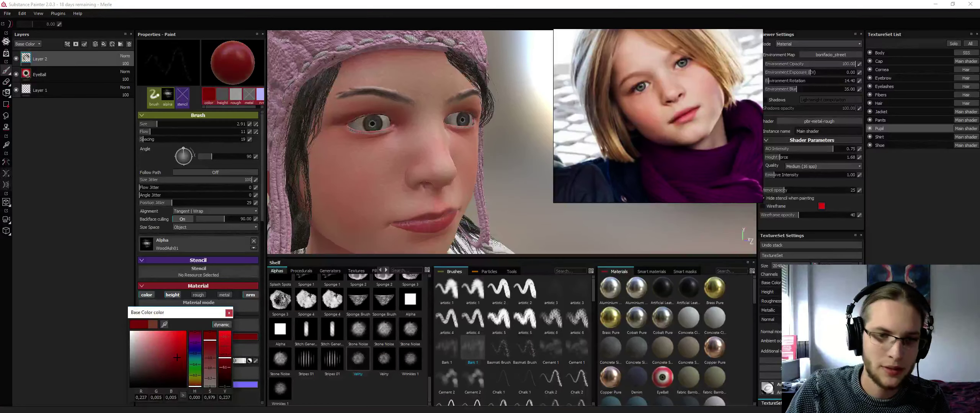
key("alt+q")
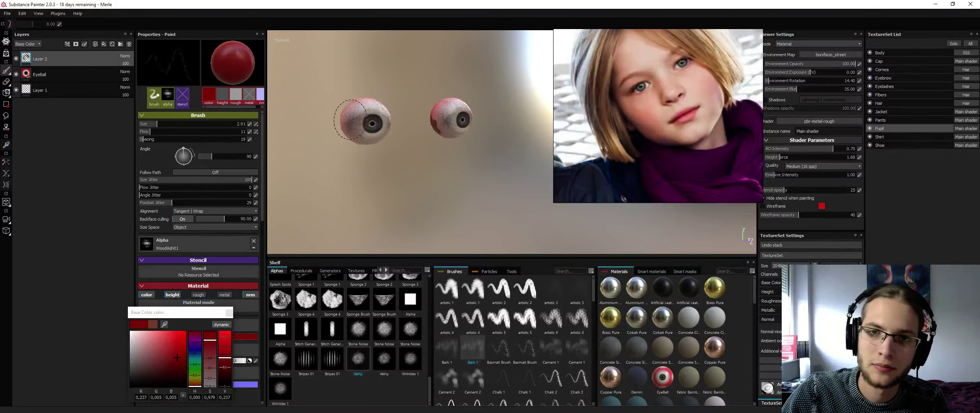
key("alt+q")
left_click_drag(321, 106, 331, 105, "alt")
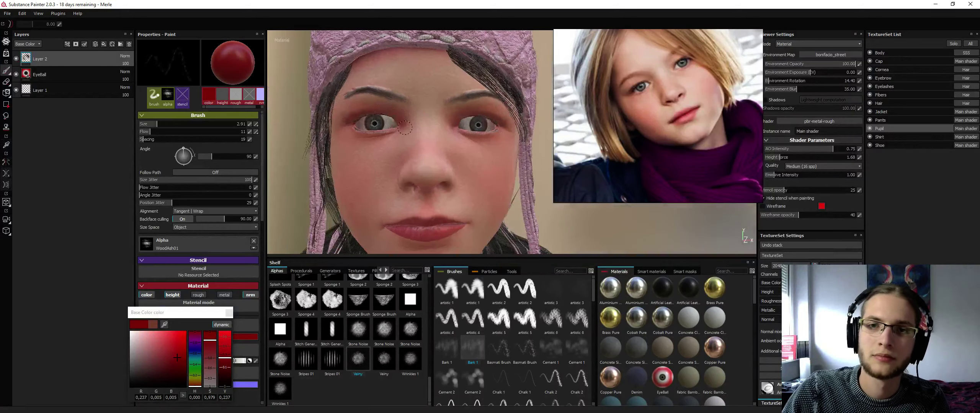
Tint the inner side of the isolated eyeball with the dark red and check it against the full face
key("alt+q")
key("alt+q")
key("alt+q")
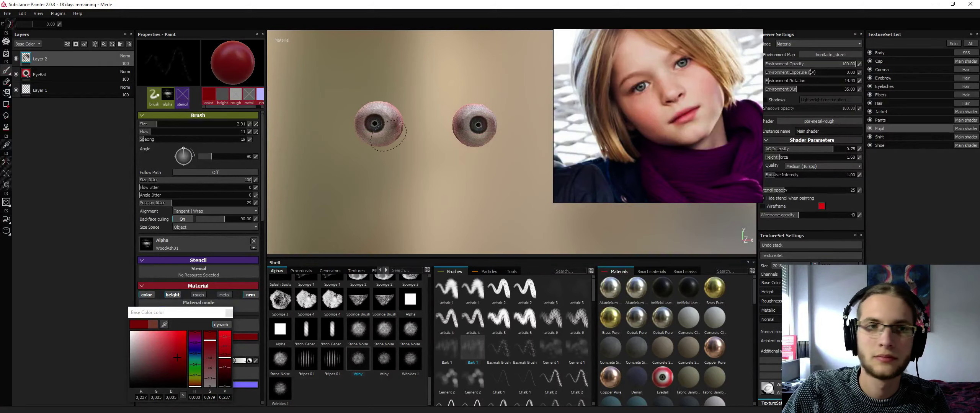
key("alt+q")
mouse_move(396, 121)
left_mouse_down("alt")
mouse_move(341, 123)
mouse_move(401, 123)
mouse_move(369, 124)
left_mouse_up("alt")
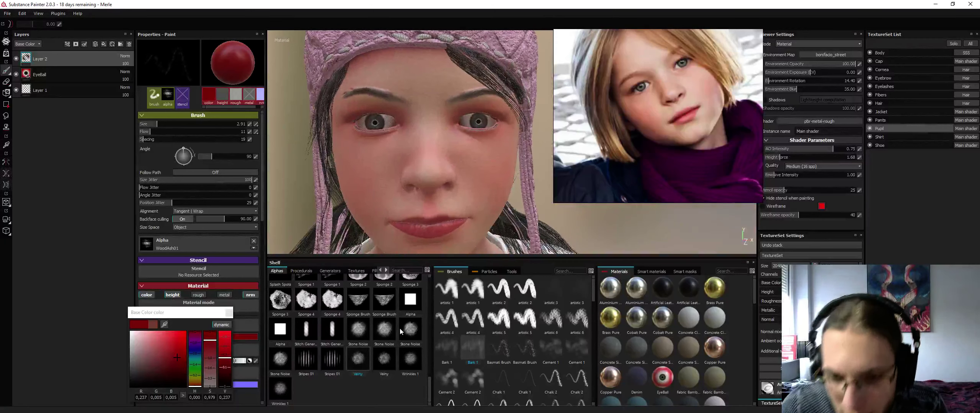
scroll(377, 162, "up", 5)
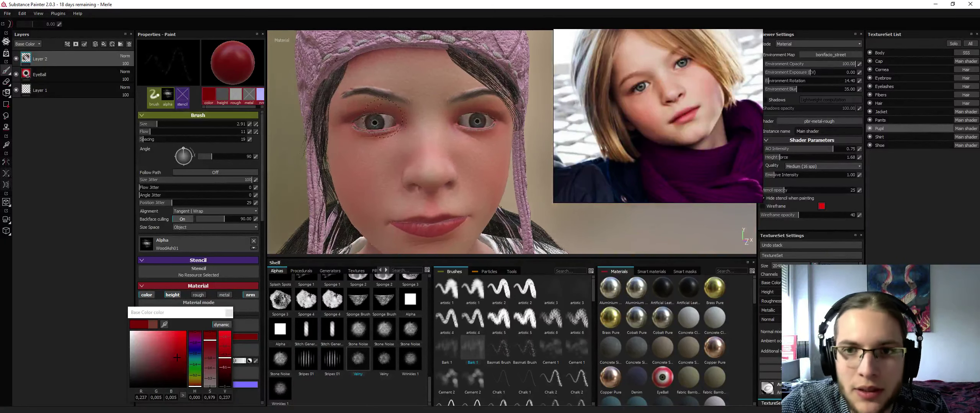
key("alt+q")
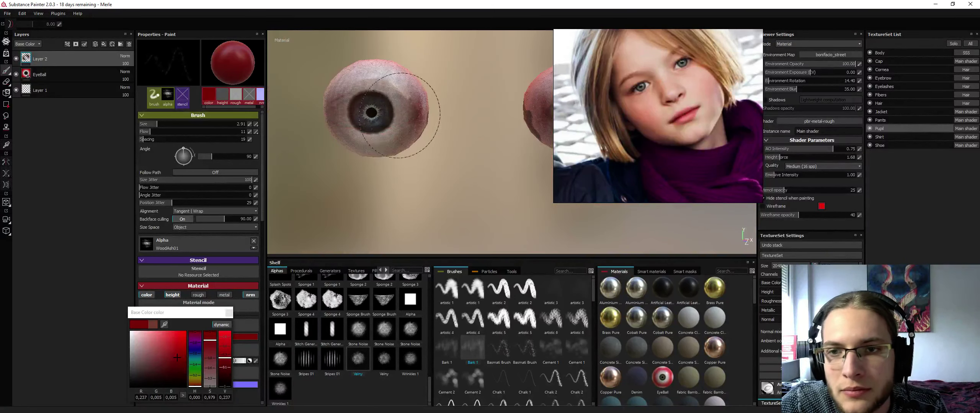
scroll(433, 133, "down", 1)
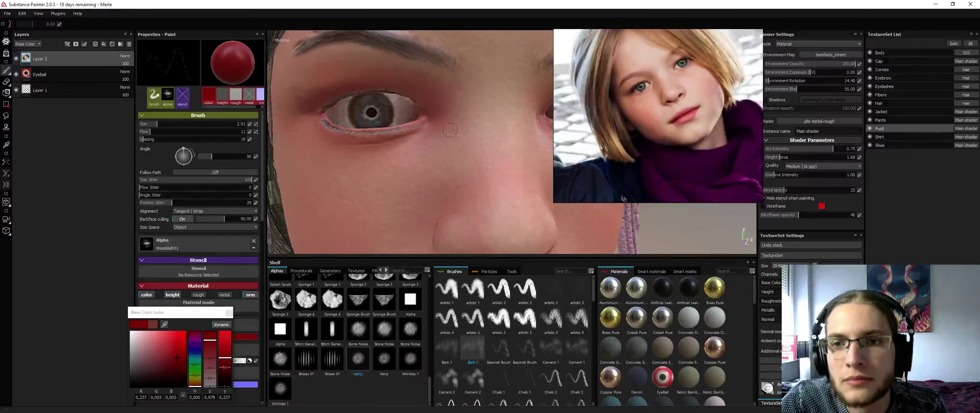
left_click_drag(450, 131, 501, 132, "alt")
right_click_drag(501, 132, 422, 132, "alt")
mouse_move(423, 132)
left_mouse_down("alt")
mouse_move(352, 113)
mouse_move(272, 186)
left_mouse_up("alt")
Set the paint colour to lighter red (0.656, 0.111, 0.111) and brush it over the outer side of the isolated eyeball
left_click(161, 341)
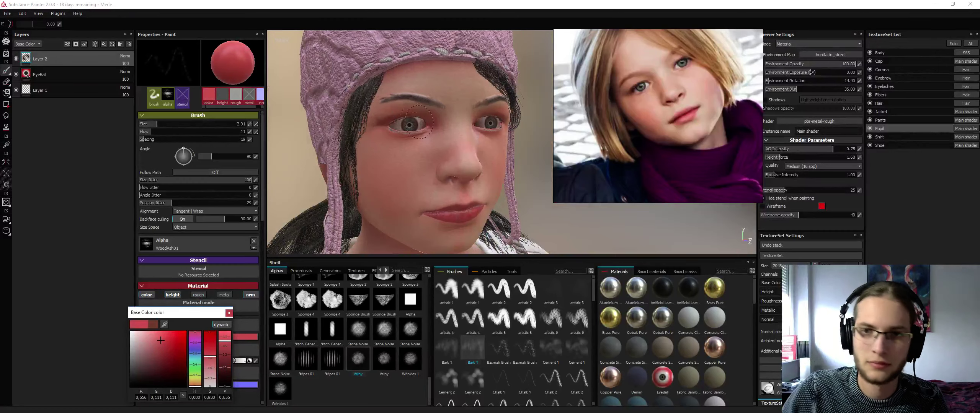
right_click_drag(419, 122, 469, 125, "alt")
key("alt+q")
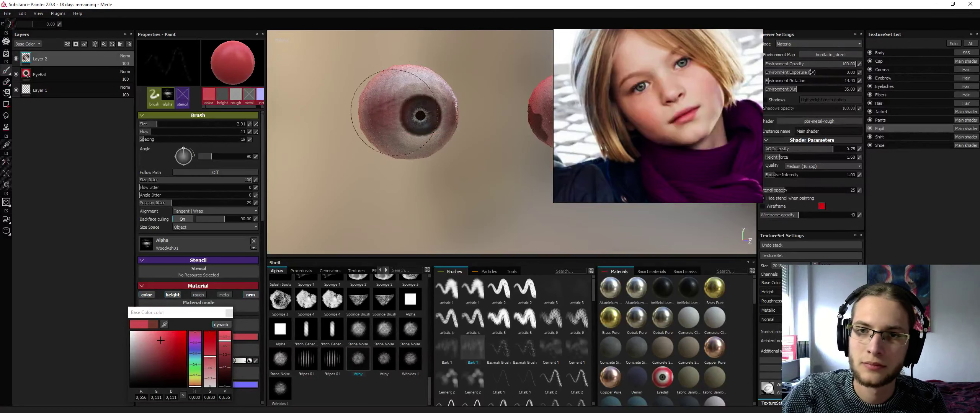
scroll(394, 113, "down", 3)
scroll(421, 99, "up", 3)
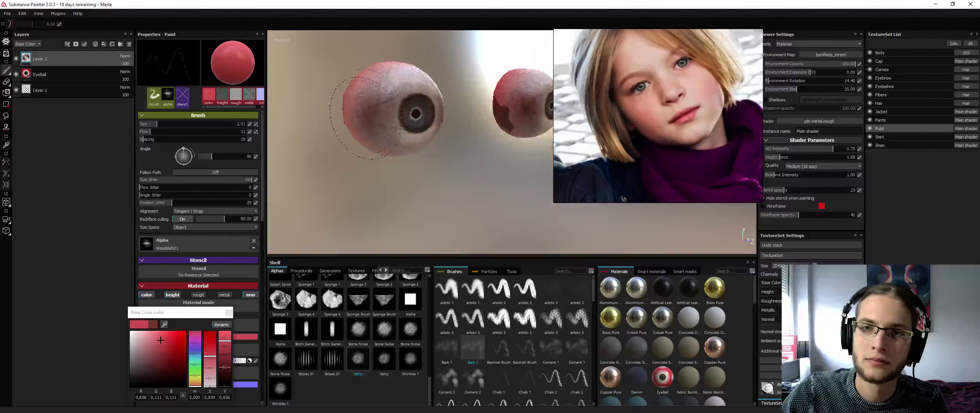
scroll(443, 112, "down", 5)
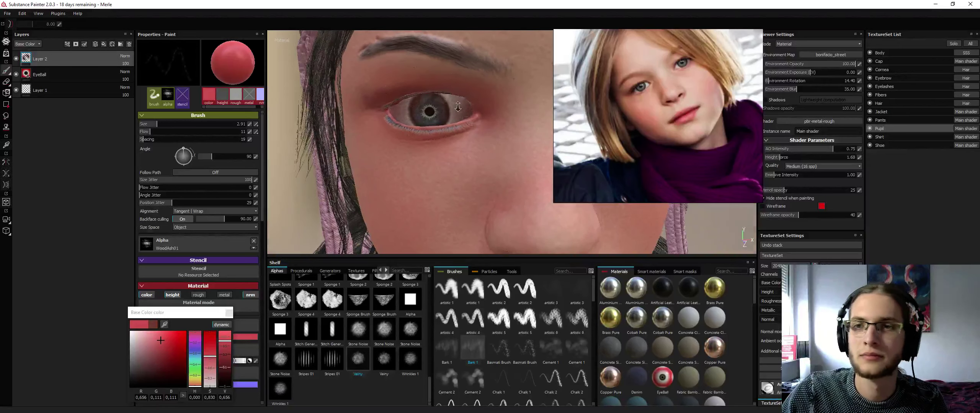
Switch to the eraser with the Artistic 1 brush at size about 2.66 and erase excess shading from the front of the eyeball
key("2")
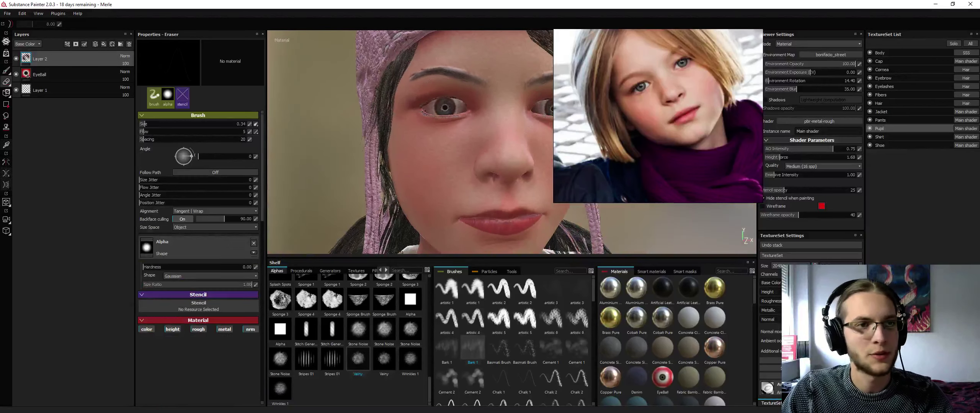
left_click(473, 291)
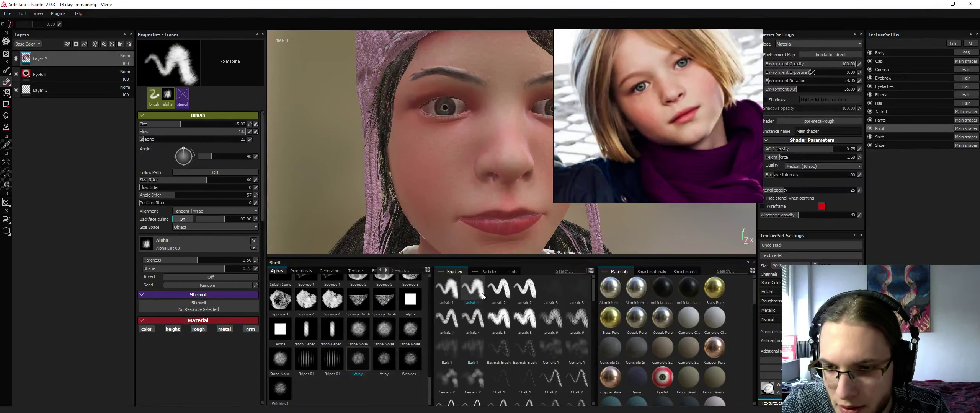
left_click_drag(490, 92, 439, 123)
right_click_drag(438, 108, 411, 109, "ctrl")
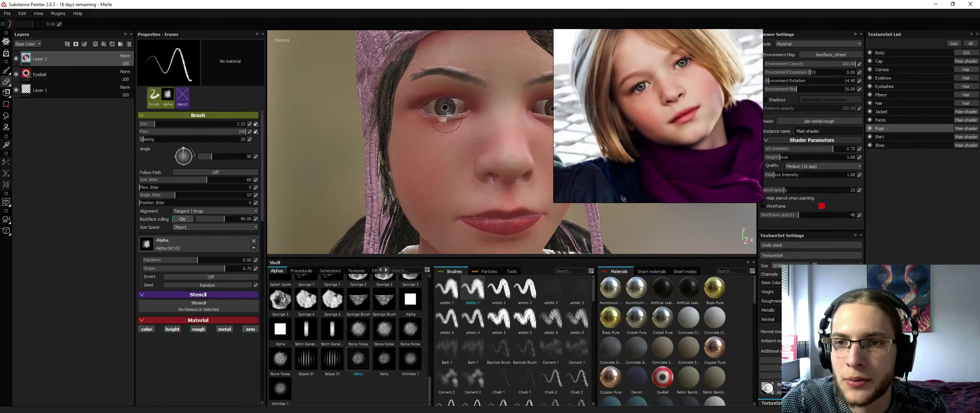
key("alt+q")
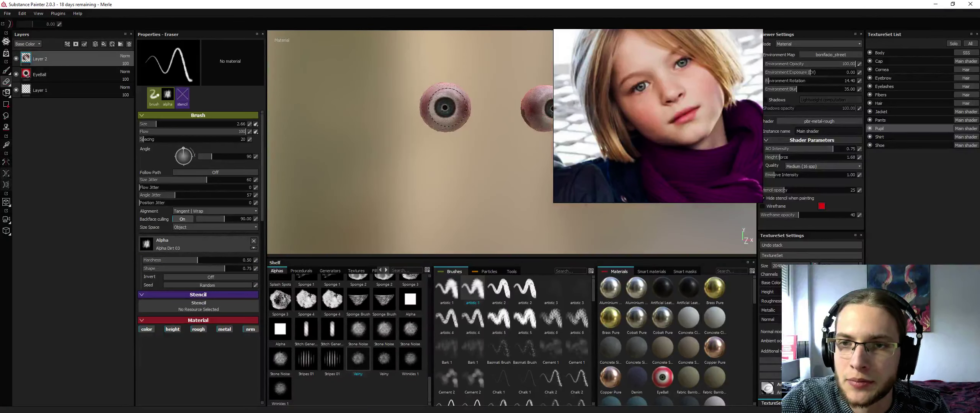
key("alt+q")
key("alt+q")
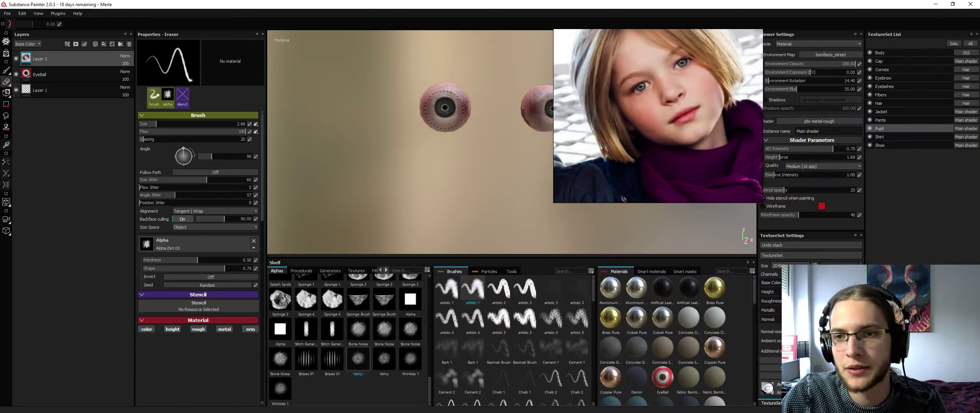
key("alt+q")
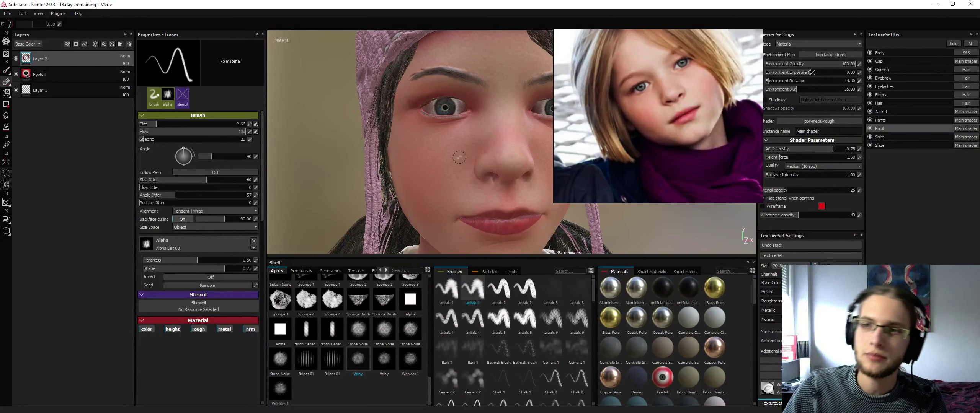
Reload the Artistic 1 eraser brush with reduced flow, resize it to 1.88, and soften the eyeball's shading, checking it in isolation
left_click_drag(460, 158, 513, 161, "alt")
right_click_drag(512, 161, 482, 122, "alt")
left_click_drag(482, 122, 444, 153, "alt")
mouse_move(444, 153)
right_mouse_down("alt")
mouse_move(438, 254)
mouse_move(452, 175)
right_mouse_up("alt")
left_click_drag(452, 175, 415, 208, "alt")
left_click(497, 320)
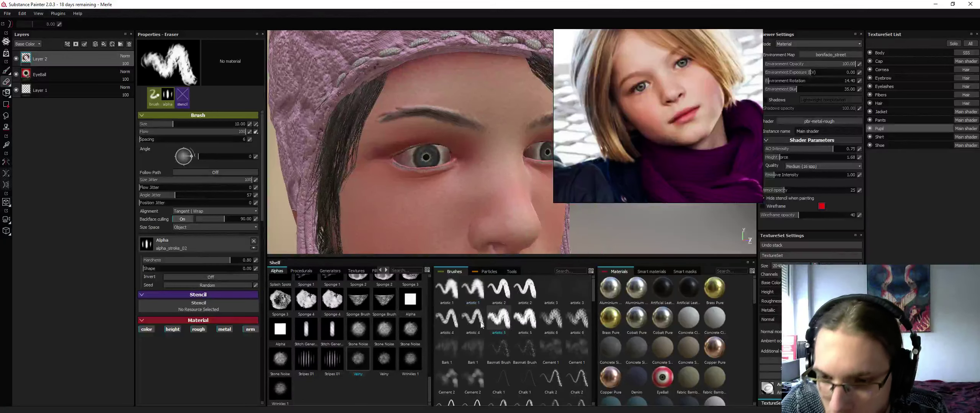
left_click(472, 289)
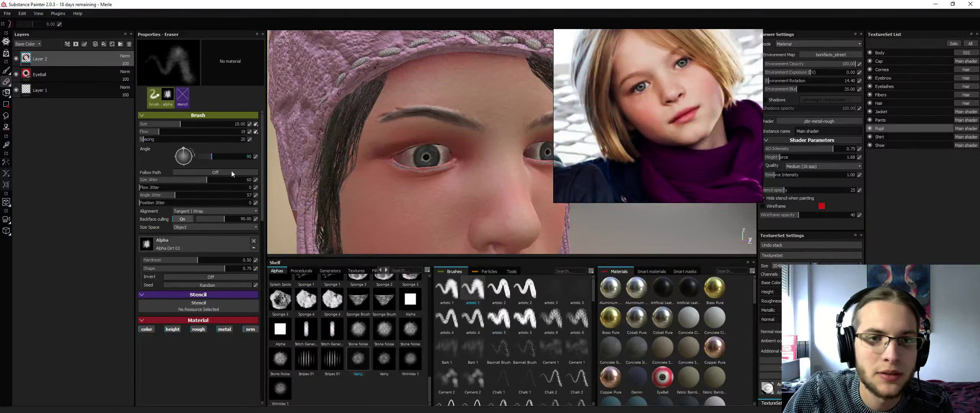
right_click_drag(433, 157, 408, 156, "ctrl")
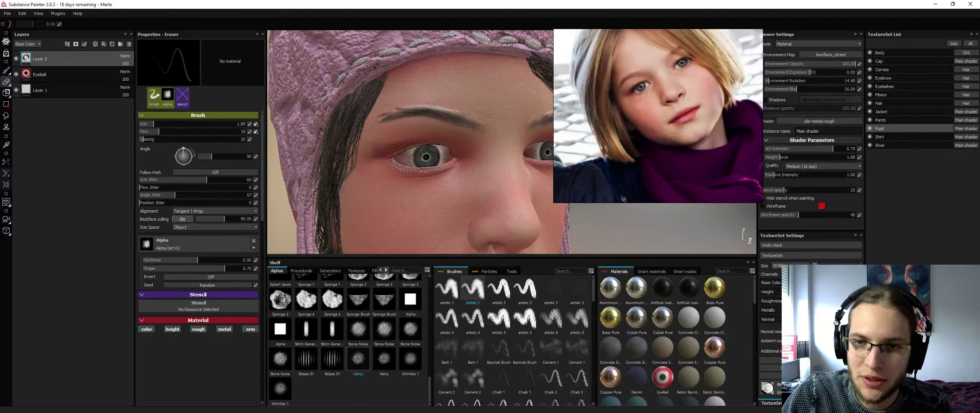
key("alt+q")
key("alt+q")
key("alt+q")
key("alt+q")
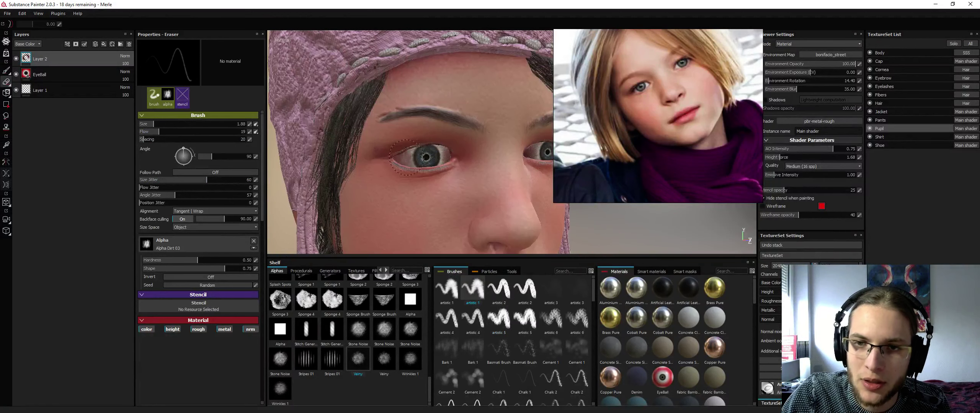
Lower the eraser flow to 3 and gently fade the redness on the eyeball, comparing it with the full face
left_click_drag(159, 132, 142, 135)
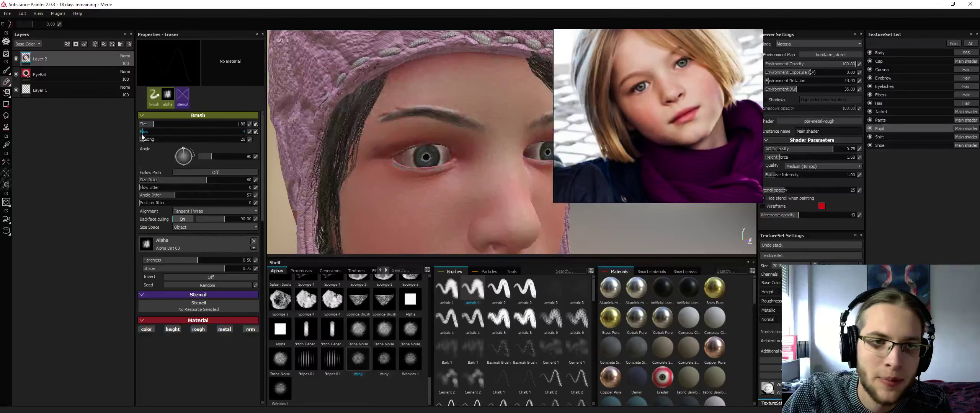
key("alt+q")
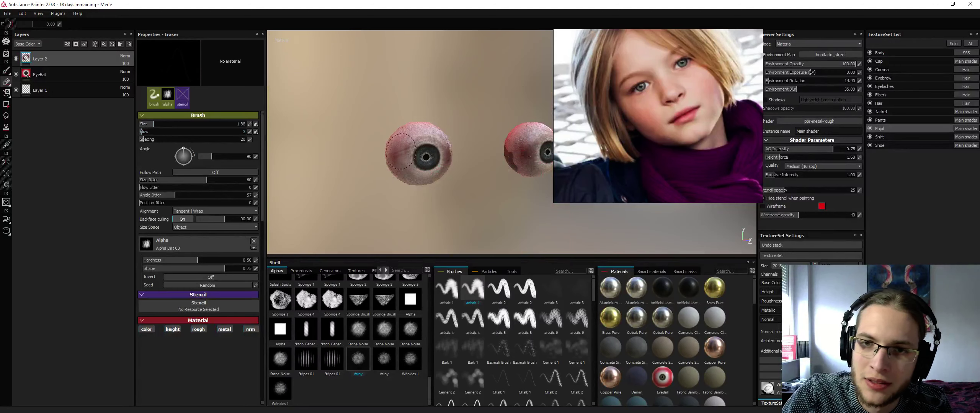
key("alt+q")
key("alt+q")
key("alt+q")
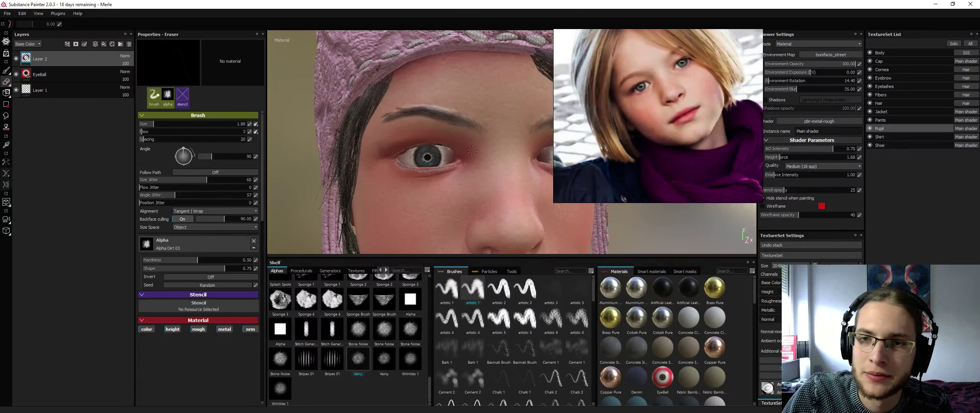
key("alt+q")
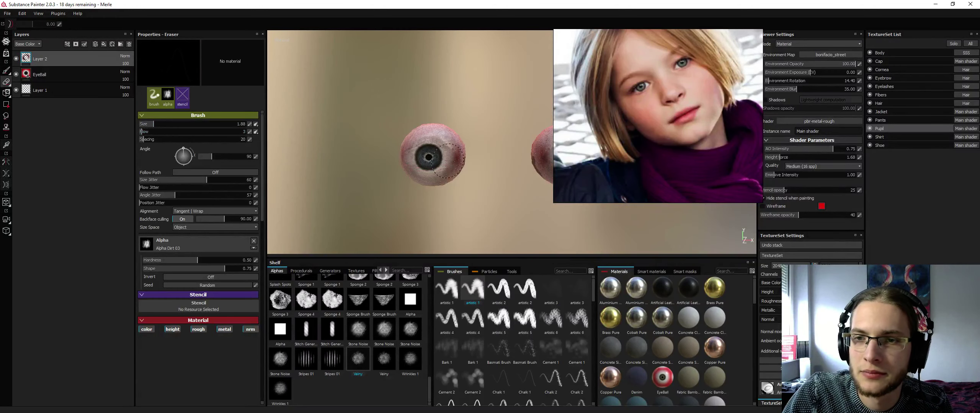
key("alt+q")
left_click_drag(448, 161, 513, 162, "alt")
scroll(513, 163, "down", 3)
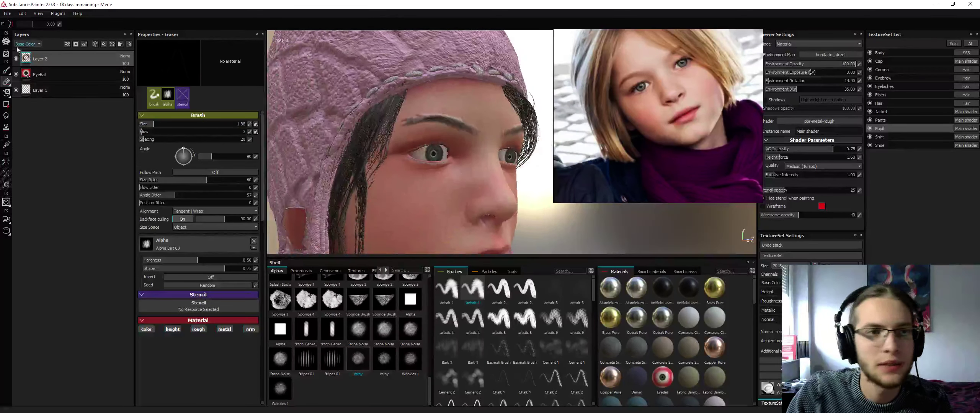
Set the EyeBall fill layer's AO size to 1.00 and open its Color parameters
left_click(38, 75)
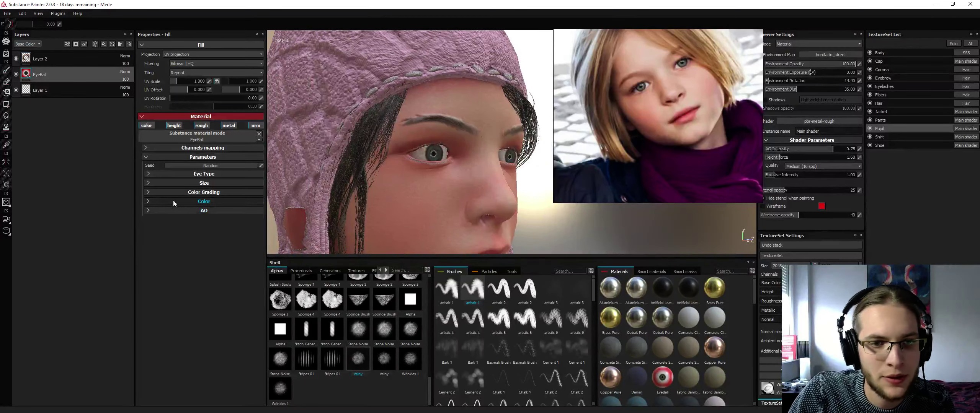
left_click(172, 201)
left_click(170, 202)
left_click(177, 211)
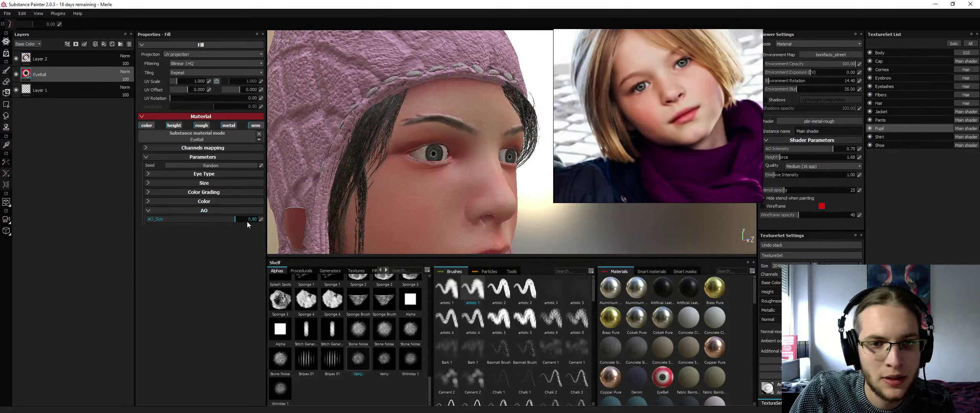
left_click_drag(204, 221, 258, 225)
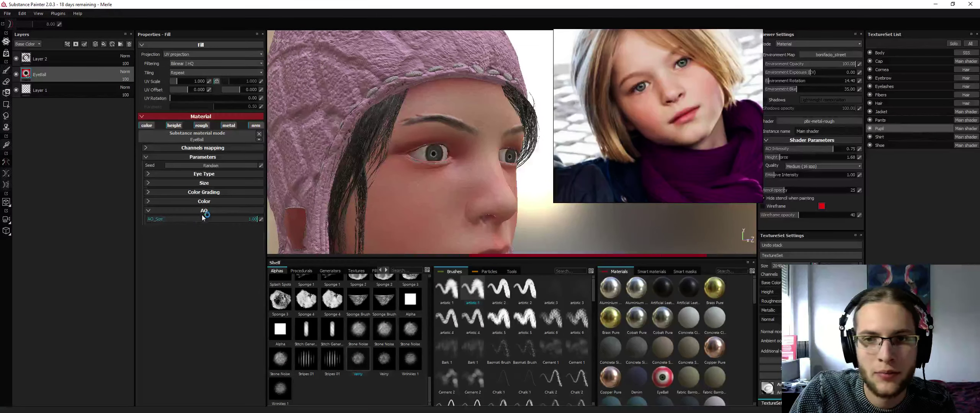
left_click(204, 201)
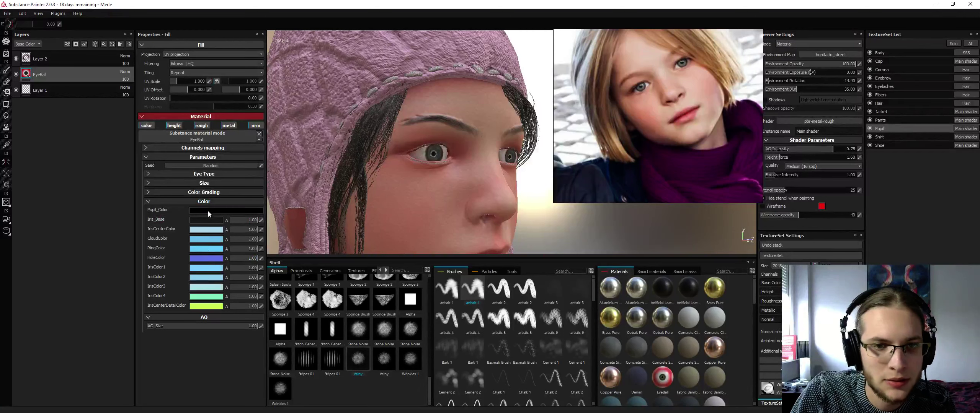
Add a new layer above Layer 2 and name it Veins
left_click(211, 174)
left_click(219, 174)
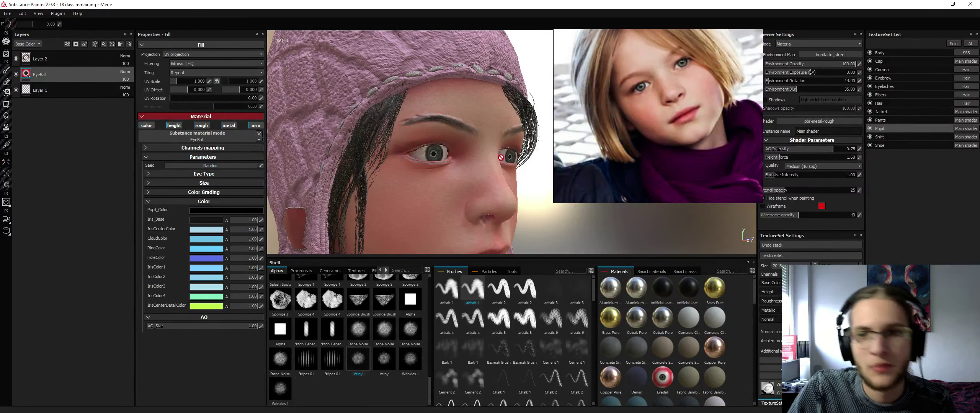
left_click_drag(501, 158, 397, 143, "alt")
right_click_drag(440, 191, 482, 169, "alt")
mouse_move(460, 161)
left_mouse_down("alt")
mouse_move(389, 149)
mouse_move(416, 163)
mouse_move(464, 156)
left_mouse_up("alt")
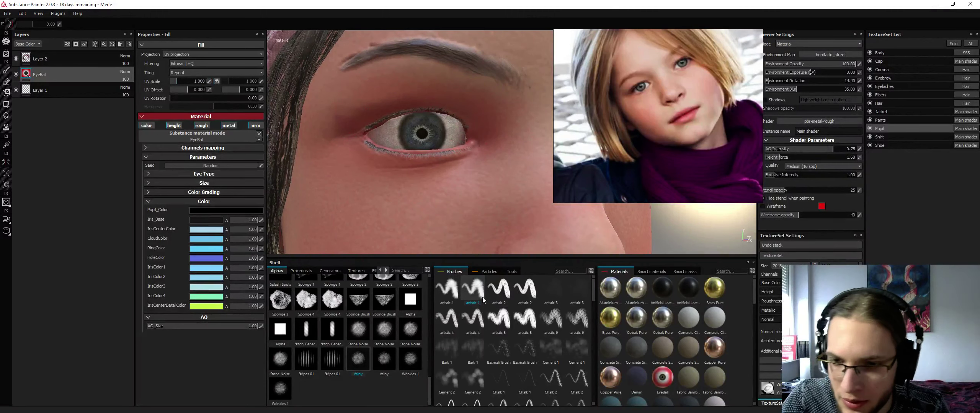
left_click(61, 58)
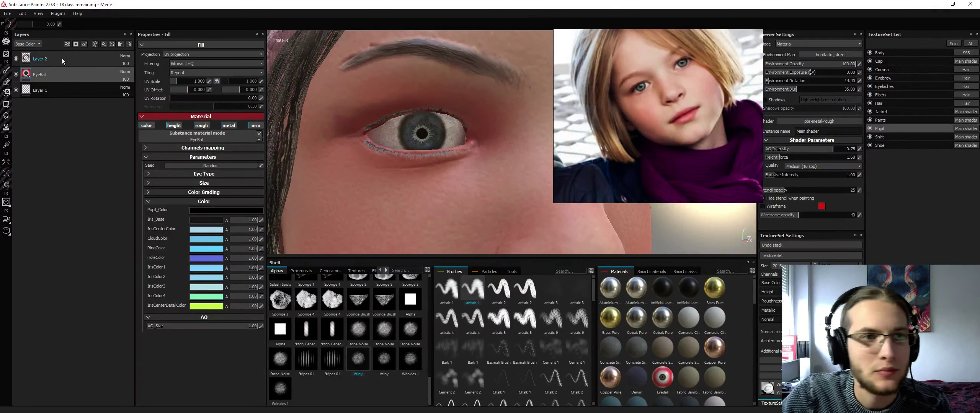
left_click(97, 44)
double_click(58, 59)
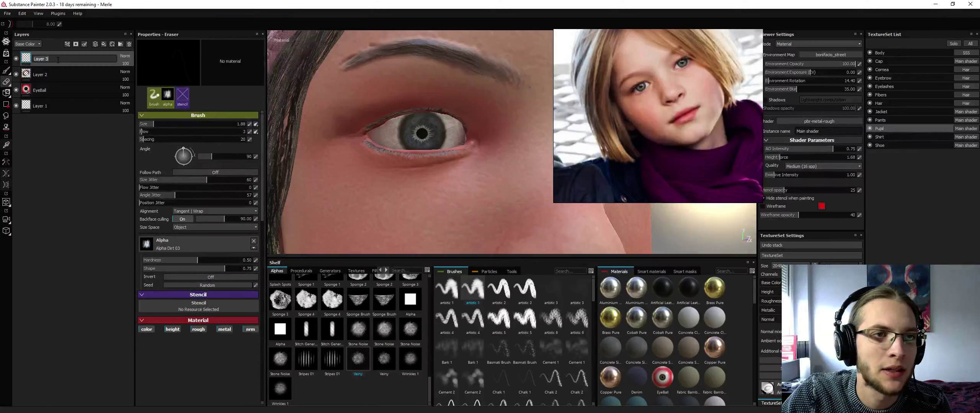
key("Return")
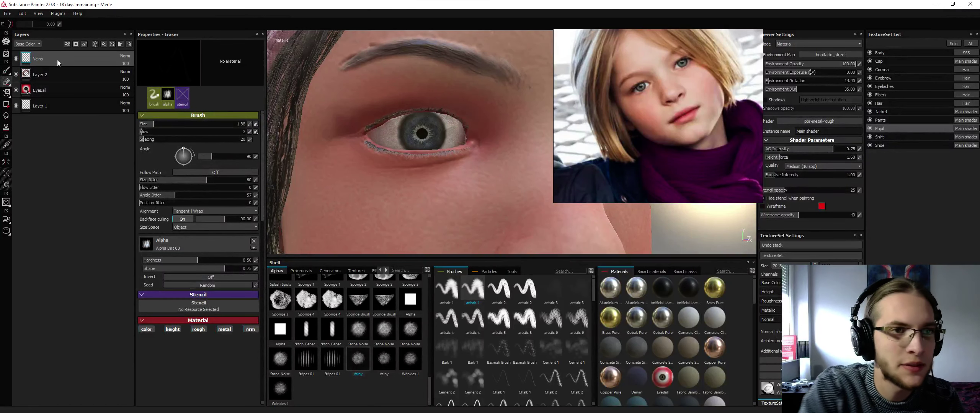
Shrink the eraser brush to size 0.15 and check the eyeball in isolation against the full face
left_click_drag(403, 143, 395, 140, "alt")
right_click_drag(395, 141, 391, 140, "ctrl")
left_click_drag(394, 140, 386, 137, "alt")
right_click_drag(385, 136, 386, 137, "ctrl")
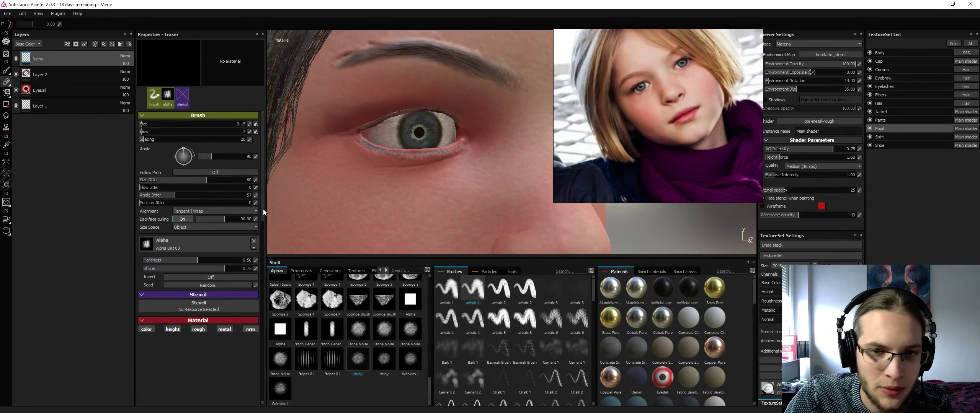
left_click_drag(262, 209, 263, 244)
left_click(230, 229)
left_click(230, 229)
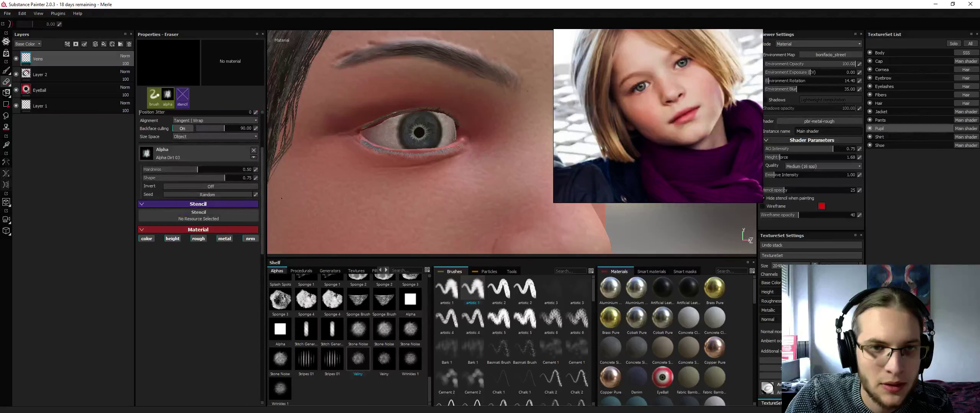
key("alt+q")
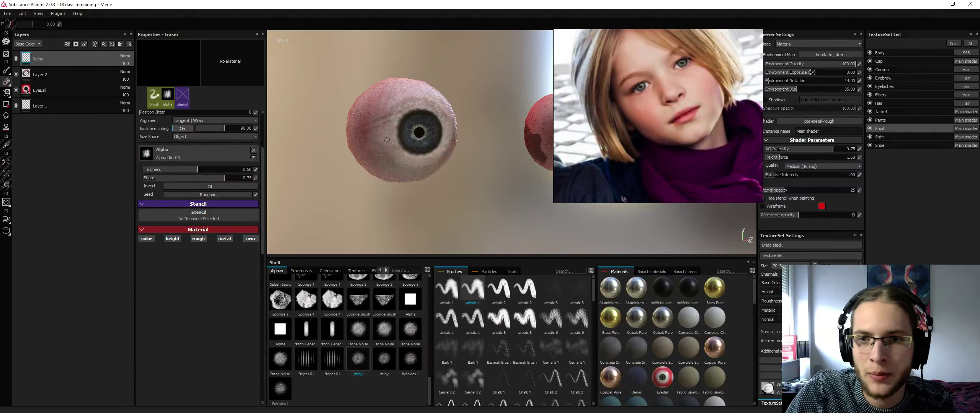
key("alt+q")
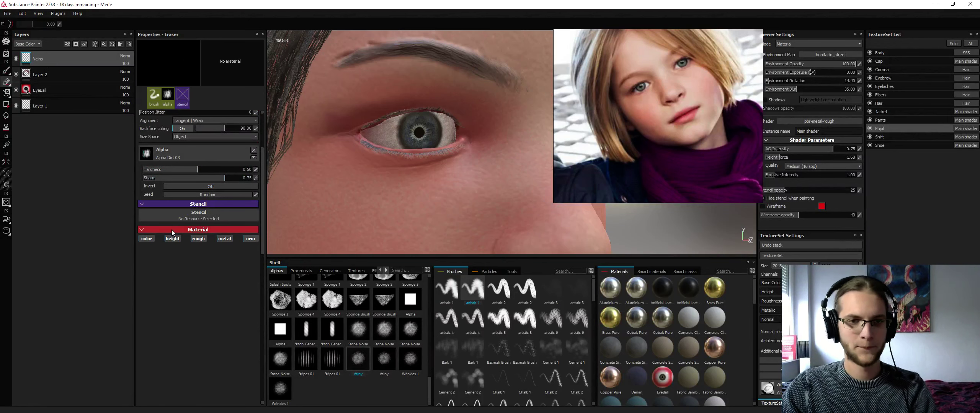
Remove the Alpha Dirt 03 alpha from the eraser and disable its roughness channel, keeping color enabled
left_click(148, 239)
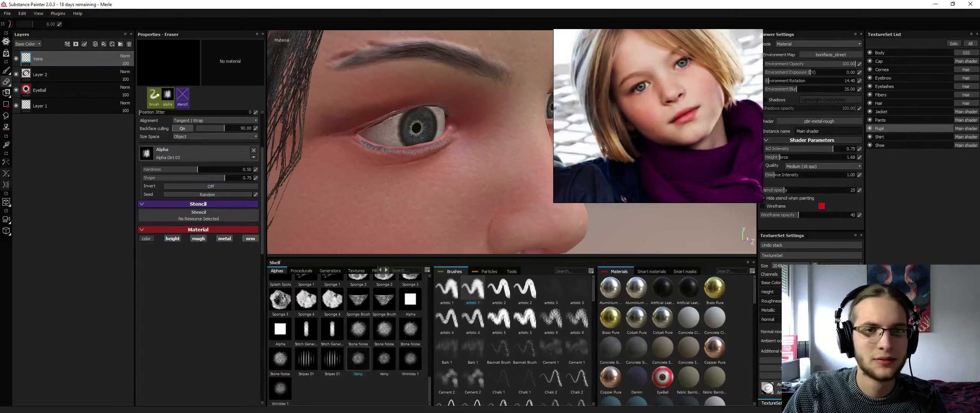
left_click_drag(263, 155, 263, 134)
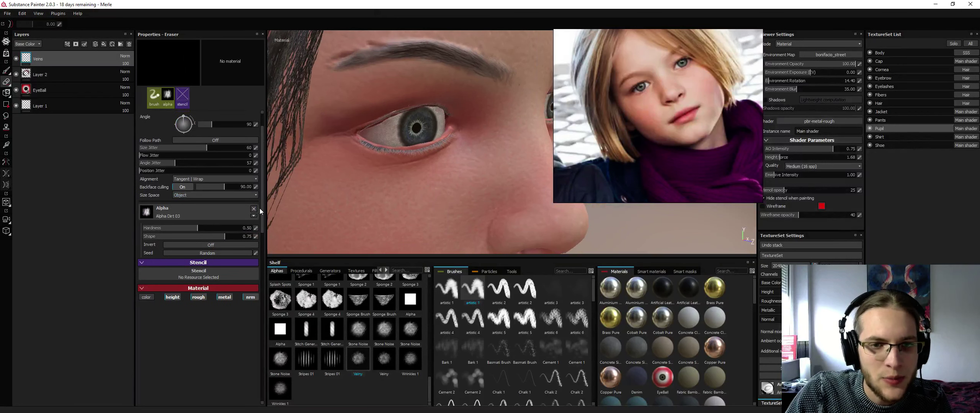
left_click(253, 215)
left_click(253, 209)
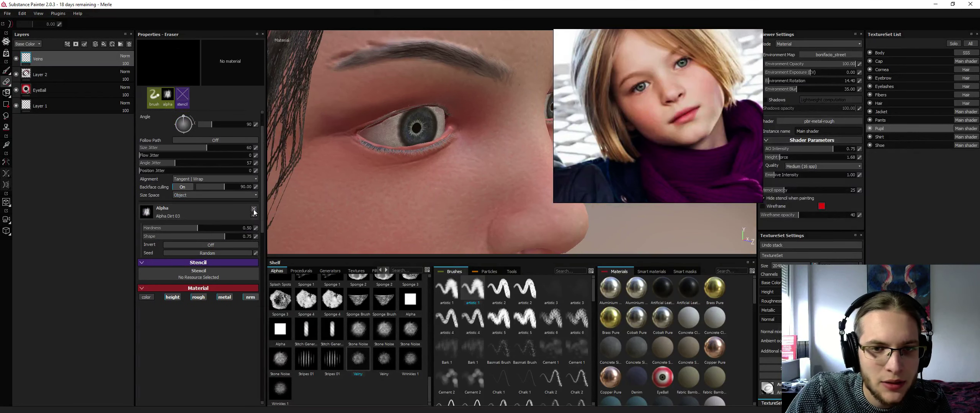
left_click(253, 210)
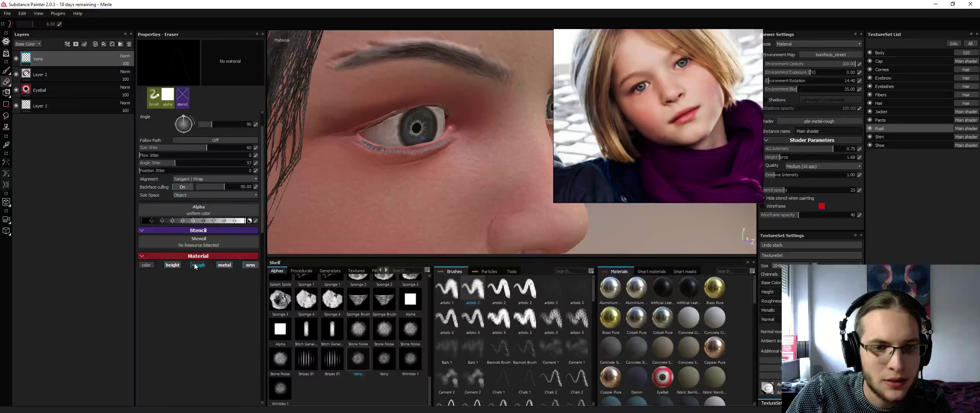
left_click(147, 265)
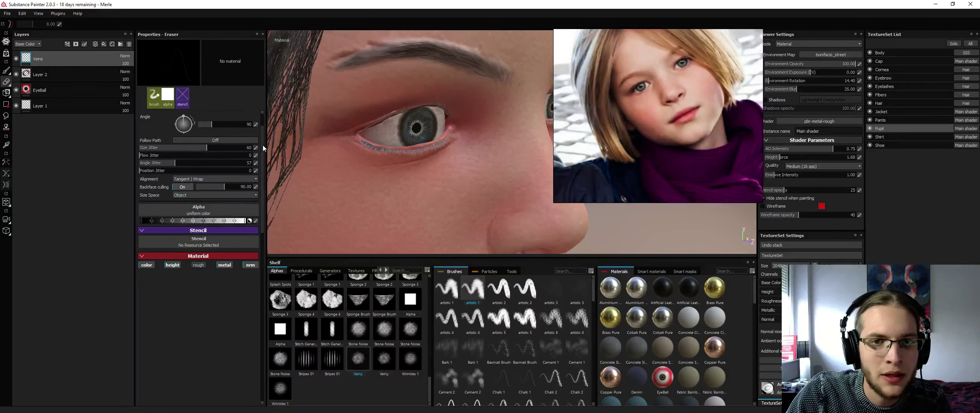
scroll(243, 160, "up", 2)
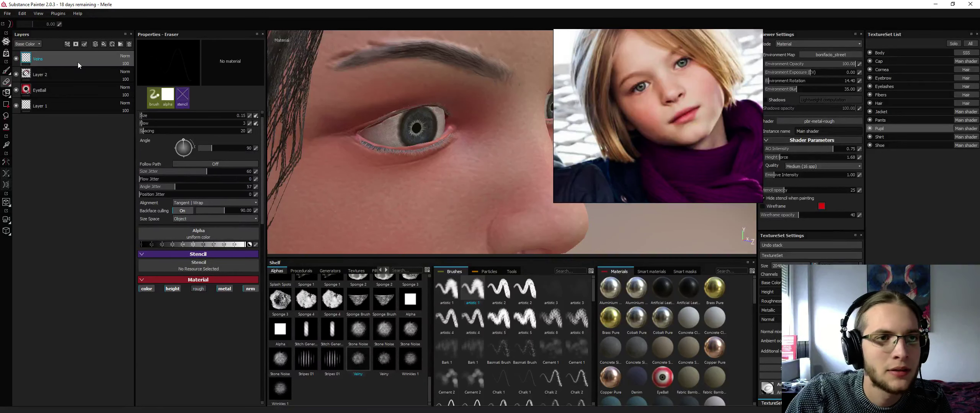
Delete the Veins layer and add a fresh empty layer above Layer 2, viewing the eyeball in isolation
left_click(131, 44)
left_click(95, 44)
key("alt+q")
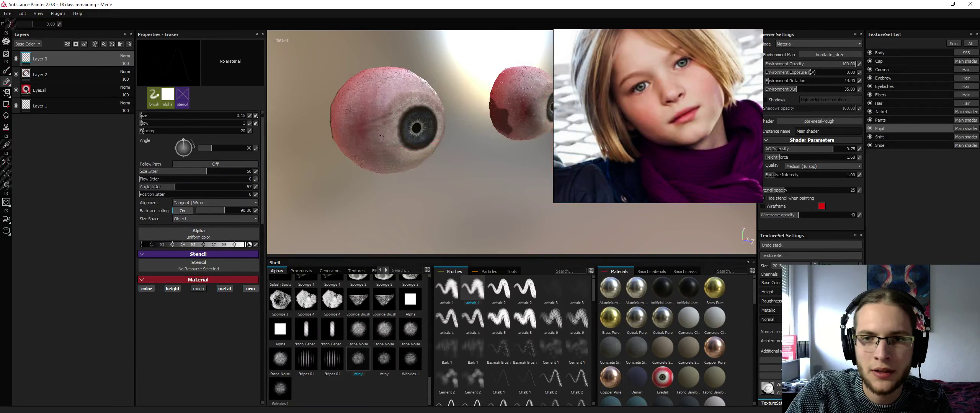
left_click(147, 288)
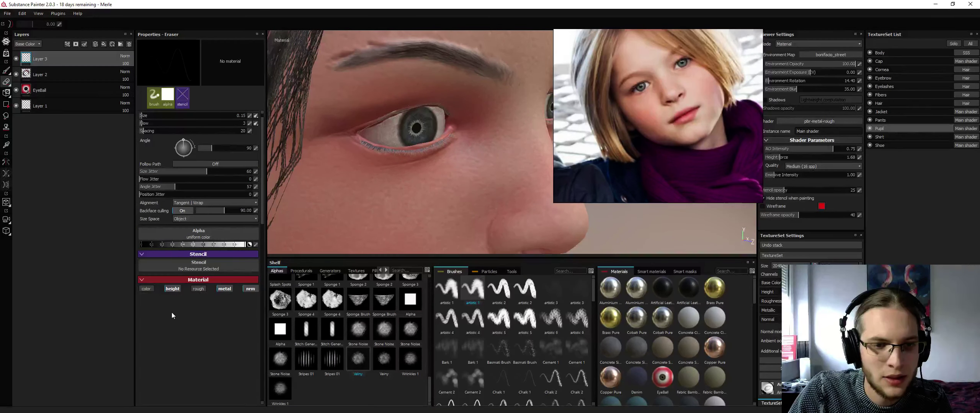
left_click(164, 280)
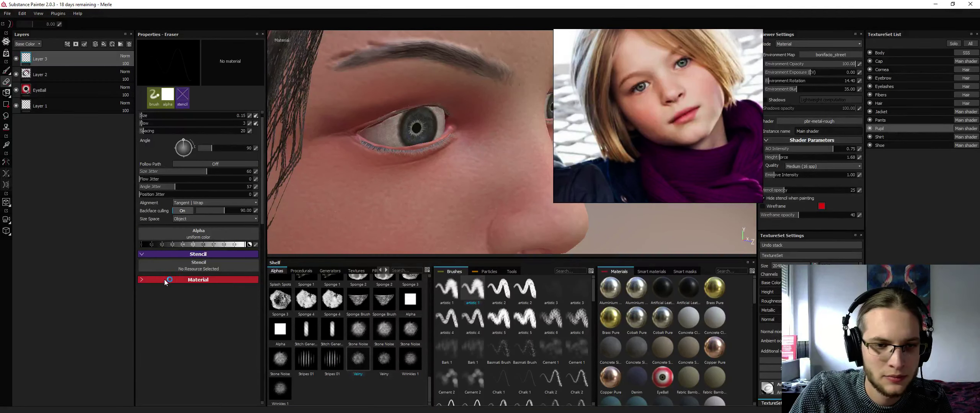
left_click(169, 280)
left_click(171, 280)
left_click(168, 280)
right_click(162, 281)
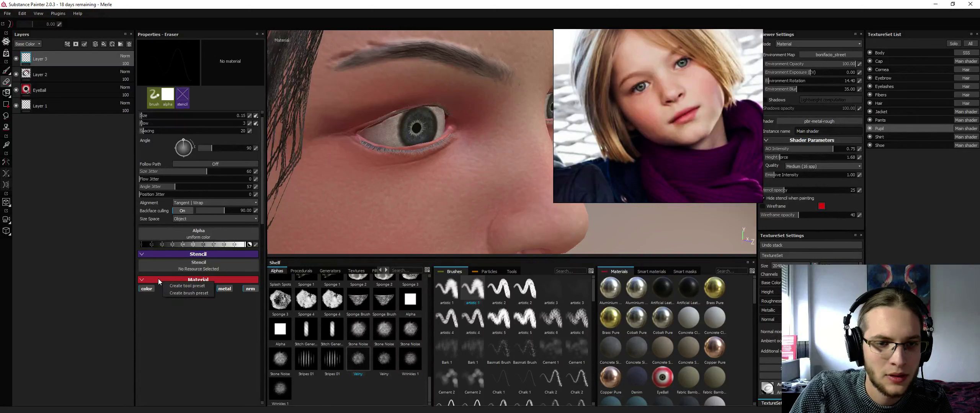
left_click(155, 324)
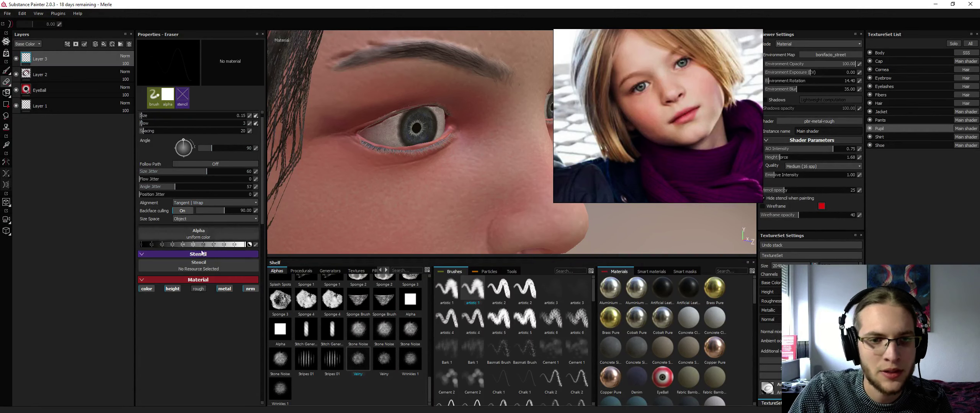
left_click(202, 265)
left_click(163, 315)
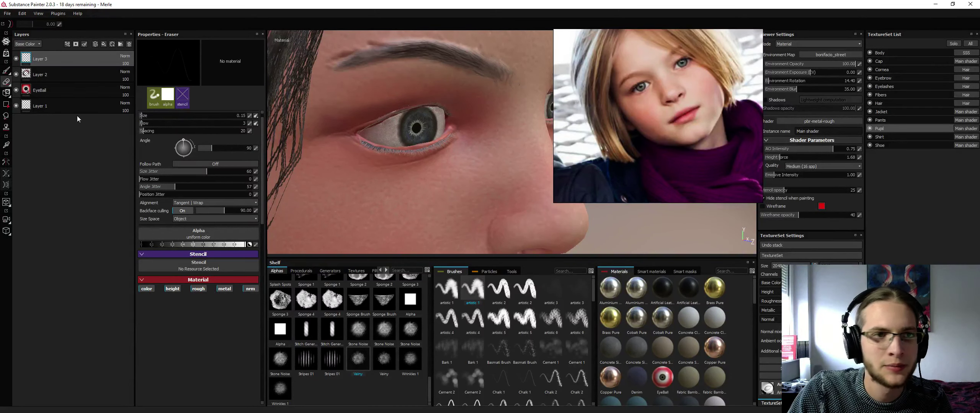
Switch to the paint brush on Layer 3 and set its base color to a deep saturated red
left_click(69, 82)
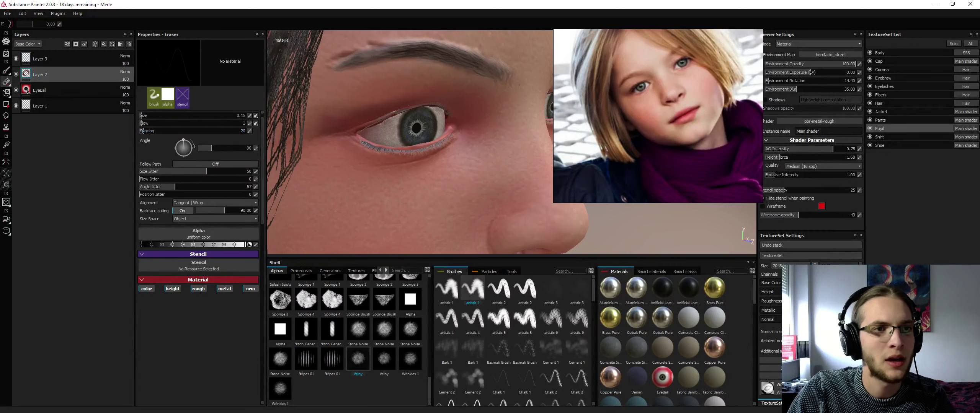
key("1")
left_click(61, 58)
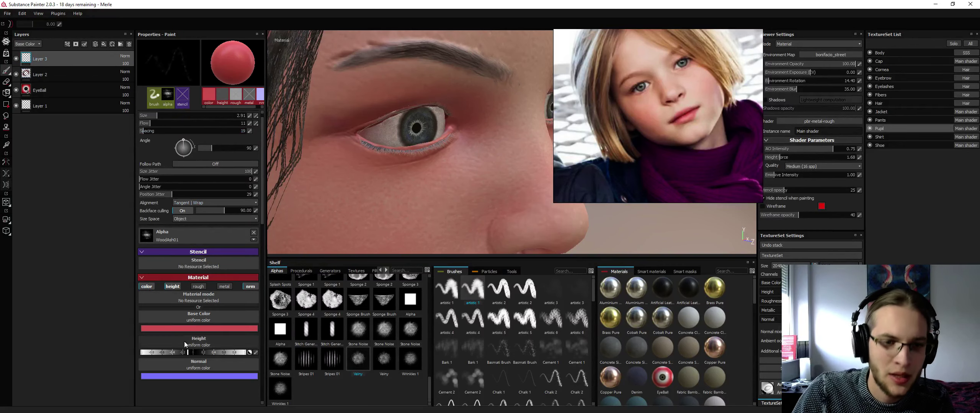
left_click(184, 329)
left_click_drag(164, 313, 166, 312)
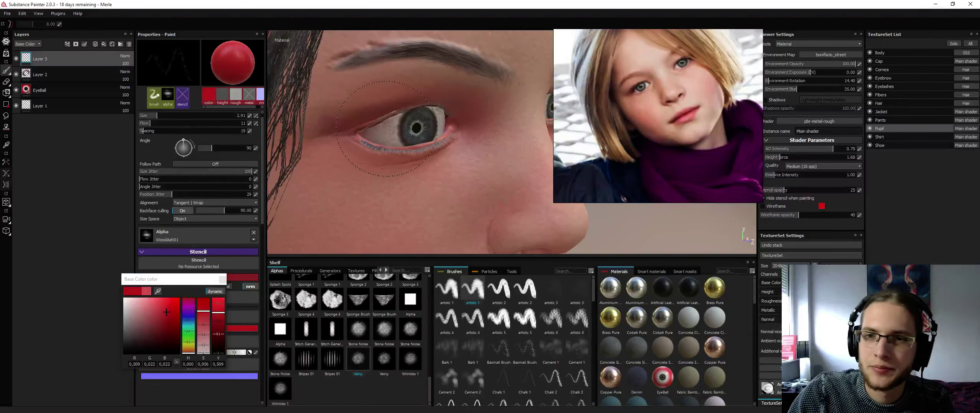
Load the Artistic 1 brush for painting, with size 0.12 and flow 32
right_click_drag(388, 129, 372, 135, "ctrl")
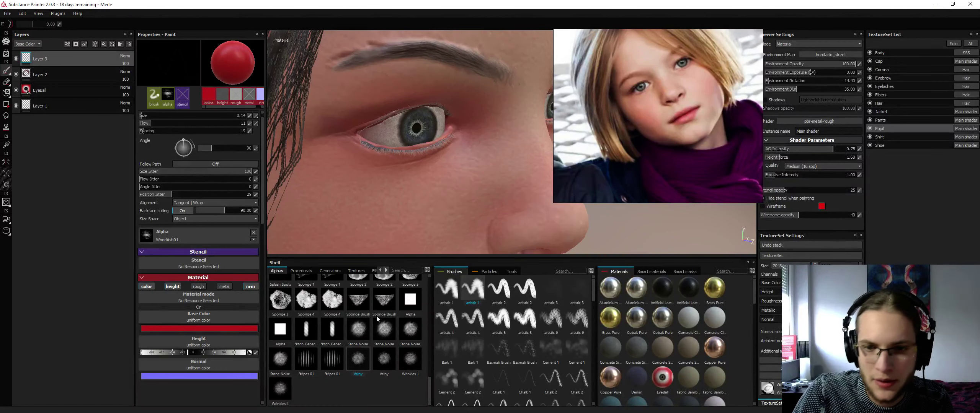
left_click(468, 291)
right_click_drag(396, 128, 383, 127, "ctrl")
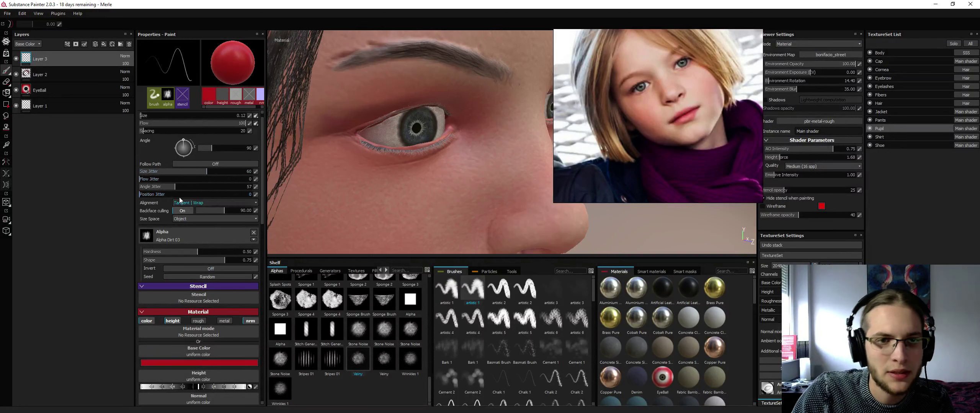
left_click(172, 123)
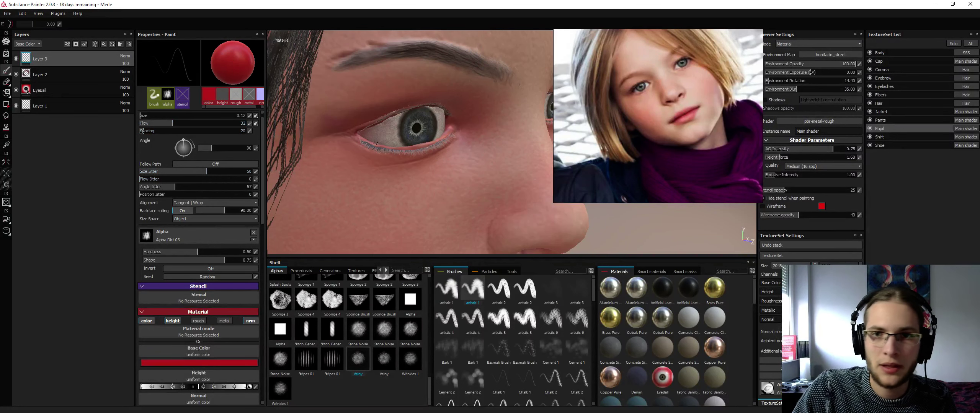
Paint fine red strokes on the white of the eye near its outer corner, enlarging the brush to 0.27
left_click_drag(378, 136, 384, 137)
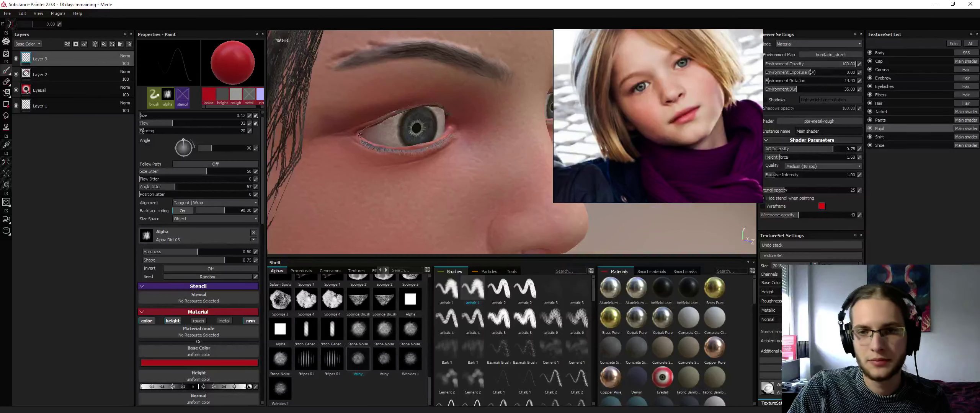
right_click_drag(357, 131, 365, 132, "ctrl")
left_click_drag(361, 134, 374, 133)
left_click_drag(375, 132, 381, 131)
left_click_drag(420, 105, 426, 134, "alt")
scroll(409, 111, "down", 3)
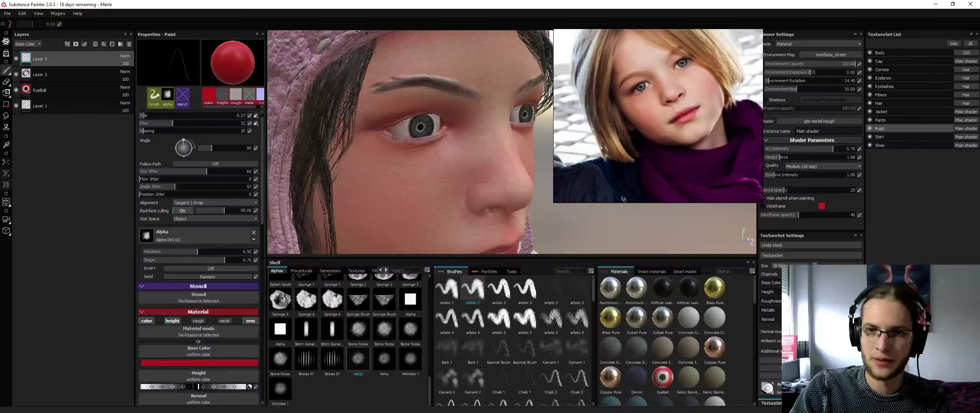
Compare the eyeball's red strokes in isolation and on the full face from several angles and distances
key("alt+q")
key("alt+q")
left_click_drag(413, 132, 445, 135, "alt")
key("alt+q")
key("alt+q")
key("alt+q")
key("alt+q")
key("alt+q")
key("alt+q")
key("alt+q")
key("alt+q")
key("alt+q")
key("alt+q")
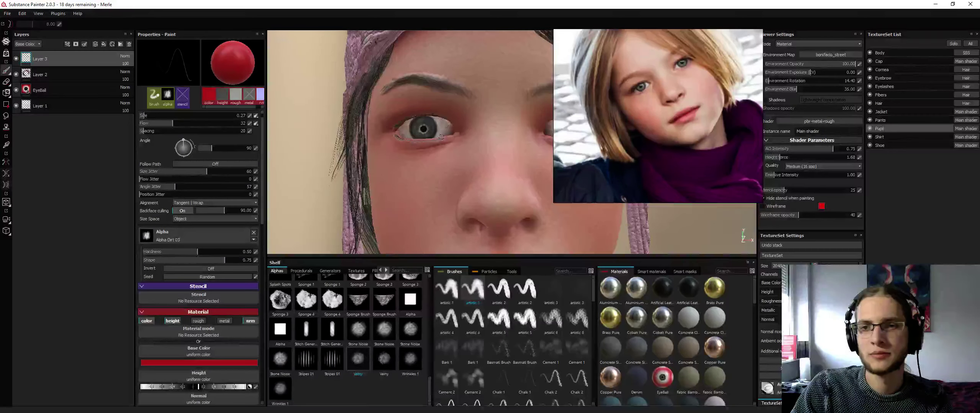
key("alt+q")
key("alt+q")
left_click_drag(432, 104, 435, 119, "alt")
key("alt+q")
key("alt+q")
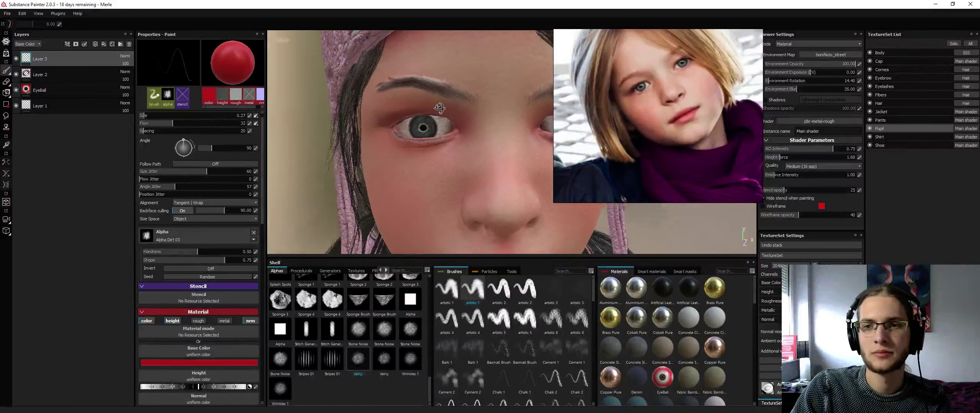
right_click_drag(435, 118, 371, 218, "alt")
middle_click_drag(371, 218, 415, 223, "alt")
right_click_drag(416, 223, 364, 160, "alt")
middle_click_drag(364, 160, 455, 157, "alt")
left_click_drag(411, 153, 417, 107, "alt")
right_click_drag(417, 107, 364, 98, "alt")
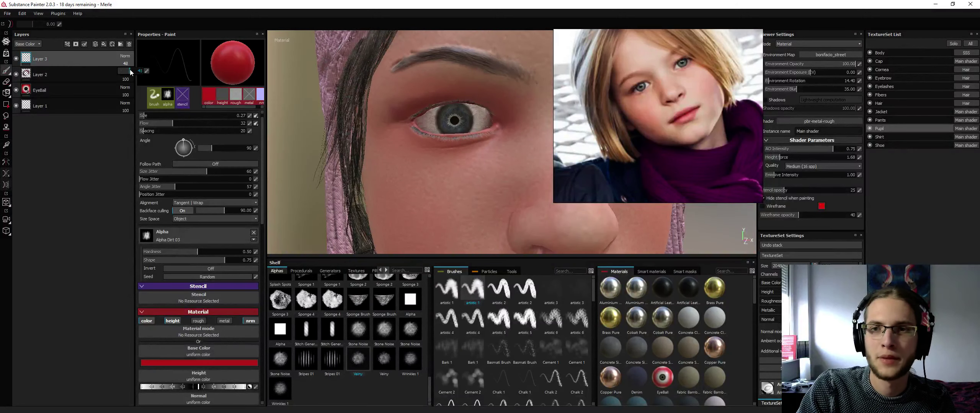
Set Layer 3's opacity to 72 and add a new layer between it and Layer 2
left_click_drag(137, 71, 136, 71)
left_click_drag(406, 146, 448, 144, "alt")
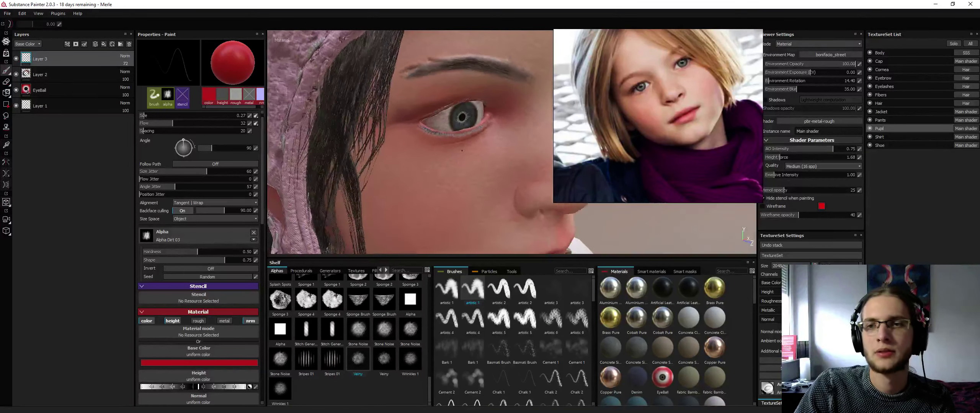
right_click_drag(447, 144, 405, 130, "alt")
left_click_drag(406, 131, 363, 130, "alt")
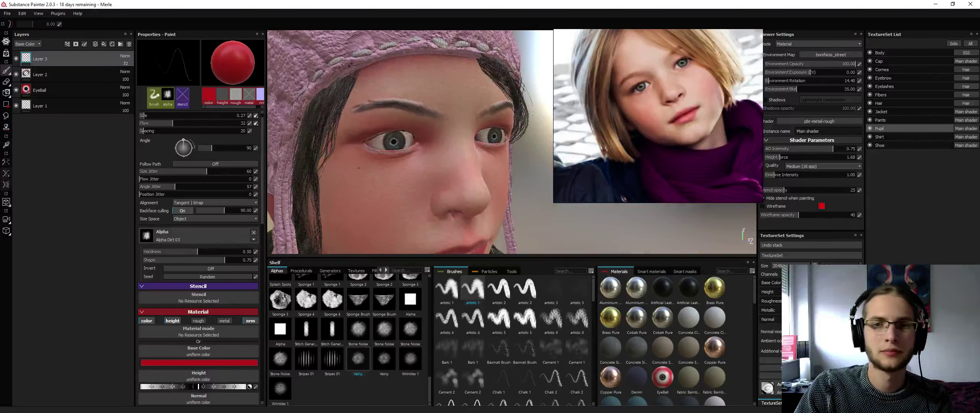
left_click(96, 44)
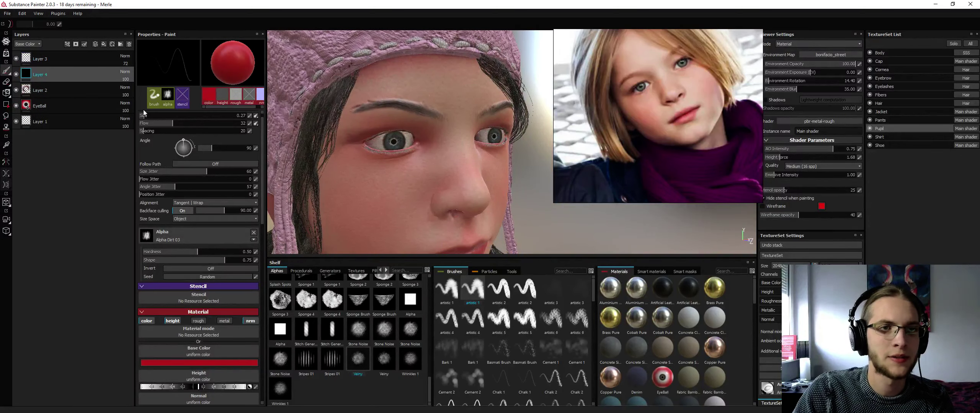
Set Layer 4's blend mode to Screen and the paint's base color to pure white
left_click(125, 72)
left_click(126, 193)
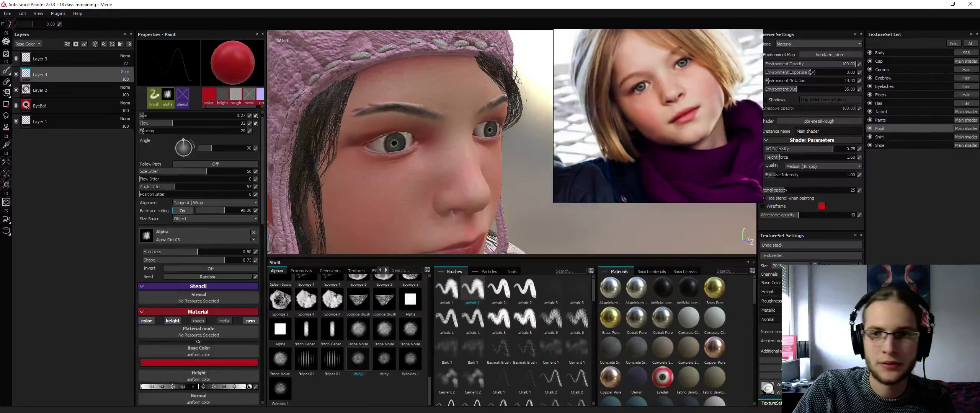
left_click(202, 365)
left_click_drag(141, 320, 122, 297)
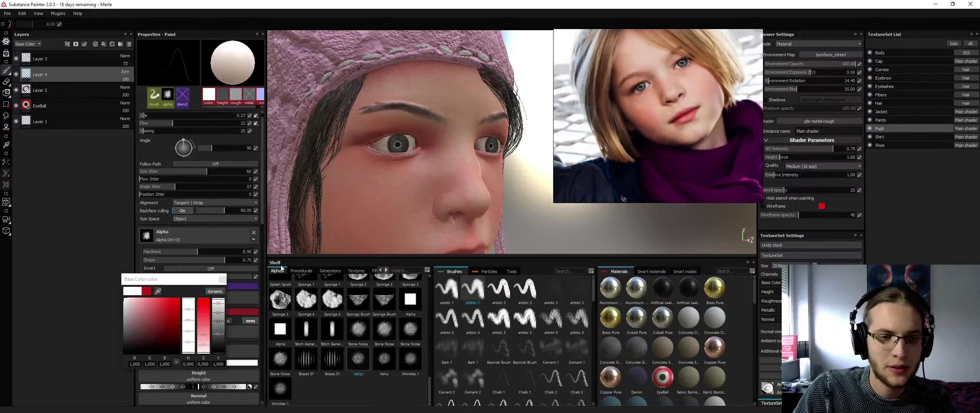
Paint white strokes on the white of the eye beside the iris on Layer 4, enlarging the brush to 1.44
left_click_drag(405, 157, 387, 157, "alt")
right_click_drag(387, 158, 387, 199, "alt")
right_click_drag(390, 130, 397, 131, "ctrl")
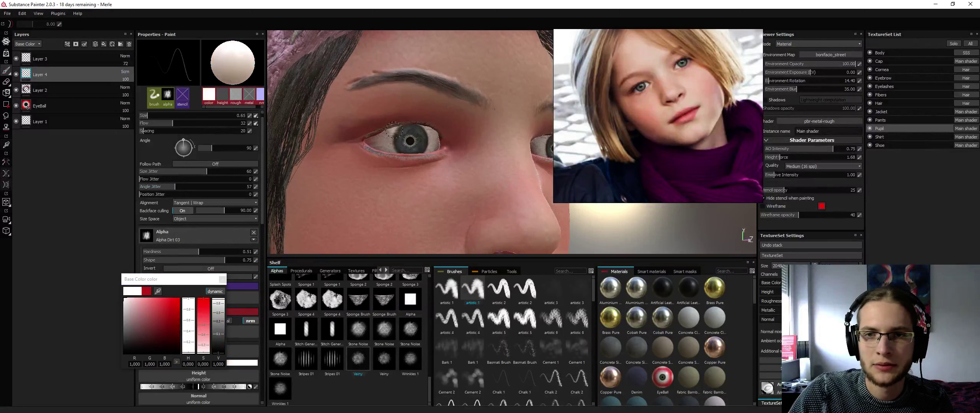
left_click_drag(393, 134, 399, 136)
right_click_drag(390, 134, 390, 141, "ctrl")
left_click_drag(391, 130, 390, 148)
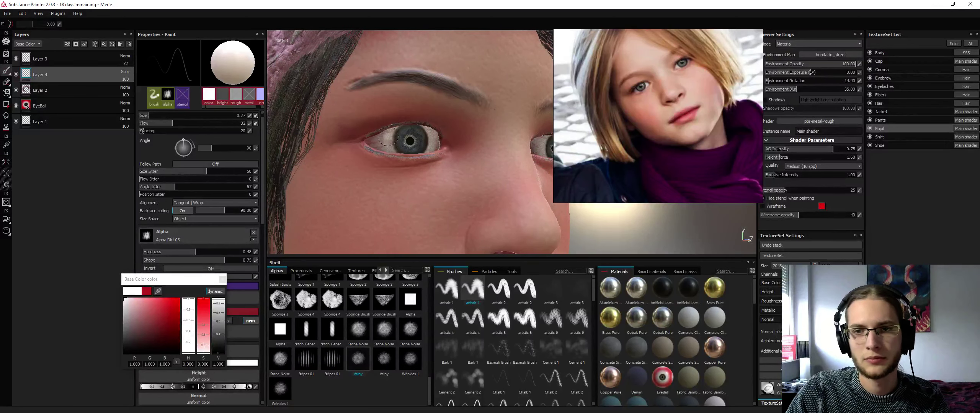
right_click_drag(387, 141, 386, 139, "ctrl")
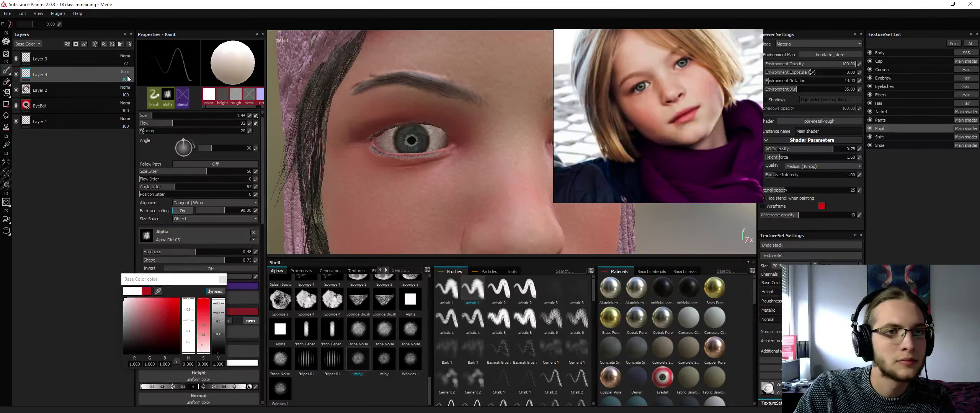
Set Layer 4's blend mode to Overlay and compare the eyeball in isolation and on the face
left_click(124, 71)
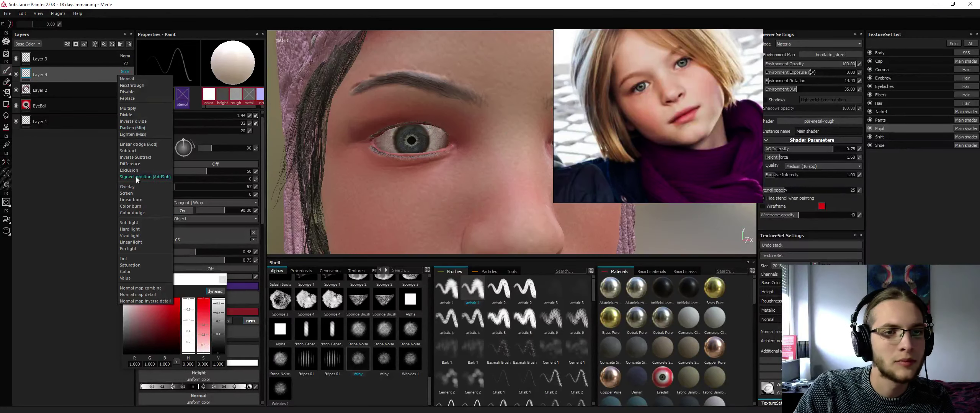
left_click(148, 194)
key("alt+q")
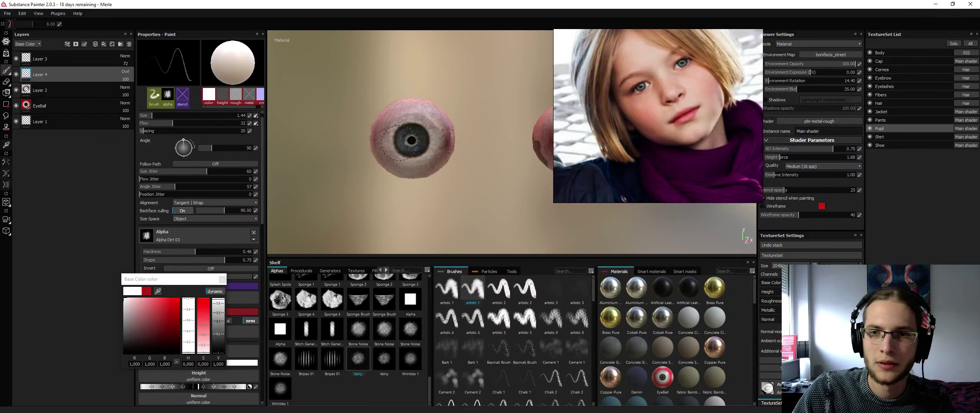
key("alt+q")
key("alt+q")
key("alt+q")
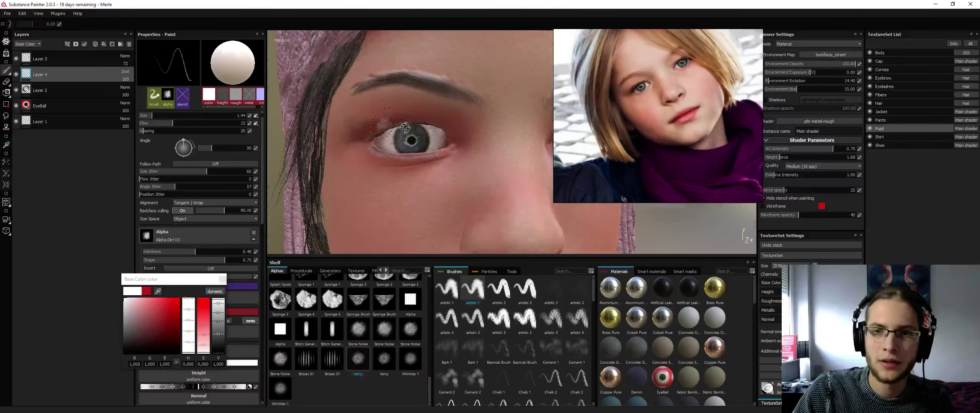
Examine the eyeballs' brightness and tint on the full face from several angles and distances
scroll(406, 131, "down", 5)
mouse_move(415, 127)
left_mouse_down("alt")
mouse_move(369, 92)
mouse_move(418, 117)
left_mouse_up("alt")
scroll(418, 118, "up", 4)
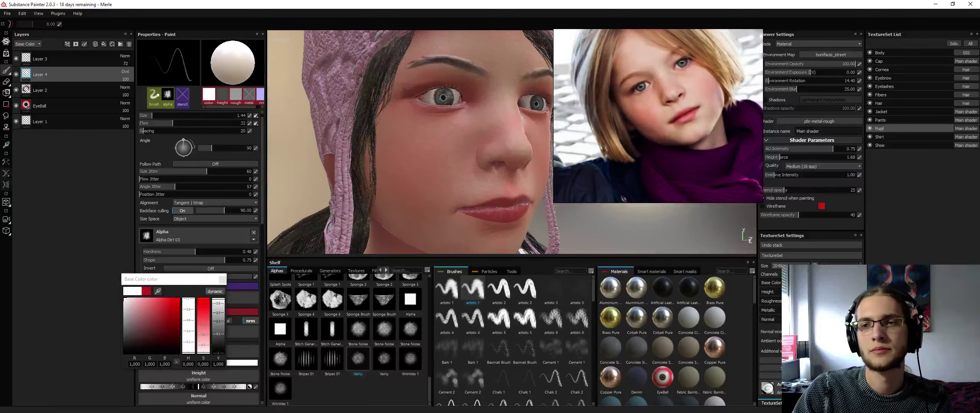
key("alt+q")
key("alt+q")
scroll(454, 99, "down", 4)
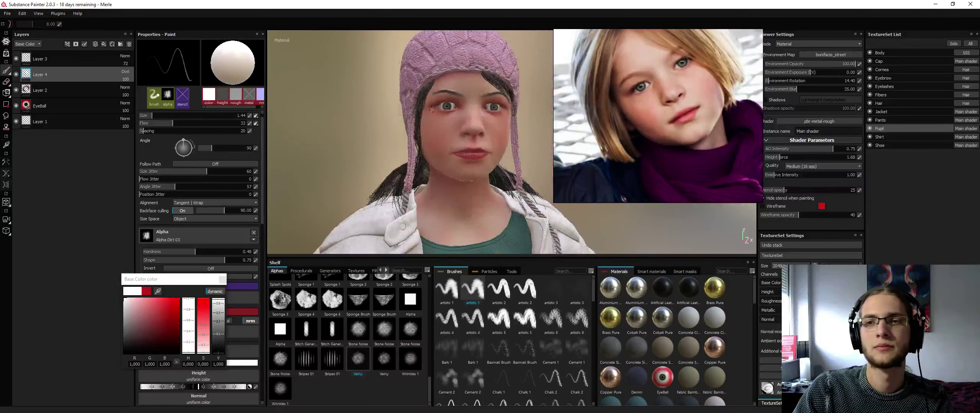
left_click_drag(454, 98, 475, 124, "alt")
middle_click_drag(475, 124, 461, 184, "alt")
scroll(440, 183, "up", 4)
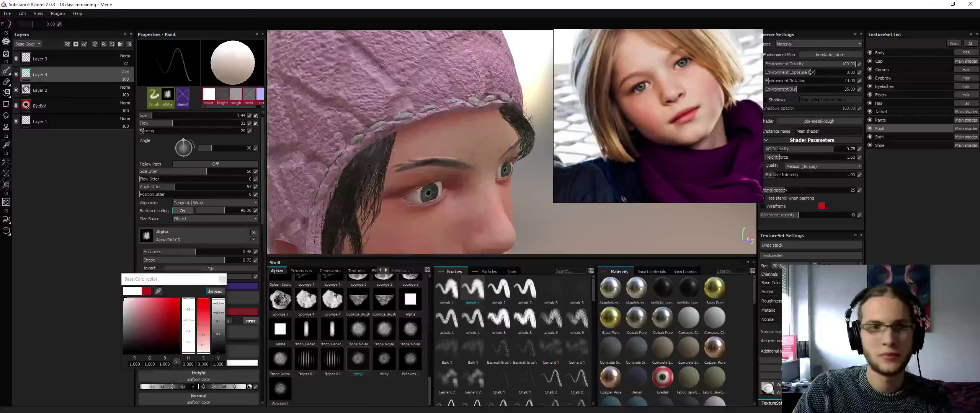
left_click_drag(402, 182, 420, 165, "alt")
middle_click_drag(420, 165, 419, 116, "alt")
Try a dark reddish-brown stroke (0.099, 0.038, 0.038) across the upper part of the eyeball on Layer 2
left_click(93, 89)
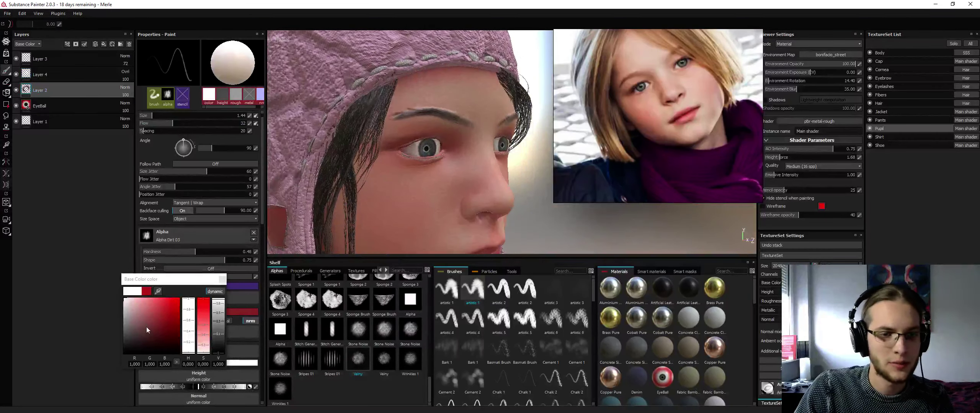
left_click_drag(146, 328, 145, 331)
left_click_drag(395, 142, 424, 186, "alt")
scroll(425, 186, "up", 3)
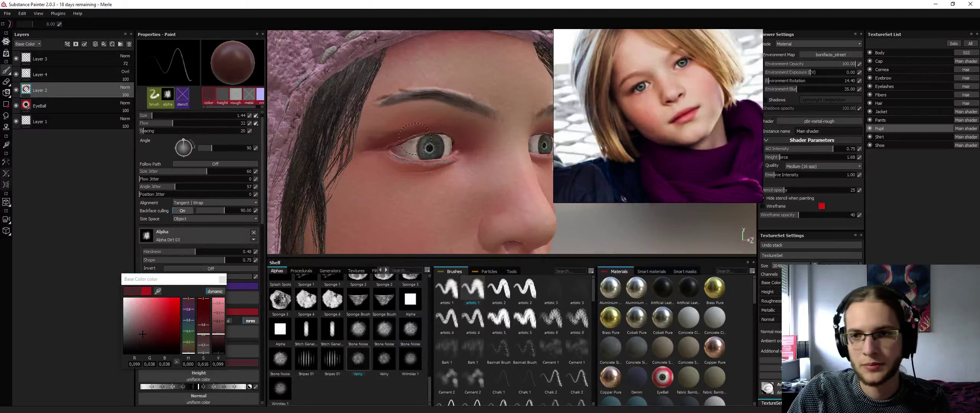
key("alt+q")
left_click_drag(422, 137, 444, 133)
key("alt+q")
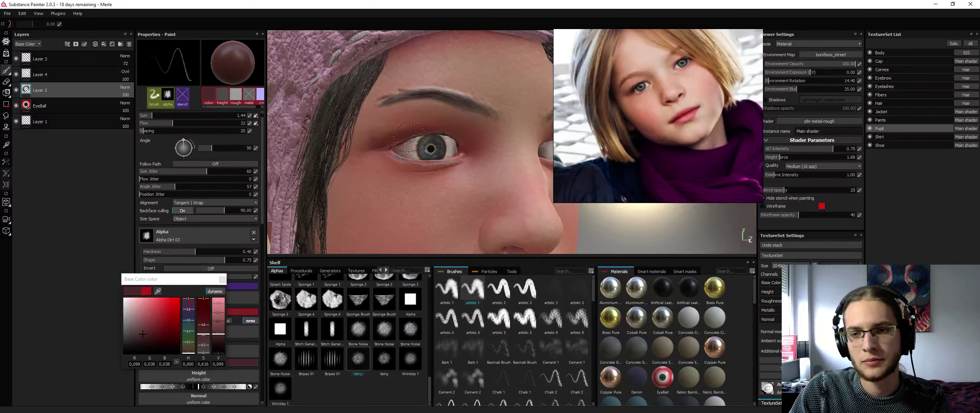
key("alt+q")
key("alt+q")
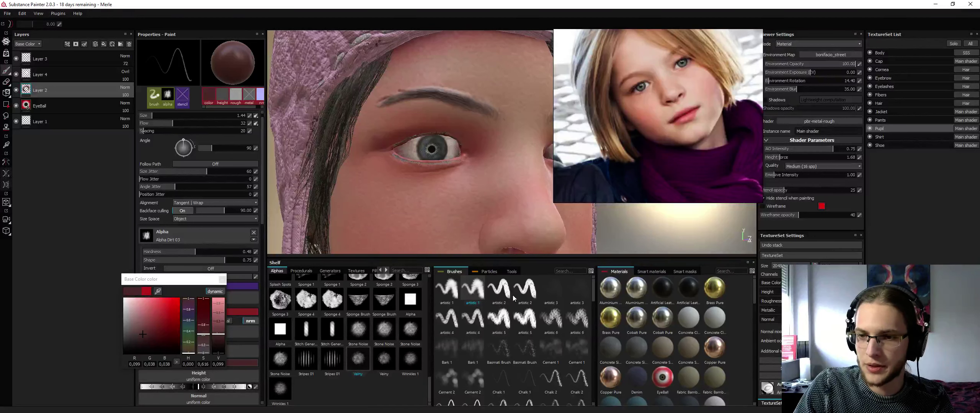
Load the default soft brush and reduce its size to 1.49
scroll(552, 329, "down", 5)
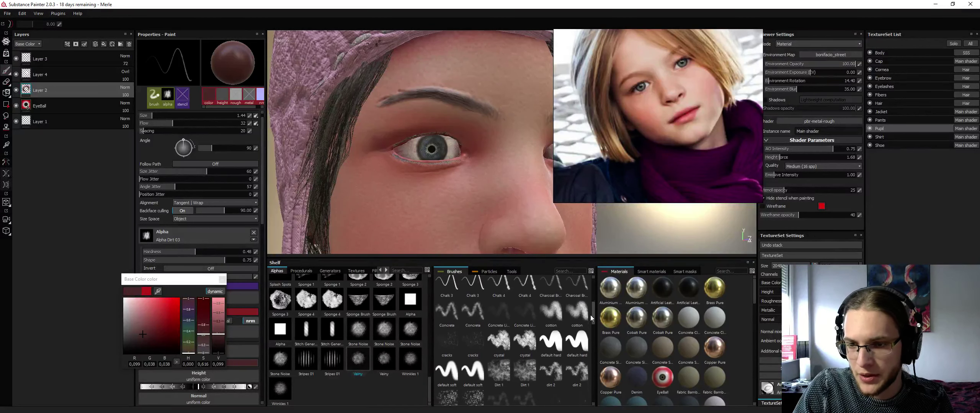
left_click(445, 336)
left_click(417, 132)
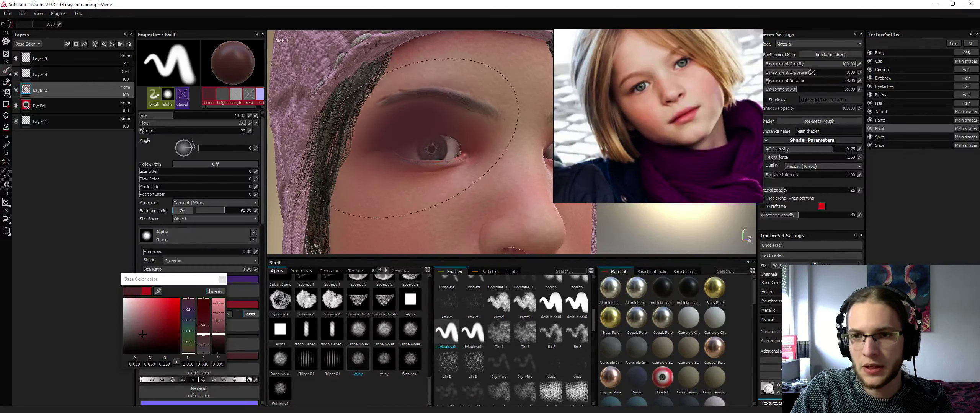
right_click_drag(417, 135, 384, 149, "ctrl")
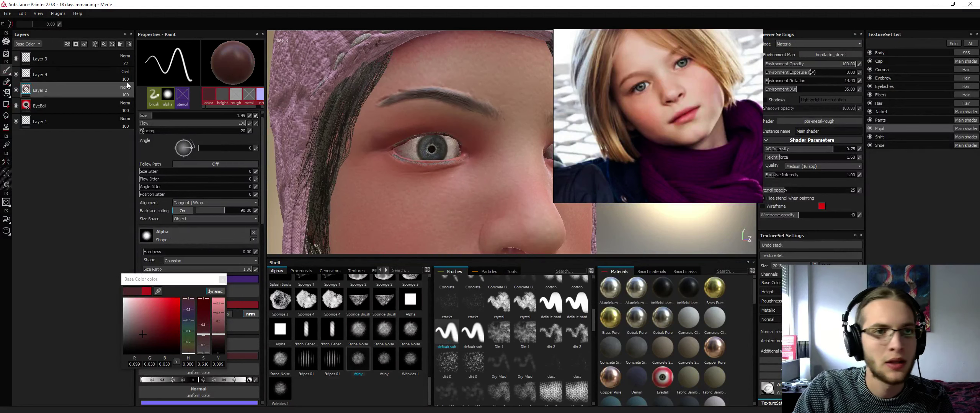
Add a new layer above Layer 2 and rename it shadow
left_click(102, 45)
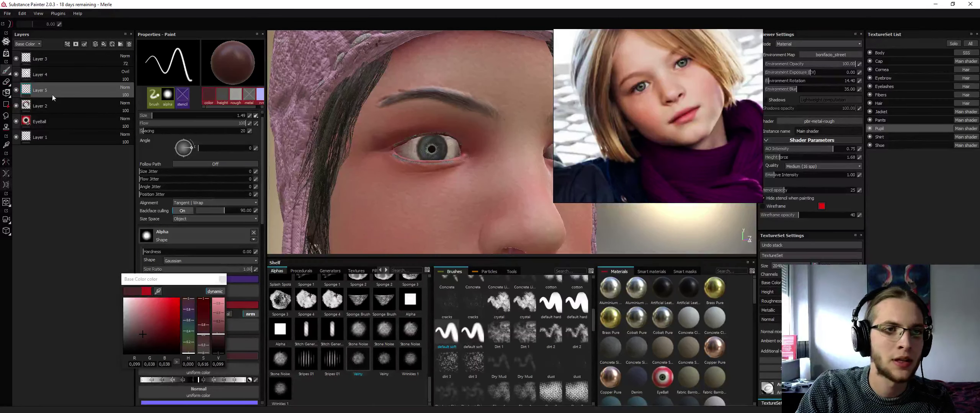
double_click(46, 92)
type("shad")
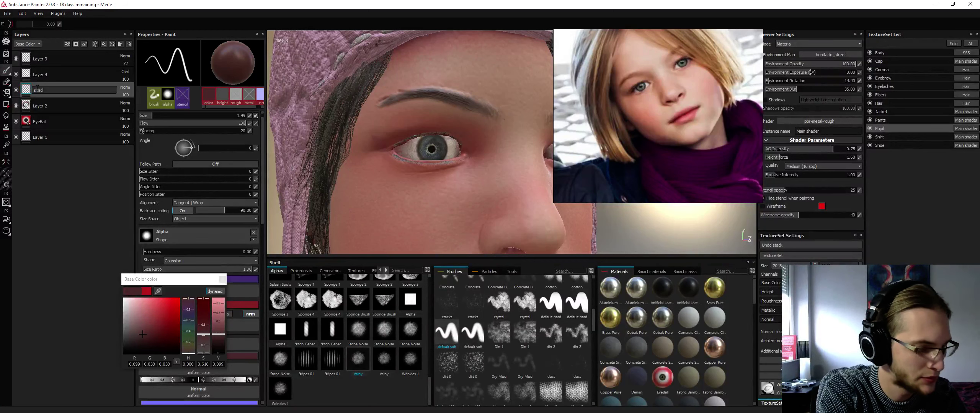
type("ow")
key("Return")
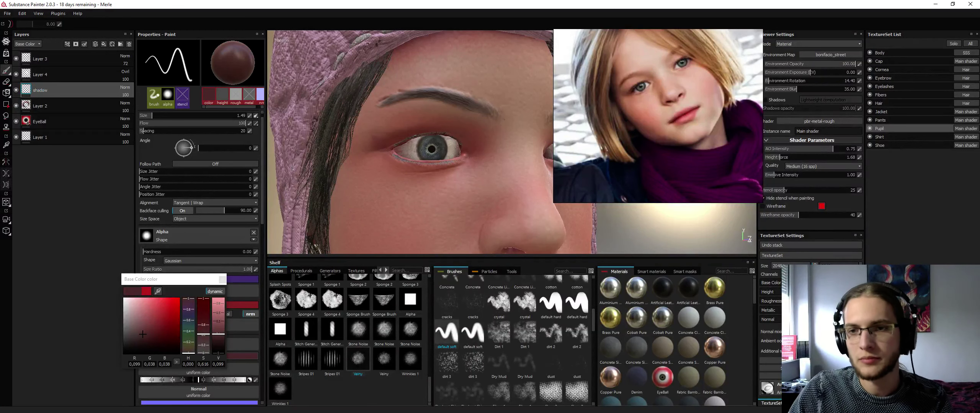
Paint dark shading across the upper eyeball on the shadow layer and set that layer's blend mode to Multiply
left_click_drag(402, 150, 422, 137)
key("alt+q")
key("alt+q")
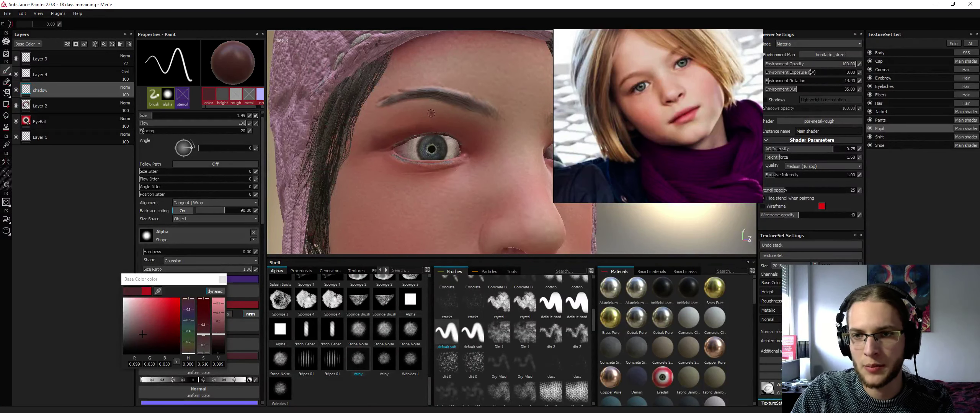
left_click(124, 87)
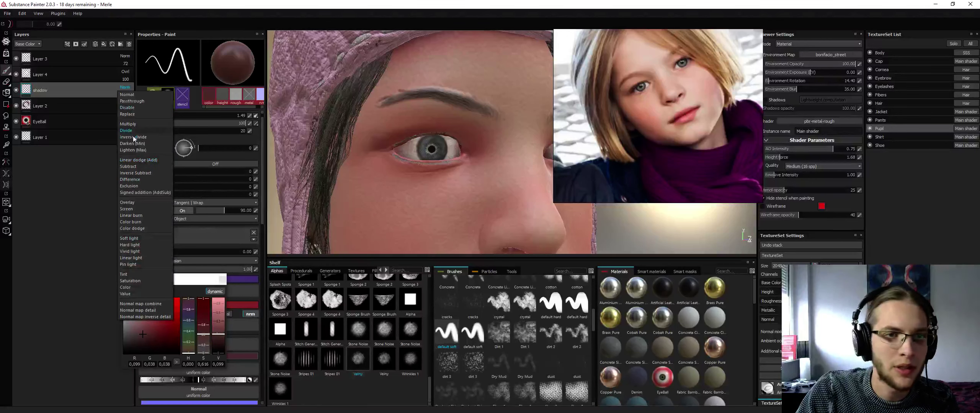
left_click(128, 124)
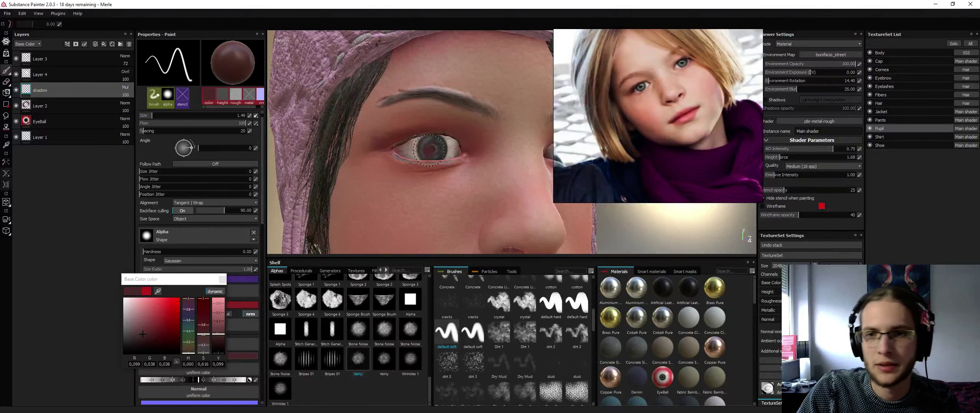
key("alt+q")
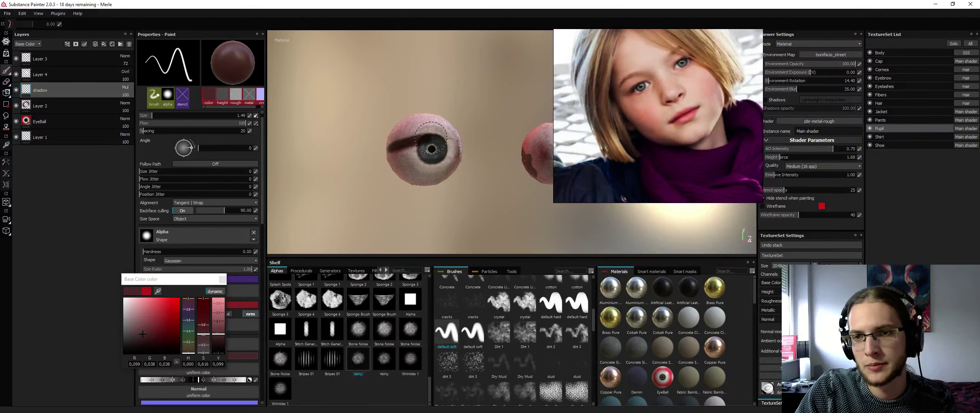
key("alt+q")
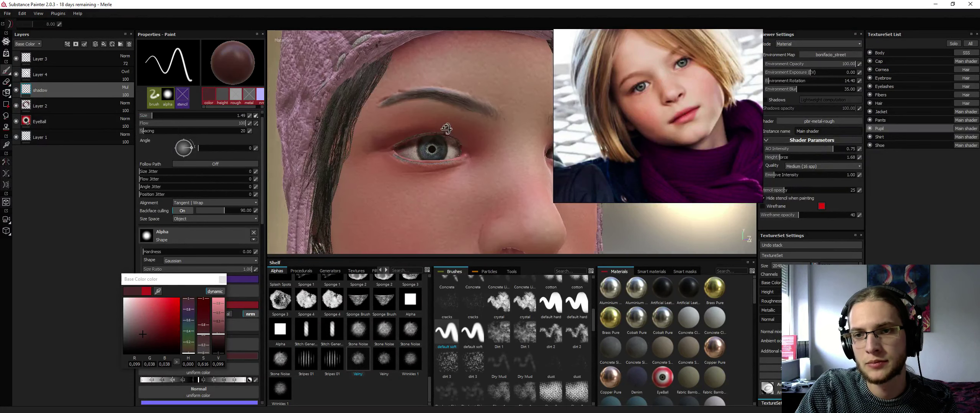
Lower the shadow layer's opacity and check the eyeball's shading on the face and in isolation
scroll(392, 151, "down", 3)
left_click_drag(392, 152, 440, 153, "alt")
right_click_drag(440, 153, 478, 154, "alt")
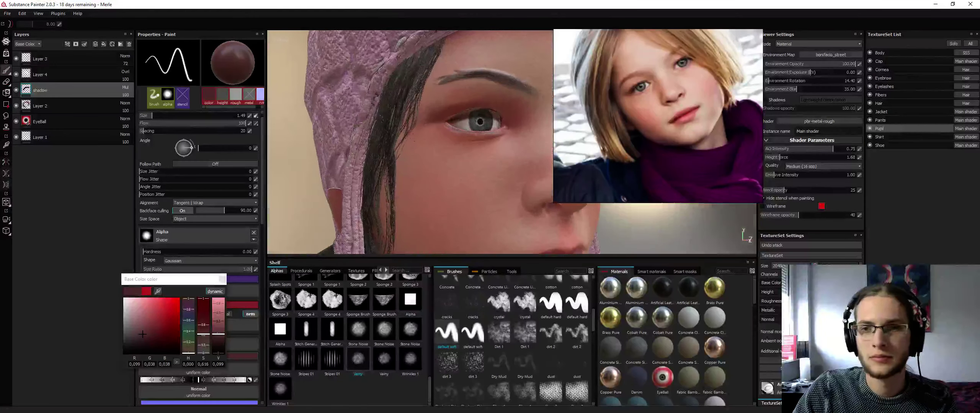
left_click_drag(130, 106, 132, 104)
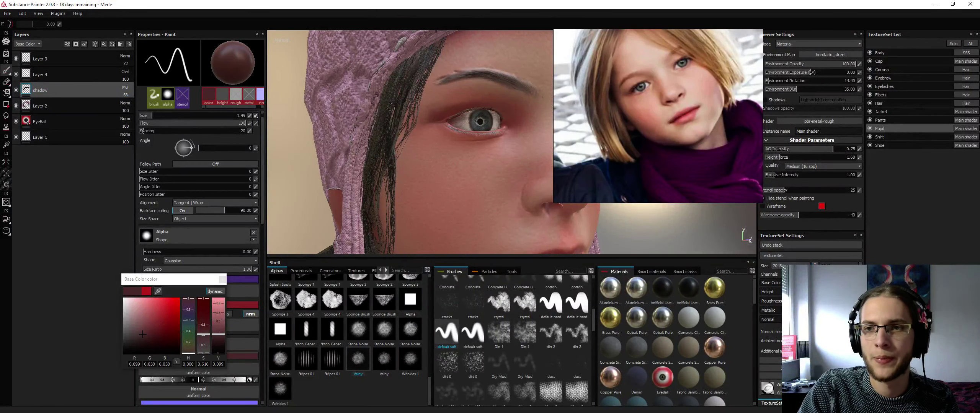
mouse_move(492, 122)
left_mouse_down("alt")
mouse_move(434, 117)
mouse_move(466, 129)
left_mouse_up("alt")
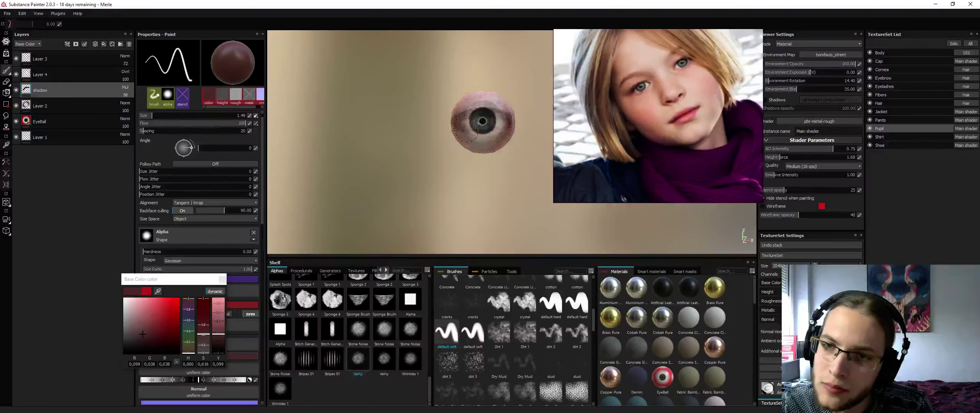
key("alt+q")
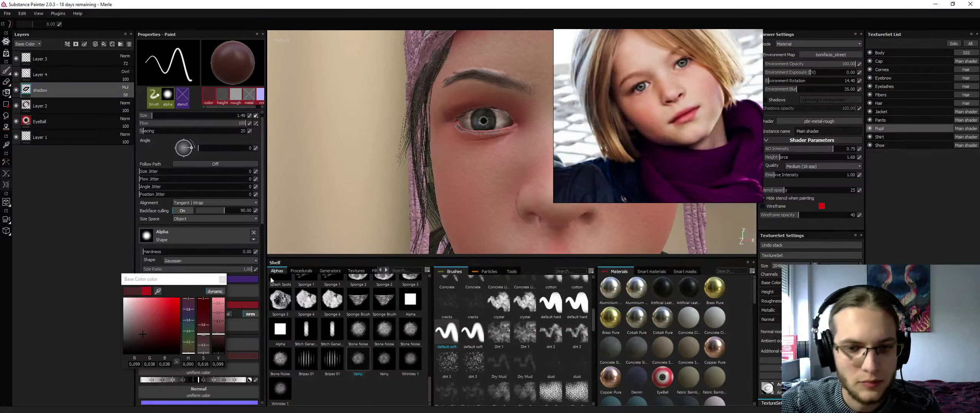
Switch to the Eraser at size 0.75 and compare the shaded eyeball in isolation and on the face
key("e")
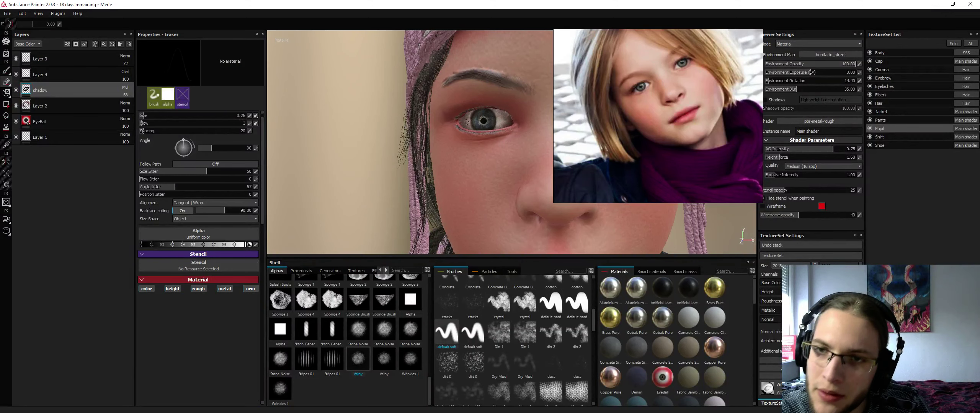
key("alt+q")
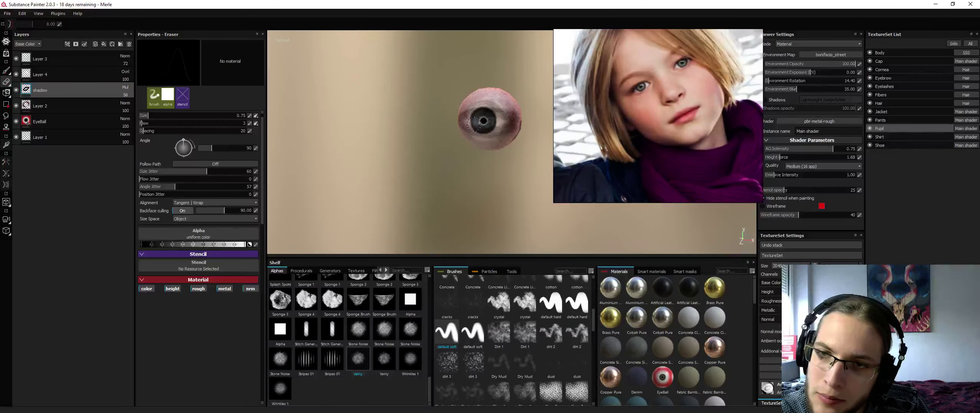
key("alt+q")
key("alt+q")
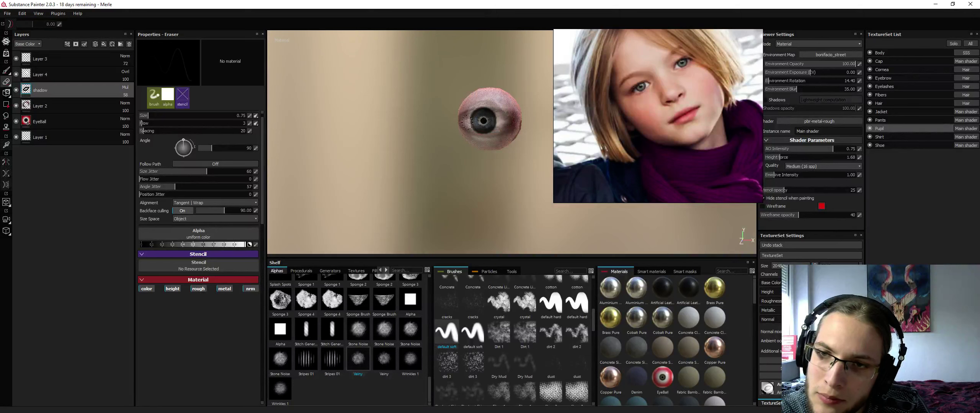
key("alt+q")
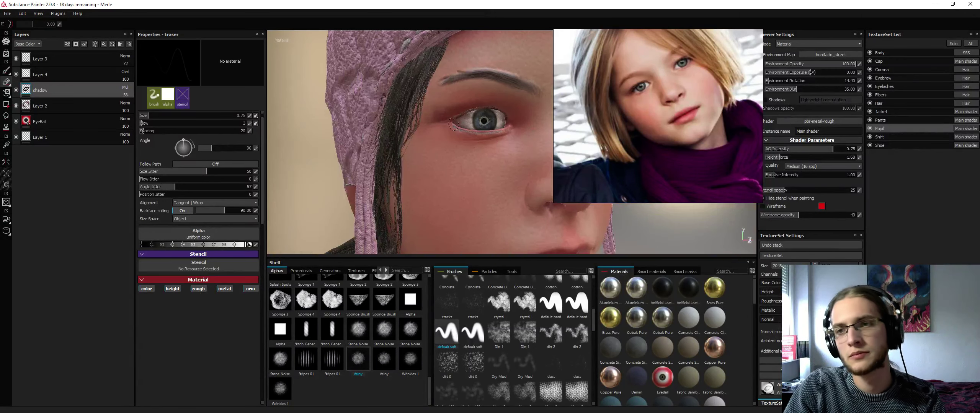
key("alt+q")
key("alt+q")
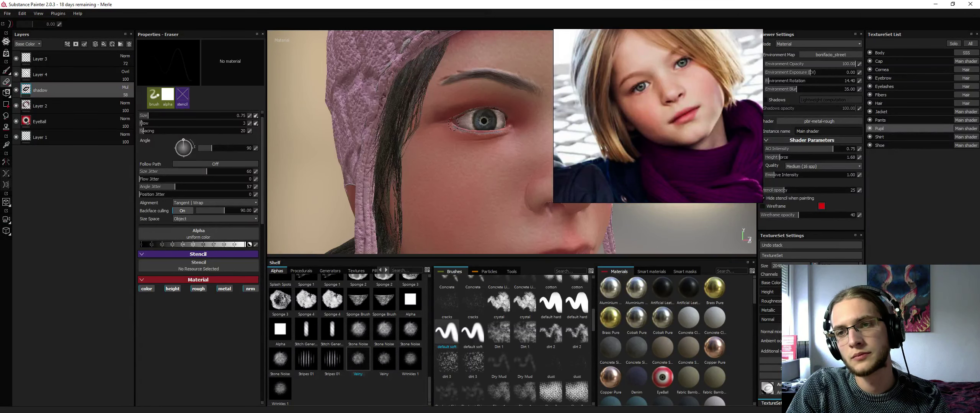
Compare the shaded eyeballs in isolation and on the face from several angles and distances
key("alt+q")
left_click_drag(478, 110, 446, 112, "alt")
key("alt+q")
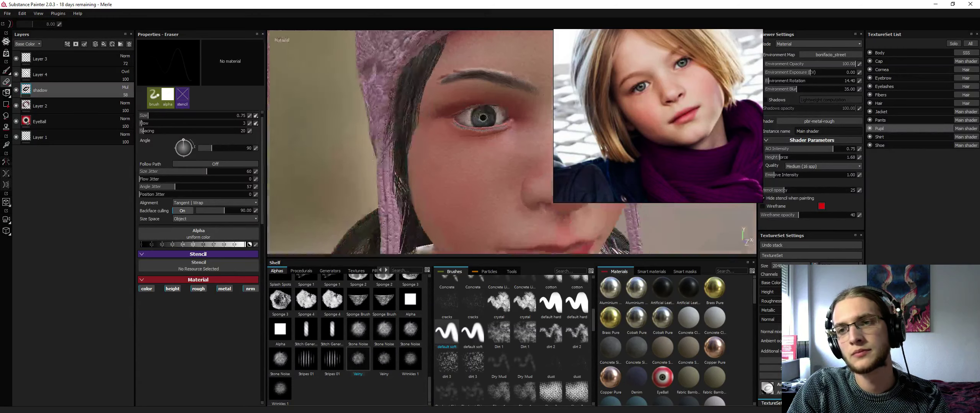
key("alt+q")
key("alt+q")
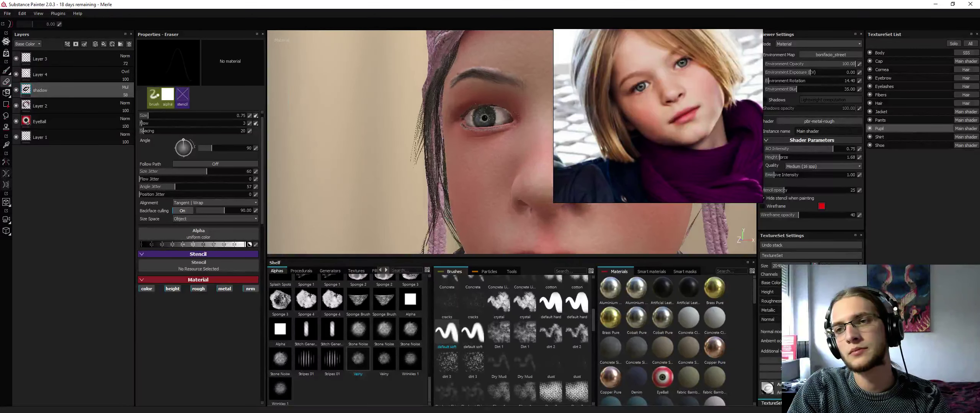
key("alt+q")
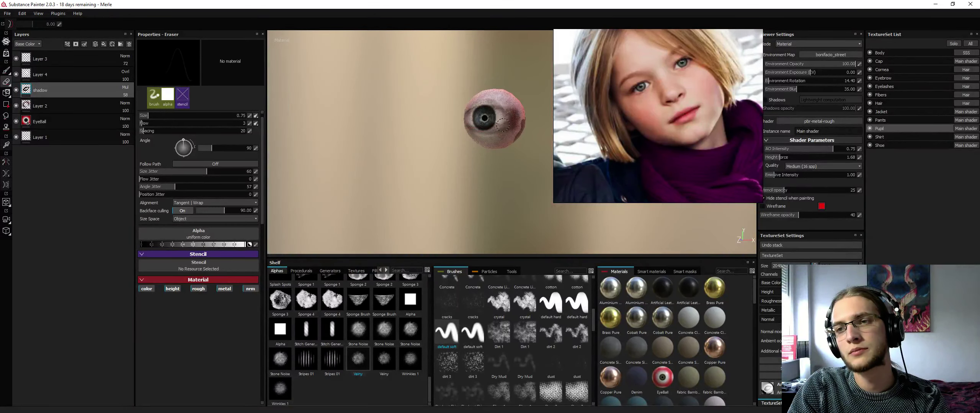
key("alt+q")
scroll(437, 121, "down", 5)
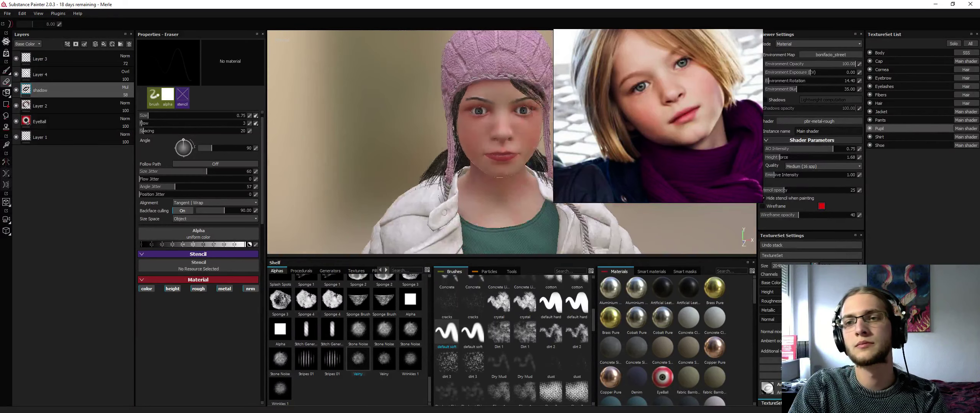
left_click_drag(437, 122, 502, 104, "alt")
middle_click_drag(502, 104, 425, 101, "alt")
scroll(425, 100, "up", 5)
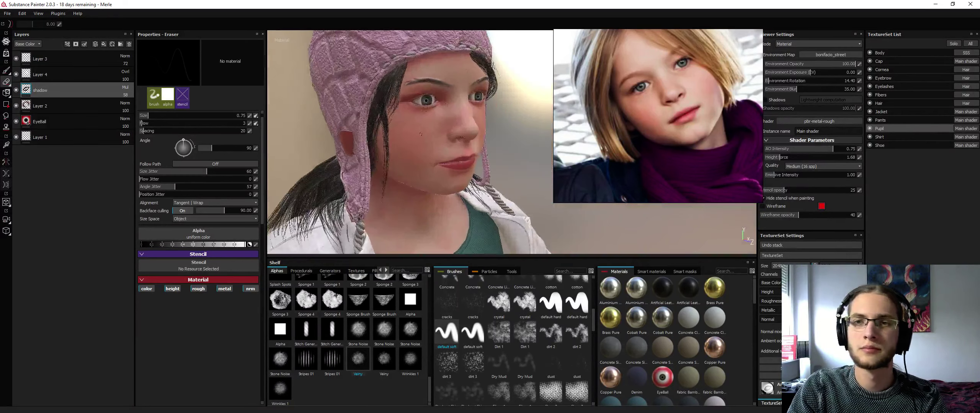
scroll(425, 100, "up", 4)
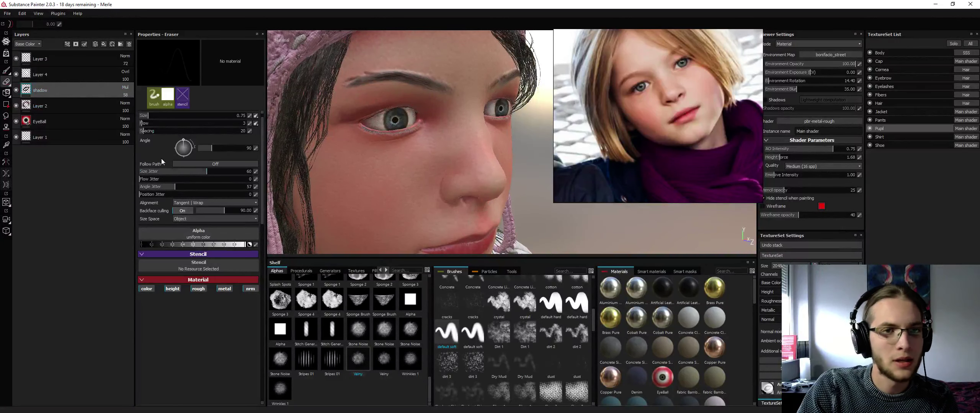
Switch to the Paint brush, set its base color to a saturated dark red, and paint over the upper eyeball on the shadow layer
key("1")
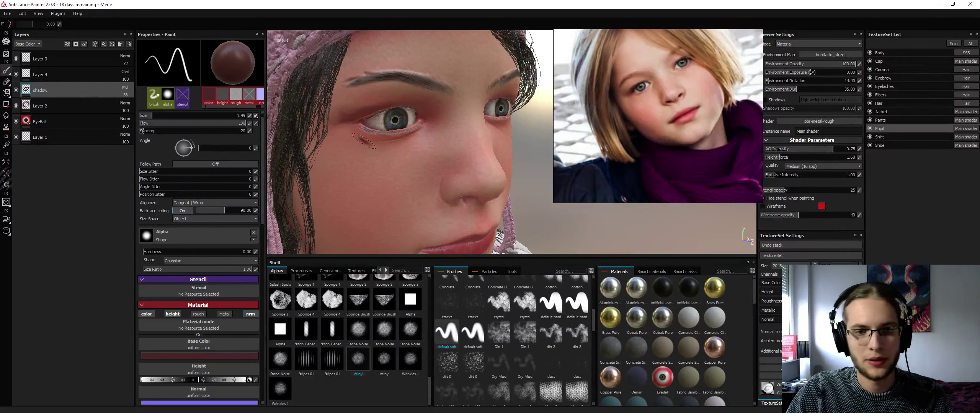
left_click(174, 356)
left_click(172, 349)
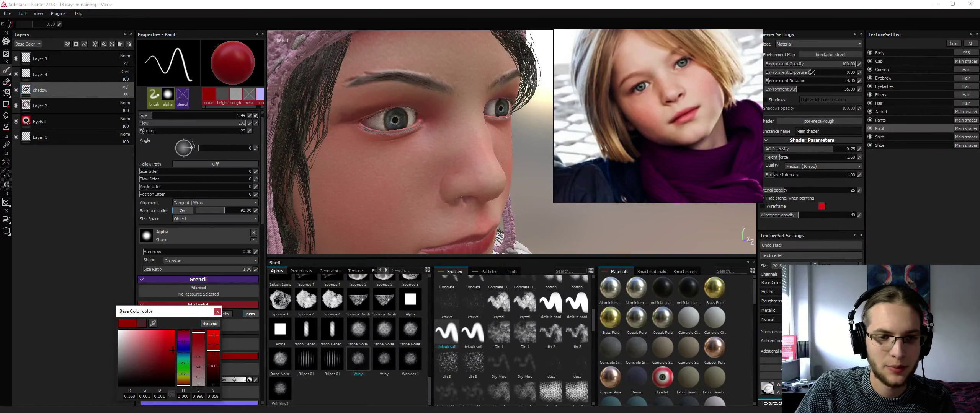
left_click_drag(382, 109, 367, 116)
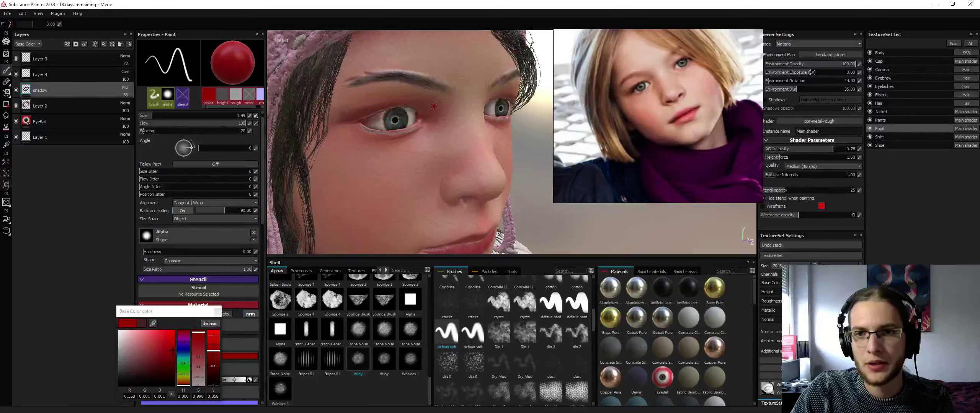
Tint the eyeballs' shadow with the red brush while checking them in isolation and on the face
left_click_drag(434, 107, 373, 111, "alt")
key("alt+q")
key("alt+q")
key("alt+q")
key("alt+q")
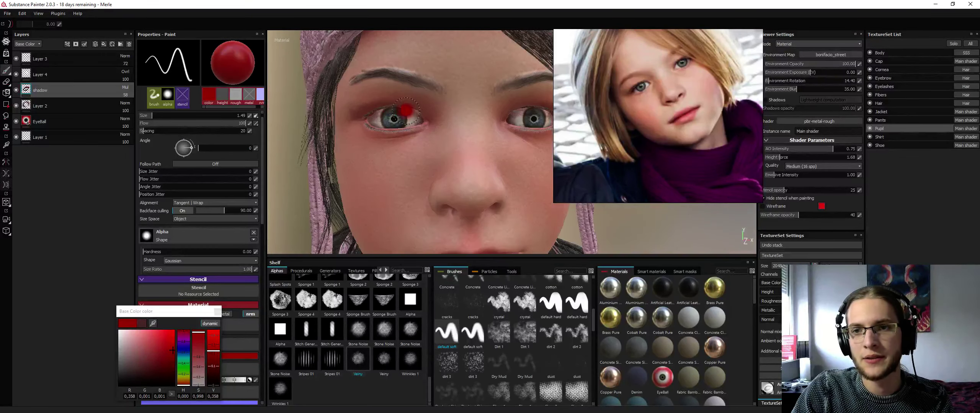
key("alt+q")
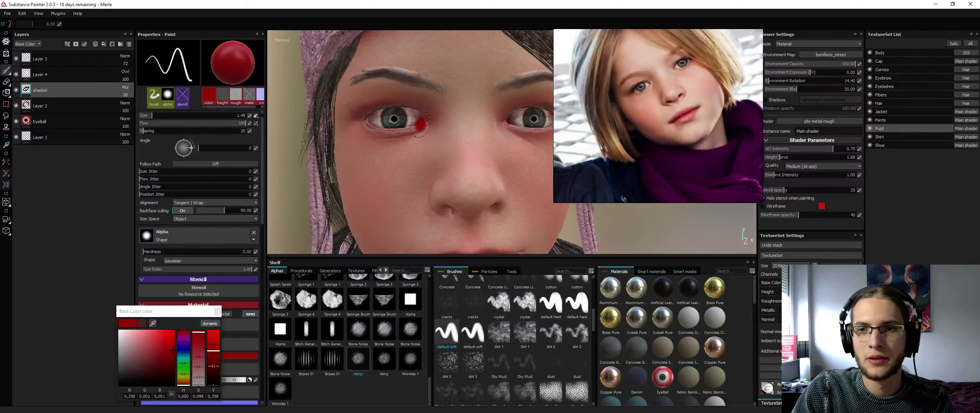
key("alt+q")
key("alt+q")
key("alt+q")
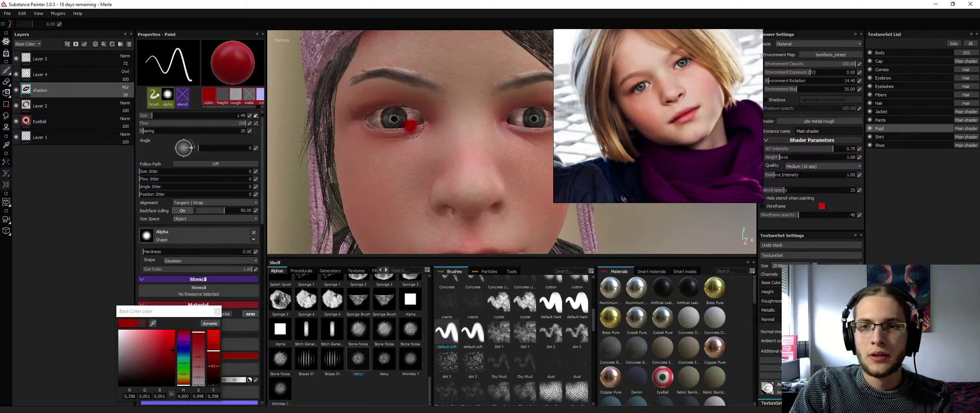
key("alt+q")
key("alt+q")
key("alt+q")
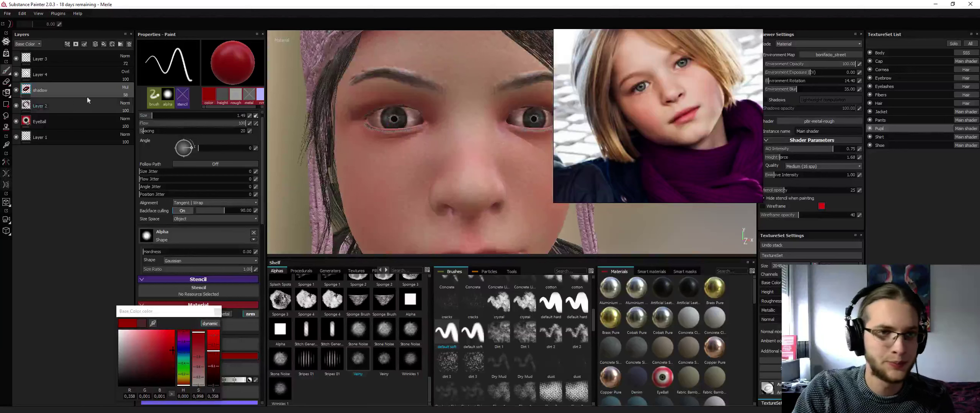
Switch to the Eraser at size 1.03 and lighten the shadow over the isolated eyeballs
key("2")
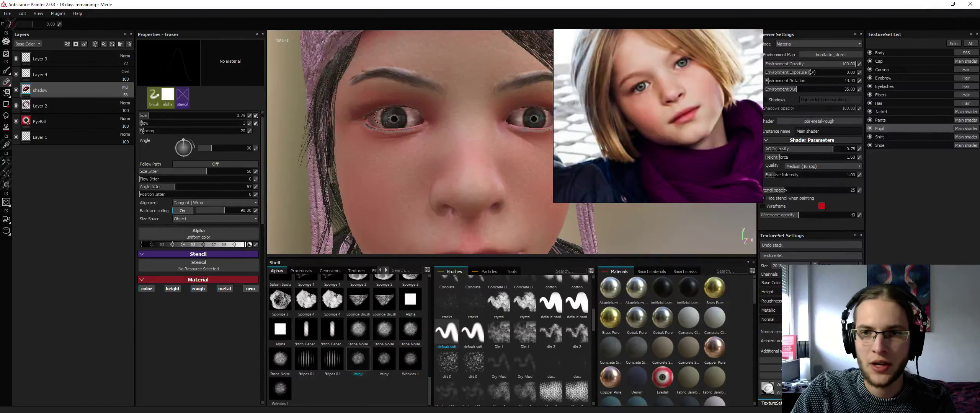
key("alt+q")
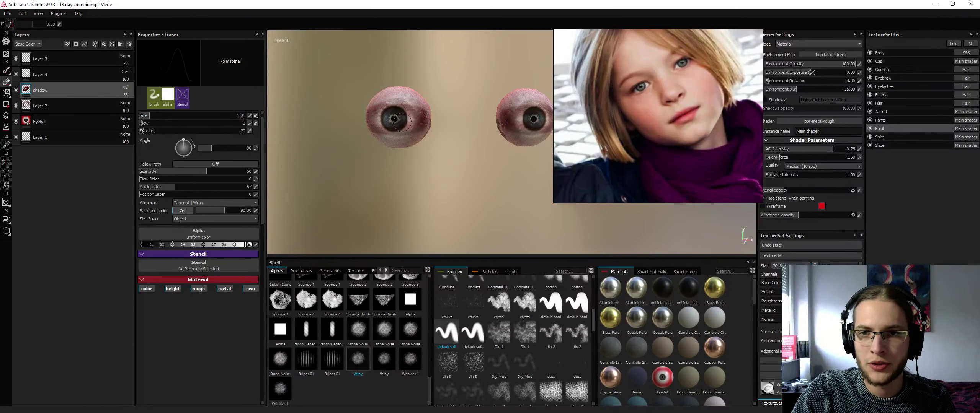
key("alt+q")
key("alt+q")
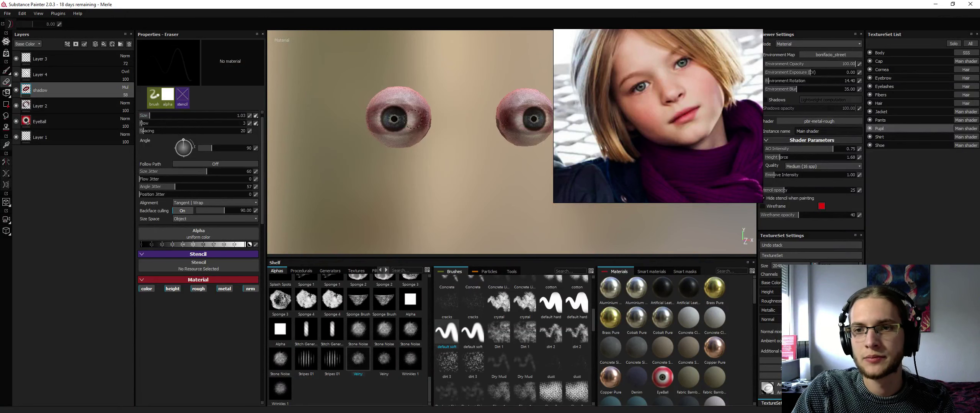
key("alt+q")
Erase a small spot of shadow beside the iris and compare the eyeballs in isolation and on the face
left_click_drag(411, 115, 326, 118, "alt")
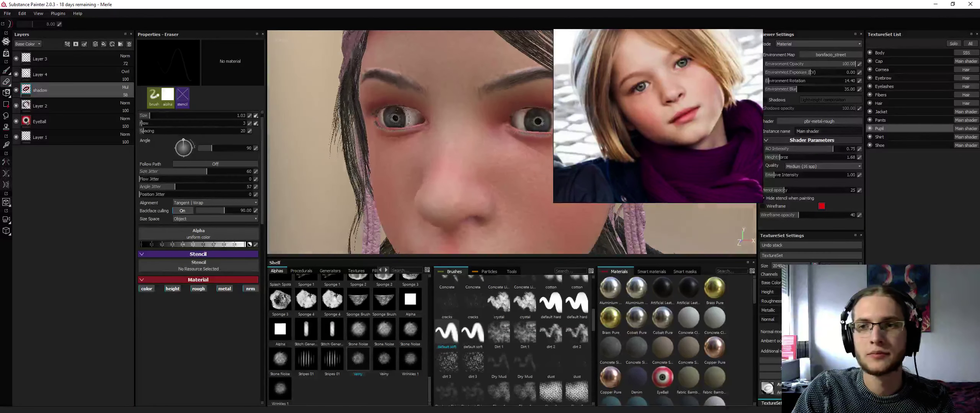
right_click_drag(325, 118, 269, 119, "alt")
key("alt+q")
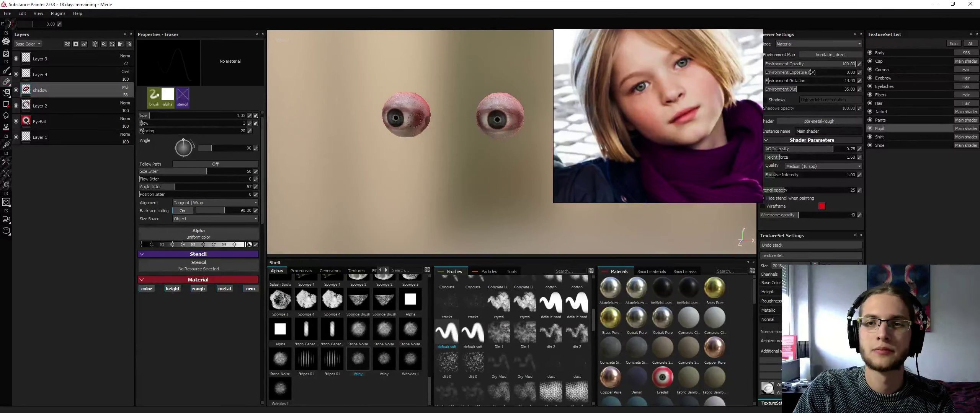
left_click_drag(415, 120, 413, 119)
key("alt+q")
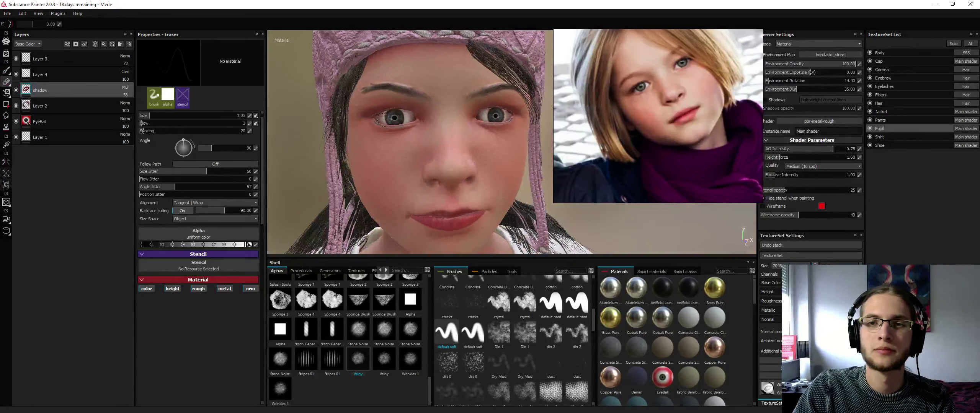
key("alt+q")
key("alt+q")
left_click_drag(379, 119, 440, 119, "alt")
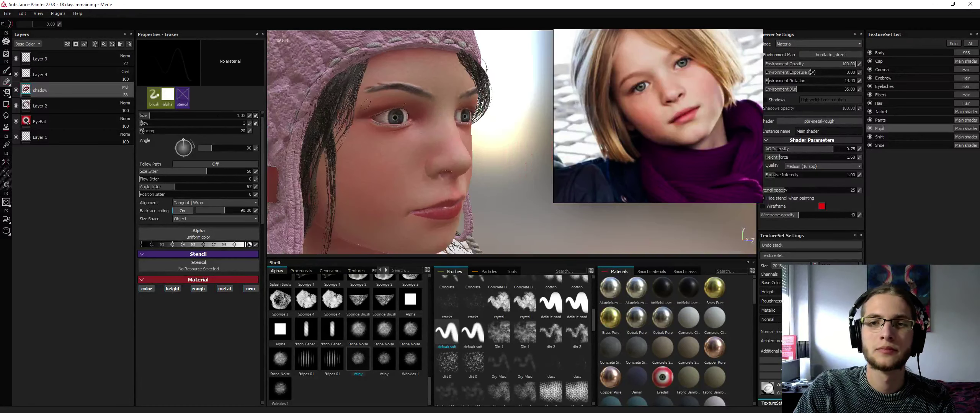
Select Layer 2 and check the eyeballs from both sides, in isolation and on the face
left_click(66, 107)
left_click_drag(375, 109, 358, 109, "alt")
key("alt+q")
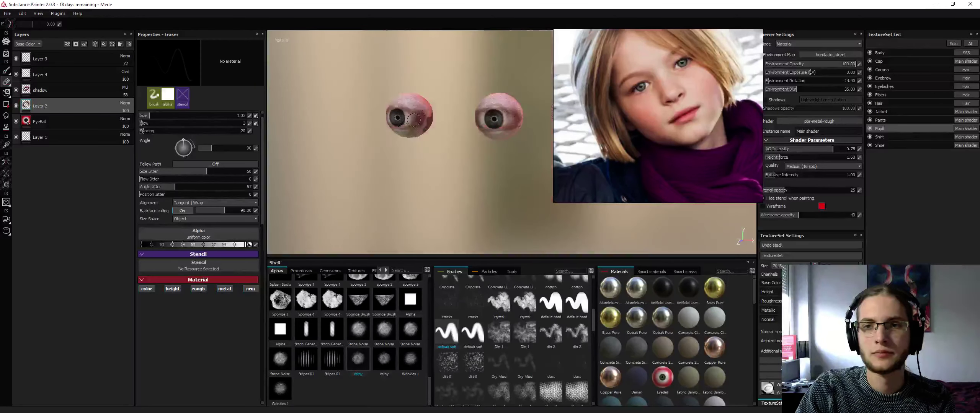
key("alt+q")
key("alt+q")
key("alt+q")
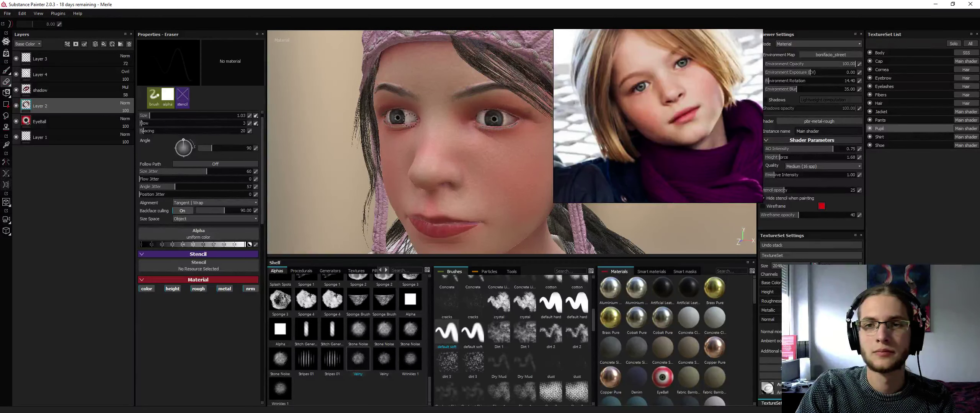
left_click_drag(444, 113, 382, 114, "alt")
key("alt+q")
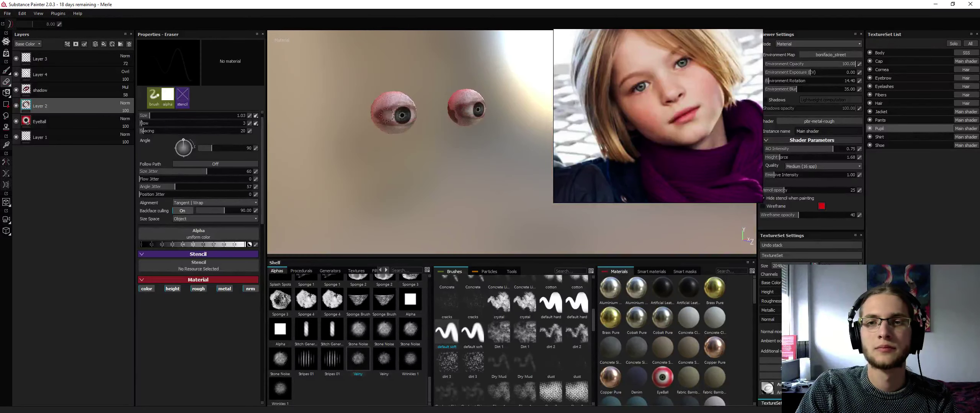
key("alt+q")
Examine the character's face and eyes from the front, in profile, up close and at a distance against the reference photo
right_click_drag(384, 116, 352, 114, "alt")
left_click_drag(352, 114, 219, 111, "alt")
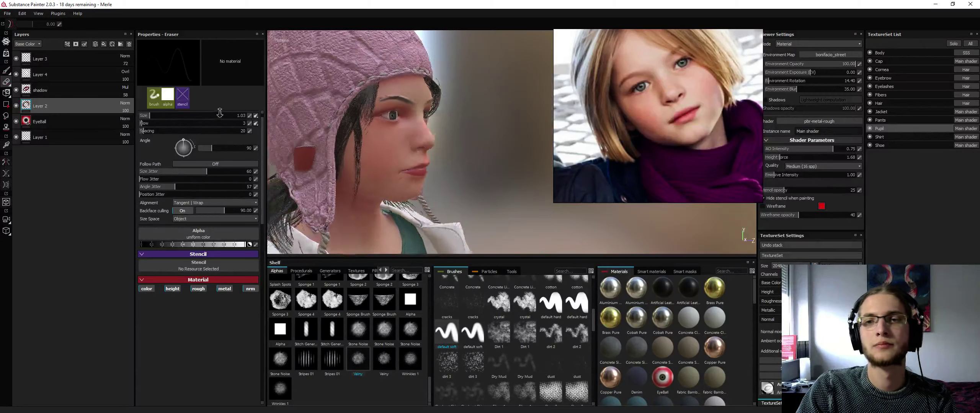
right_click_drag(218, 112, 168, 109, "alt")
left_click_drag(169, 109, 310, 107, "alt")
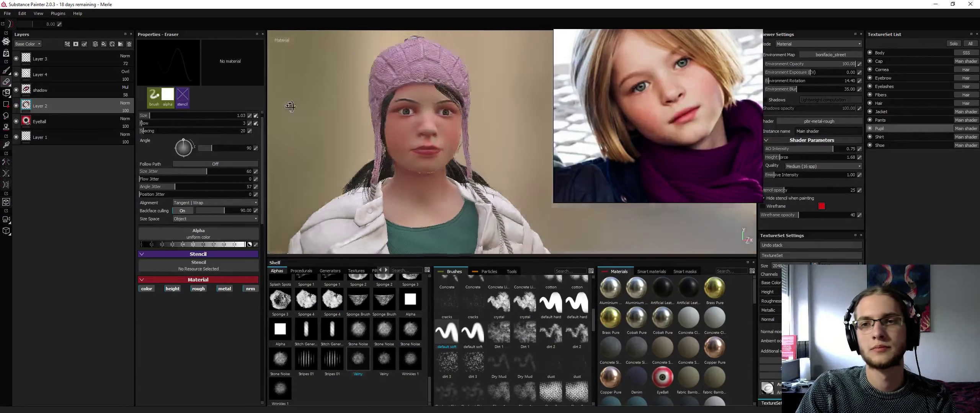
right_click_drag(310, 107, 377, 115, "alt")
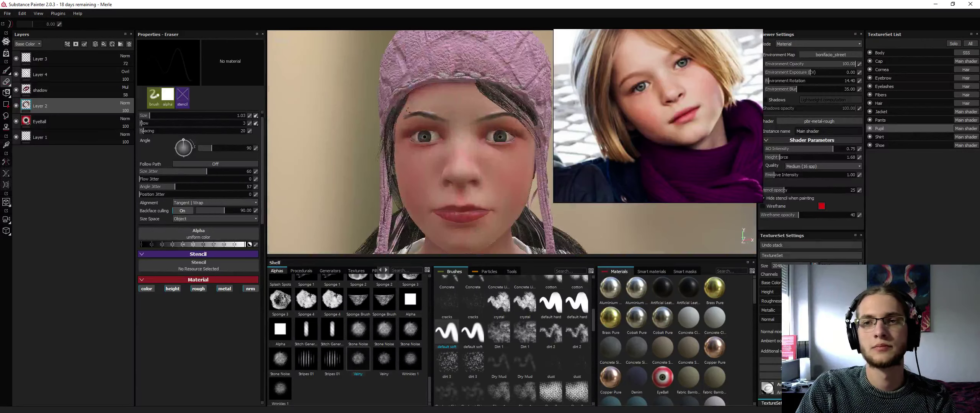
middle_click_drag(428, 141, 384, 84, "alt")
right_click_drag(385, 84, 405, 88, "alt")
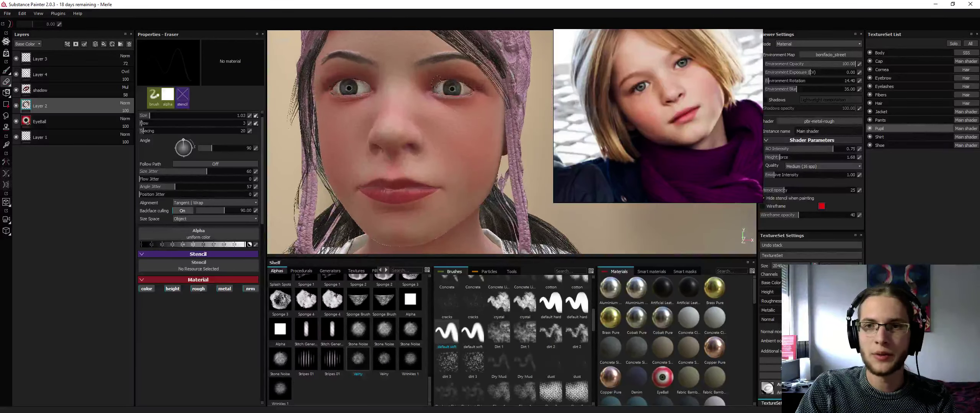
left_click_drag(435, 82, 451, 97, "alt")
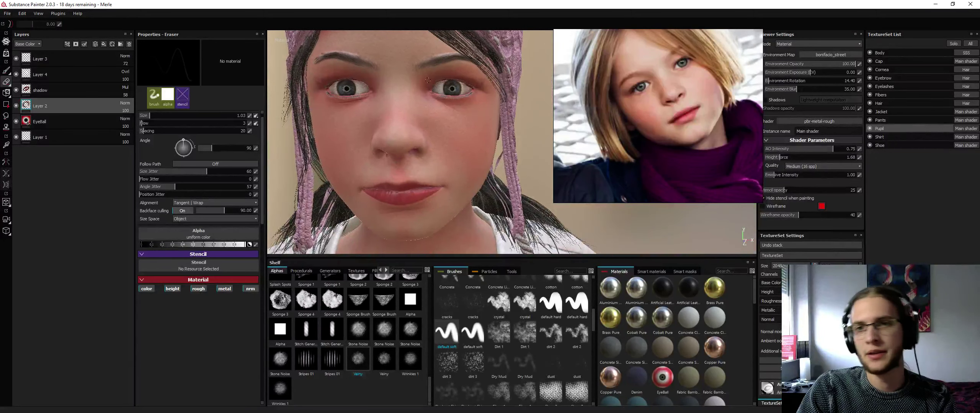
middle_click_drag(427, 80, 419, 109, "alt")
left_click_drag(419, 109, 464, 125, "alt")
right_click(464, 125)
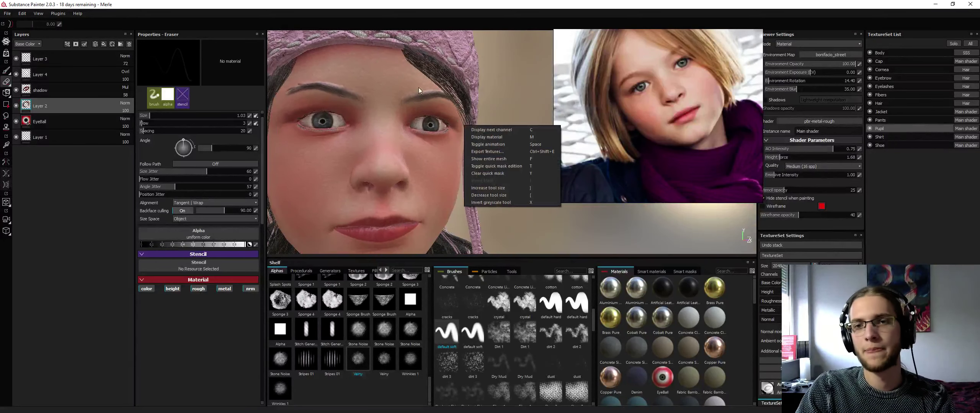
left_click(419, 91)
right_click_drag(420, 91, 369, 95, "alt")
left_click_drag(369, 95, 449, 101, "alt")
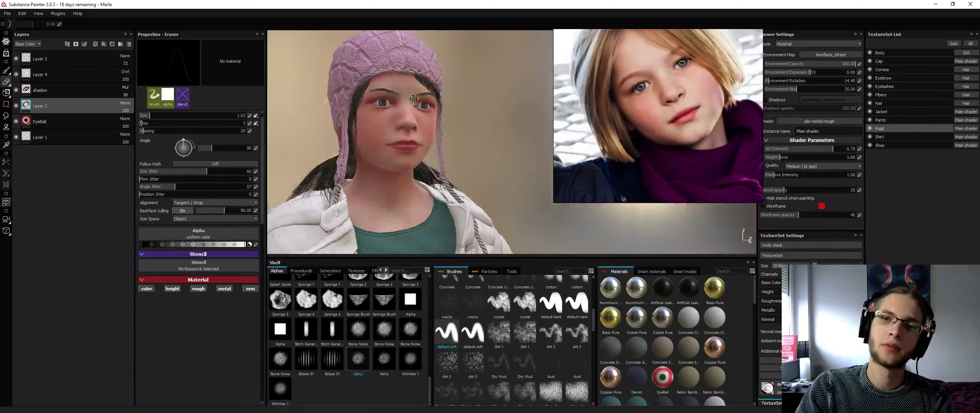
left_click_drag(386, 100, 394, 101, "alt")
right_click_drag(394, 101, 432, 109, "alt")
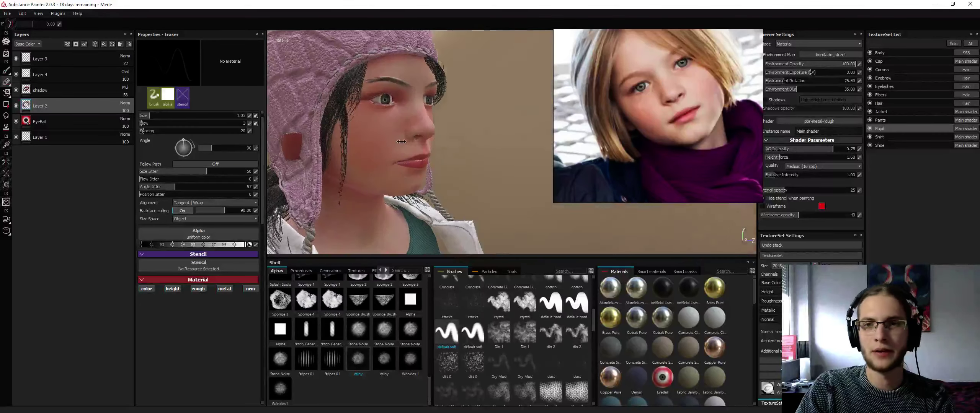
Rotate the environment lighting to 277.20 to light the face from another direction
left_click_drag(432, 115, 382, 116, "alt")
right_click_drag(381, 116, 443, 129, "shift")
left_click_drag(444, 129, 453, 98, "alt")
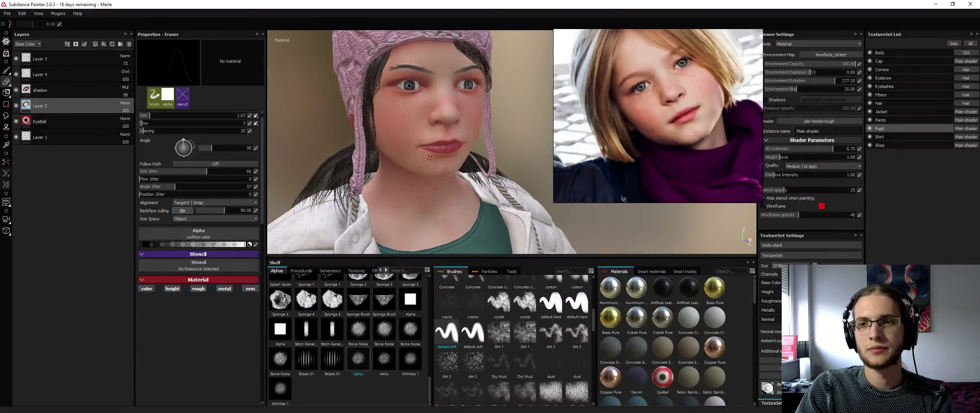
Inspect the relit character from several sides and switch to the Hair texture set
left_click_drag(430, 158, 451, 136, "alt")
right_click_drag(450, 137, 426, 109, "alt")
mouse_move(427, 109)
left_mouse_down("alt")
mouse_move(439, 119)
mouse_move(437, 44)
left_mouse_up("alt")
left_click_drag(443, 184, 283, 126, "alt")
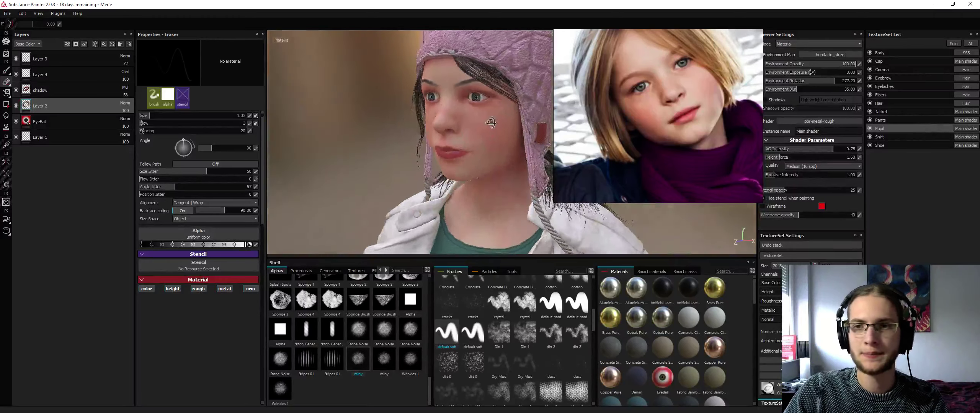
left_click_drag(492, 125, 419, 118, "alt")
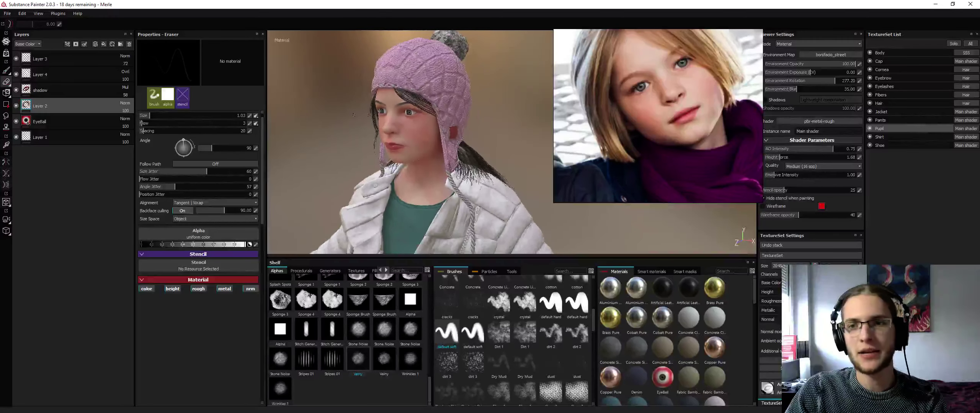
left_click_drag(354, 115, 463, 114, "alt")
right_click(406, 162, "ctrl+alt")
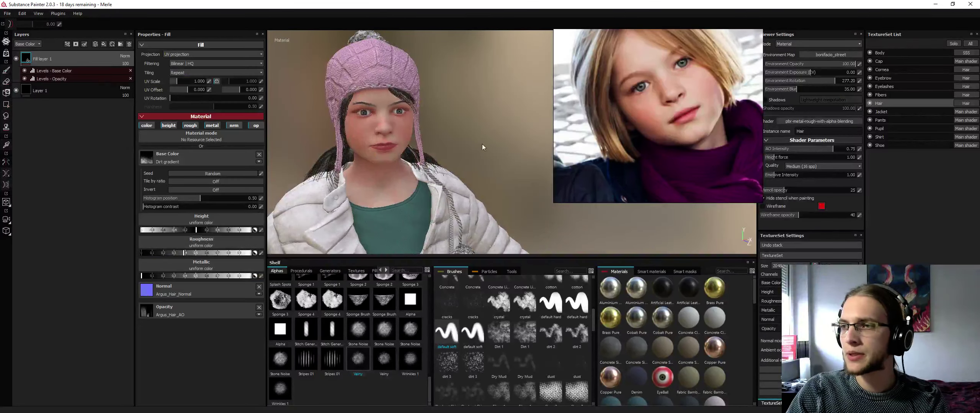
Select the opacity levels of the hair's fill layer and inspect the character's hair, face and jacket from several sides
left_click(60, 79)
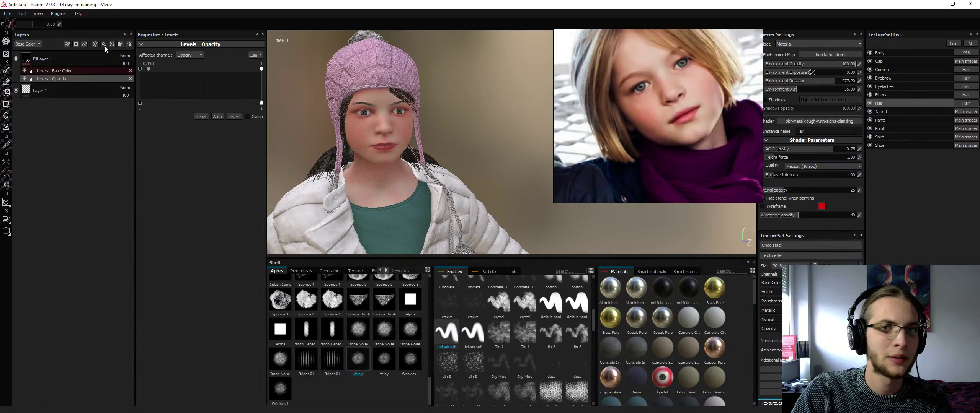
left_click_drag(371, 127, 417, 99, "alt")
right_click_drag(417, 99, 440, 111, "alt")
left_click_drag(440, 111, 465, 133, "alt")
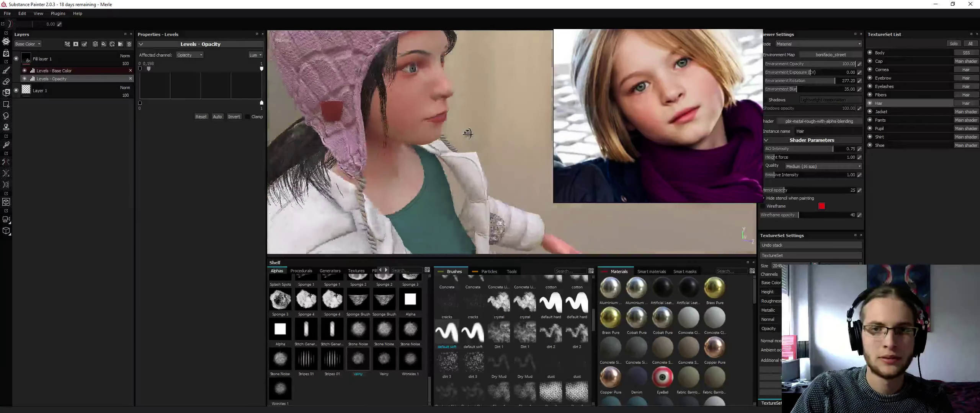
middle_click_drag(466, 134, 425, 129, "alt")
left_click_drag(425, 129, 421, 95, "alt")
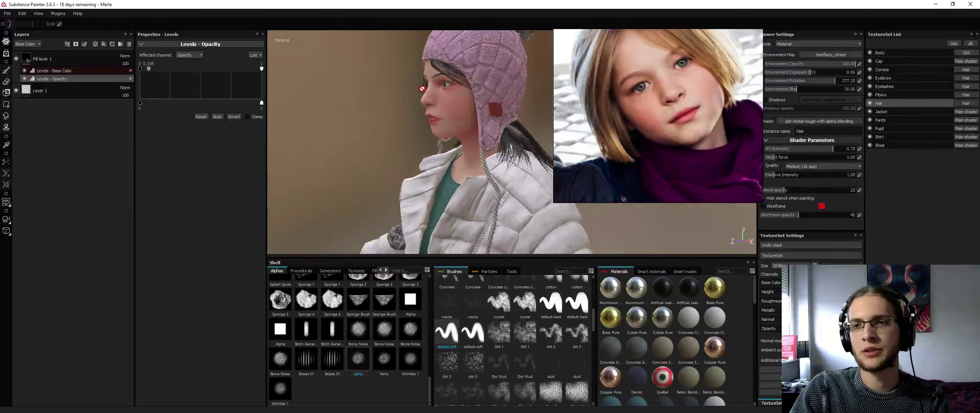
left_click_drag(352, 152, 492, 153, "alt")
middle_click_drag(415, 226, 444, 100, "alt")
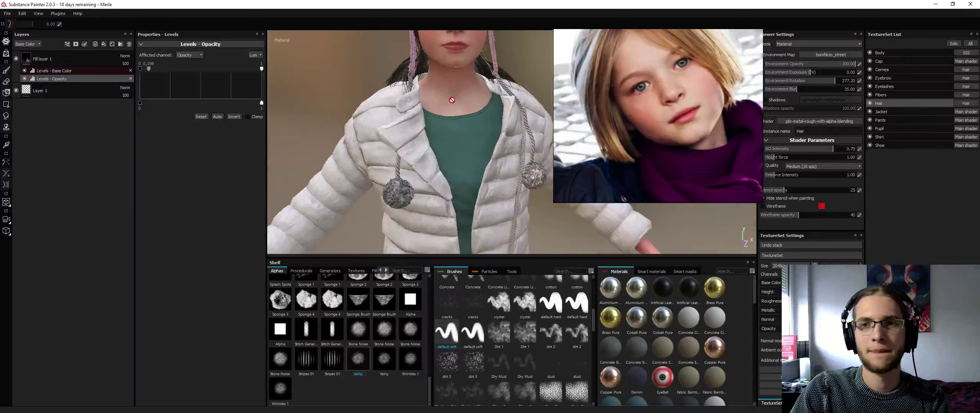
left_click_drag(444, 100, 492, 100, "alt")
right_click_drag(493, 100, 350, 93, "alt")
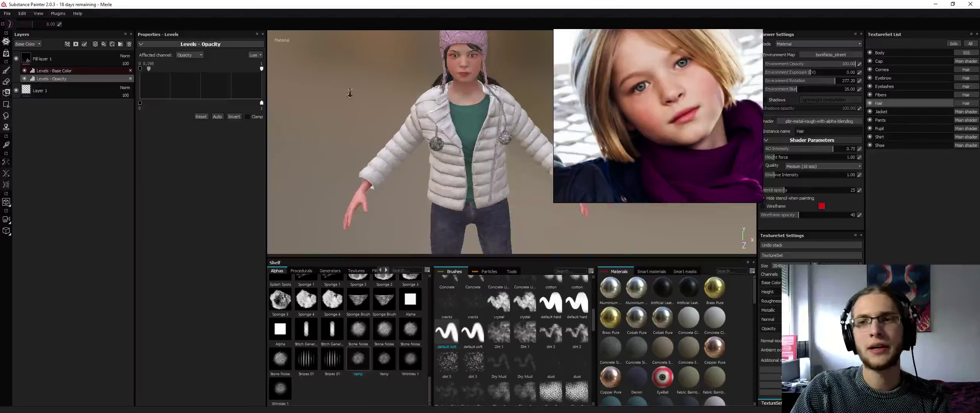
left_click_drag(349, 93, 378, 93, "alt")
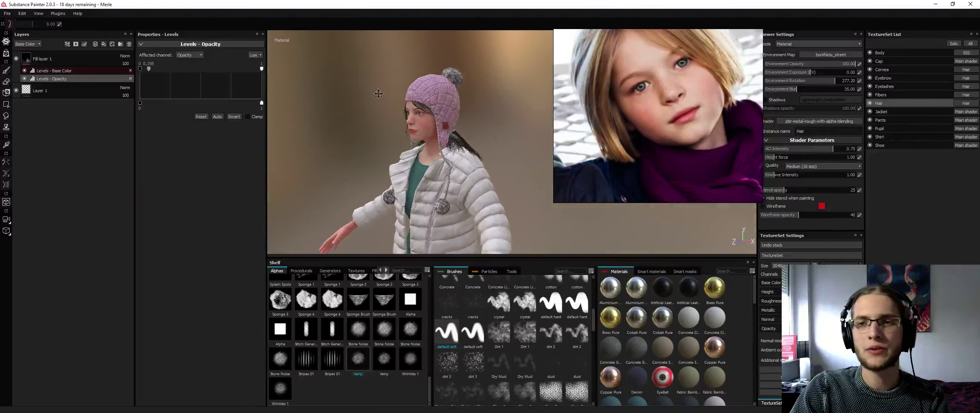
Rotate the environment lighting and examine the face and eyes from below, from the front and up close
right_click_drag(392, 155, 421, 114, "alt")
left_click_drag(396, 144, 414, 82, "alt")
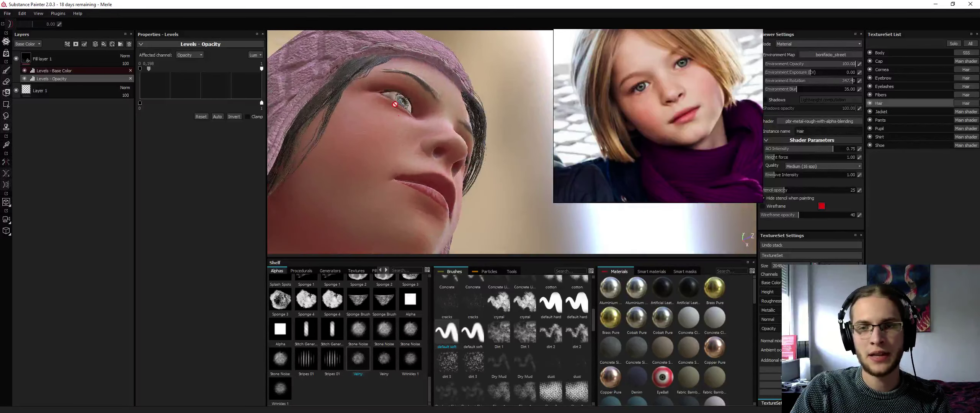
right_click_drag(390, 163, 412, 132, "alt")
left_click_drag(411, 42, 444, 84, "alt")
middle_click_drag(420, 74, 440, 100, "alt")
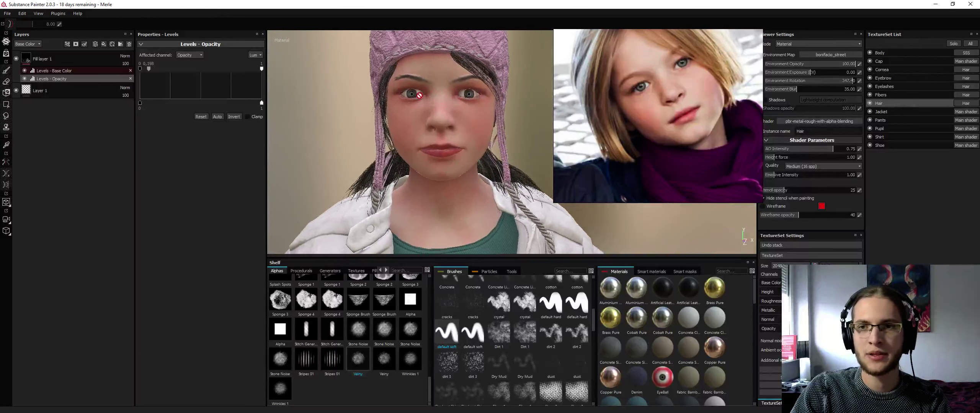
right_click_drag(440, 100, 384, 130, "alt")
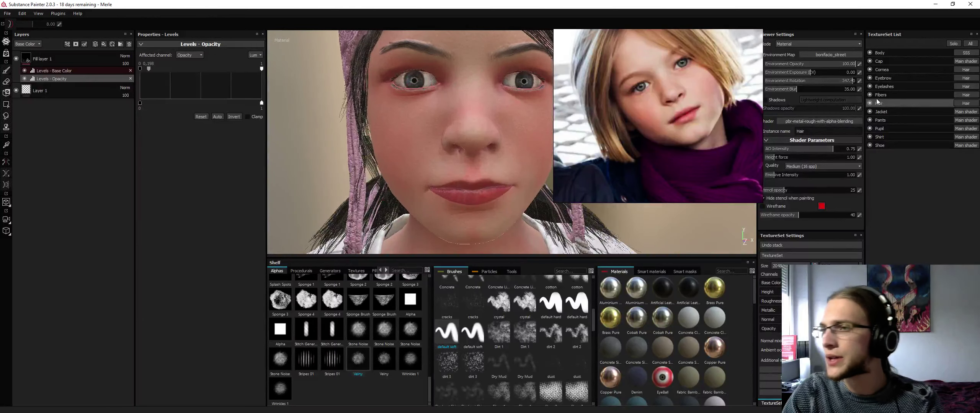
Try a small horizontal UV offset on the Pupil texture set's EyeBall fill layer, and reset the offset to 0
left_click(879, 128)
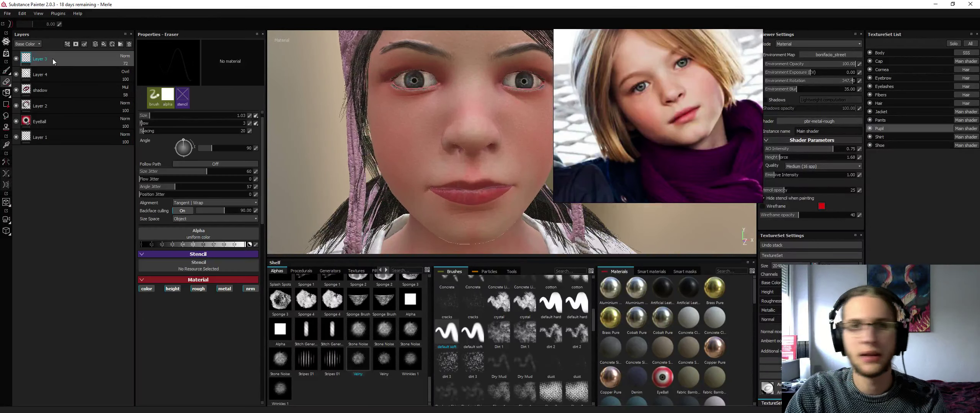
left_click(65, 123)
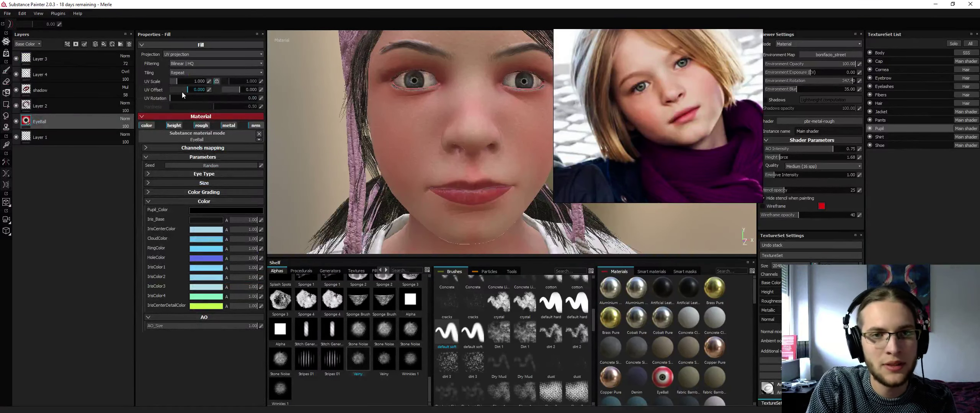
left_click_drag(189, 90, 187, 89)
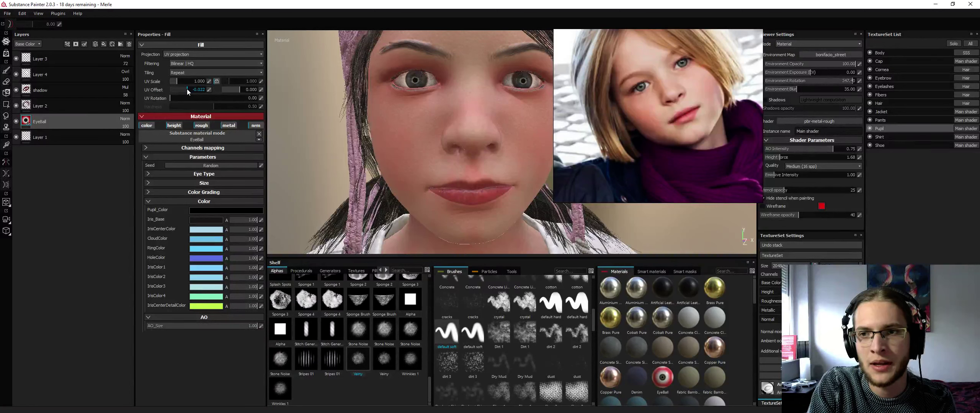
left_click(208, 91)
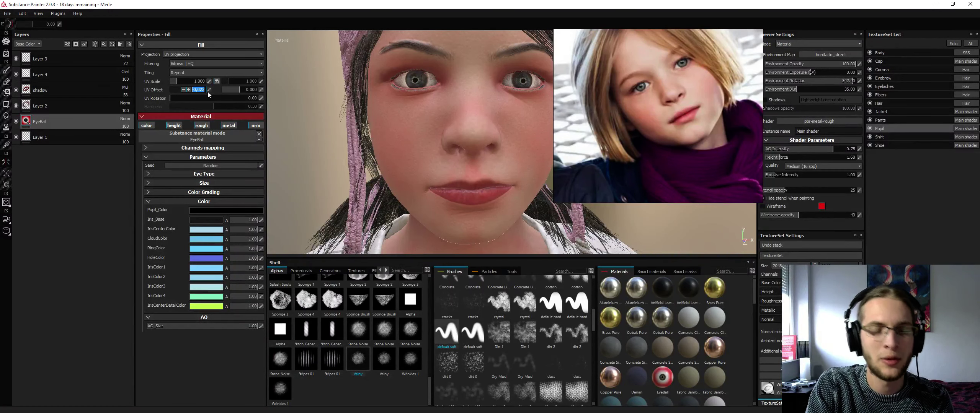
type("1")
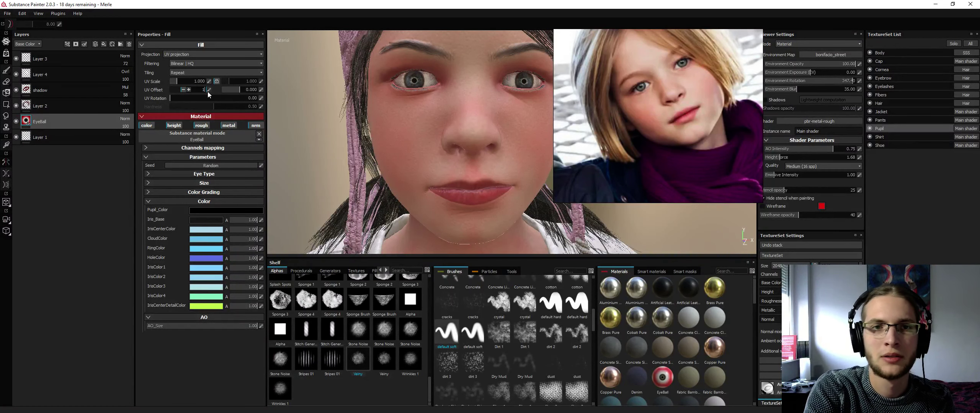
key("Return")
left_click(208, 91)
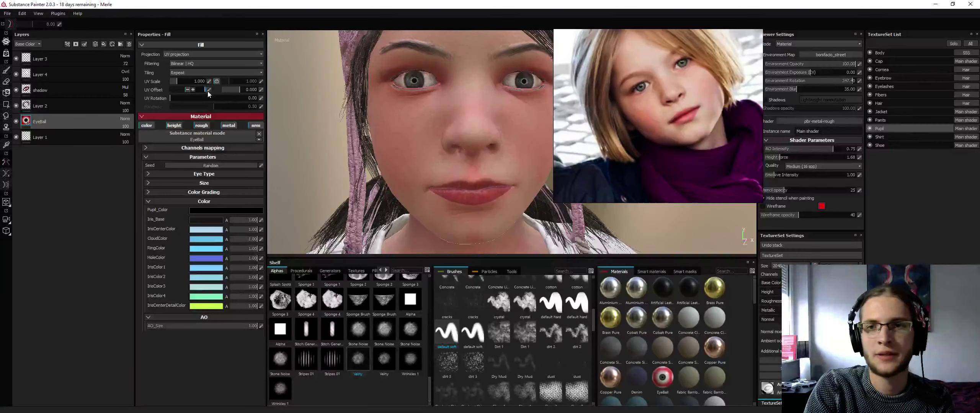
type("000")
key("Return")
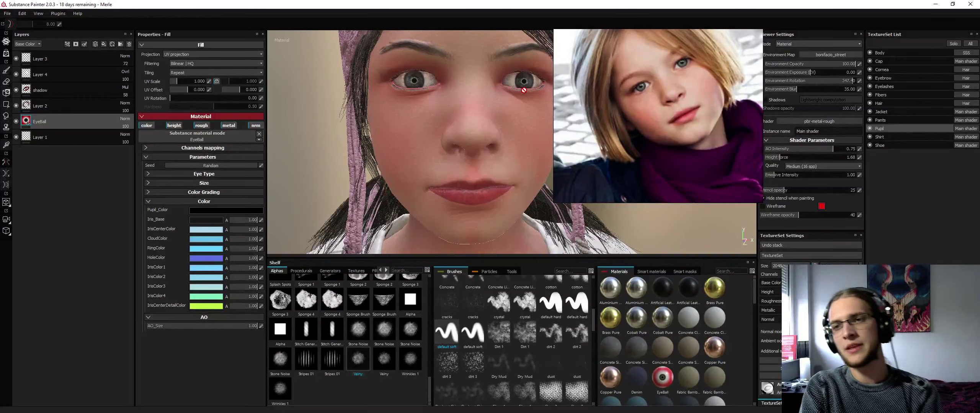
Compare the character's gaze and face with the reference photo from the front, at an angle and at a distance
left_click_drag(468, 91, 451, 107, "alt")
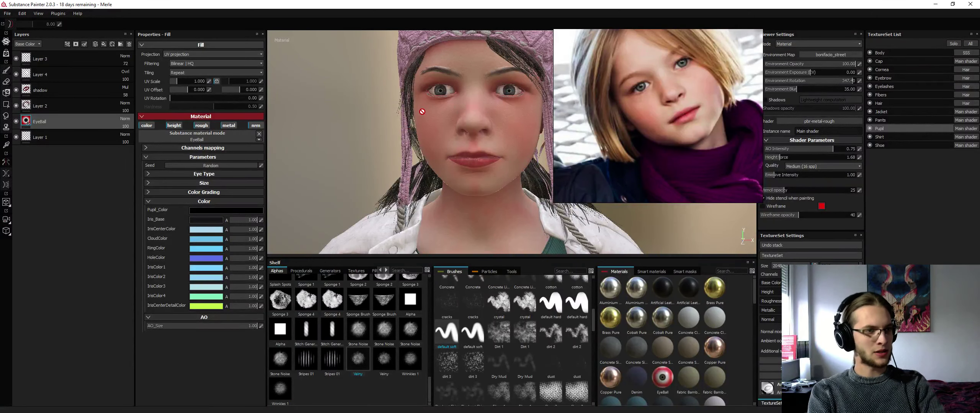
left_click_drag(433, 116, 467, 109, "alt")
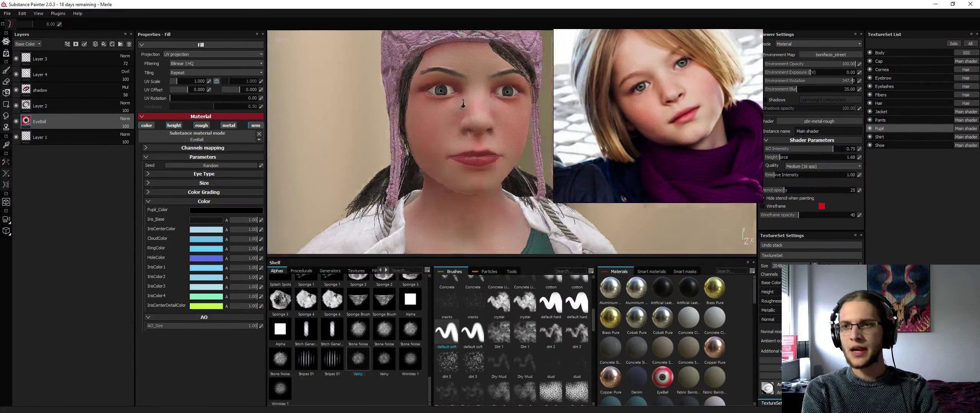
right_click_drag(467, 109, 442, 153, "alt")
left_click_drag(442, 154, 469, 82, "alt")
right_click_drag(469, 82, 465, 90, "alt")
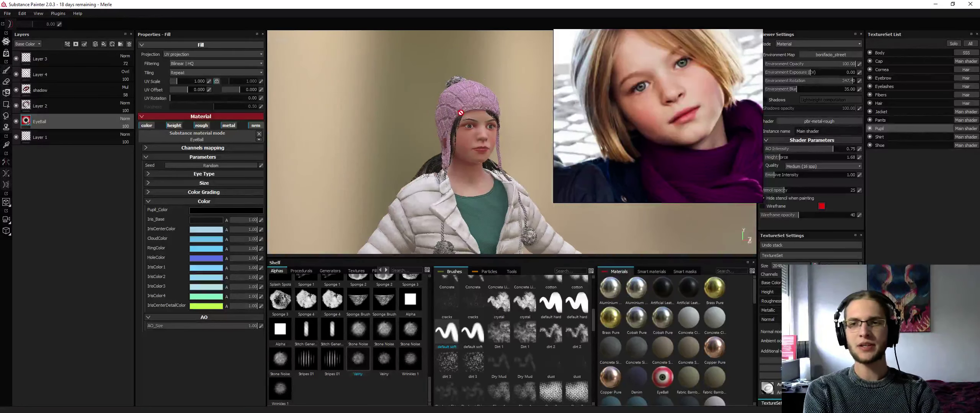
scroll(457, 110, "up", 4)
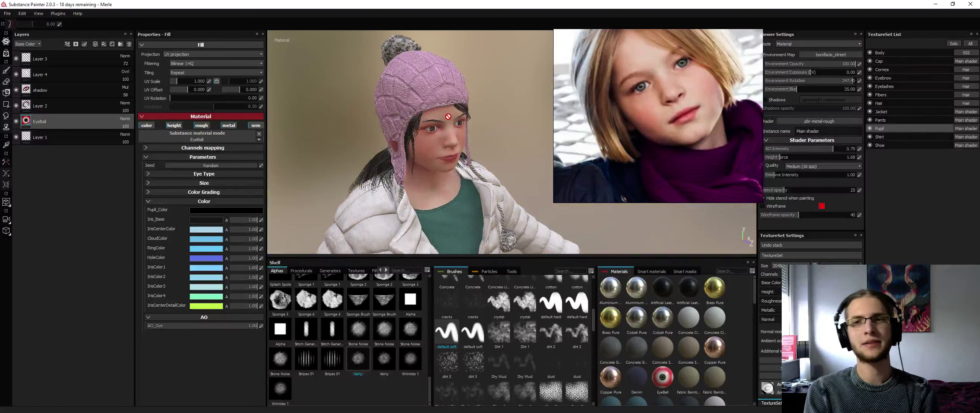